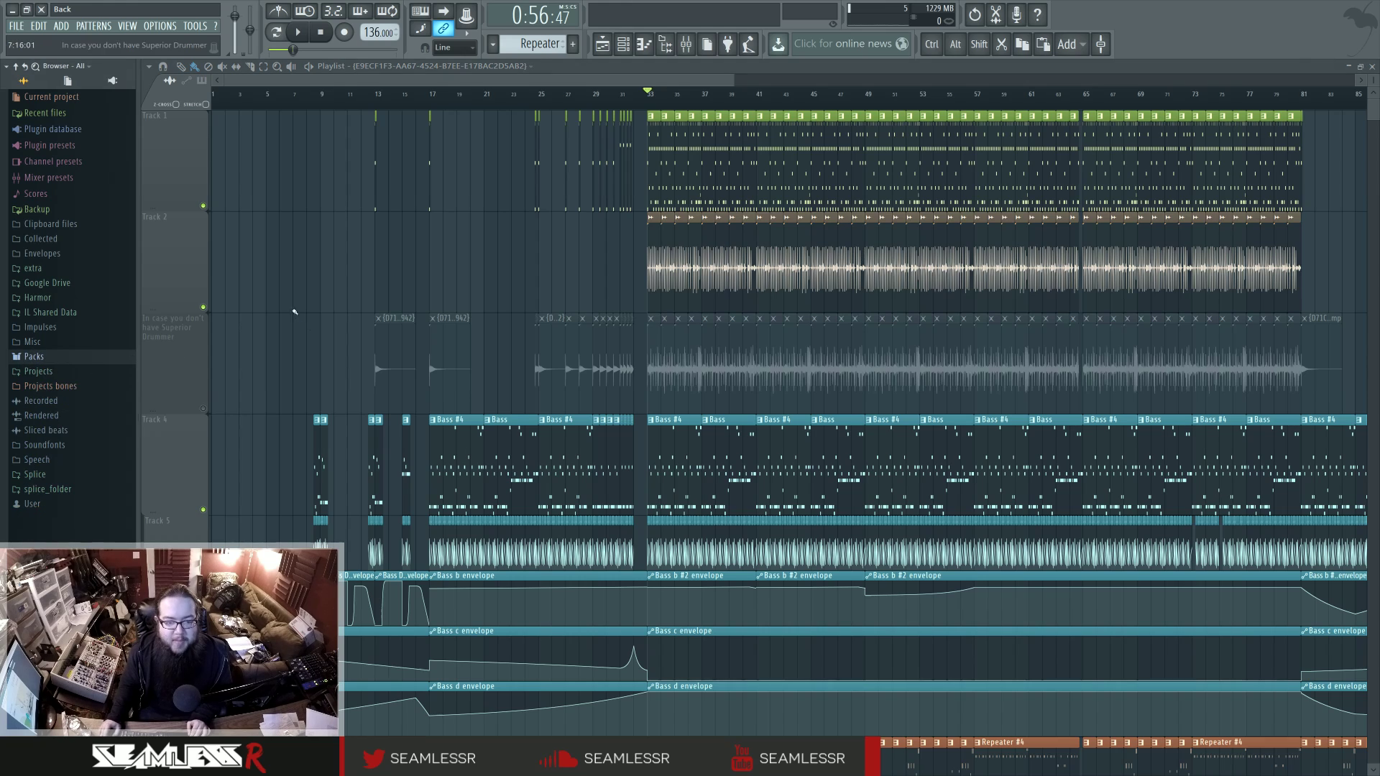
Glance over the channel rack, then collapse the "In case you don't have Superior Drummer" playlist track to minimal height
left_click_drag(1372, 84, 1371, 108)
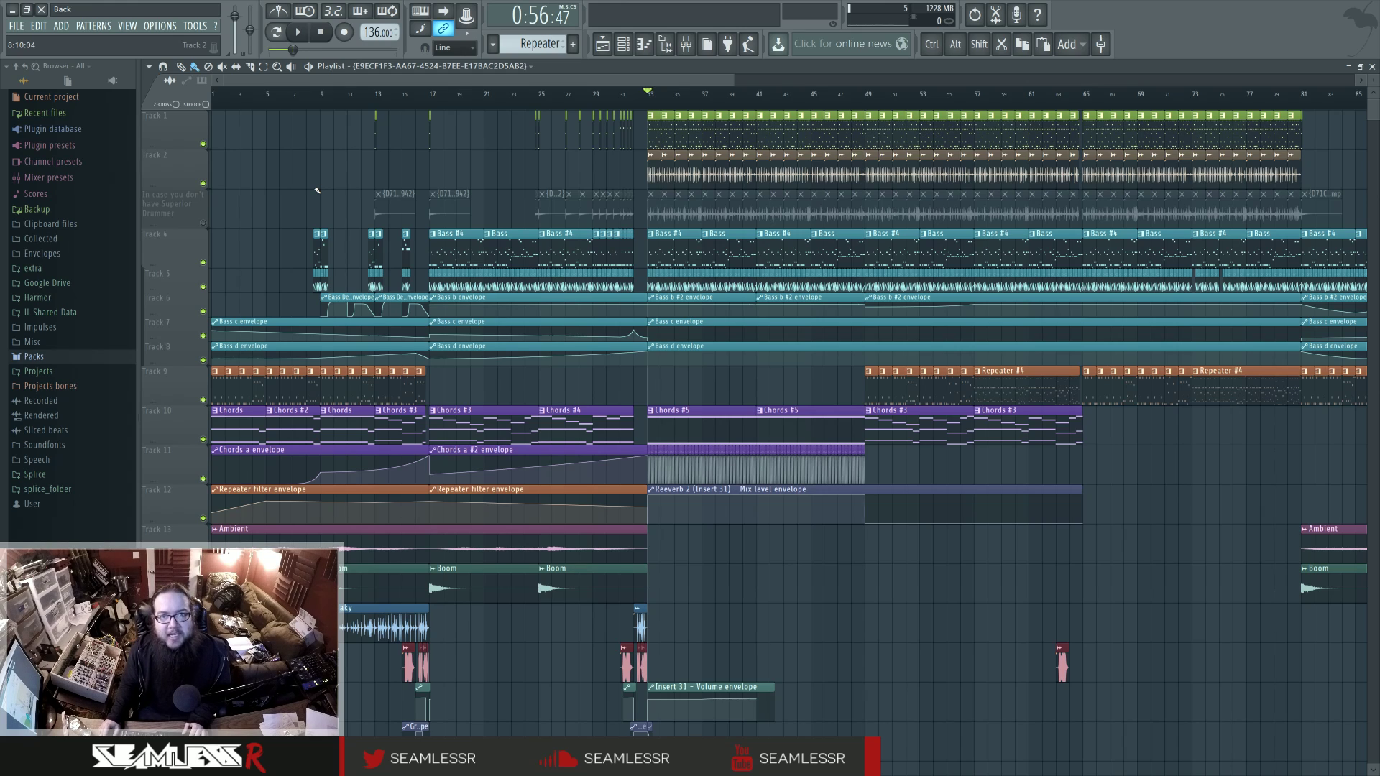
left_click(623, 43)
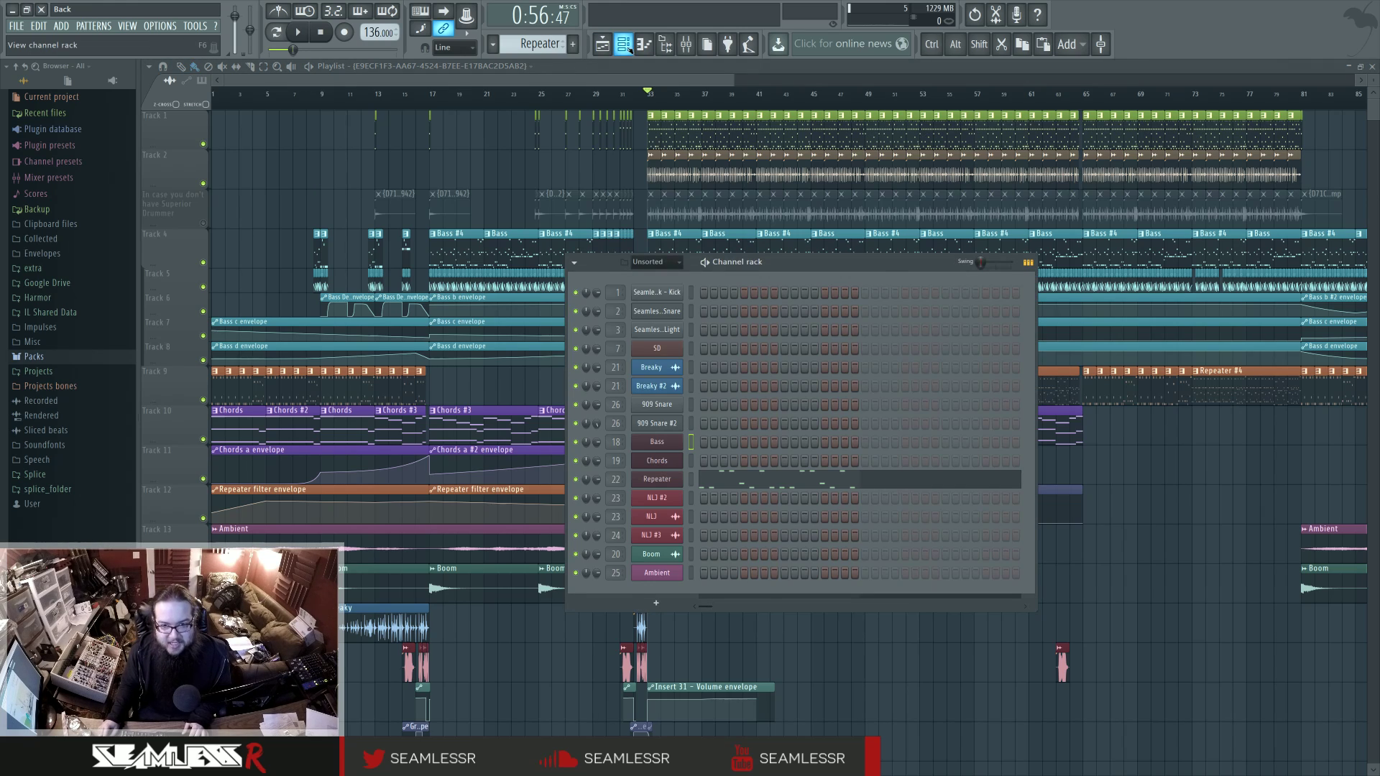
left_click(624, 44)
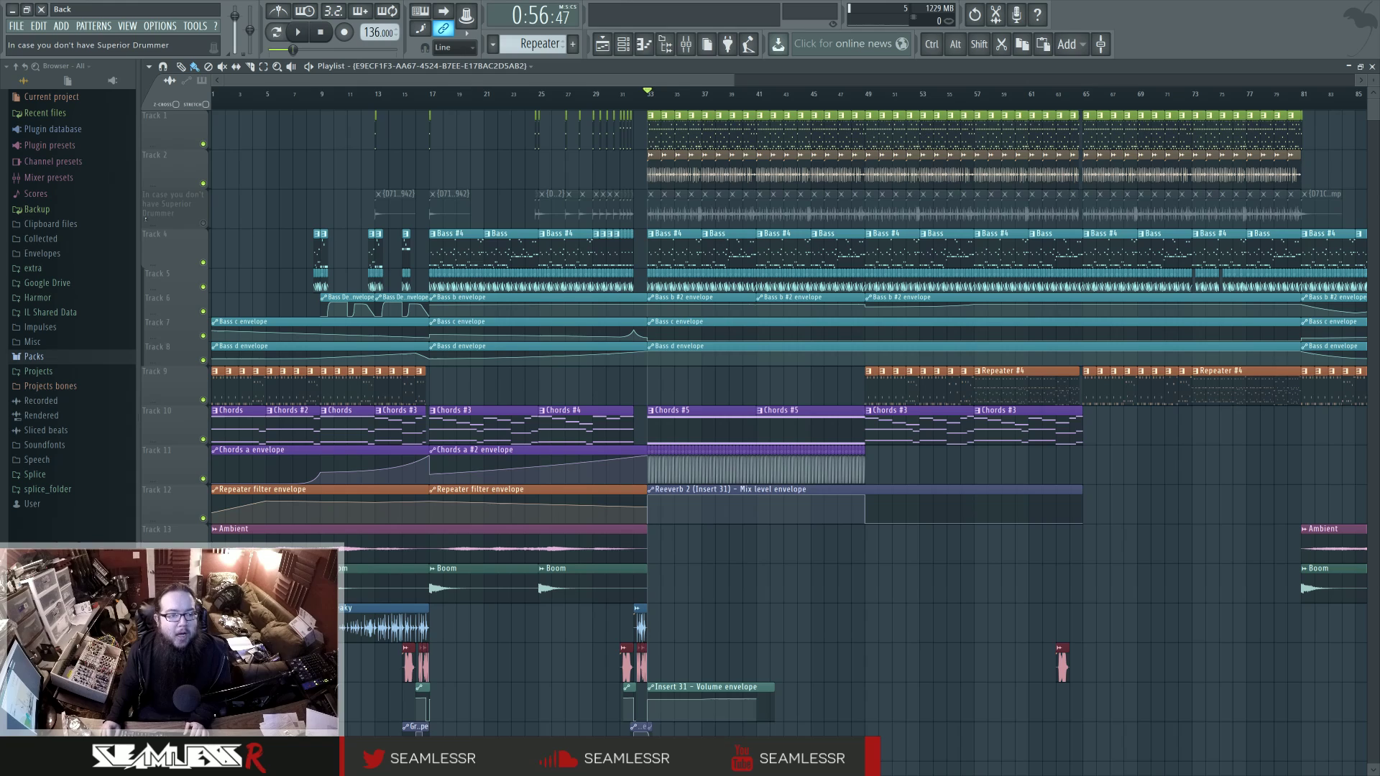
left_click_drag(157, 227, 160, 195)
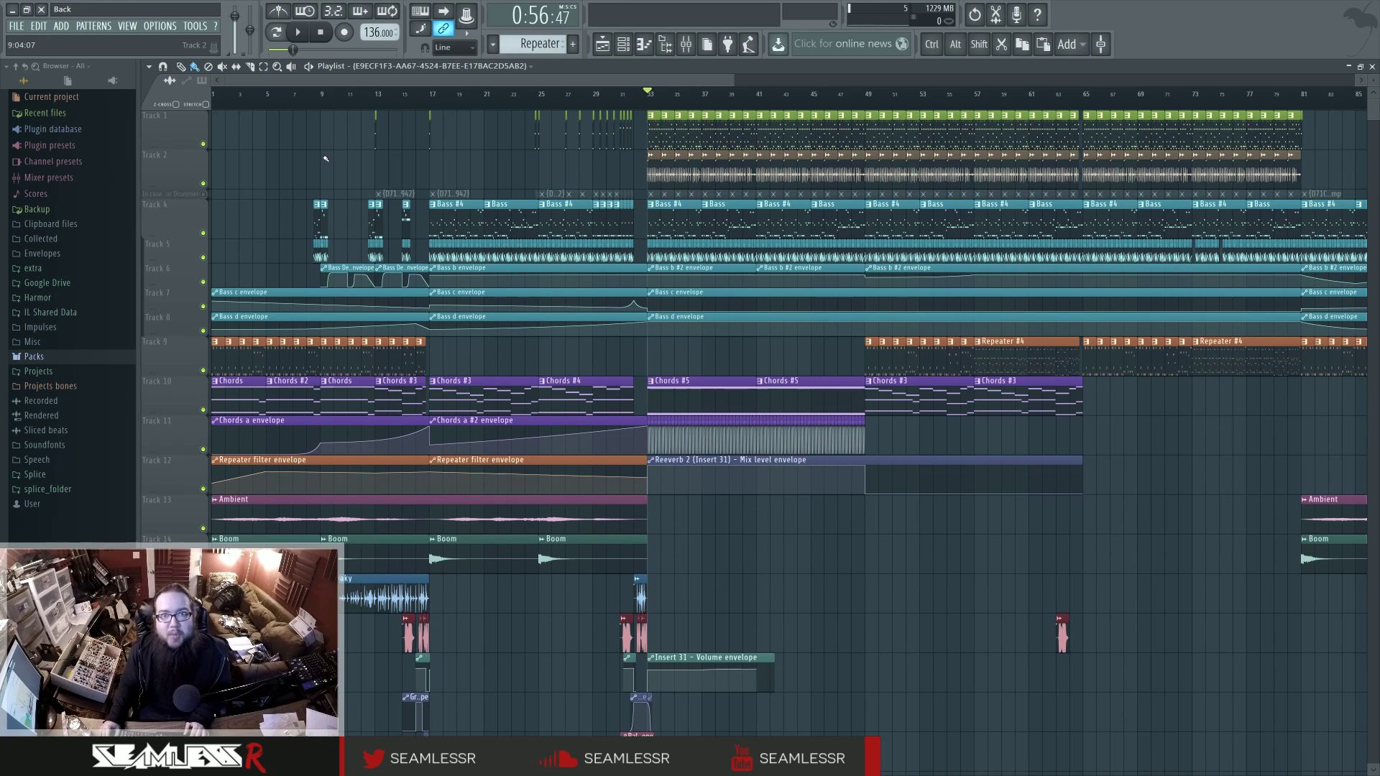
Play the song briefly from the very beginning and stop
left_click(215, 95)
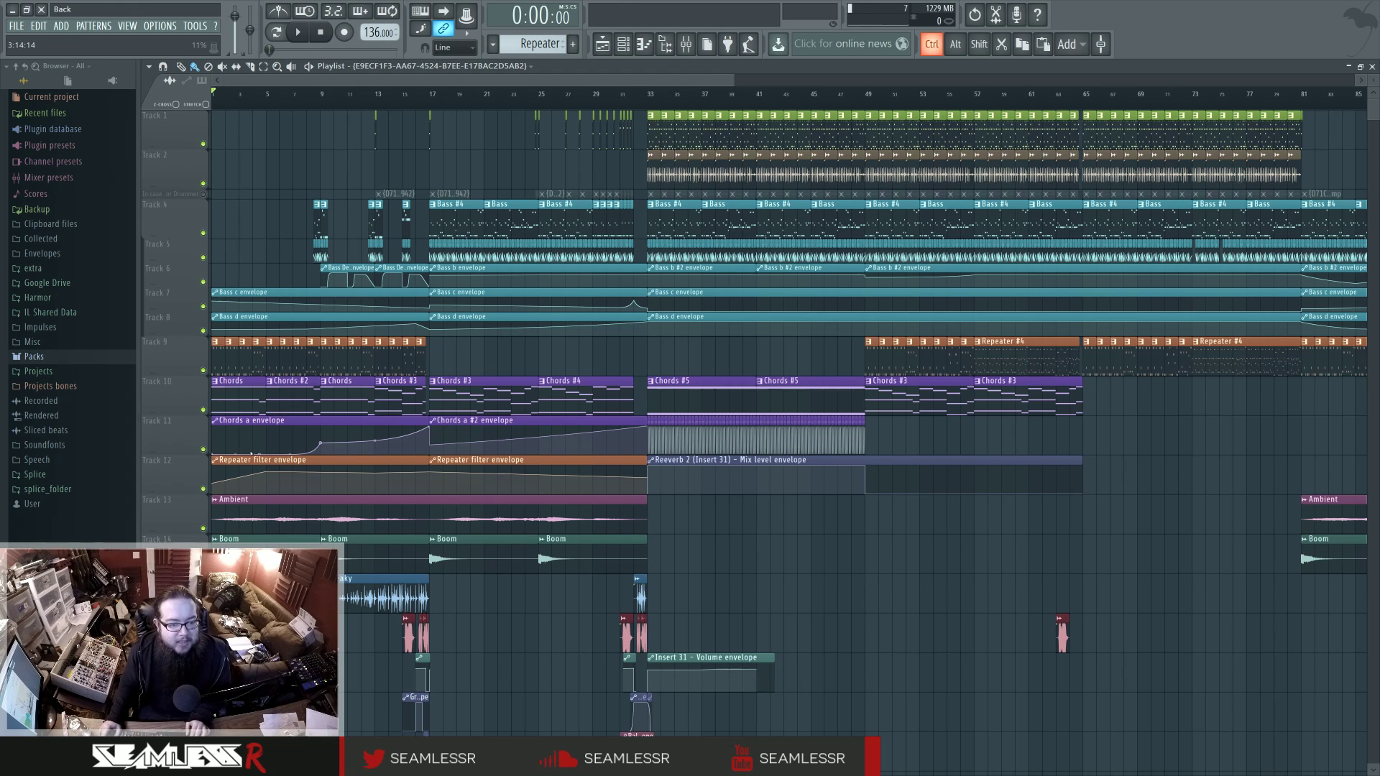
scroll(487, 365, "up", 1)
key("space")
scroll(379, 602, "up", 3)
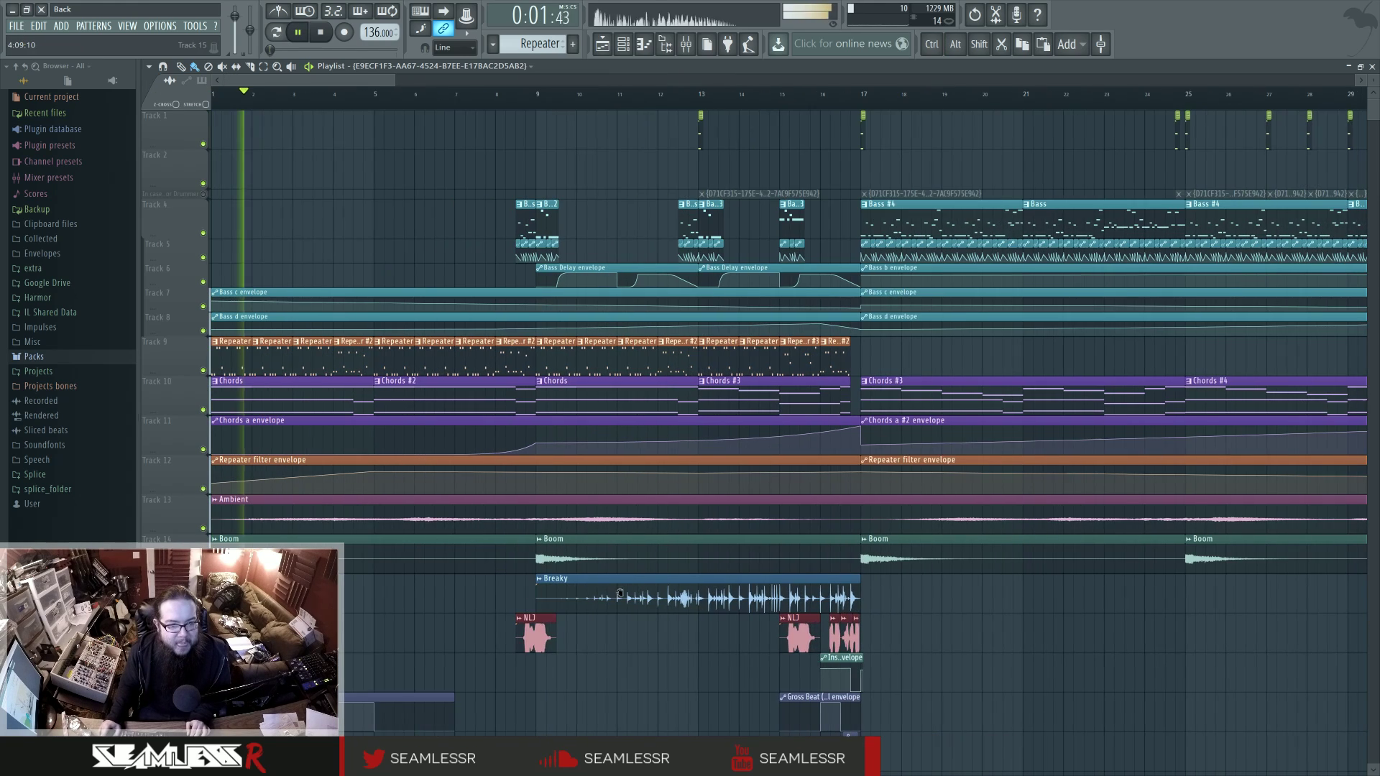
key("space")
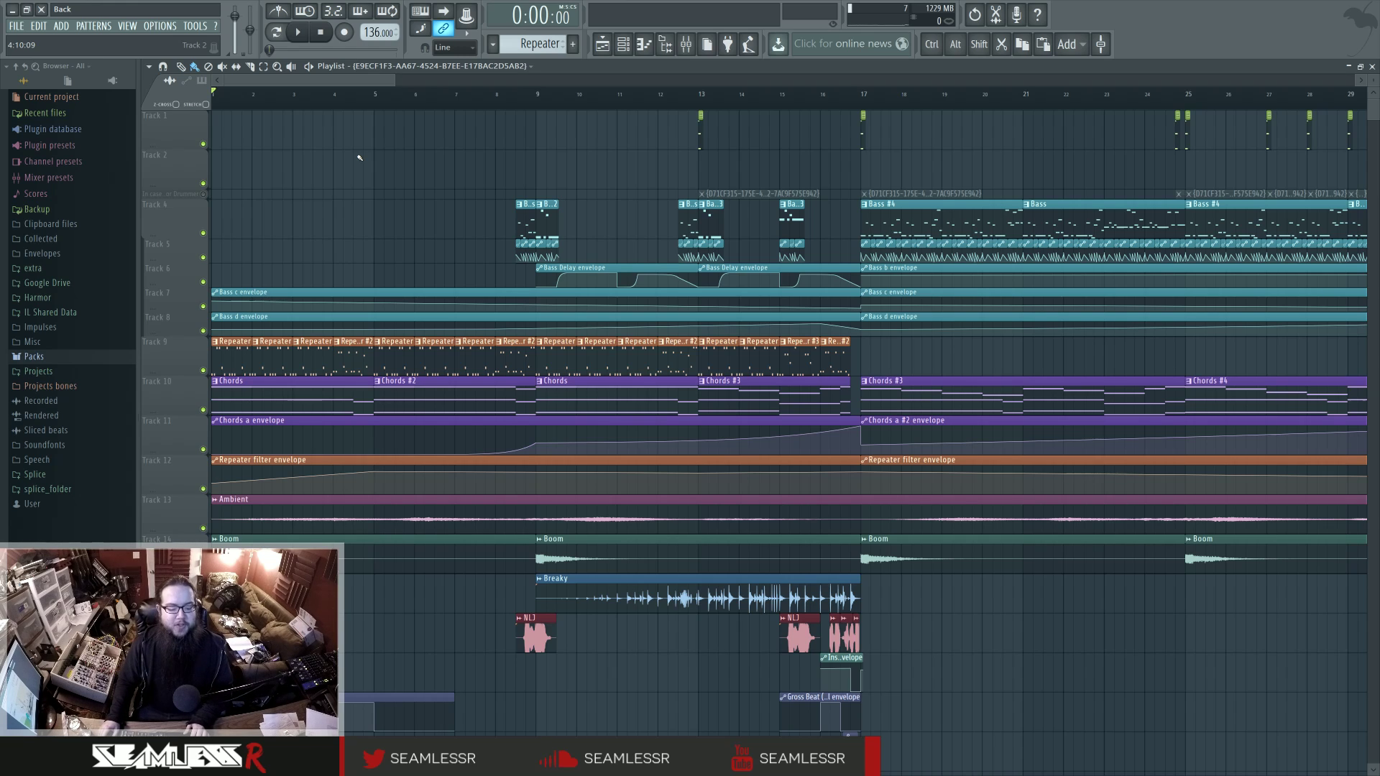
Inspect the Boom clips' sample settings and the mixer track they are routed to, then close those windows
scroll(446, 631, "down", 5)
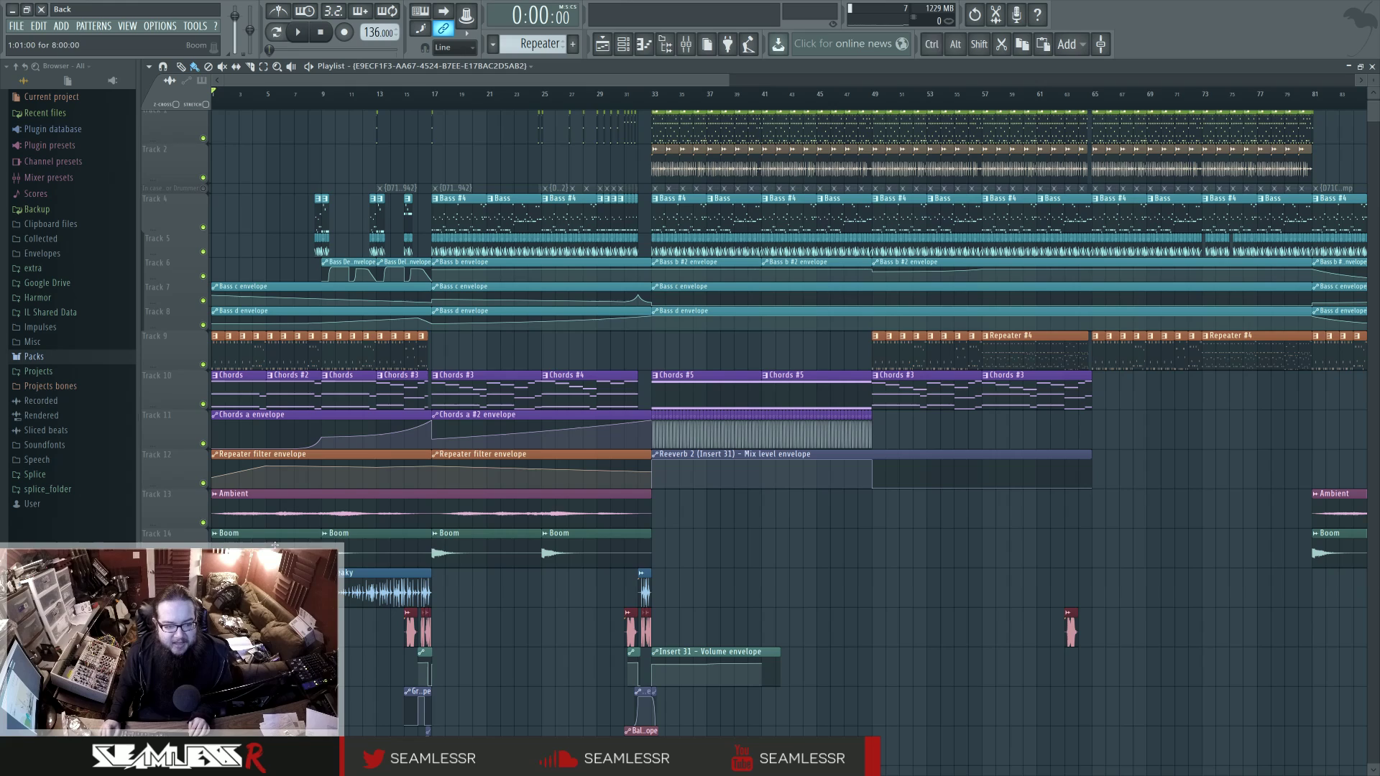
left_click_drag(258, 538, 693, 542)
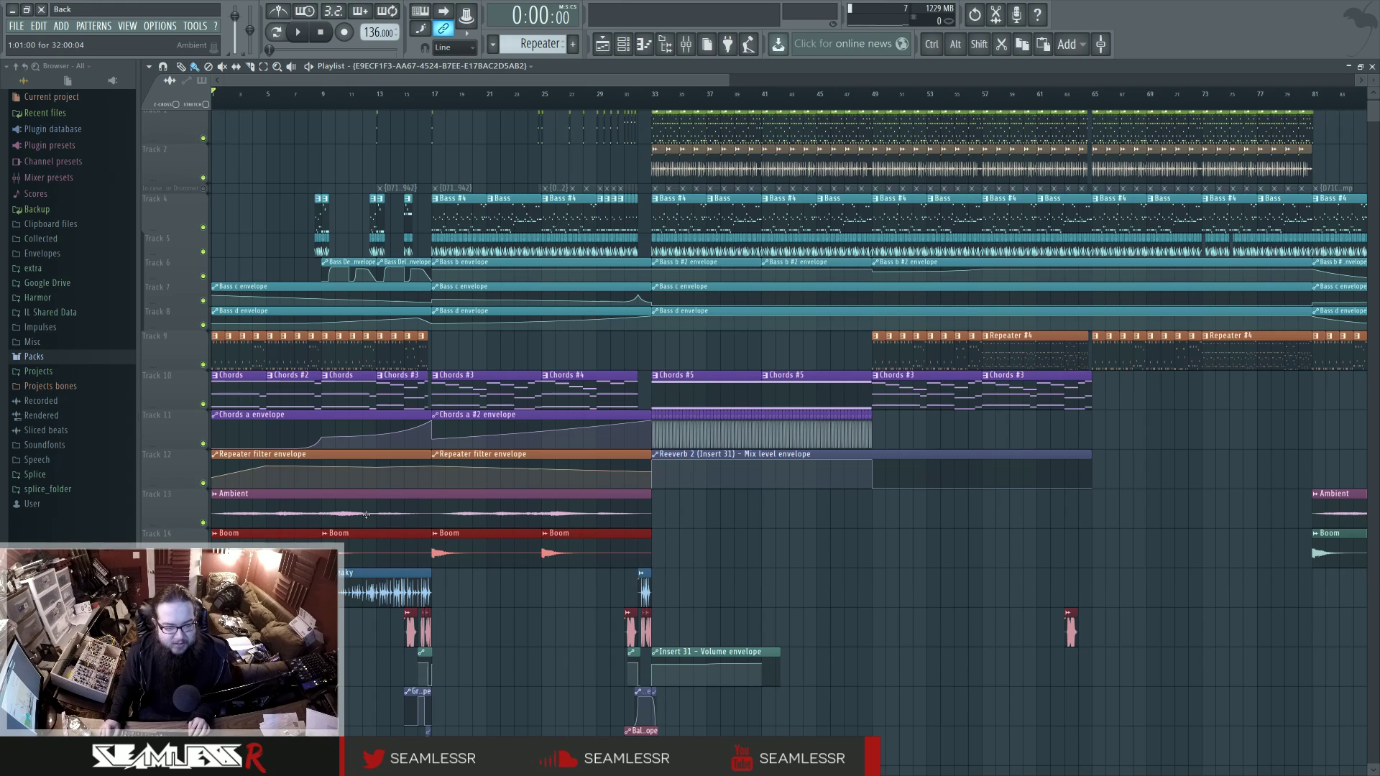
left_click(696, 526)
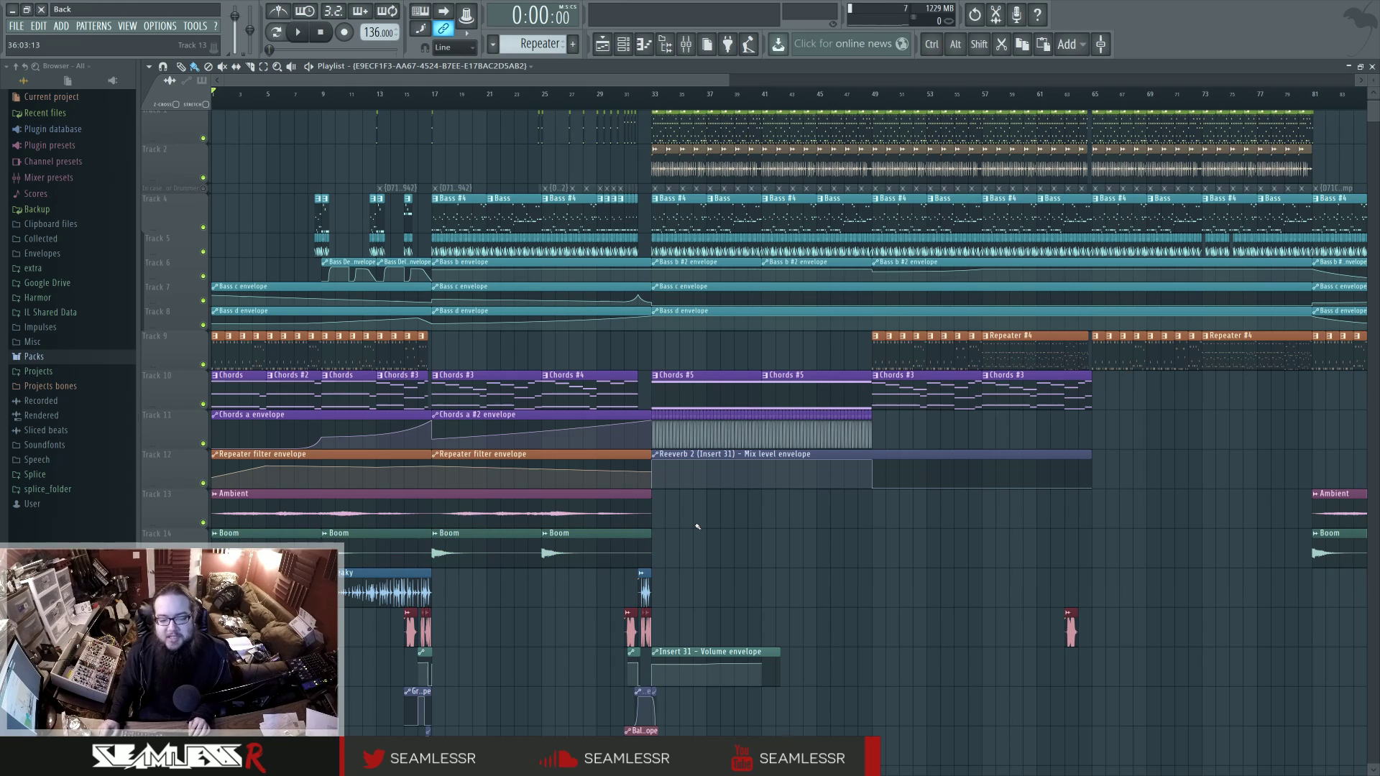
double_click(477, 546)
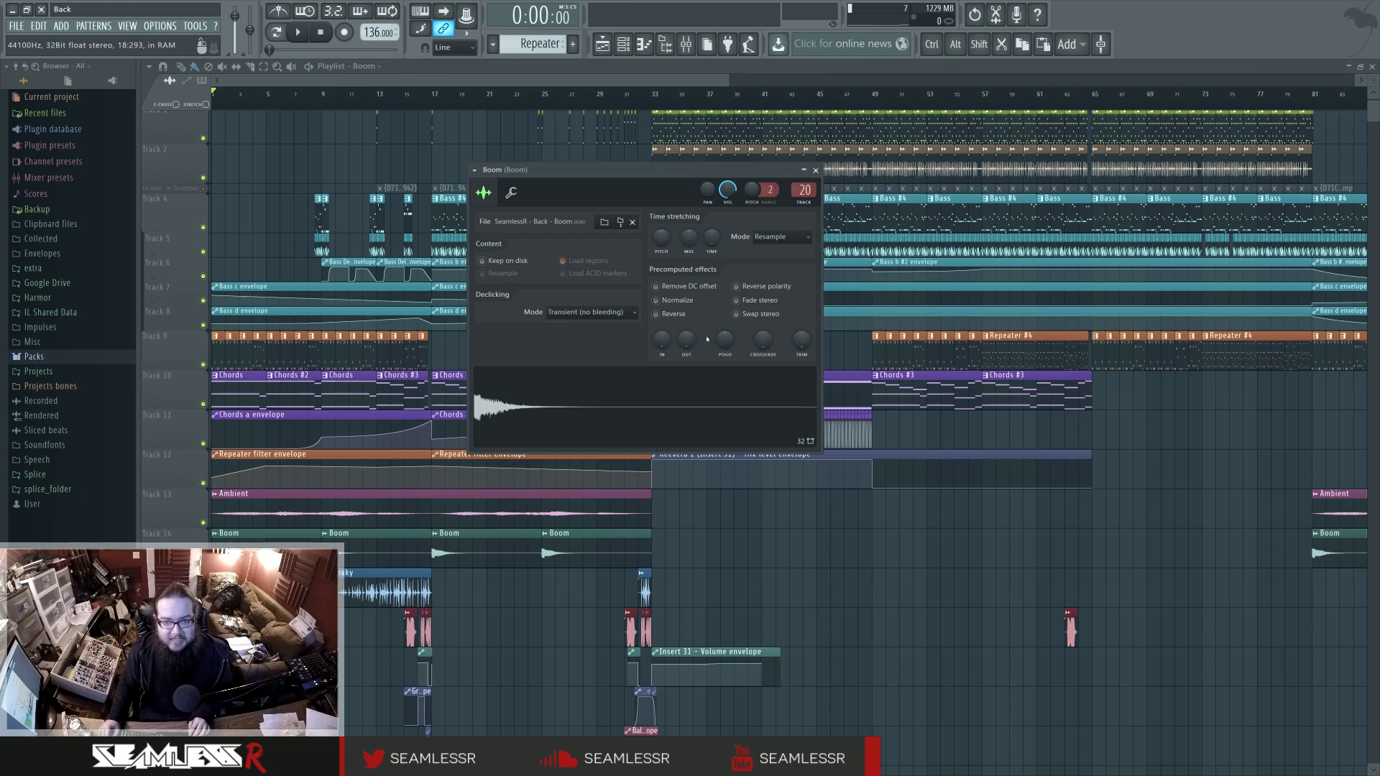
double_click(804, 189)
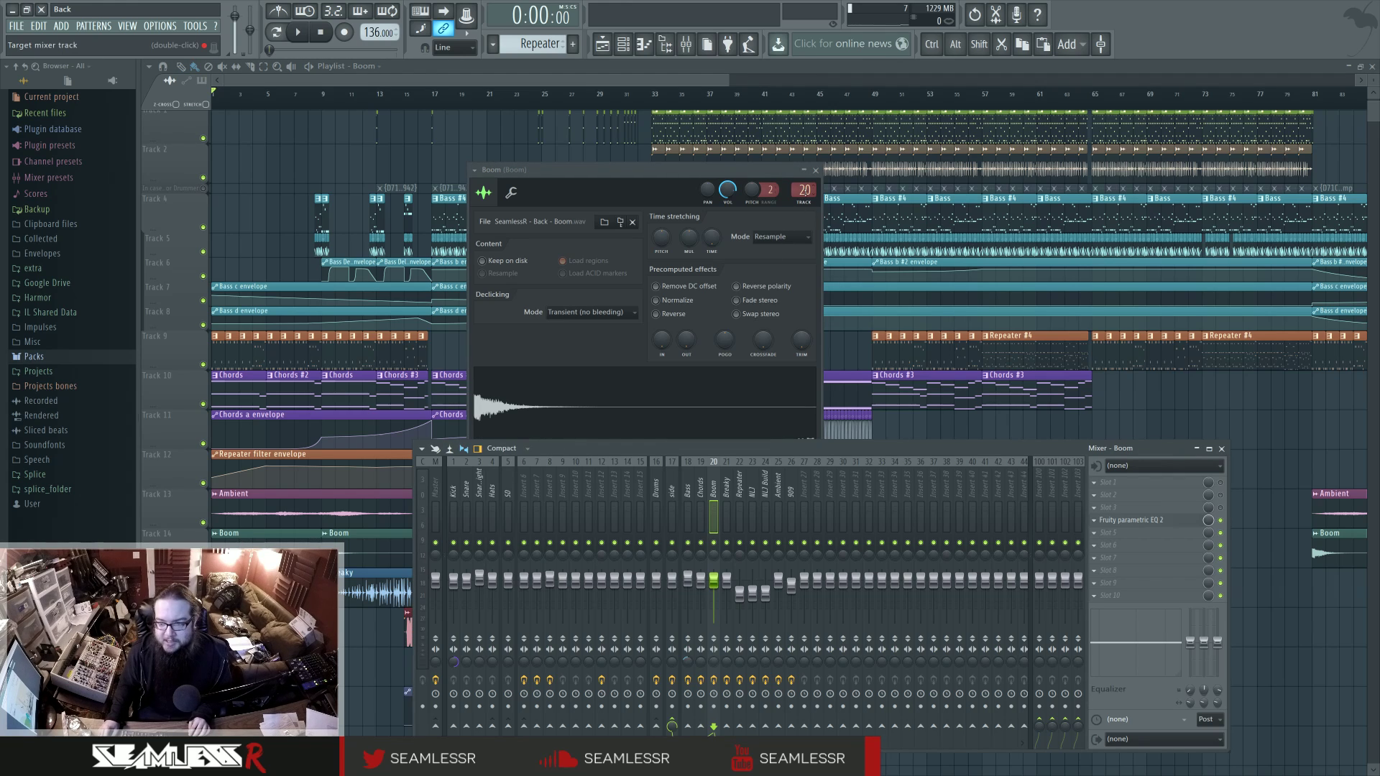
right_click(1146, 425)
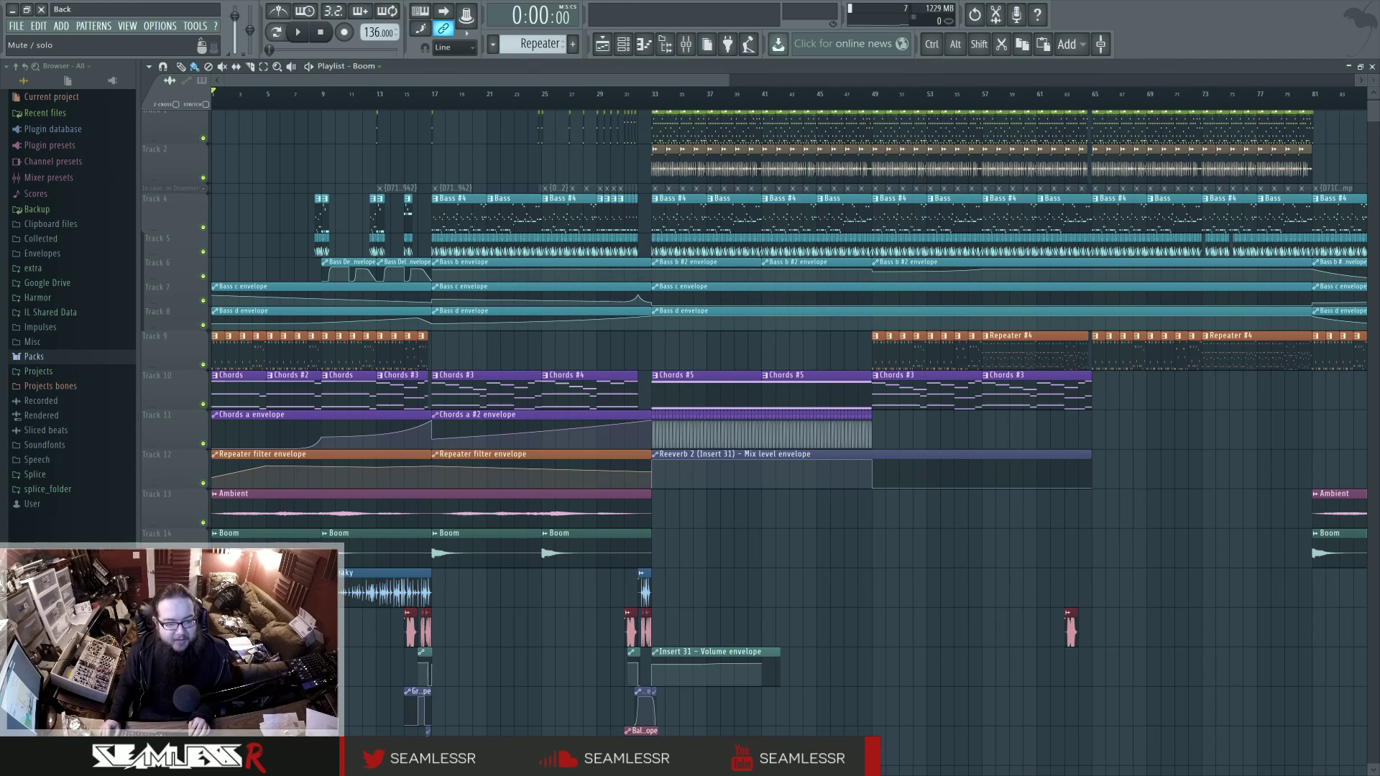
Audition the Boom track and the Ambient track from the song's start, each soloed in turn
right_click(202, 562)
key("space")
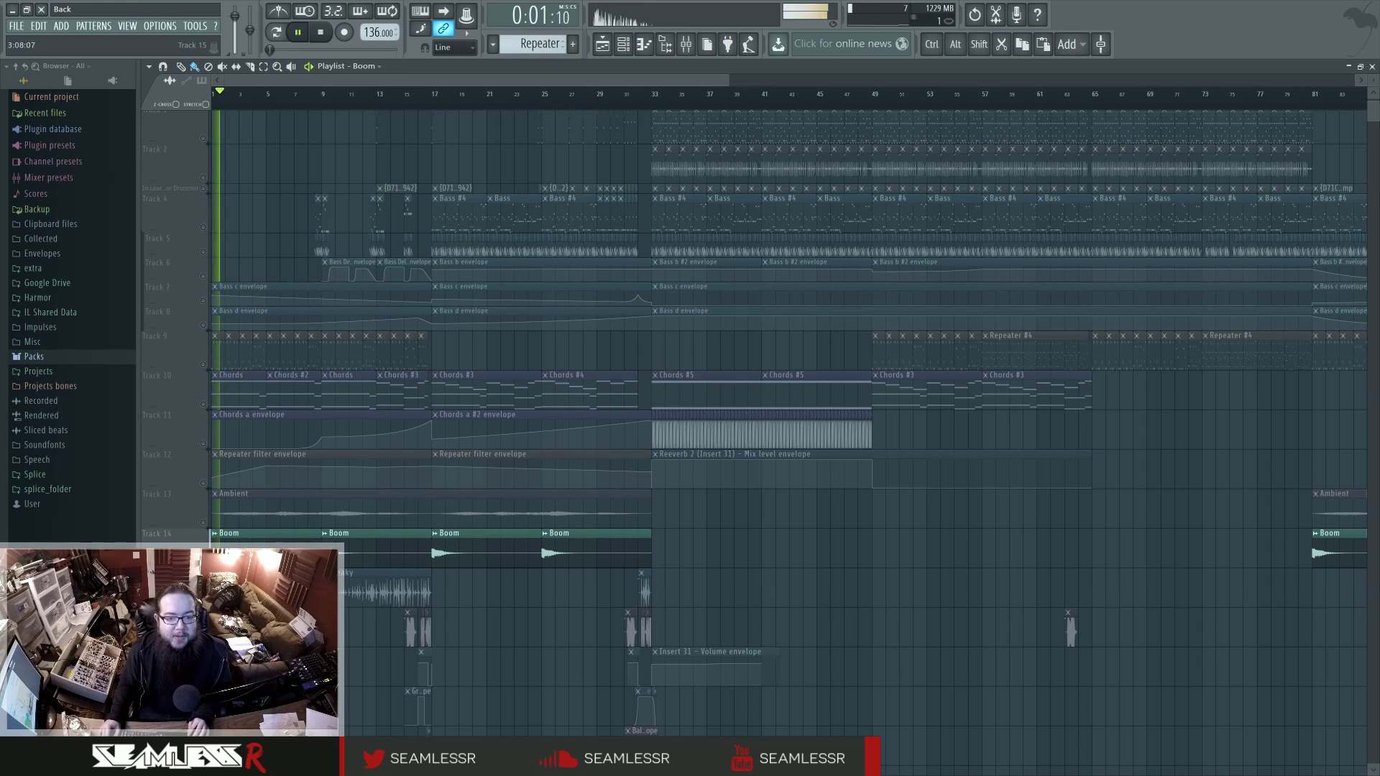
key("space")
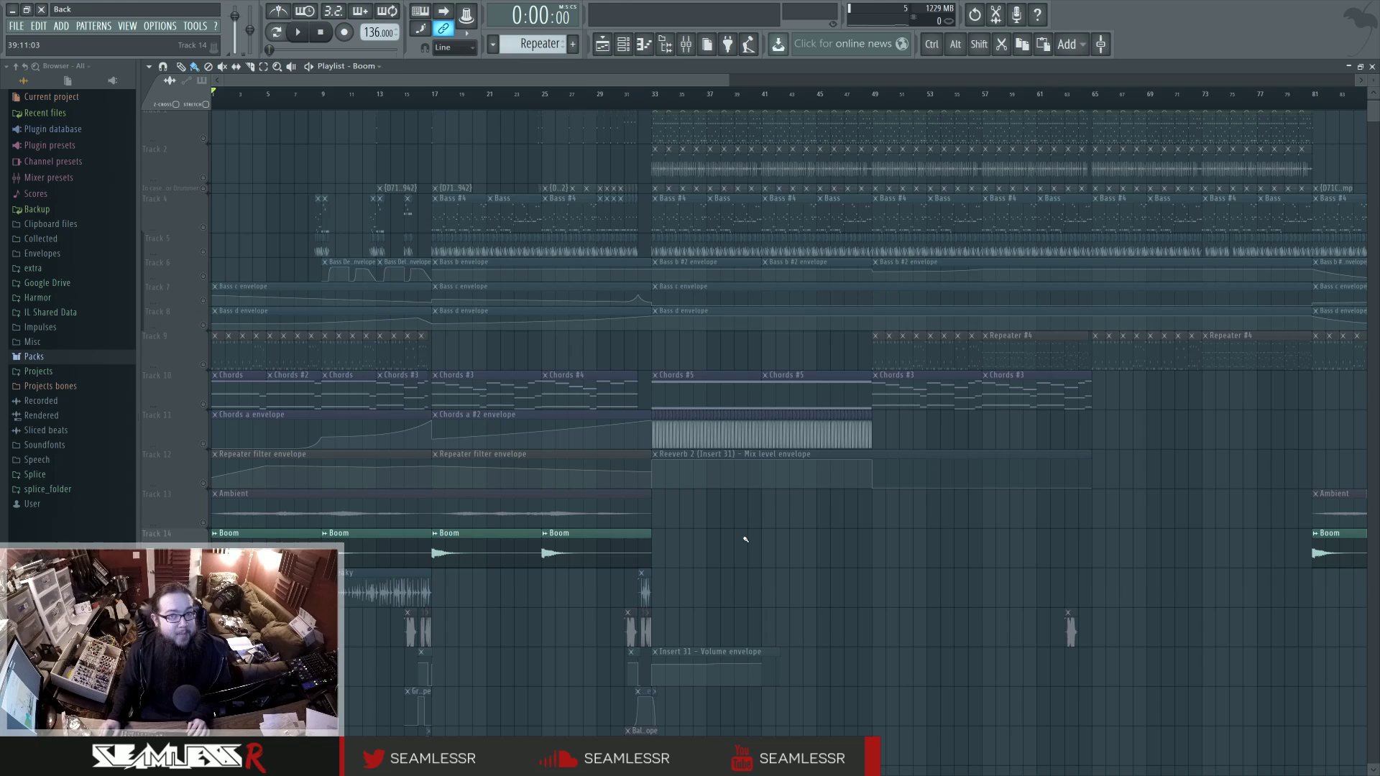
key("space")
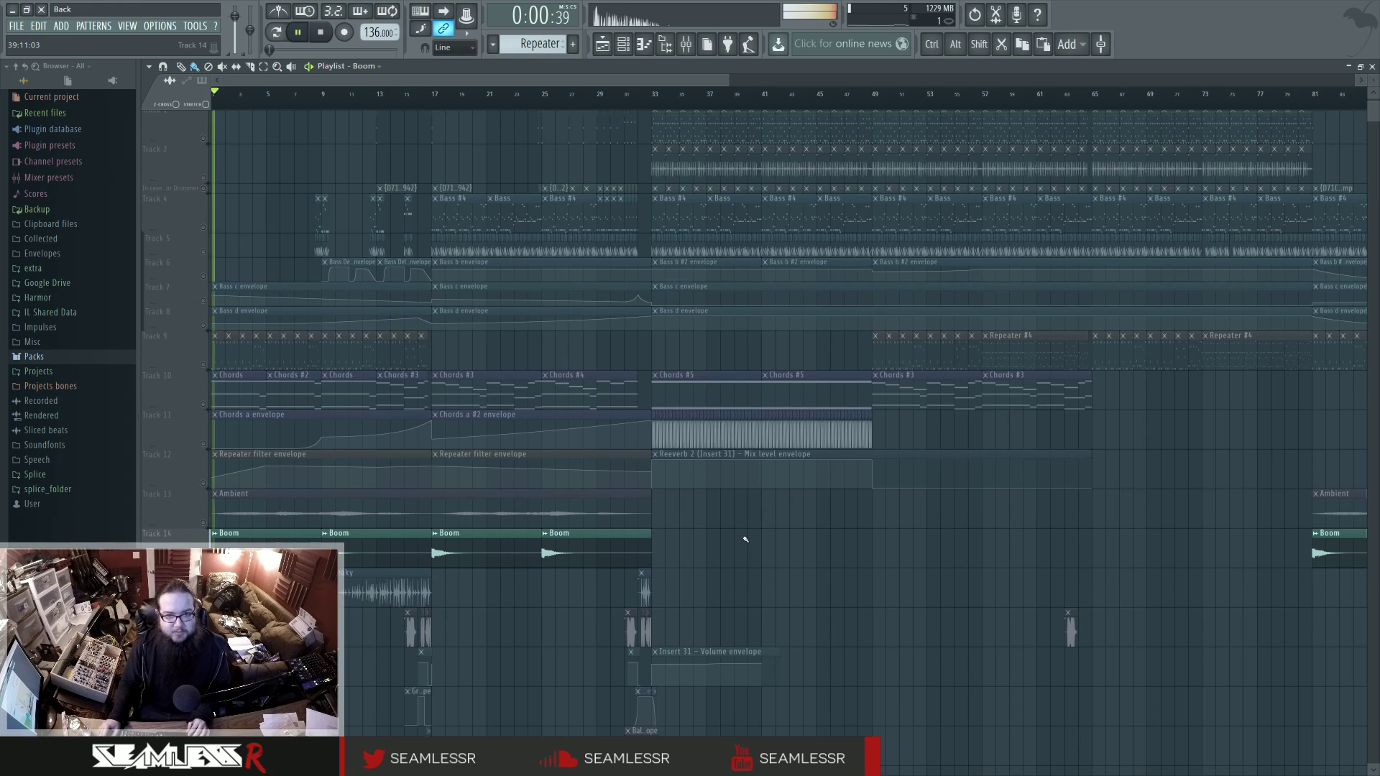
key("space")
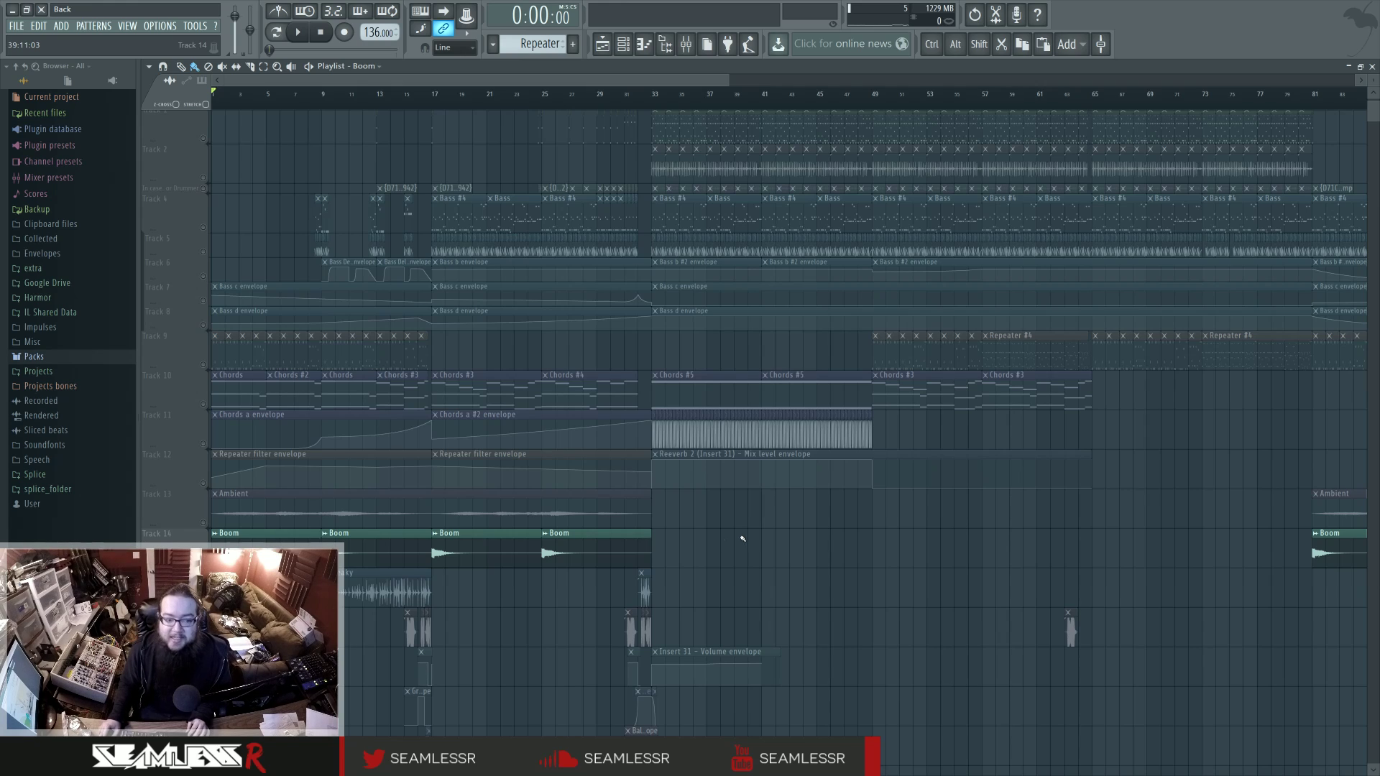
key("space")
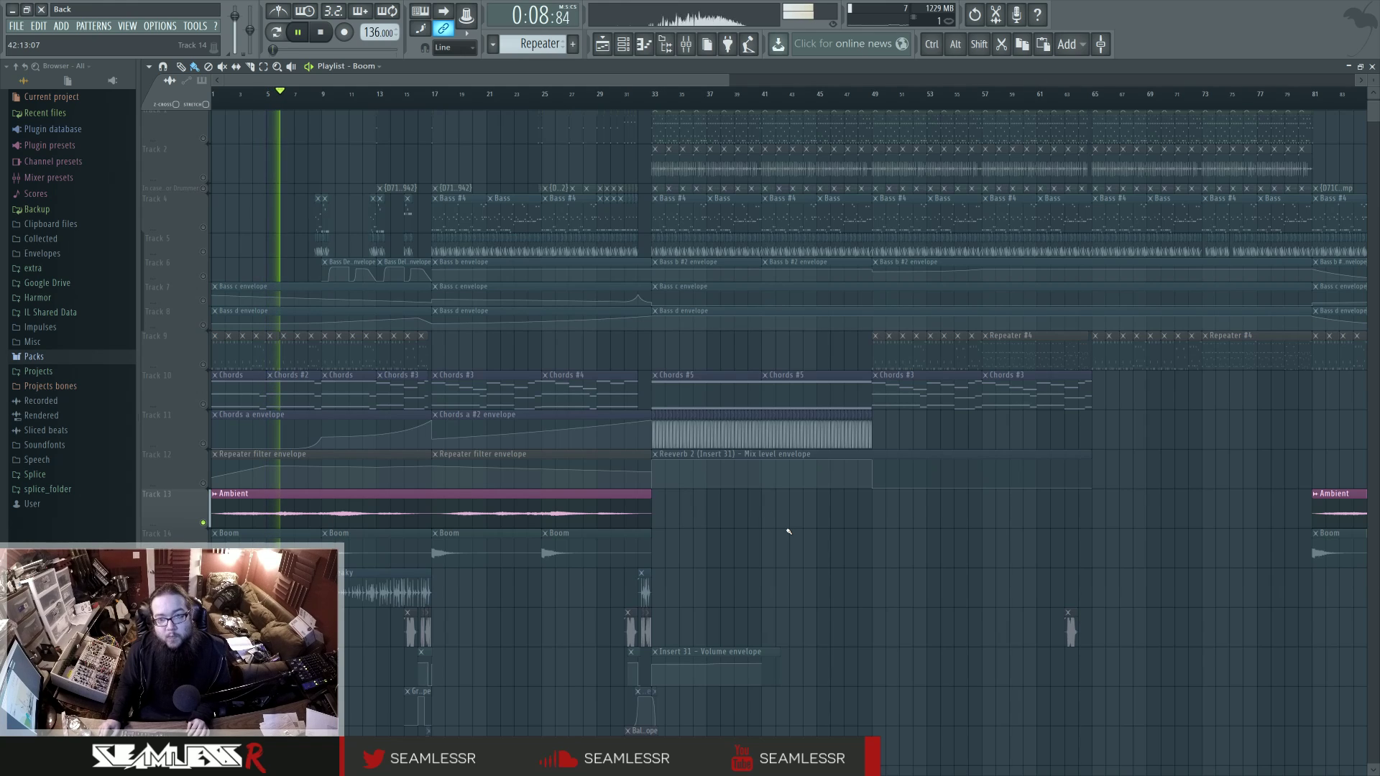
key("space")
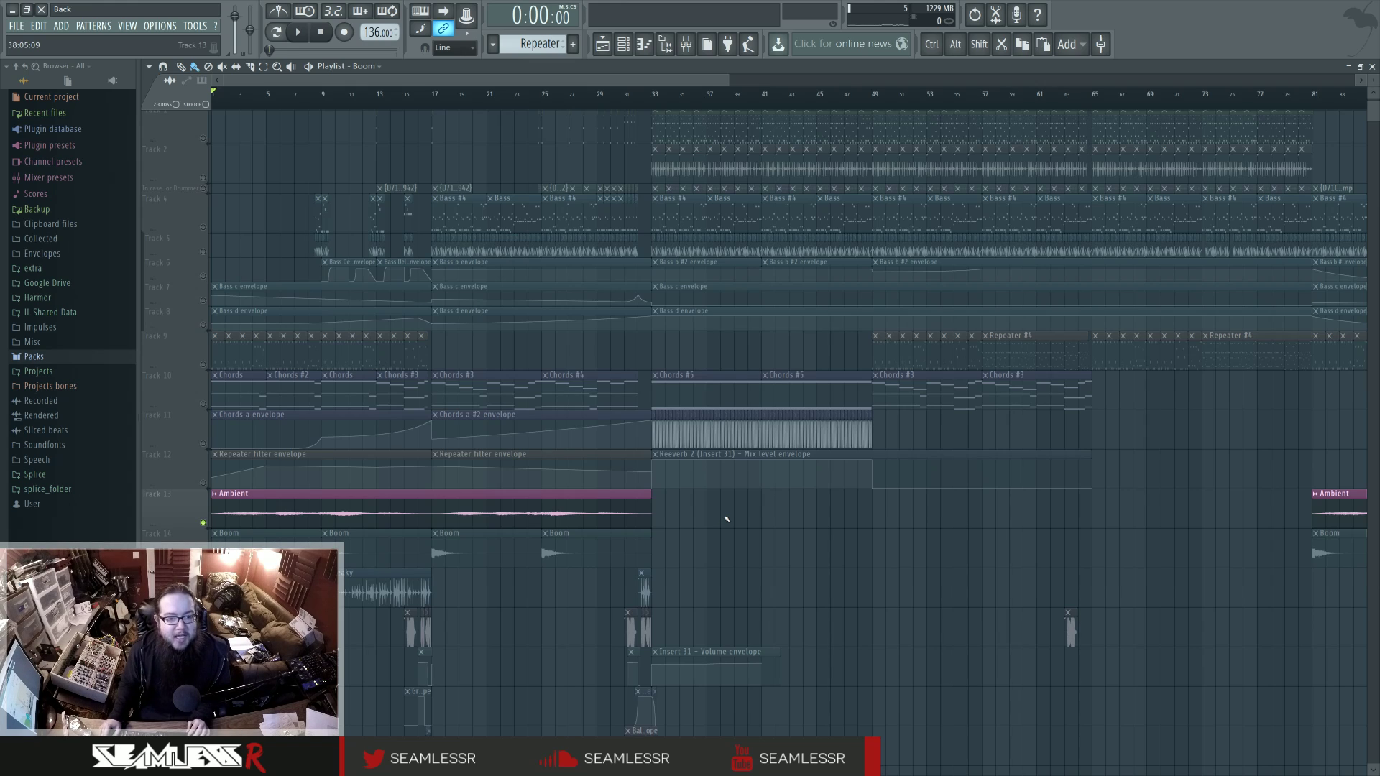
Solo the Chords track, play its opening, stop, and restore all tracks
right_click(204, 404)
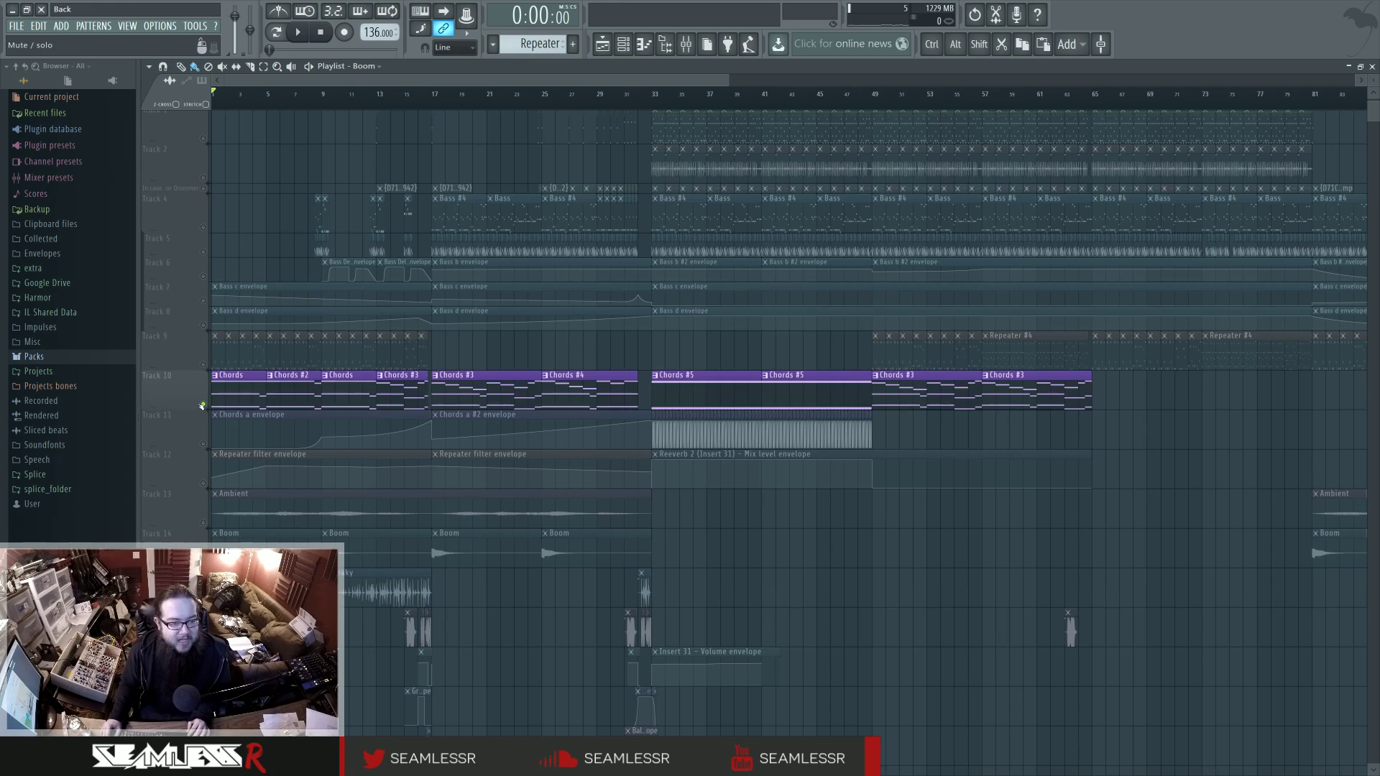
key("space")
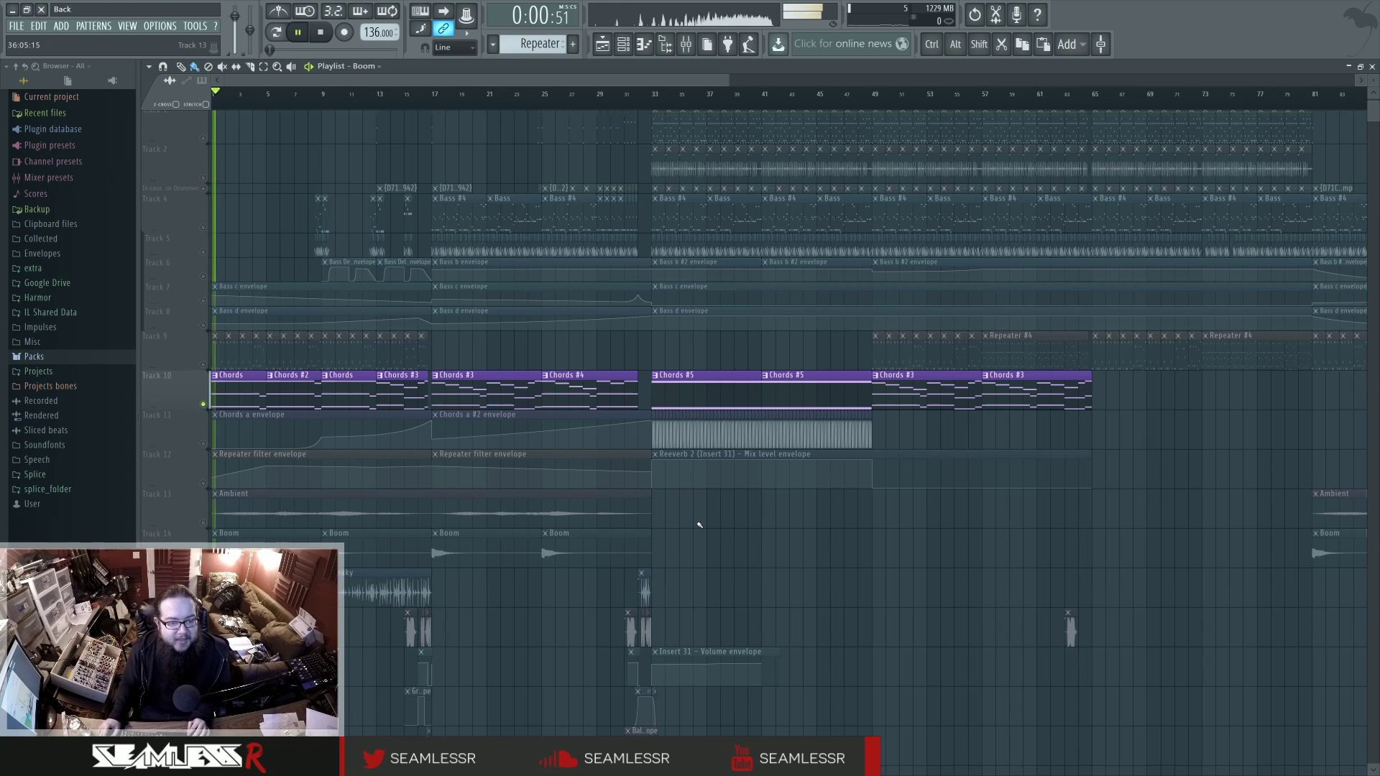
key("space")
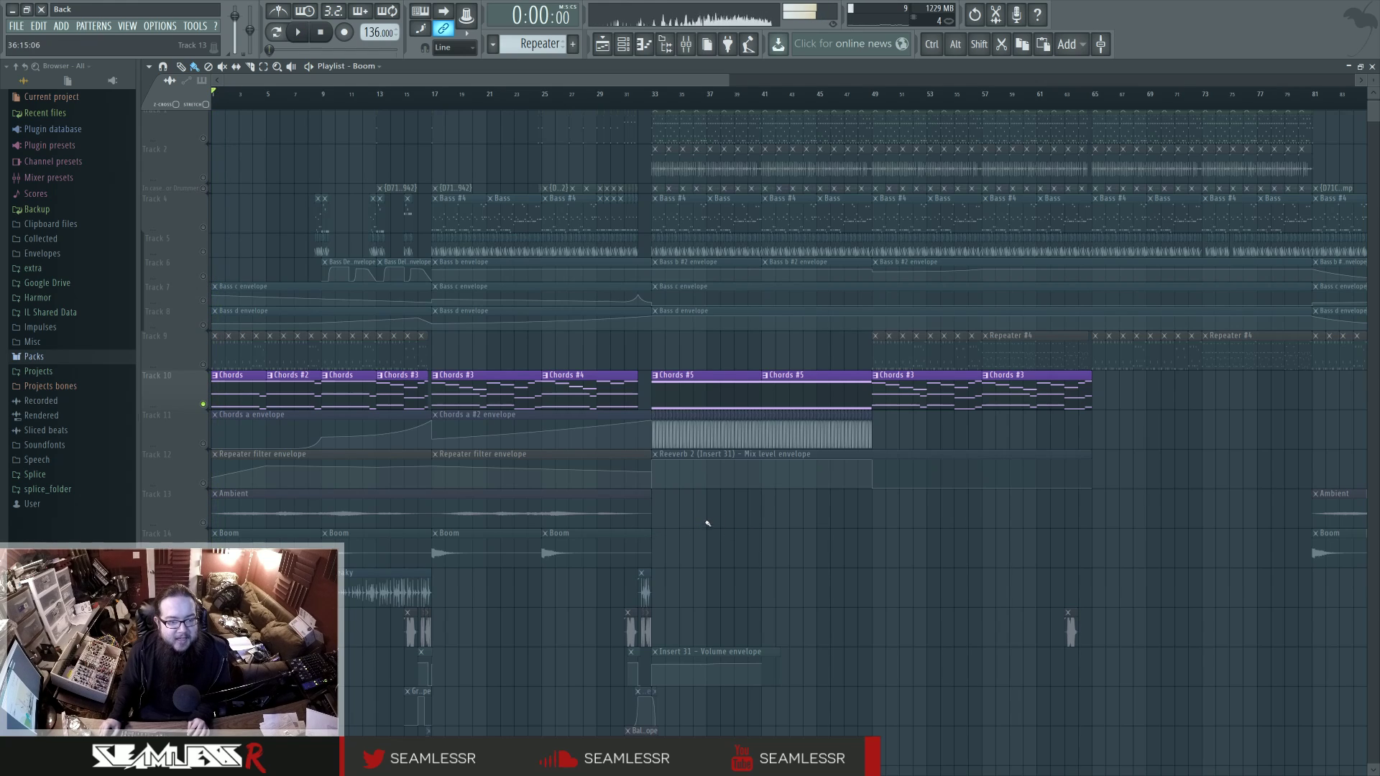
right_click(203, 405)
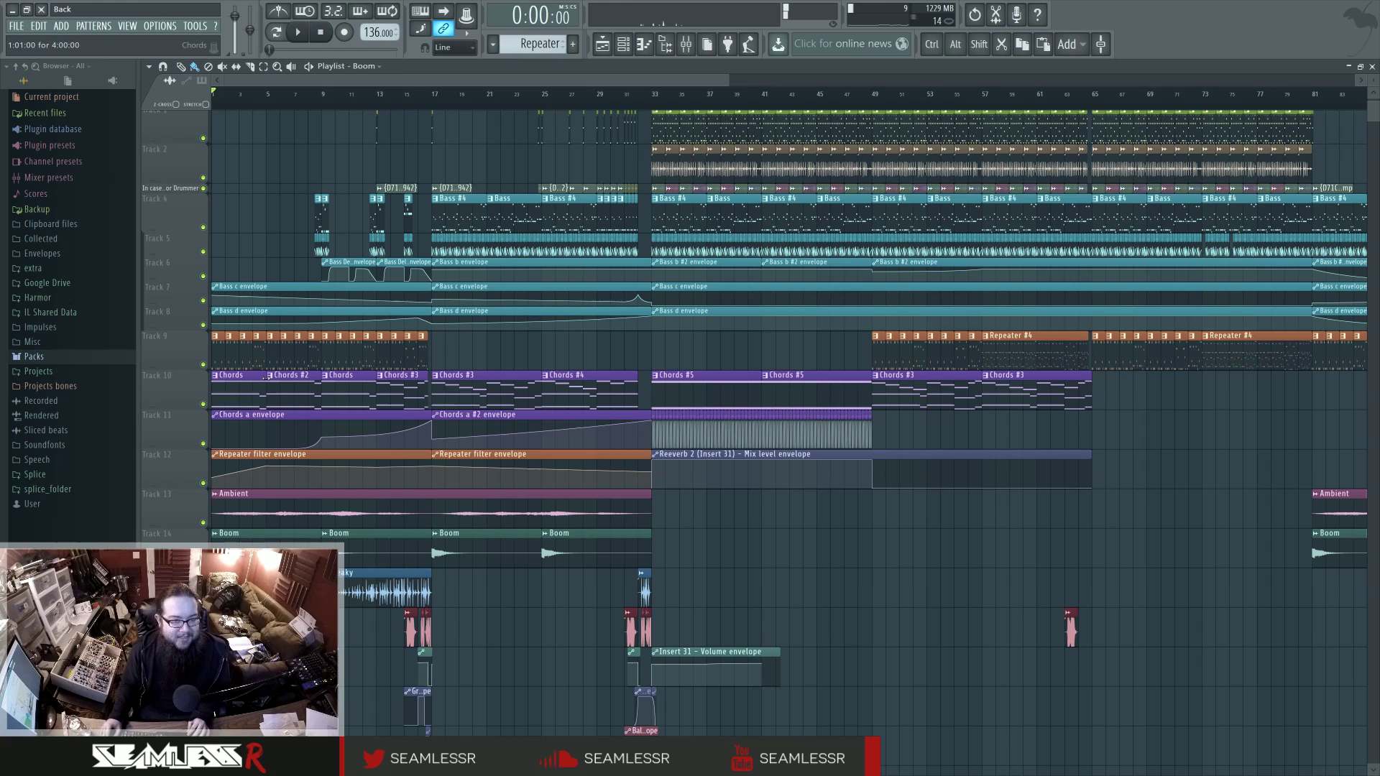
Play the full arrangement from bar 9 and from bar 17, then stop playback
left_click(325, 105)
key("space")
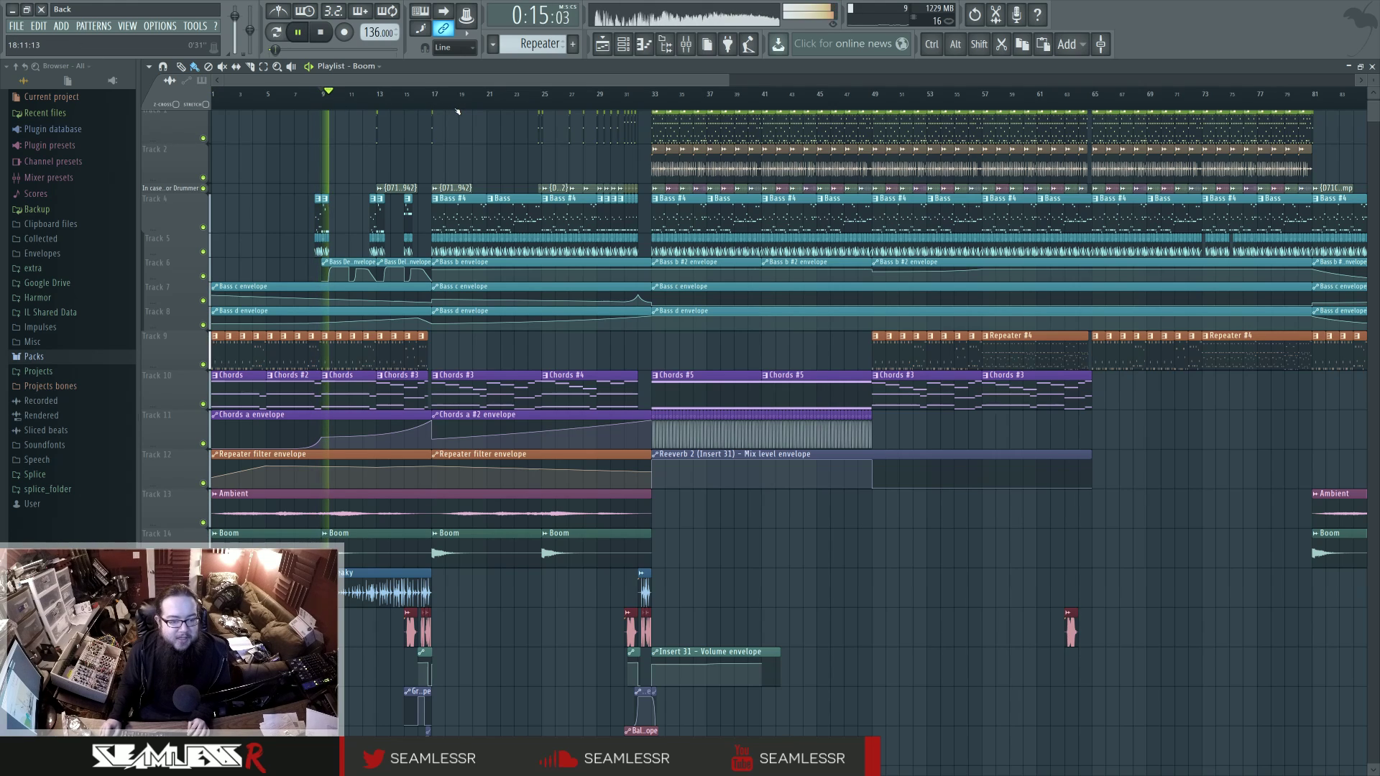
left_click(436, 100)
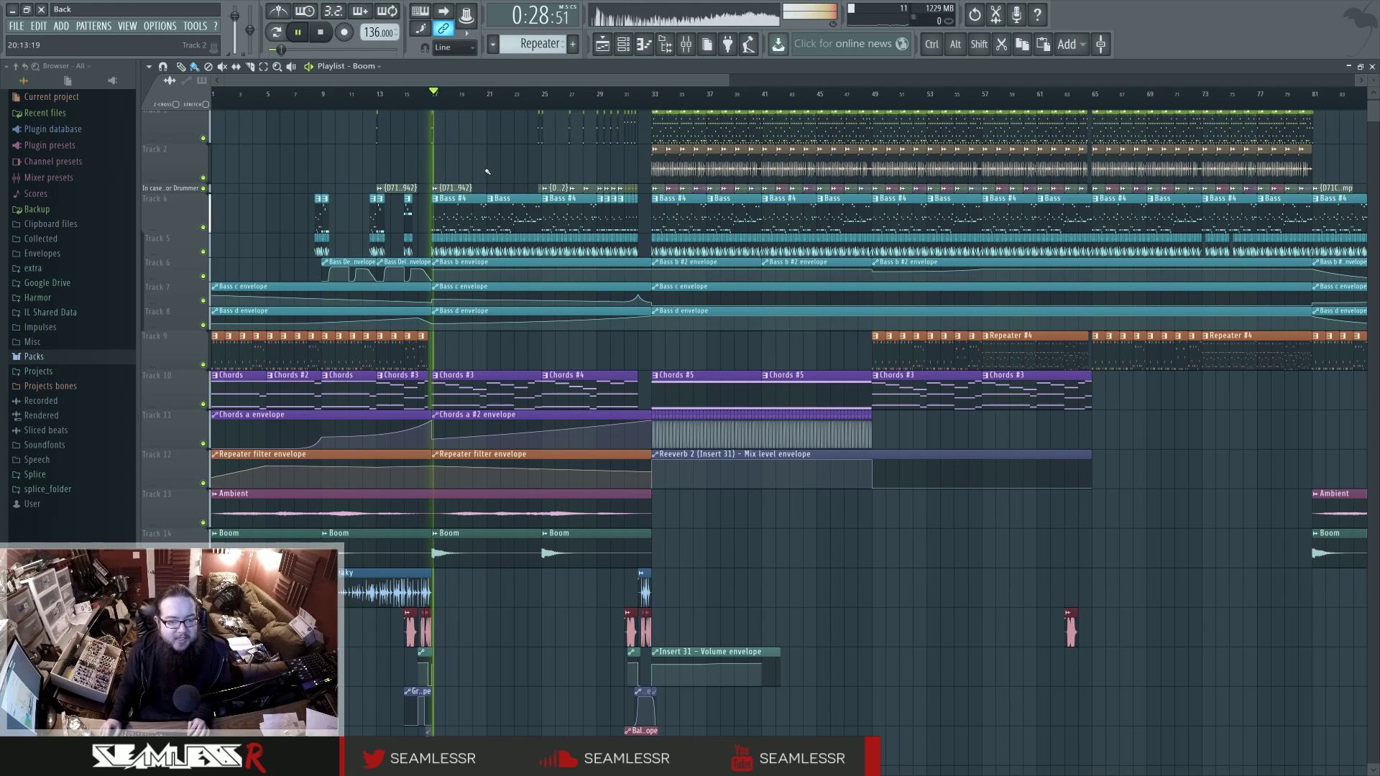
key("space")
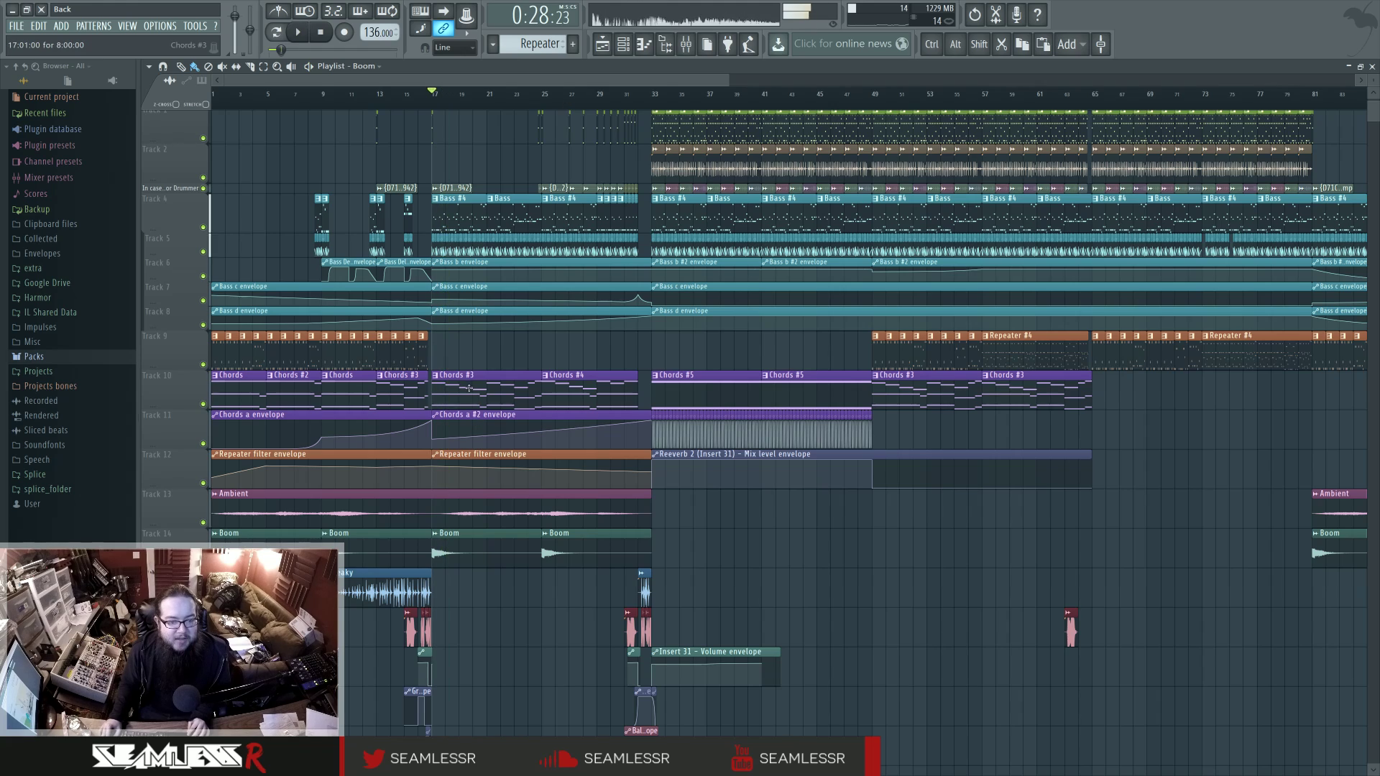
Solo the Chords track and listen to it from bar 49, then stop
left_click(872, 100)
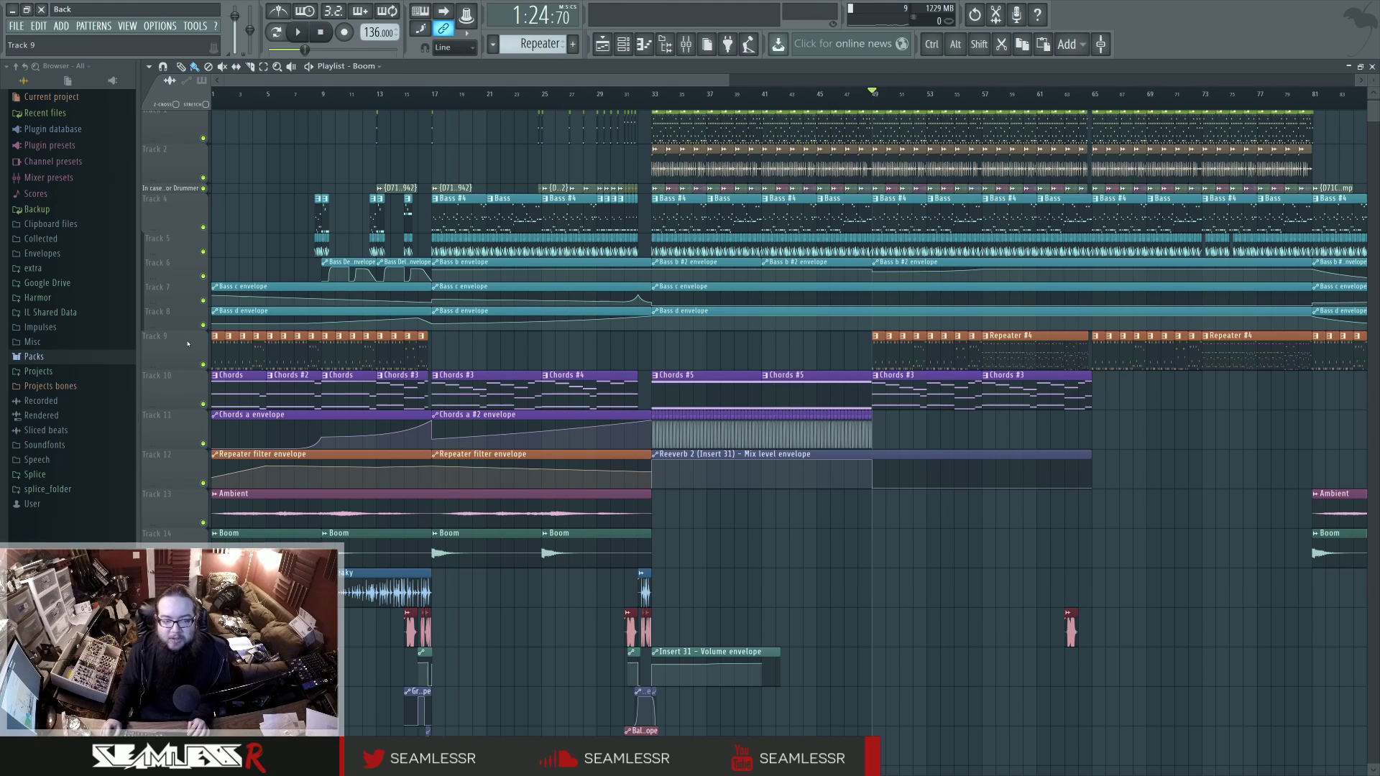
right_click(202, 404)
key("space")
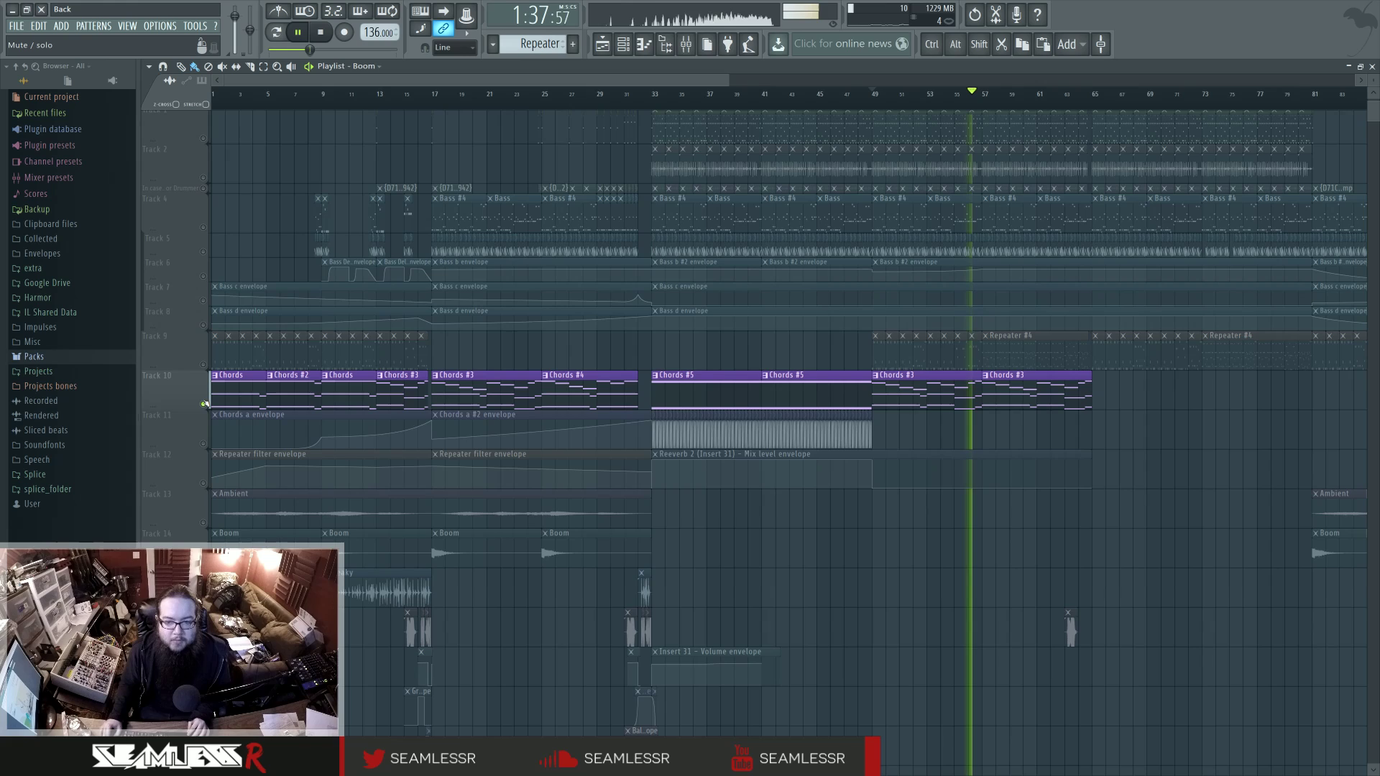
key("space")
Open the Chords #3 notes in the piano roll, then open the Chords channel's Harmor synth with its visualization shown
double_click(884, 376)
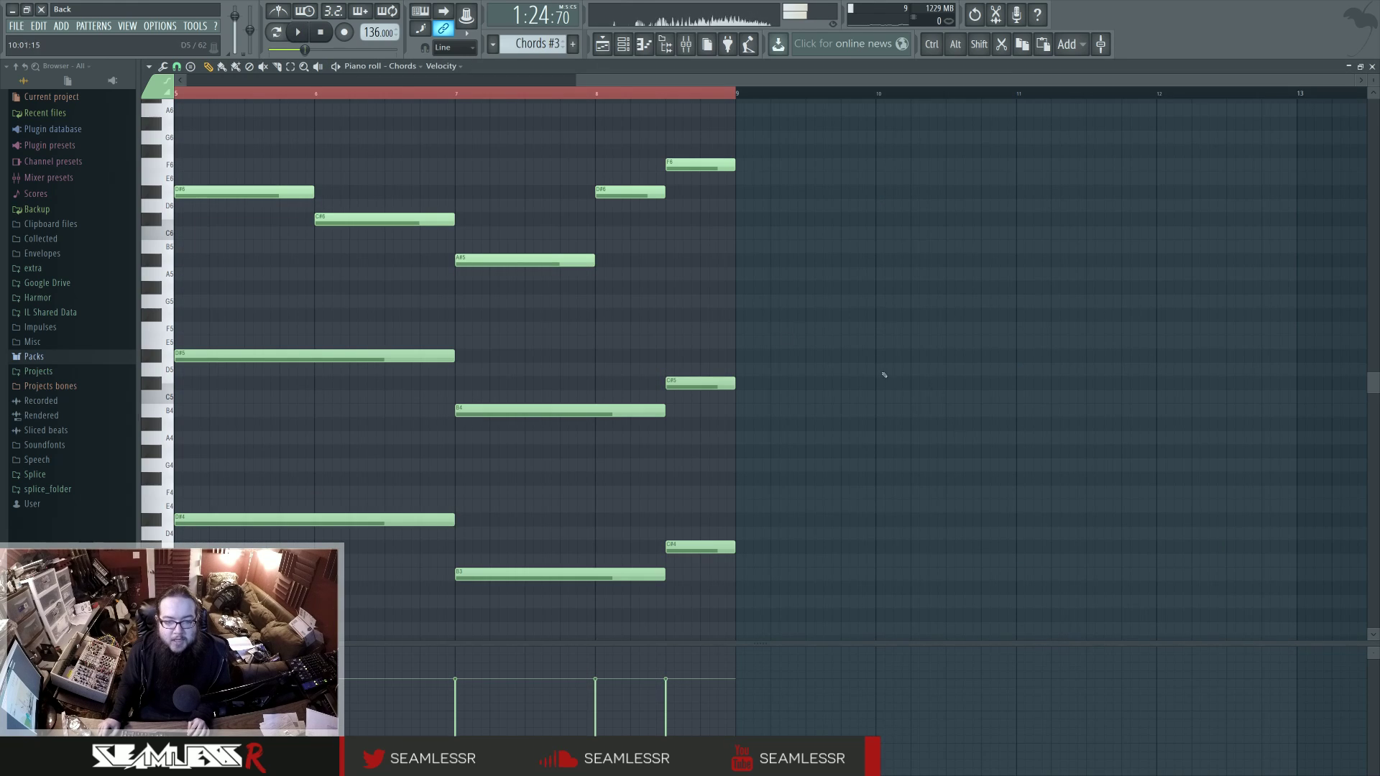
left_click(624, 43)
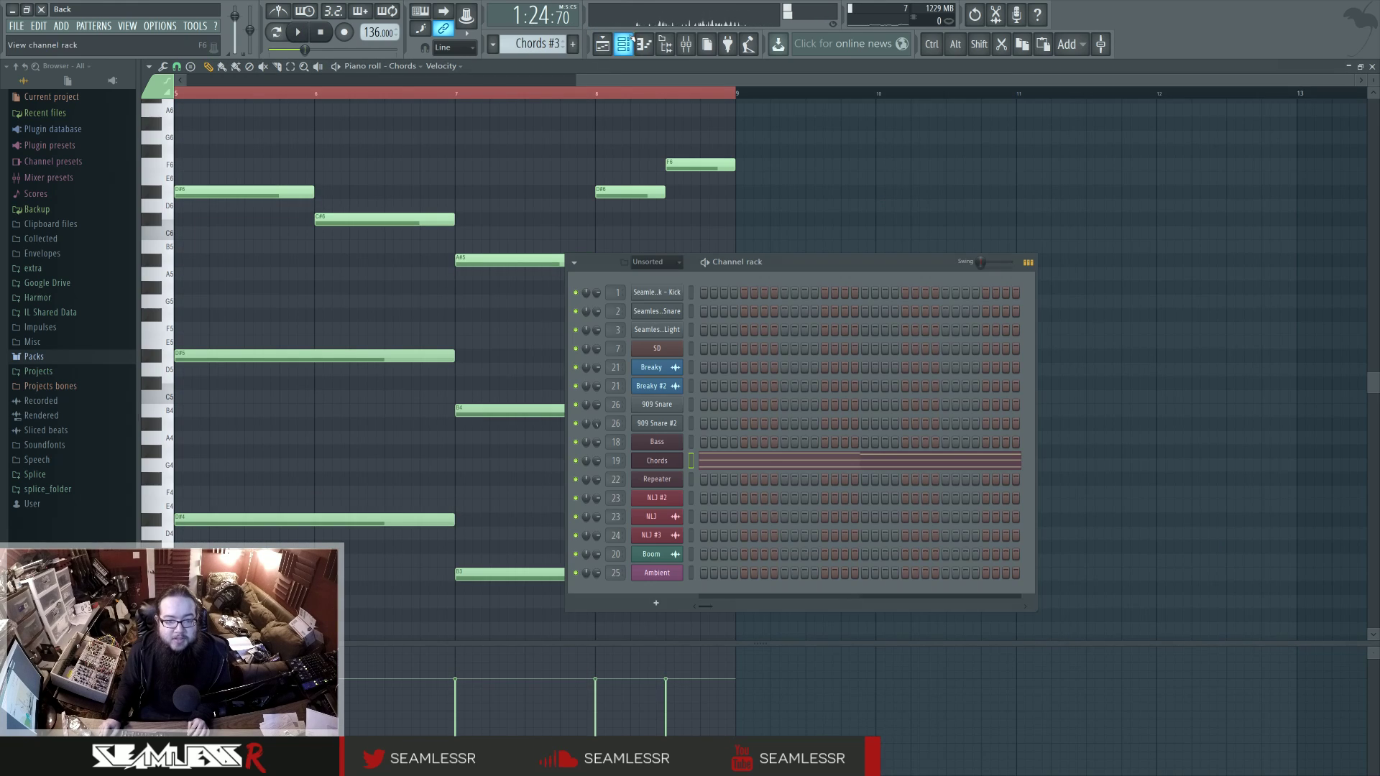
left_click(667, 451)
left_click_drag(699, 112, 742, 113)
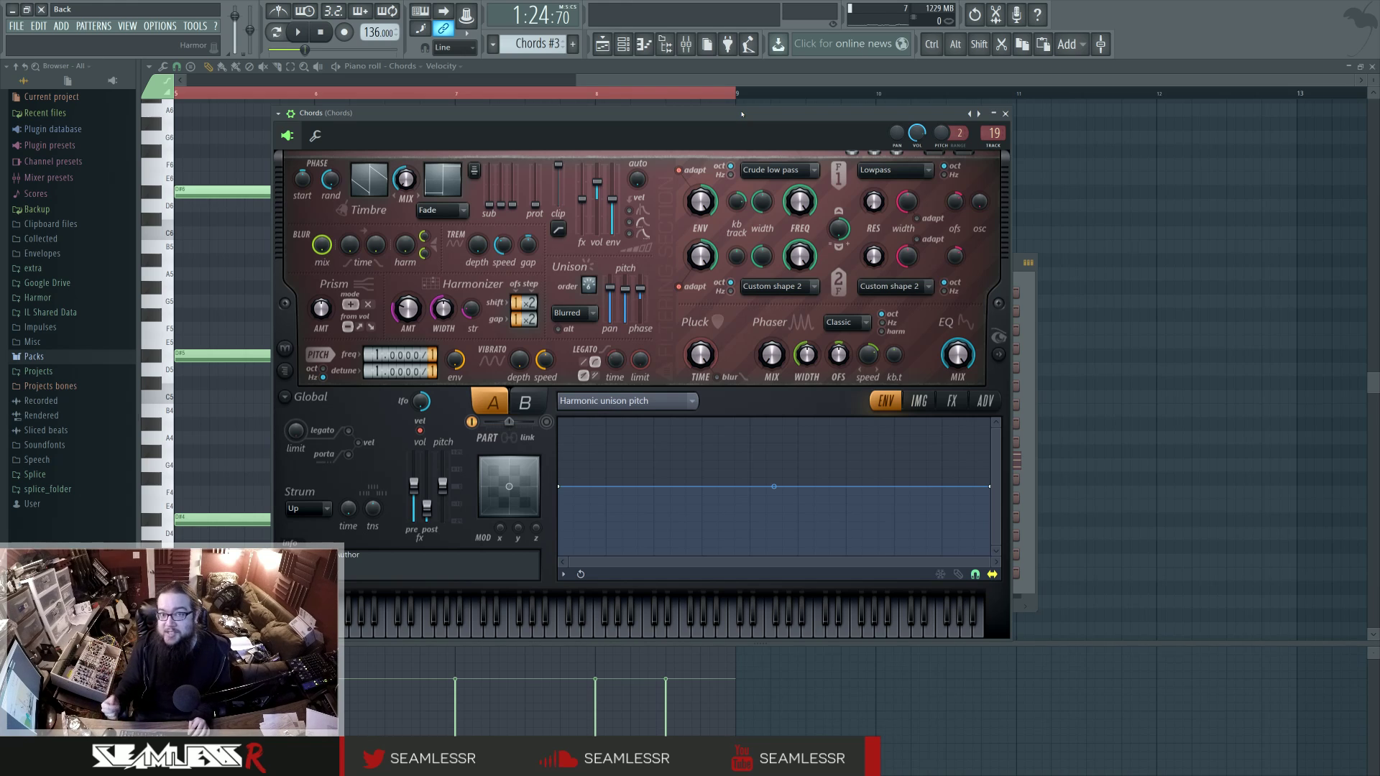
left_click(999, 354)
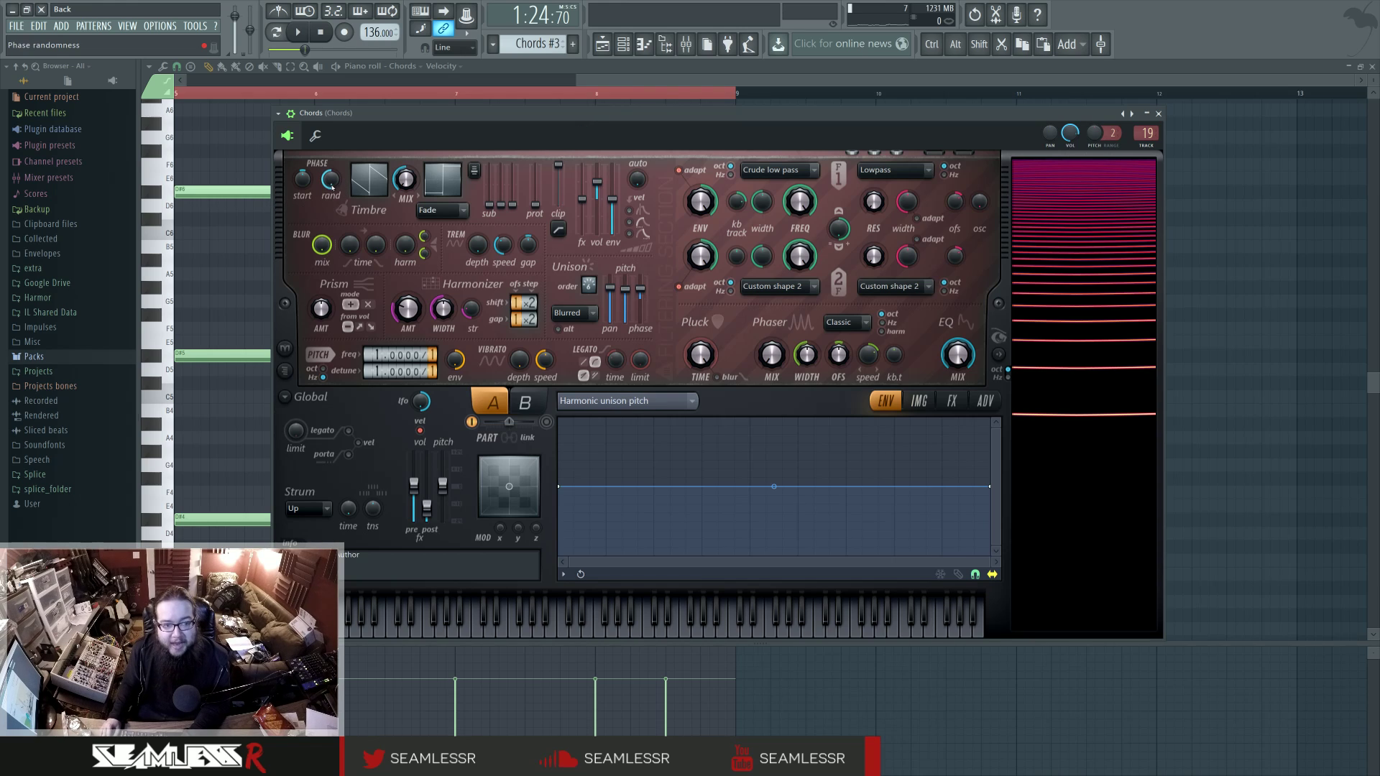
Try a lower phase randomness on the Chords Harmor part and set it back up
left_click_drag(333, 184, 334, 230)
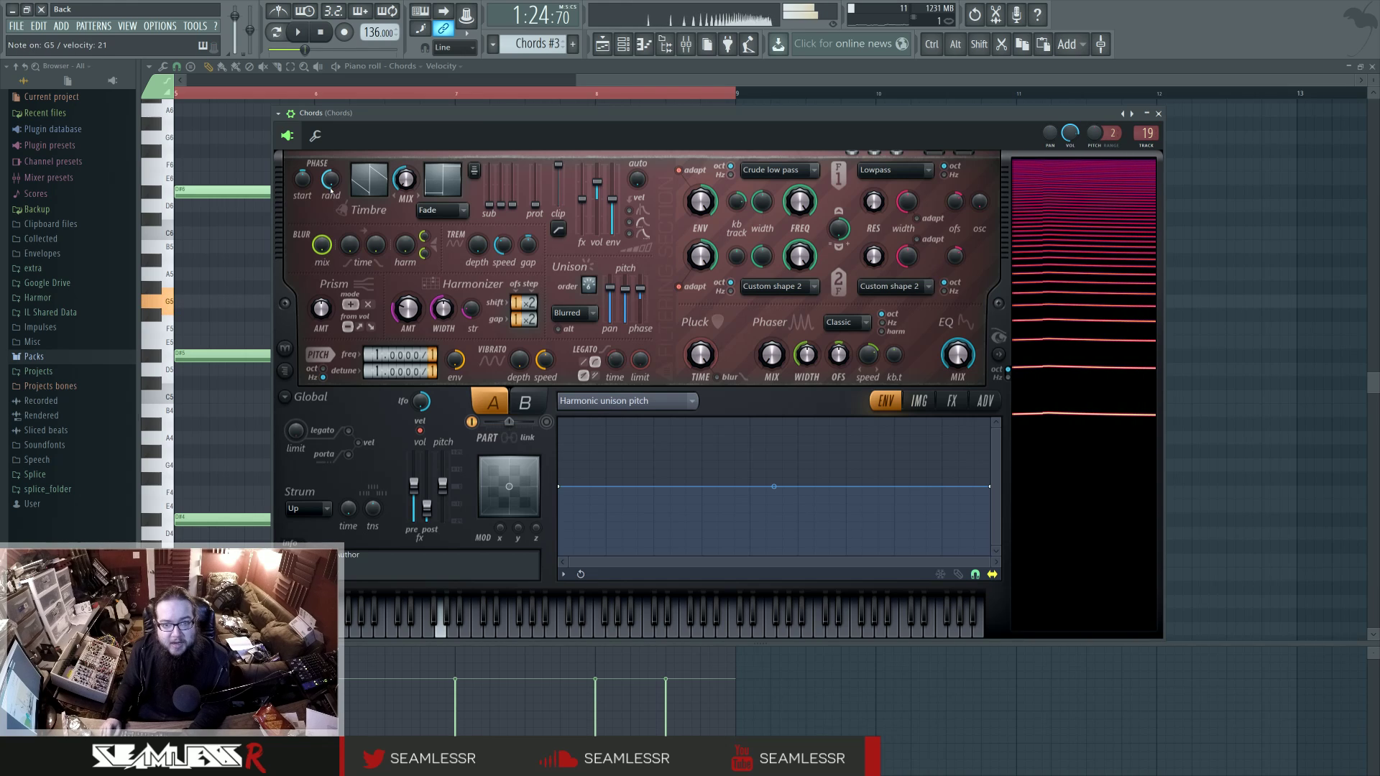
left_click_drag(333, 230, 334, 185)
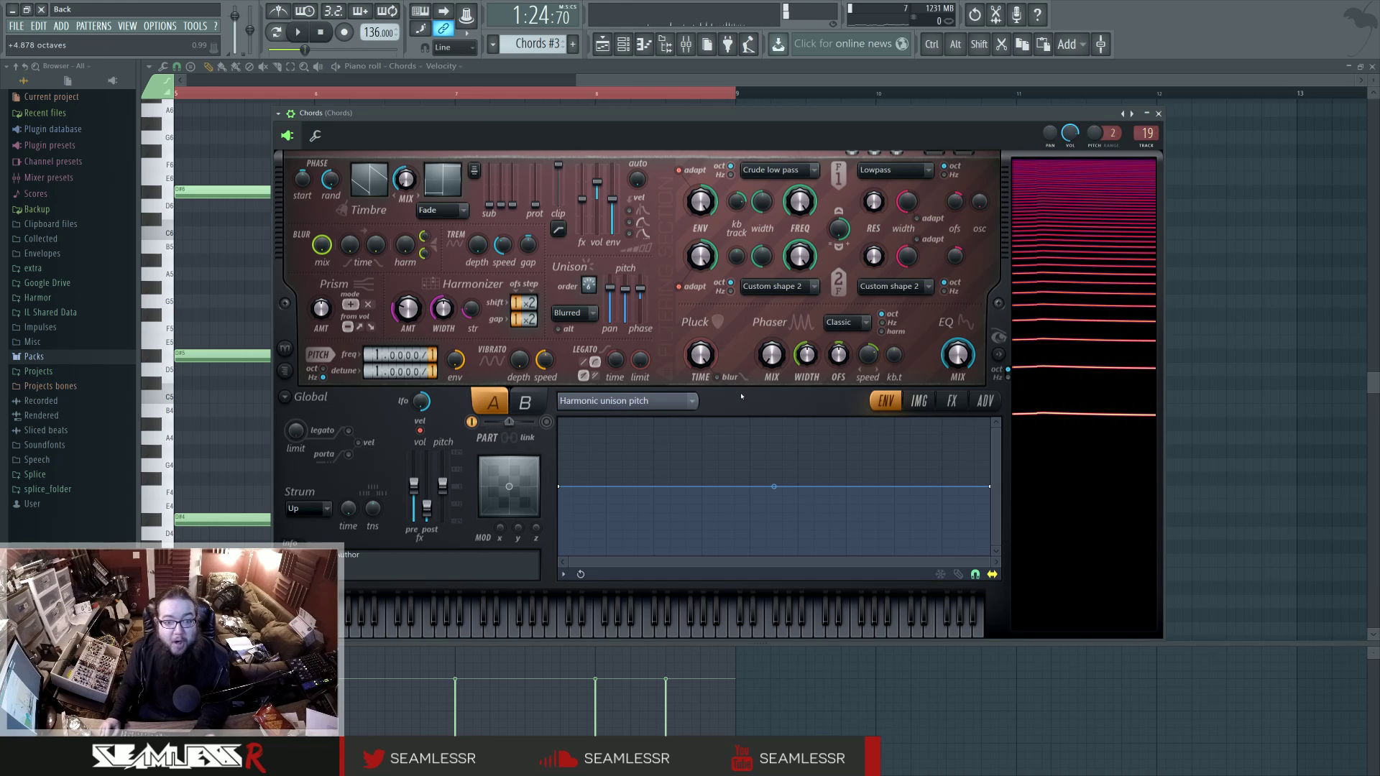
View the effects page of the Chords Harmor patch
left_click(952, 401)
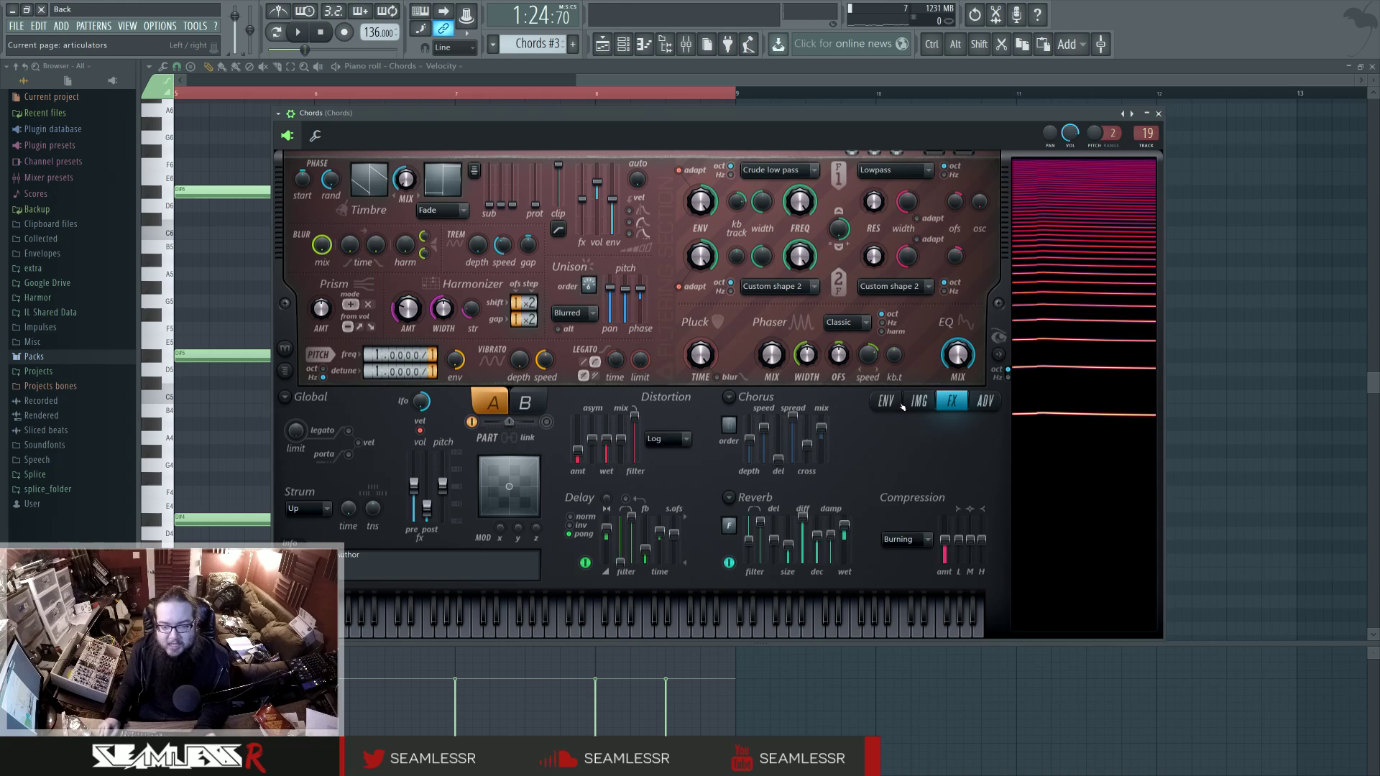
Show the LFO curve for Unison pitch thickness in the Chords Harmor envelope page and look over the articulation targets
left_click(886, 402)
left_click(656, 396)
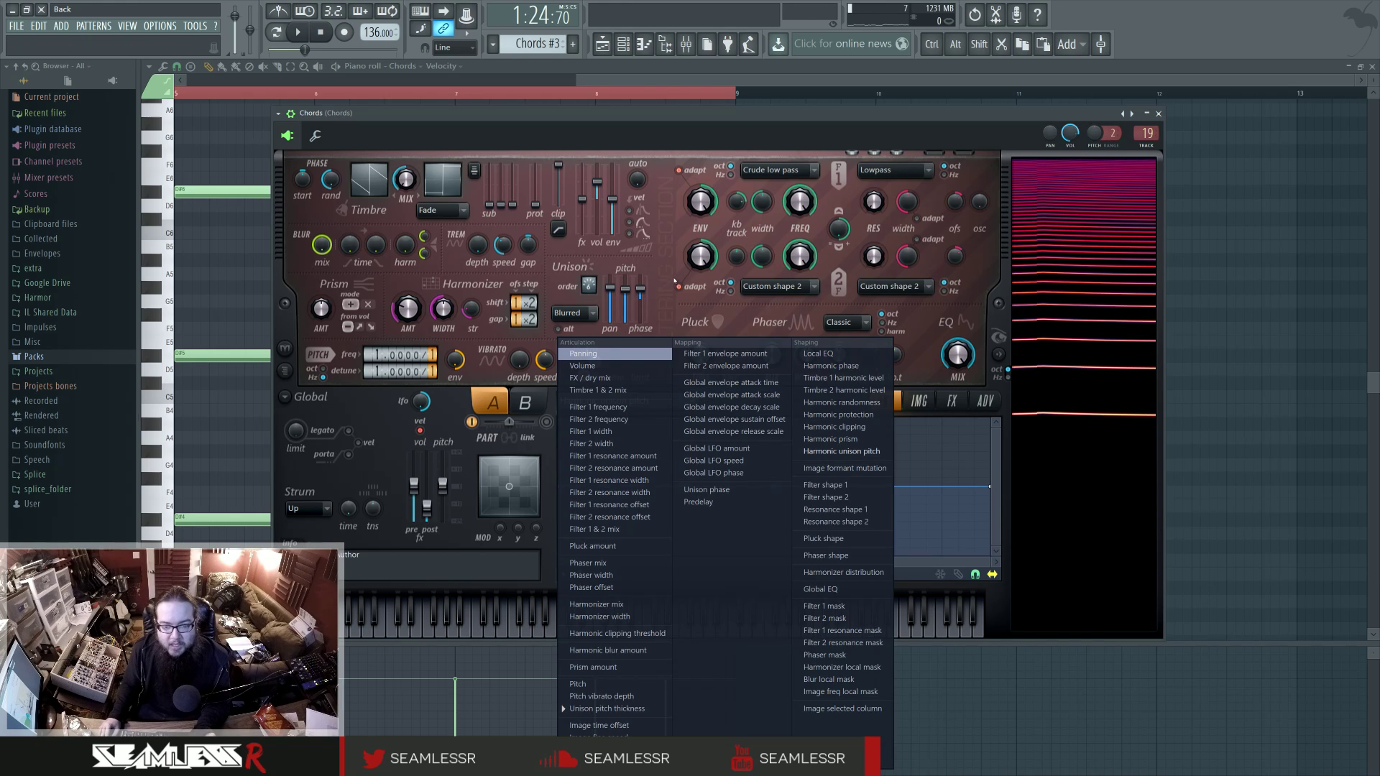
left_click(634, 292)
right_click(626, 295)
left_click(680, 464)
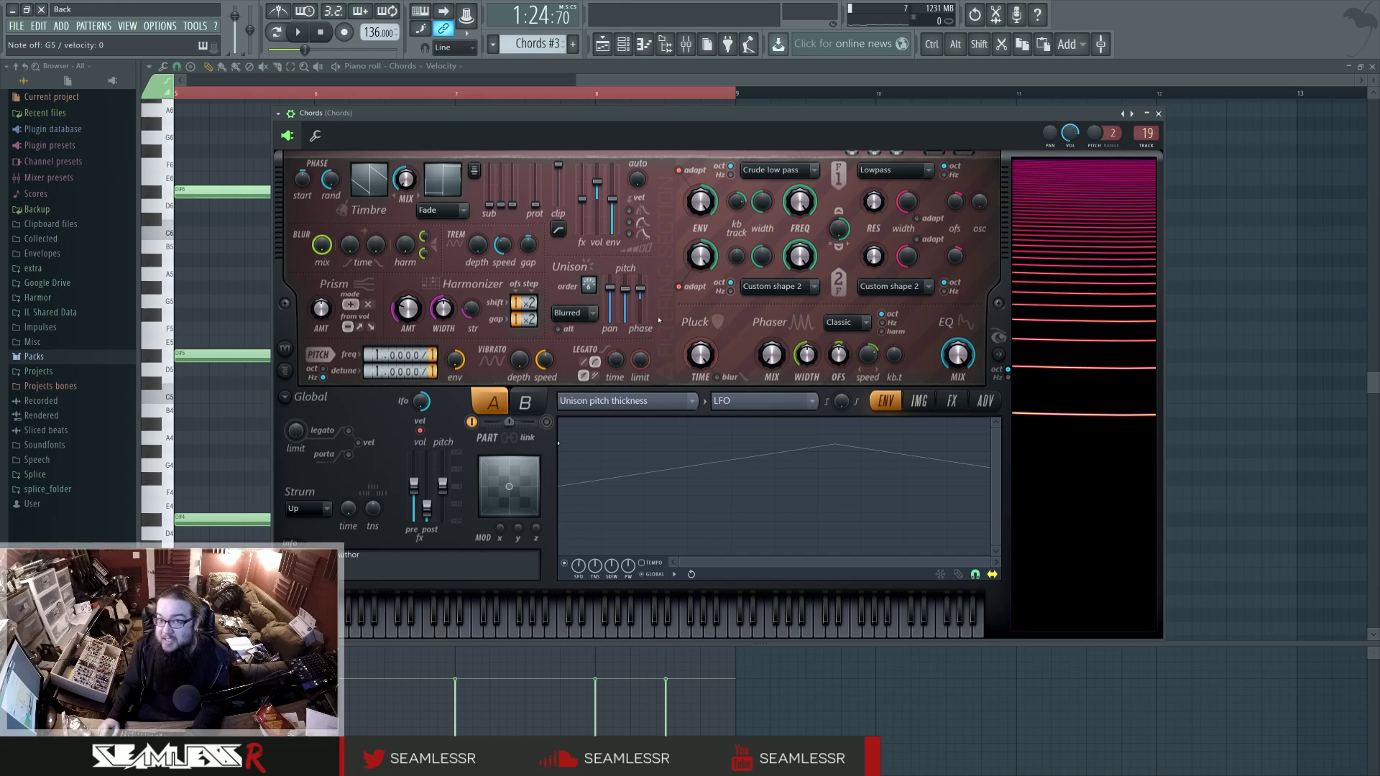
left_click(656, 401)
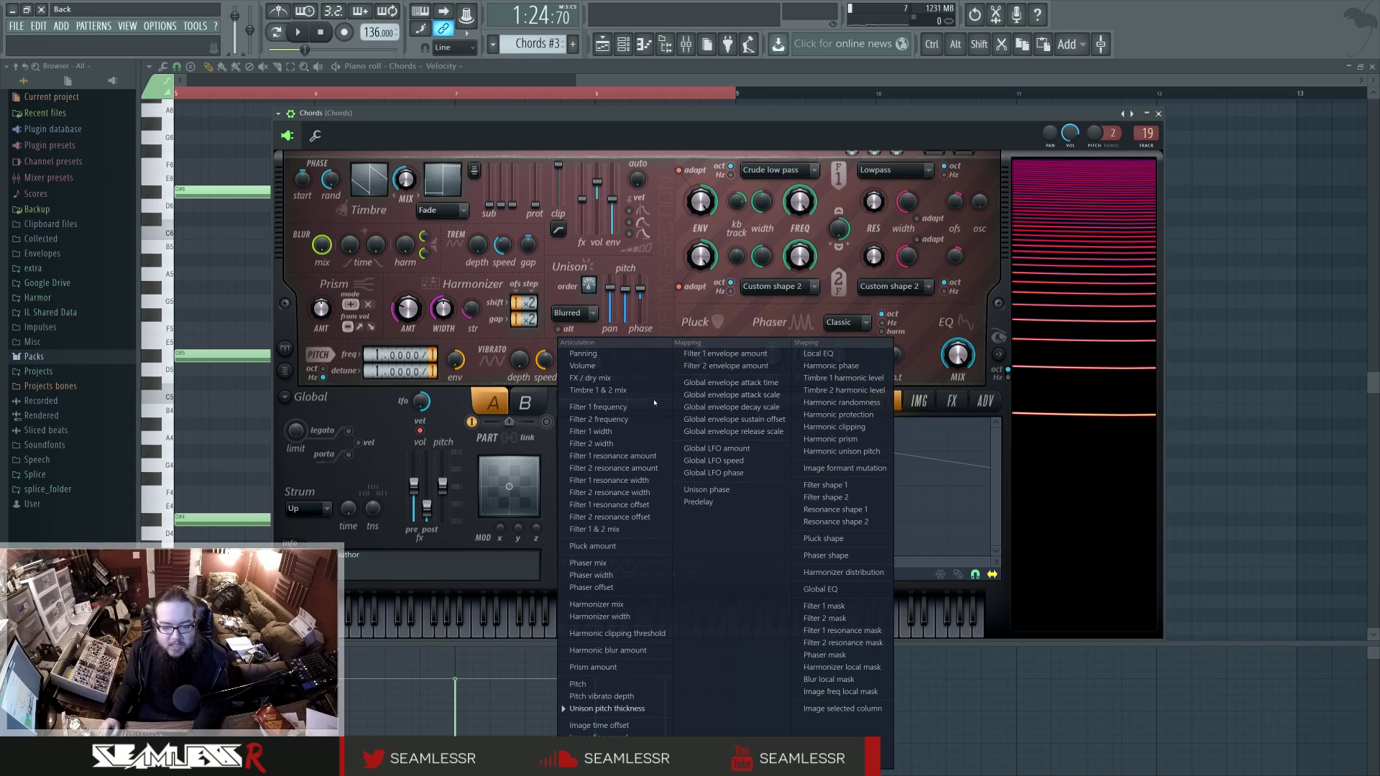
left_click(665, 296)
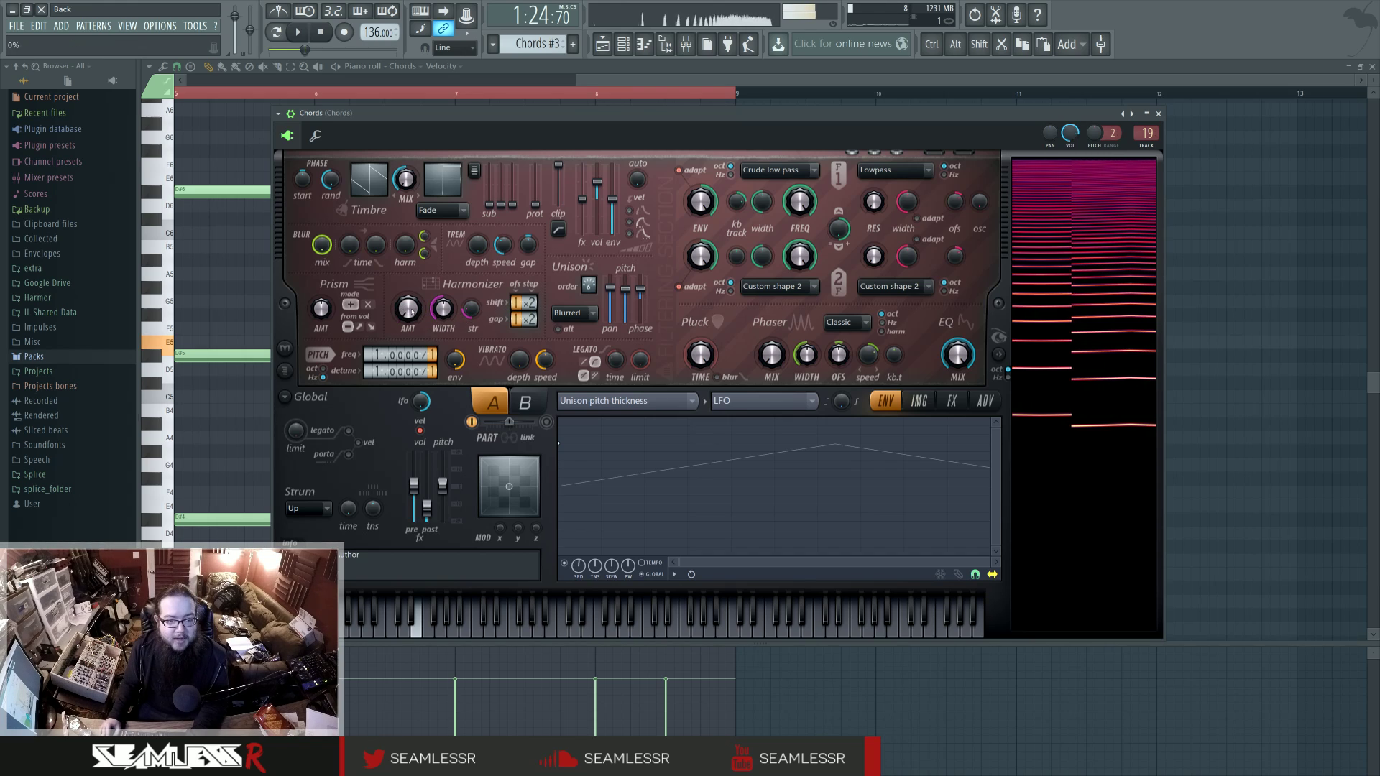
Try a different harmonizer amount on the Chords Harmor, then look through its effects, advanced, image and envelope pages
mouse_move(407, 310)
left_mouse_down()
mouse_move(407, 284)
mouse_move(408, 324)
left_mouse_up()
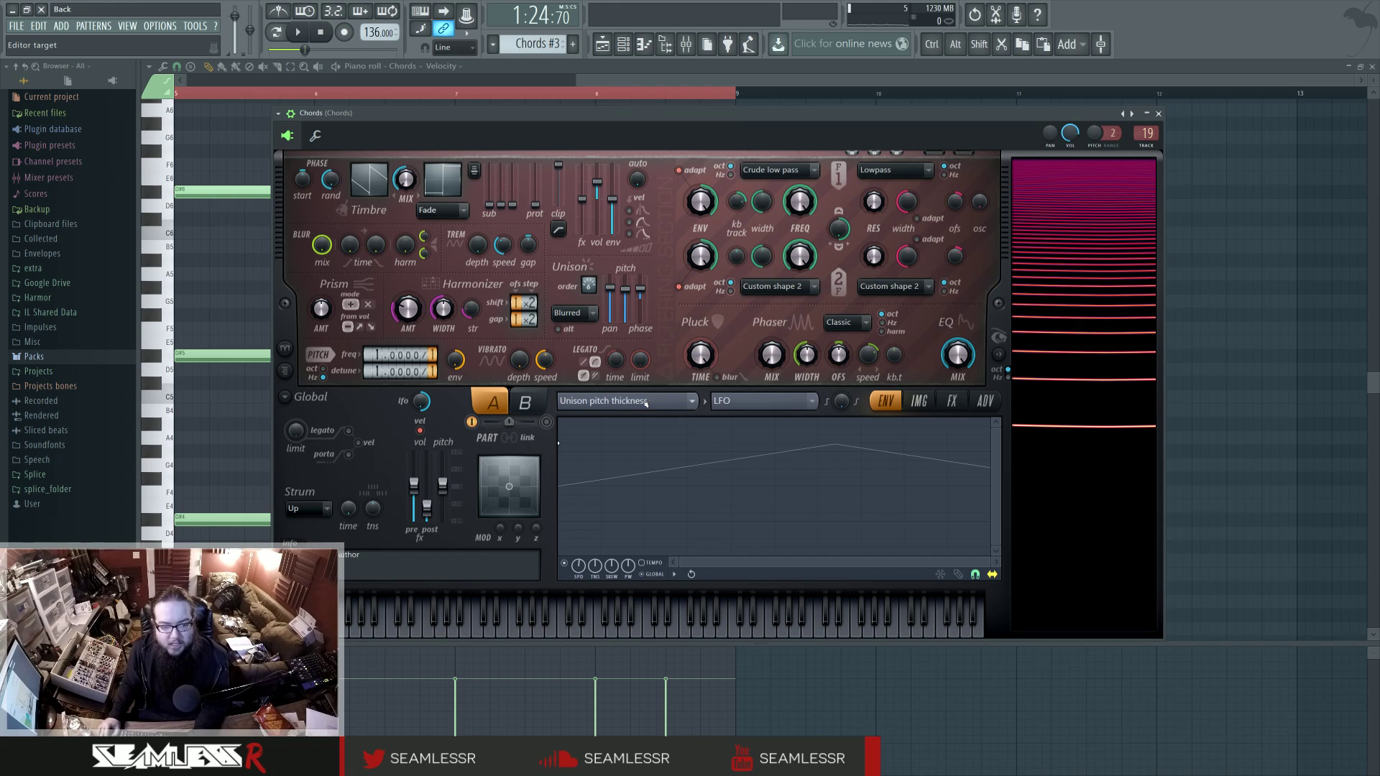
left_click(952, 400)
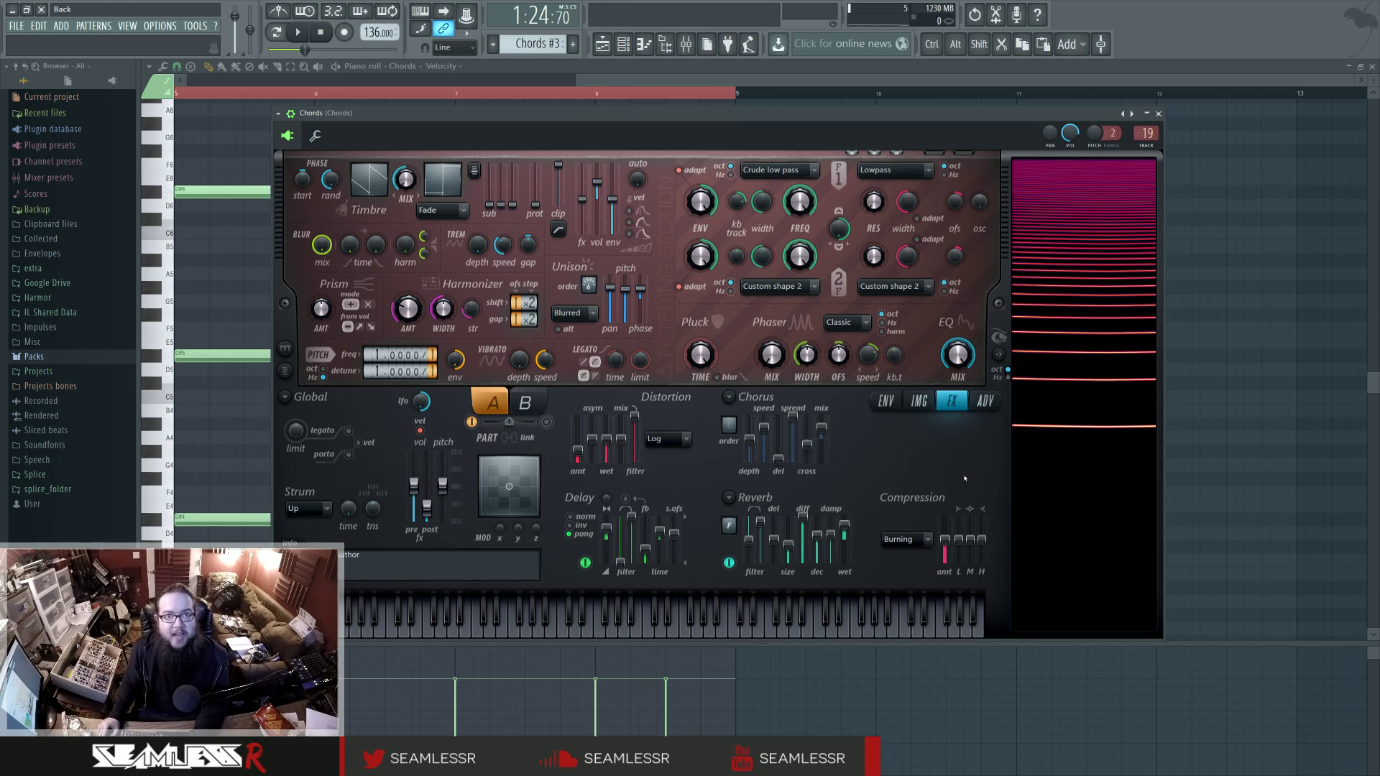
left_click(985, 401)
left_click(952, 402)
left_click(921, 401)
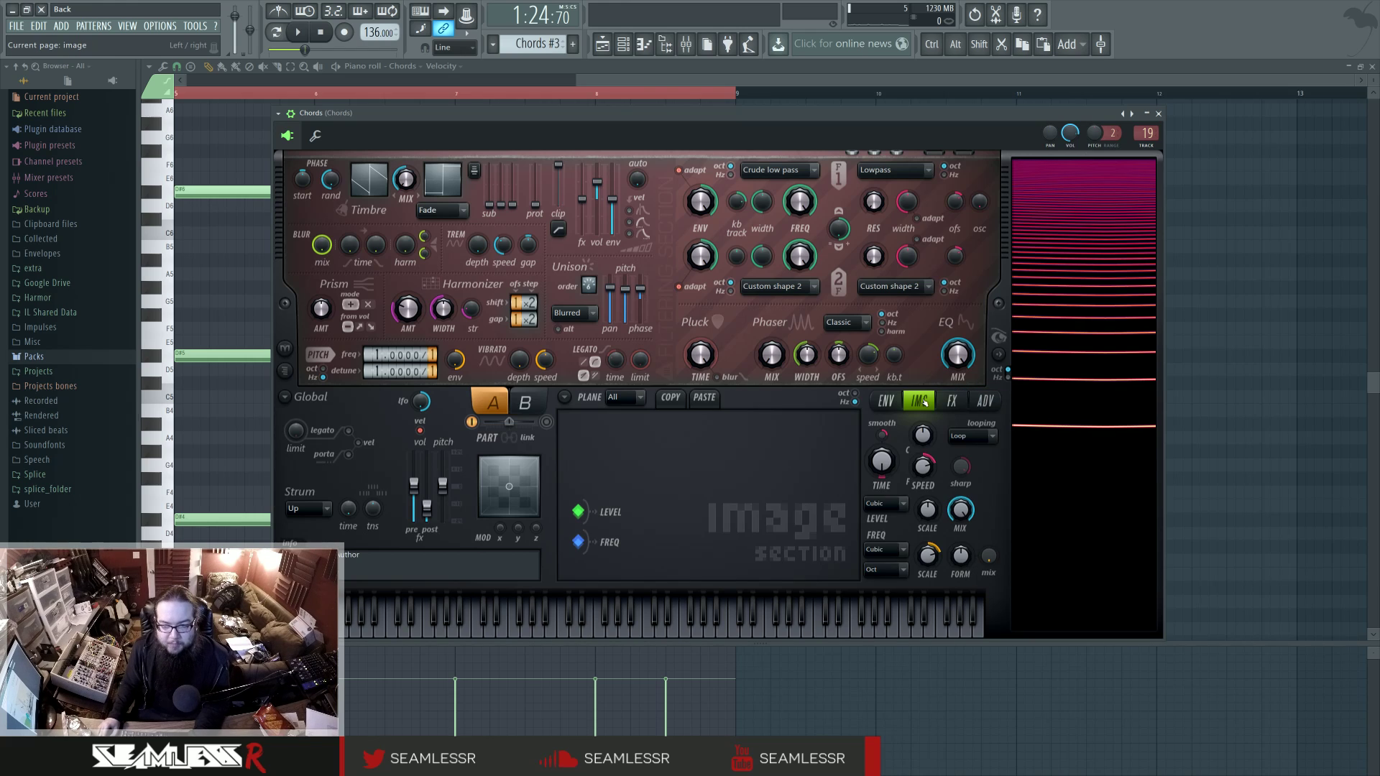
left_click(885, 401)
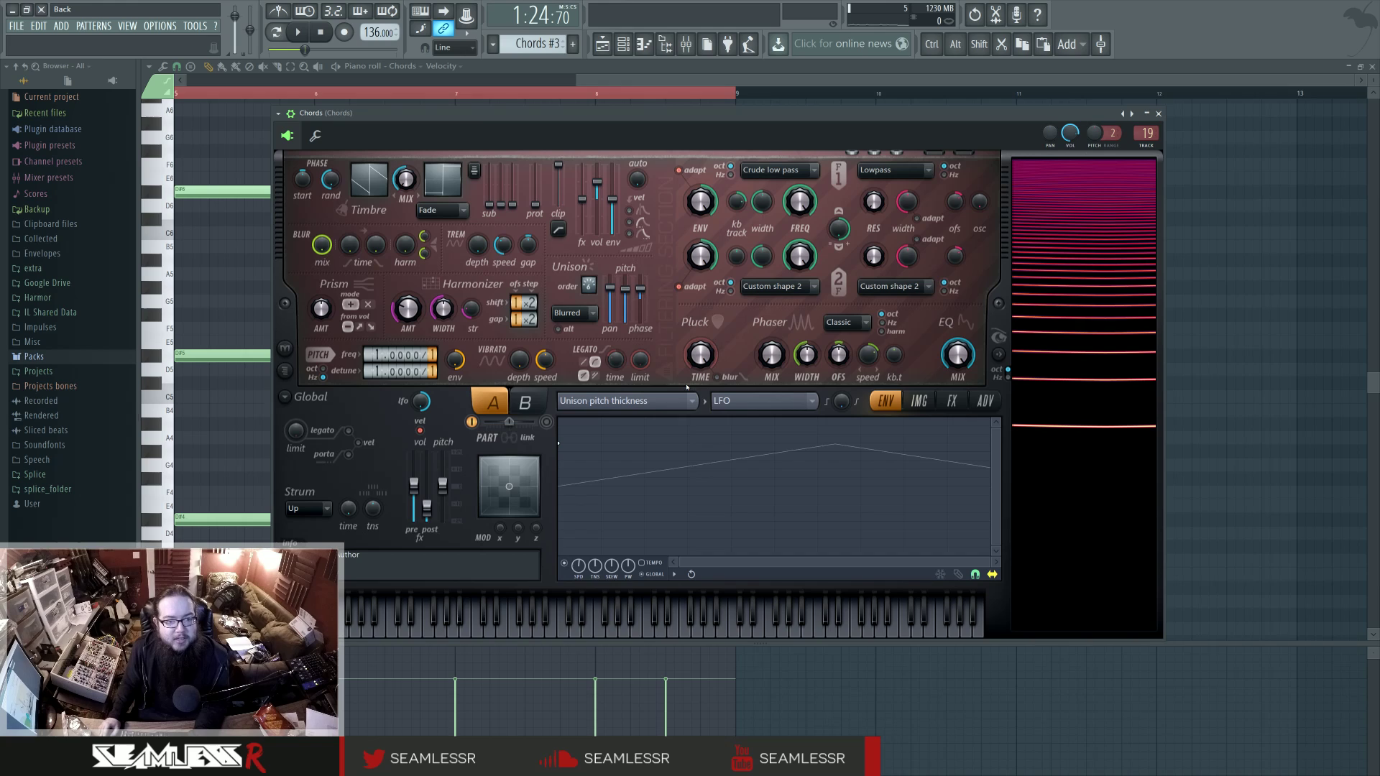
Open the Chords mixer insert and its first Fruity parametric EQ 2, and play the chords with the insert's effects bypassed
double_click(1147, 134)
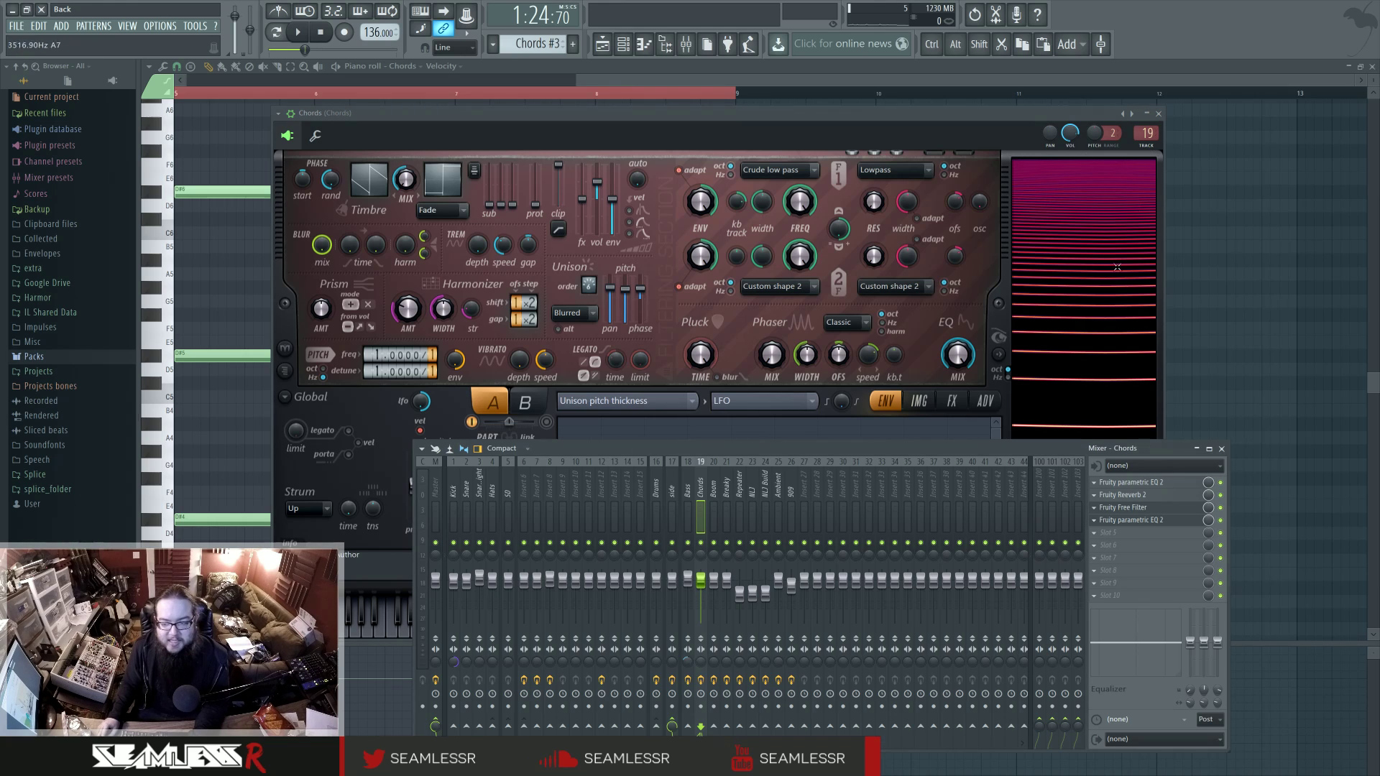
left_click(1153, 488)
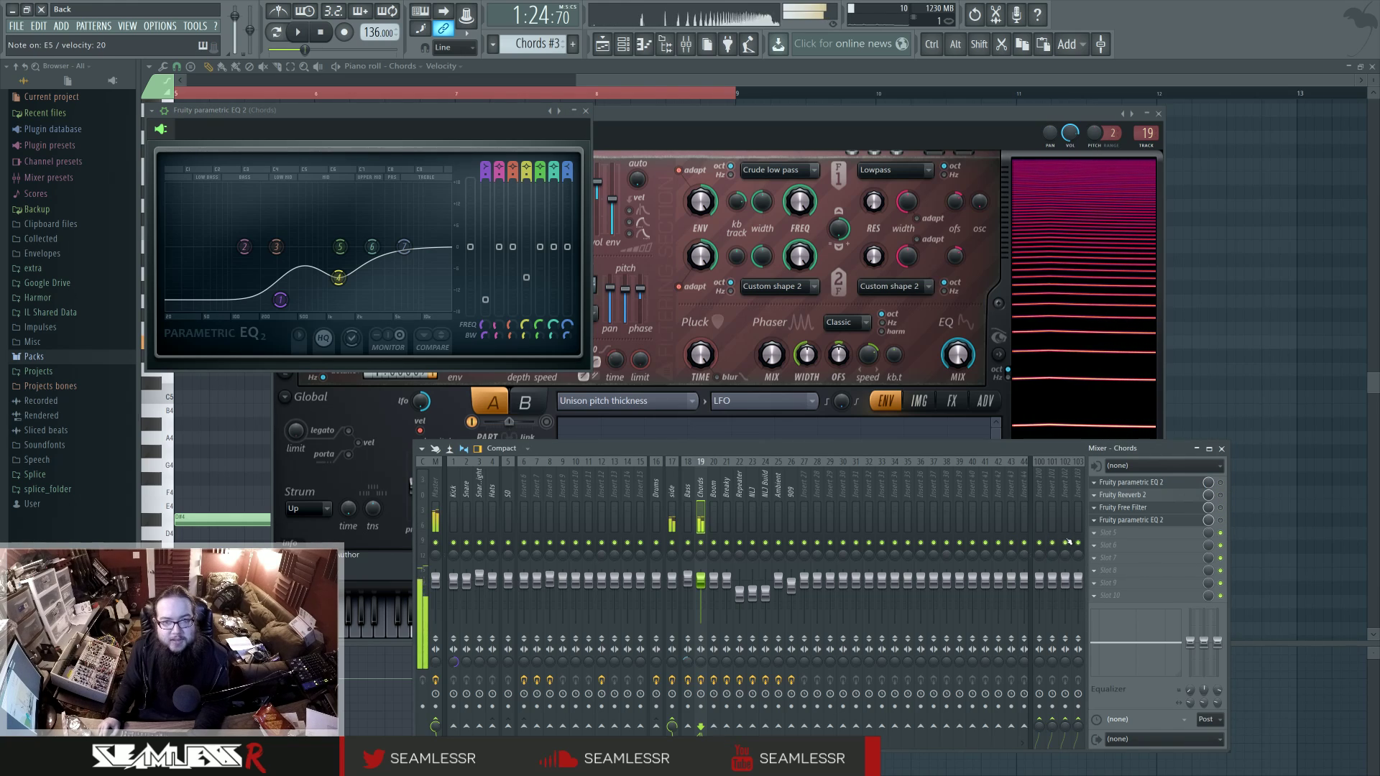
key("space")
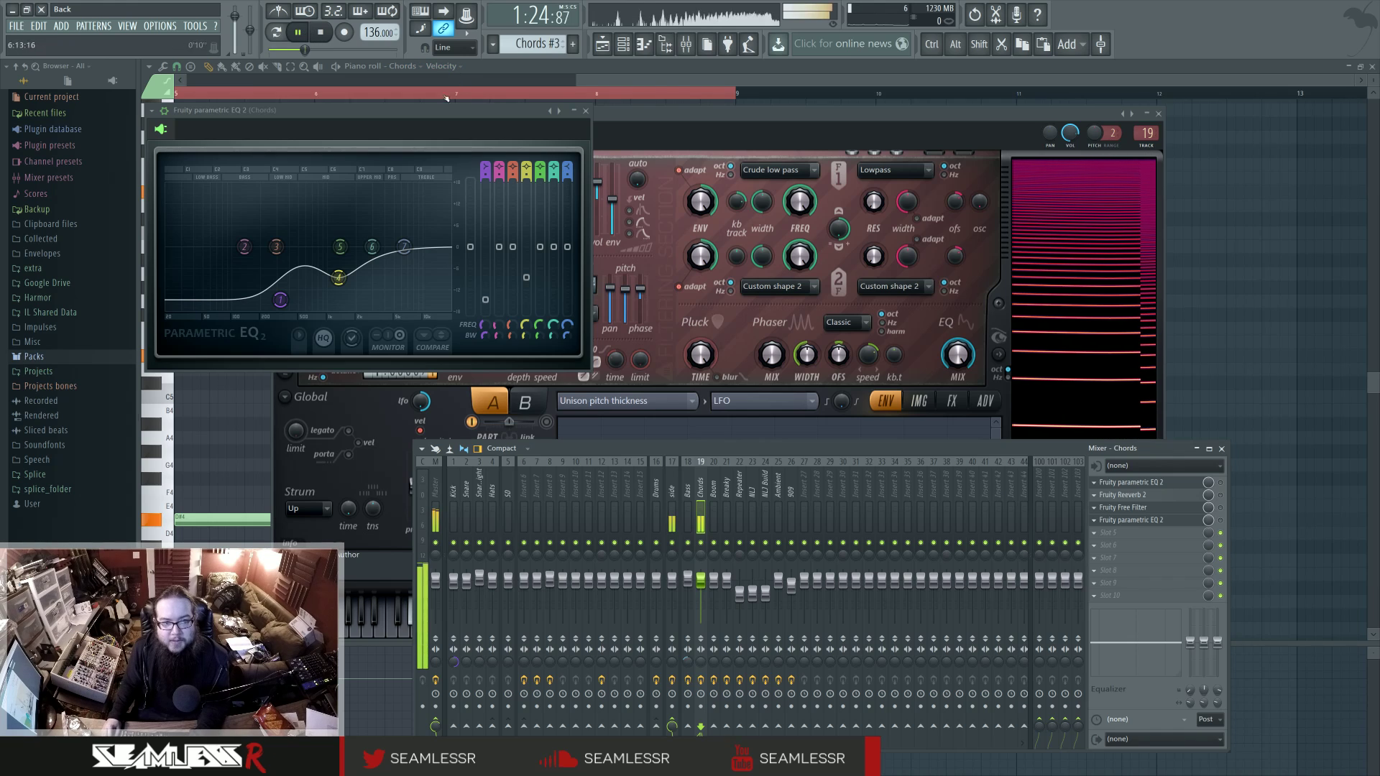
Show the whole Chords #3 pattern in the piano roll during playback, open the channel rack and stop playback
key("F7")
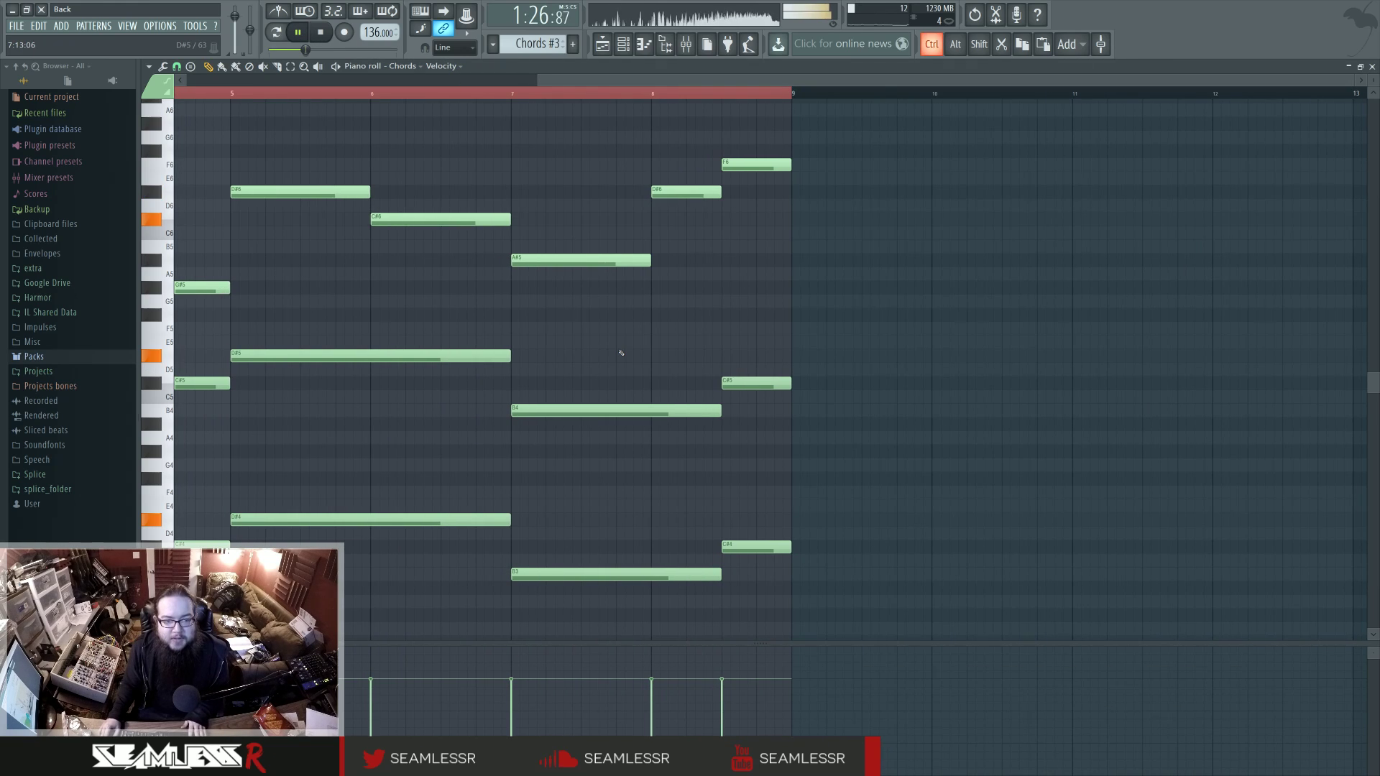
scroll(621, 353, "down", 2, "ctrl")
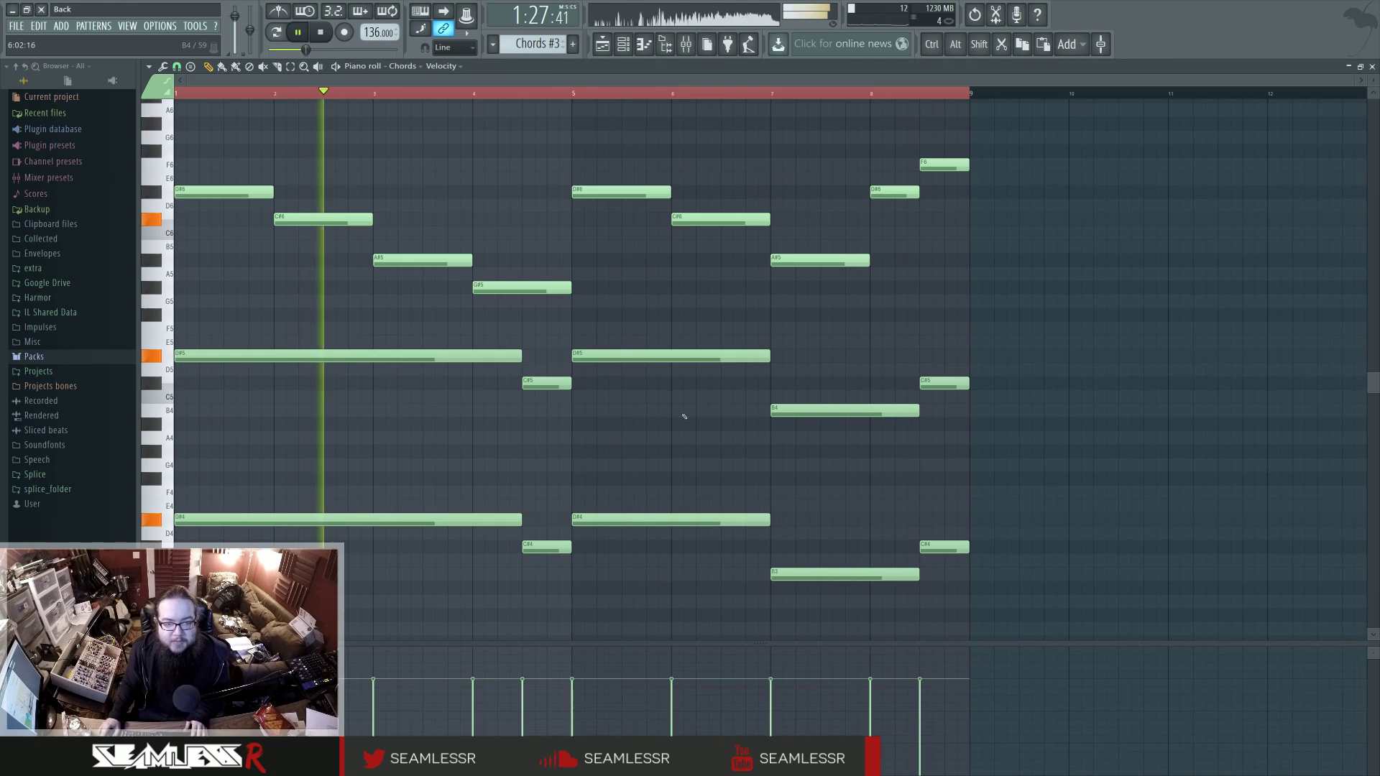
left_click(624, 45)
key("space")
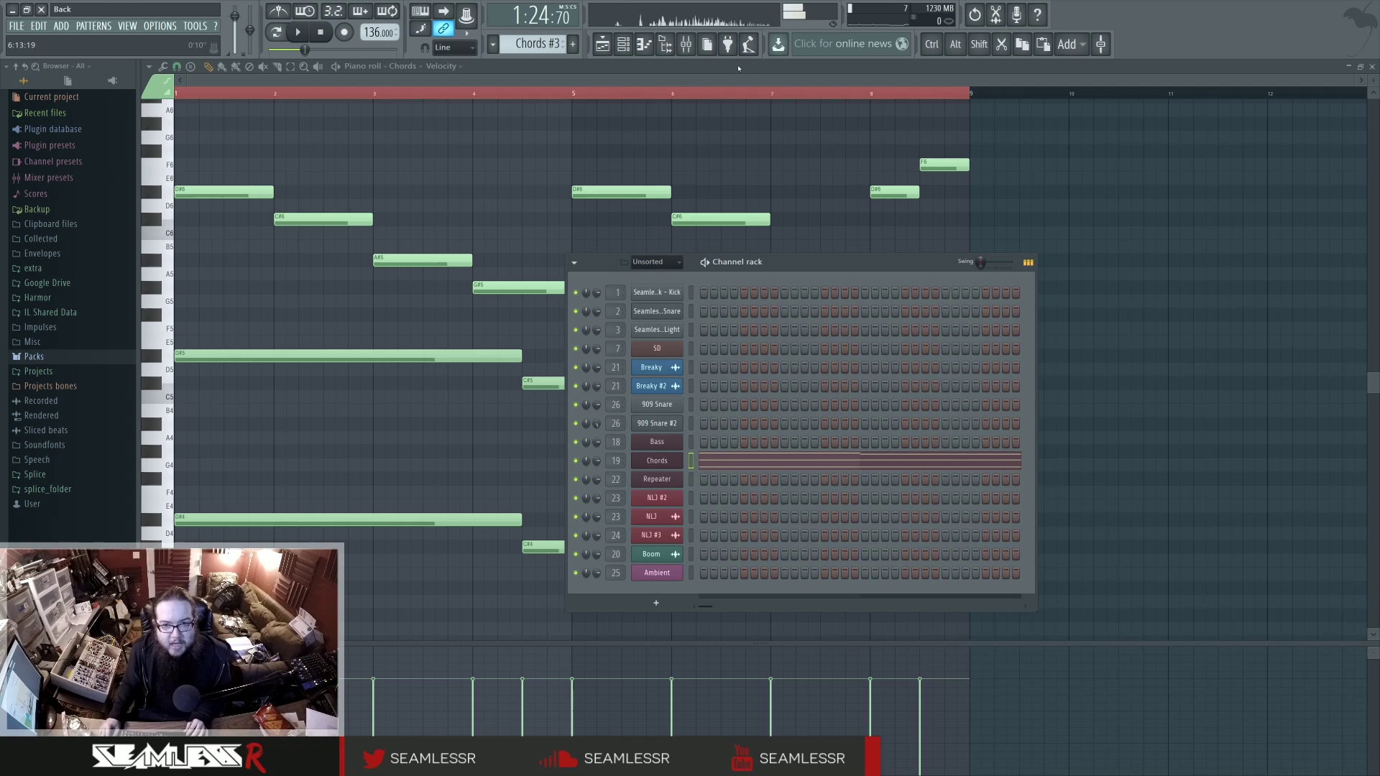
Re-enable the Chords insert's first Fruity parametric EQ 2 and its Fruity Reeverb 2 while auditioning the chords, then close the reverb
key("F9")
left_click(1188, 487)
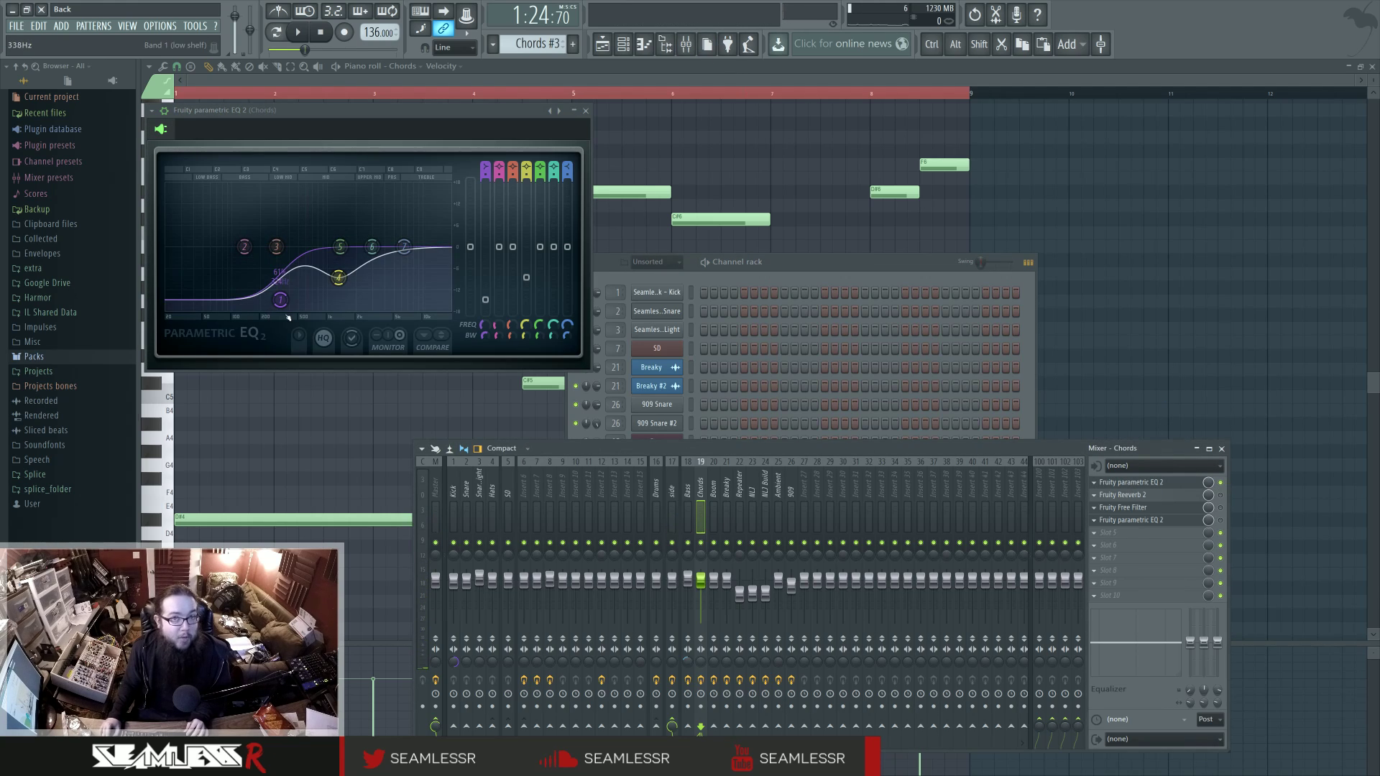
key("space")
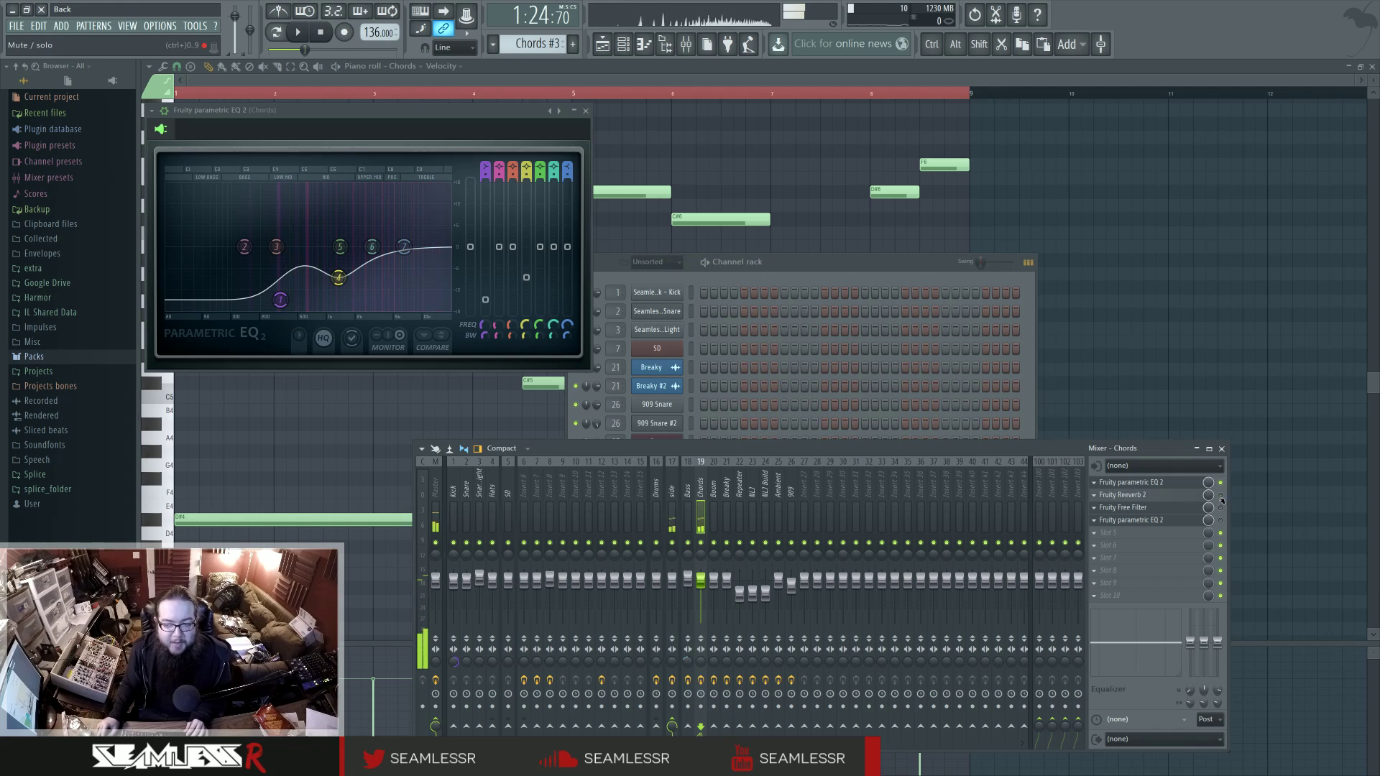
left_click(1185, 495)
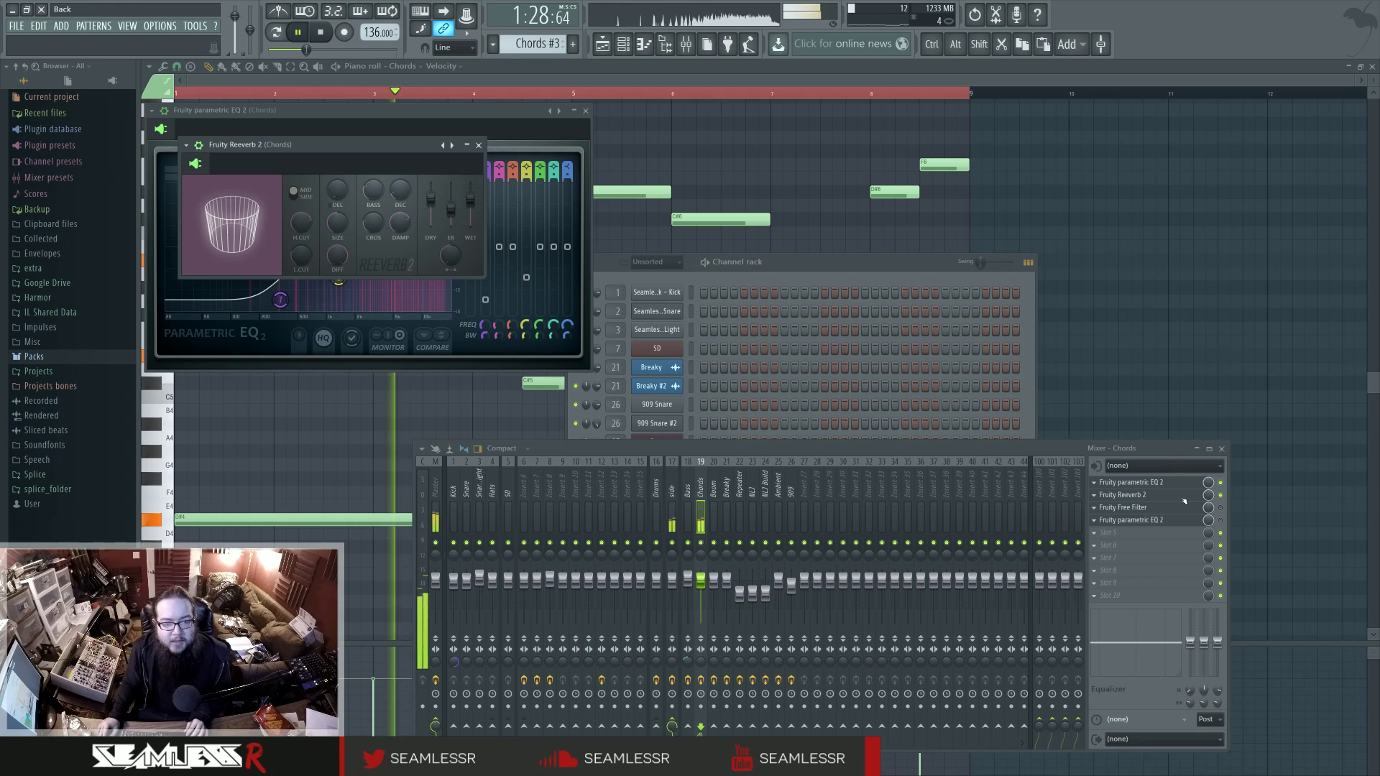
key("space")
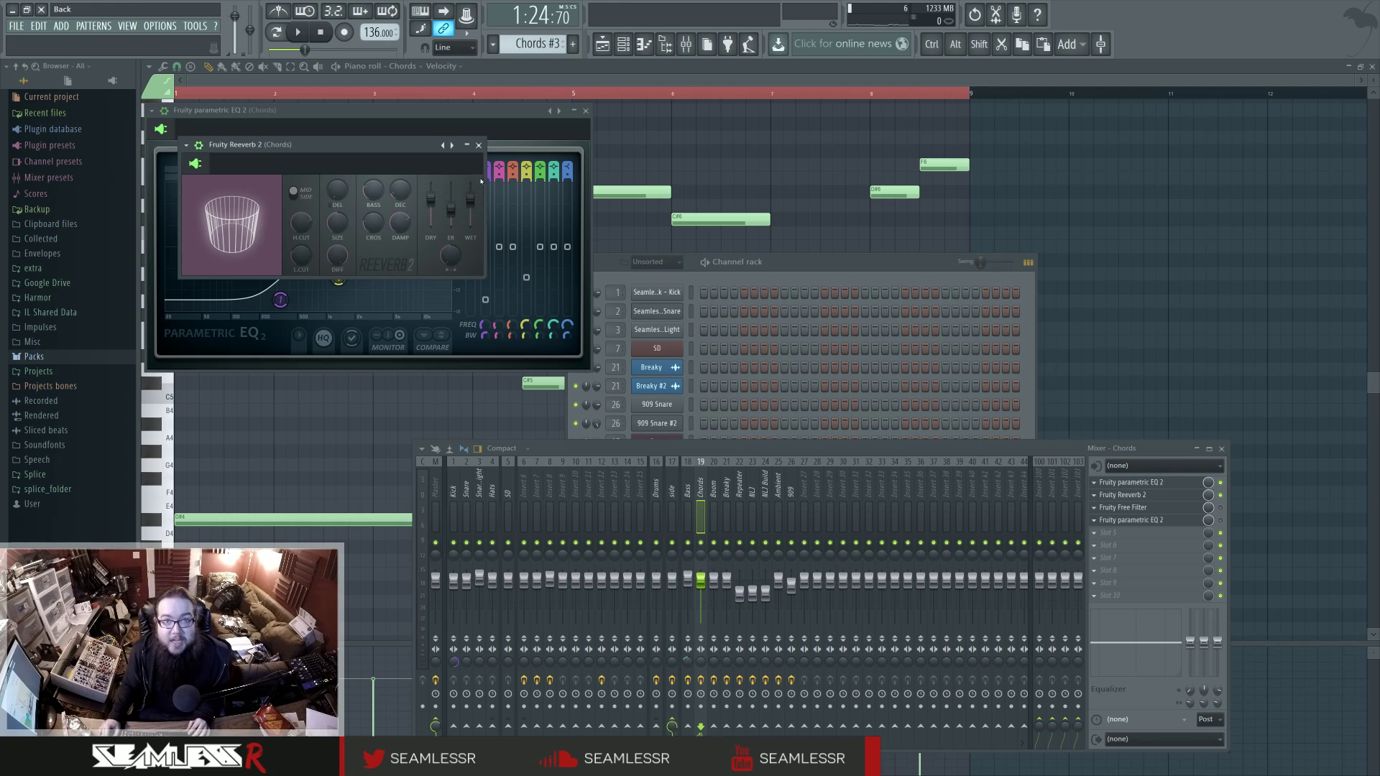
left_click(479, 144)
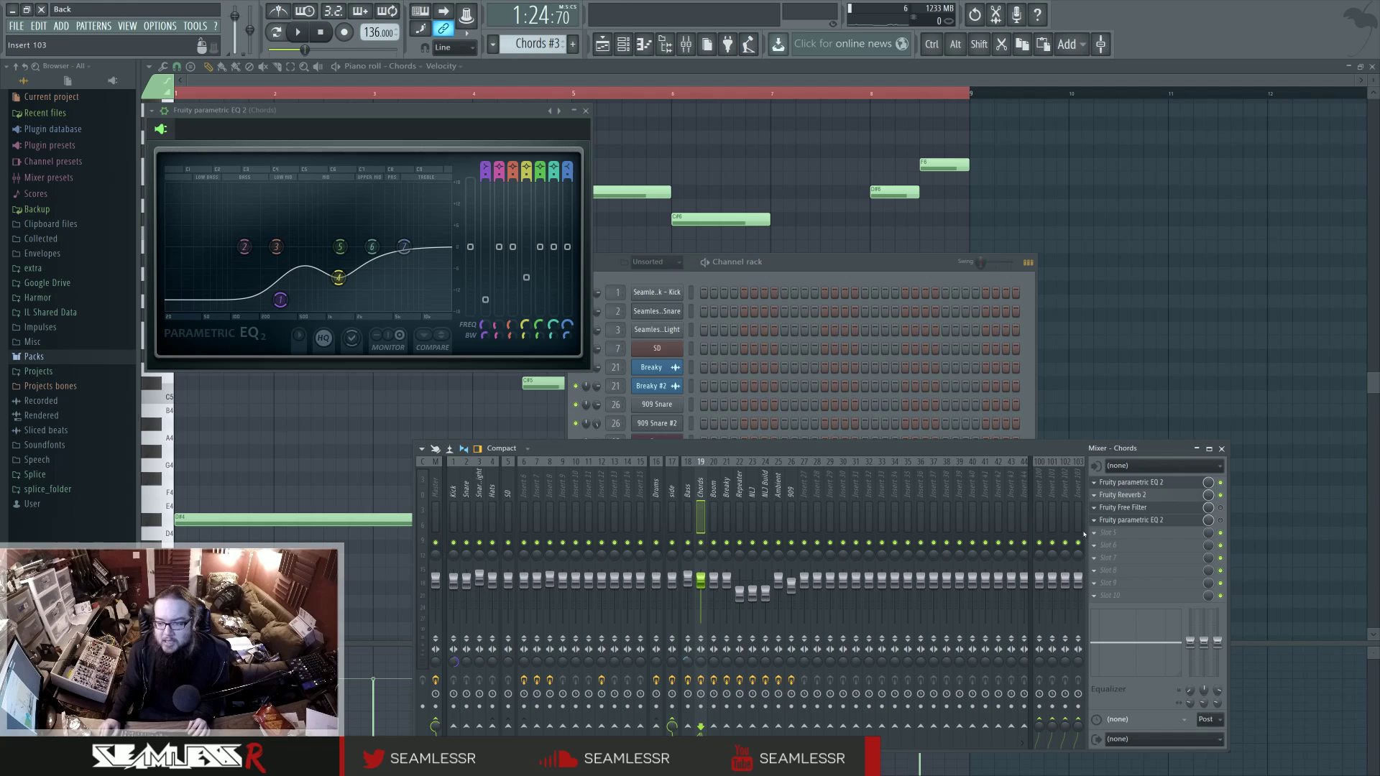
Re-enable and view the Chords insert's Fruity Free Filter and last Fruity parametric EQ 2, then inspect the EQ's low-pass band
left_click(1178, 512)
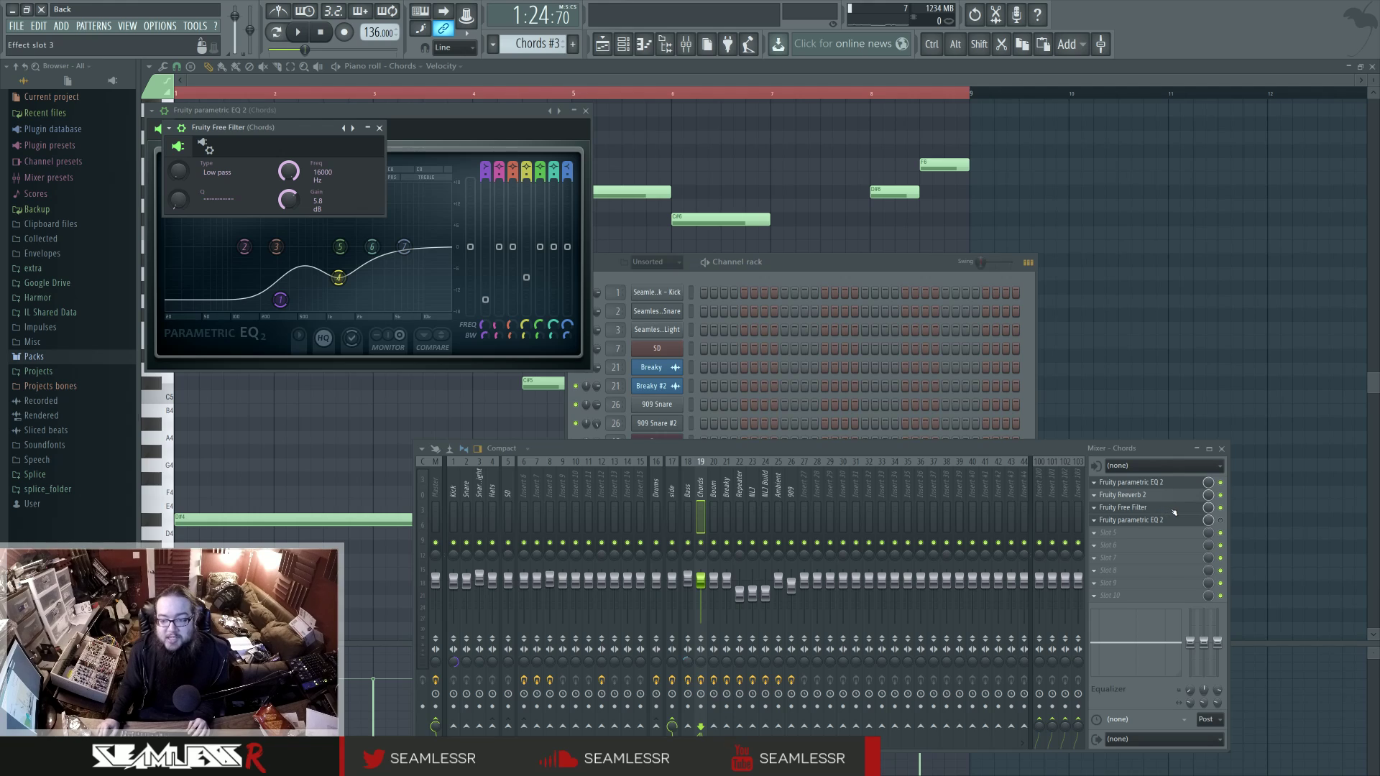
left_click(1188, 520)
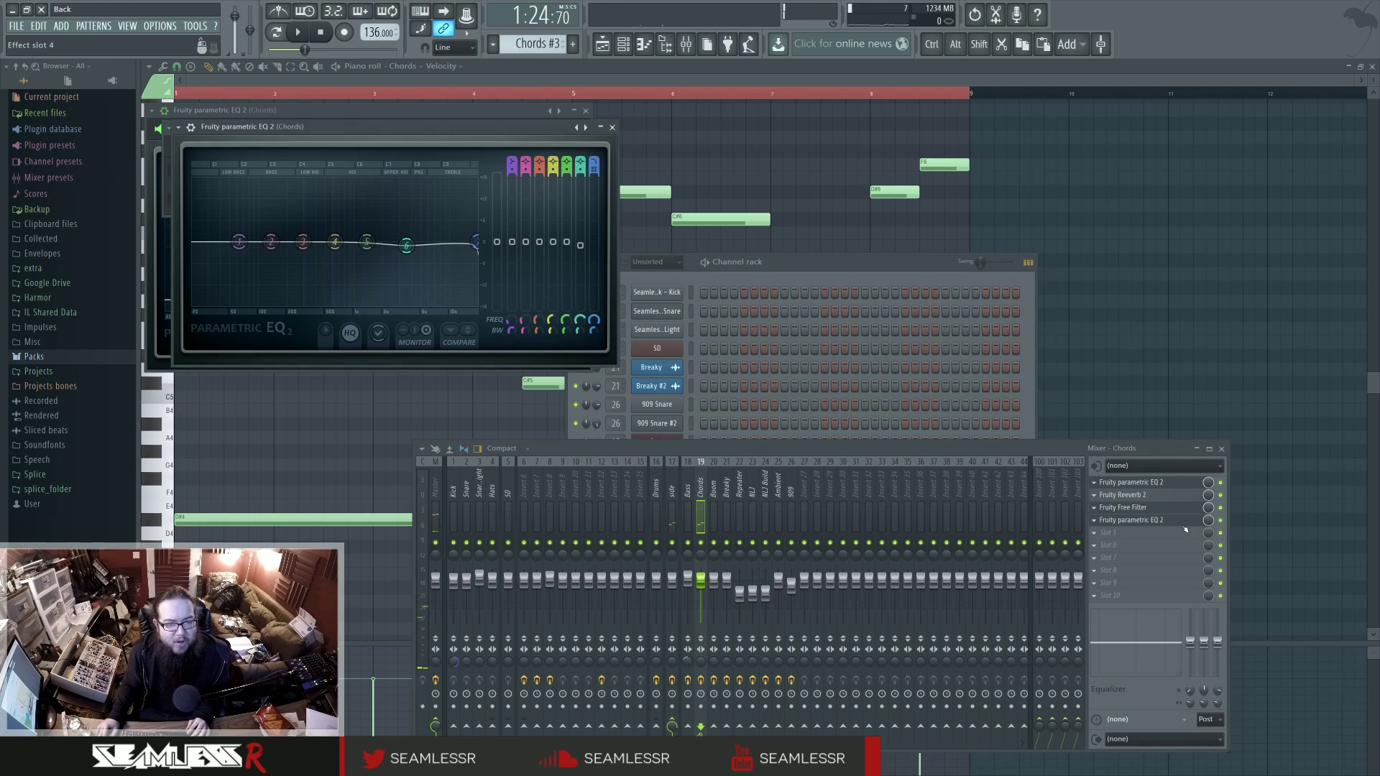
left_click(1184, 526)
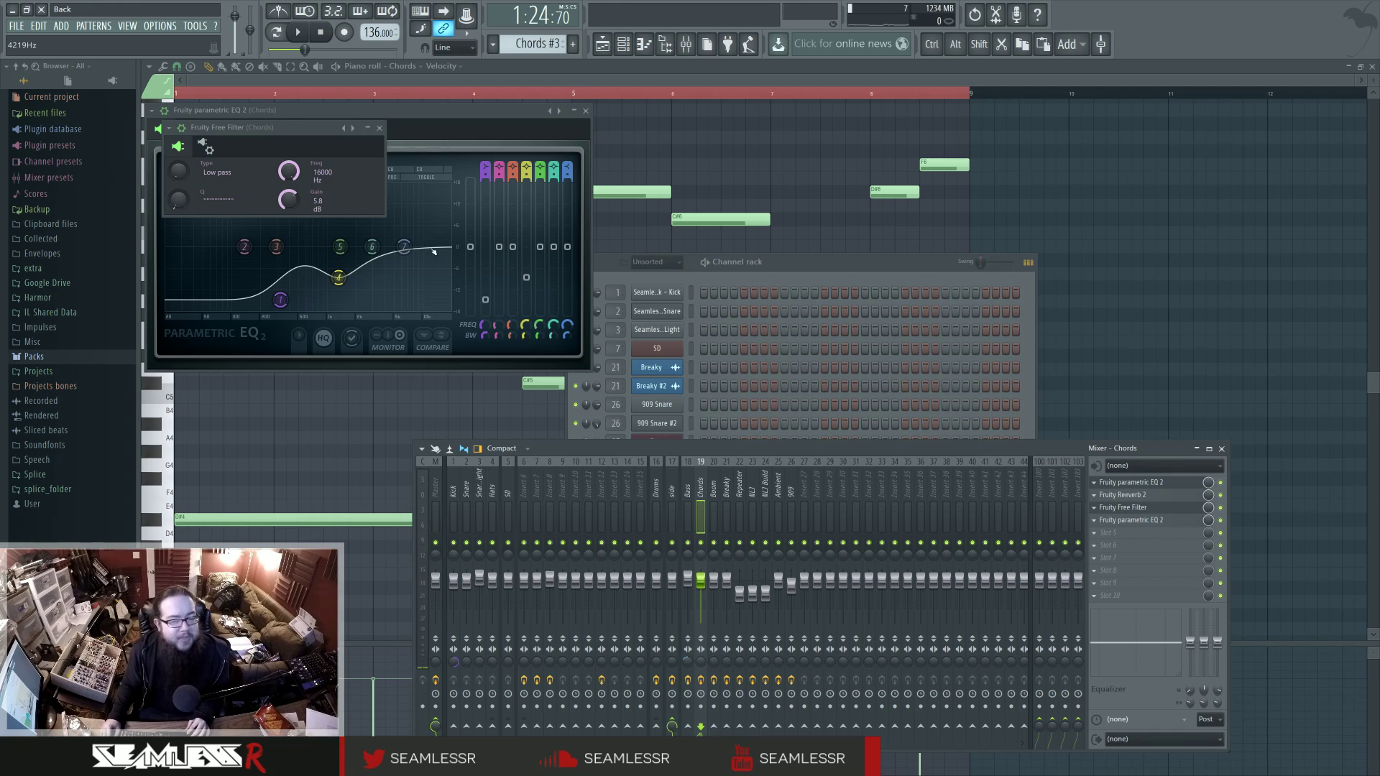
left_click(1131, 520)
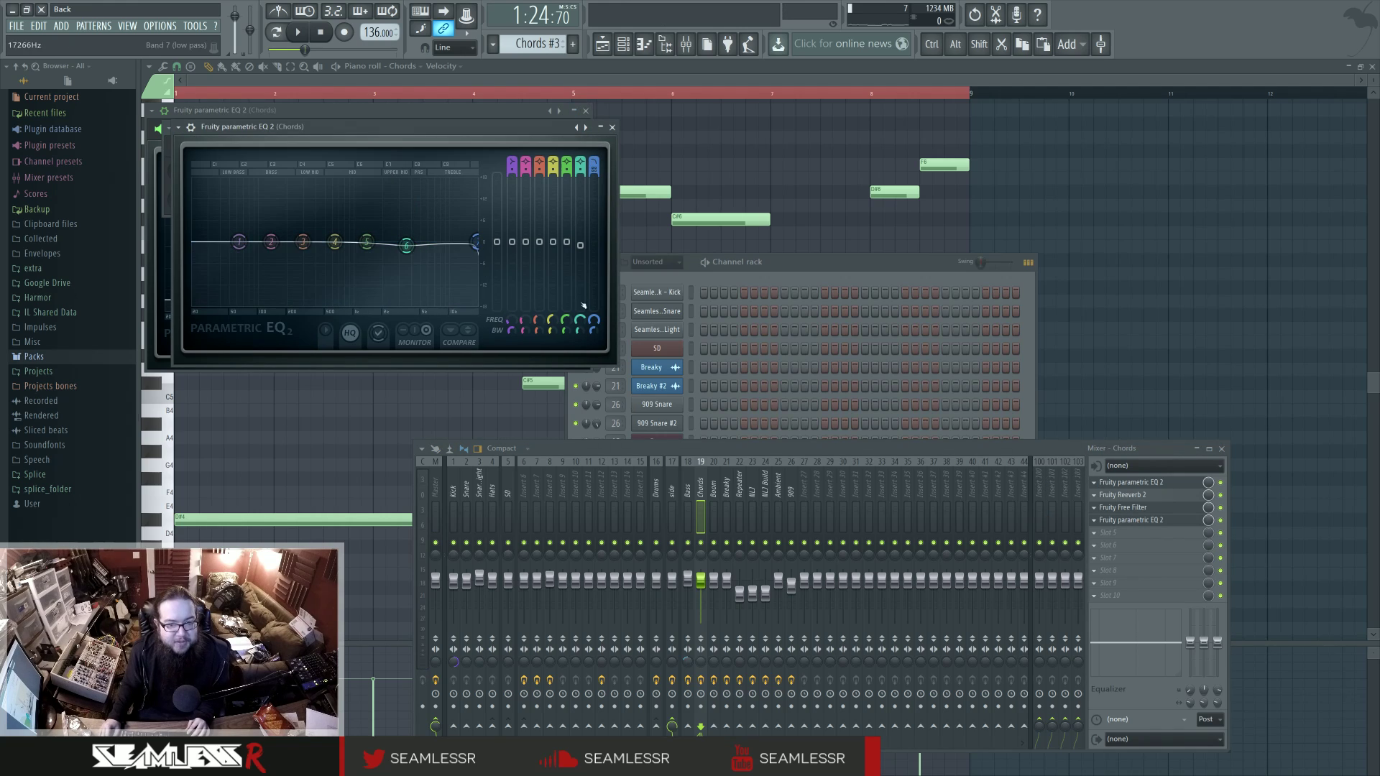
right_click(583, 305)
left_click(582, 67)
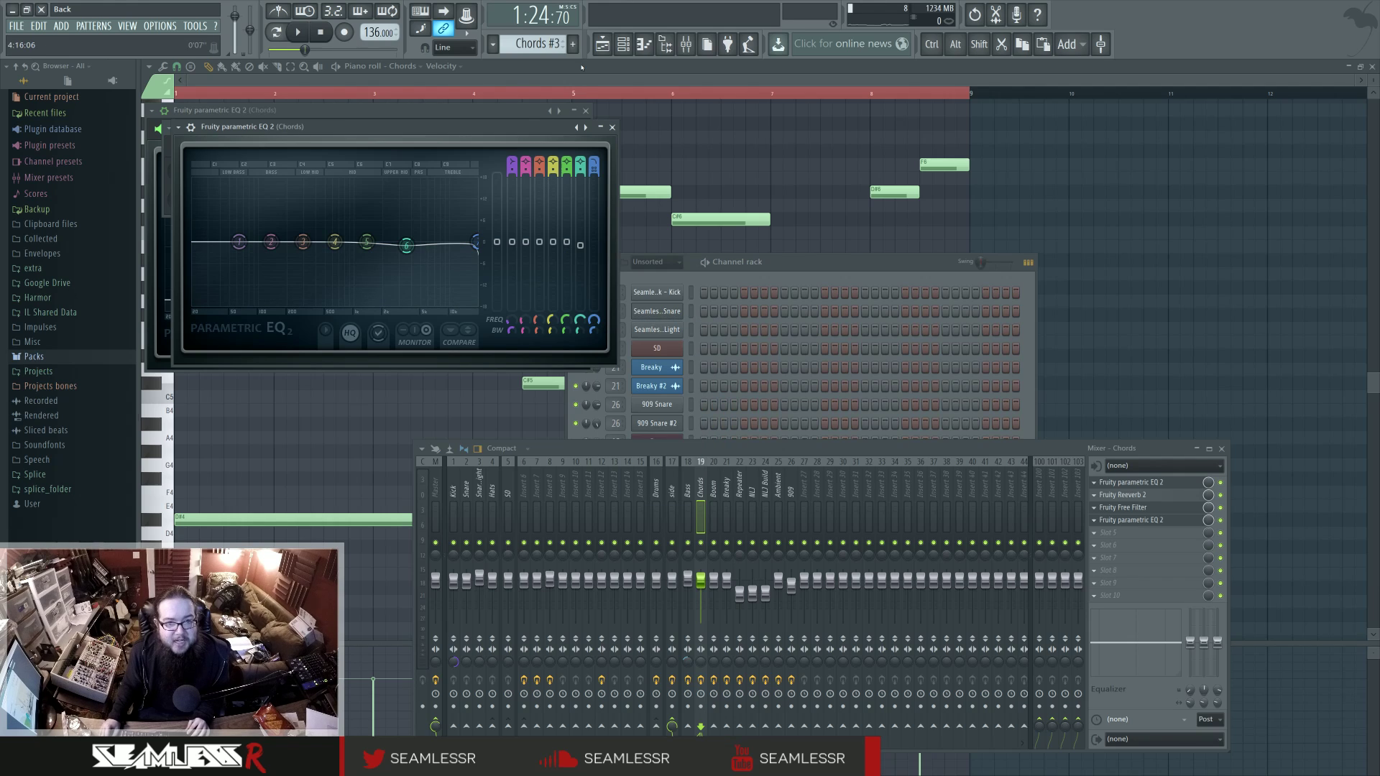
Unsolo the Chords track in the playlist and play the full arrangement from bar 104
left_click(603, 44)
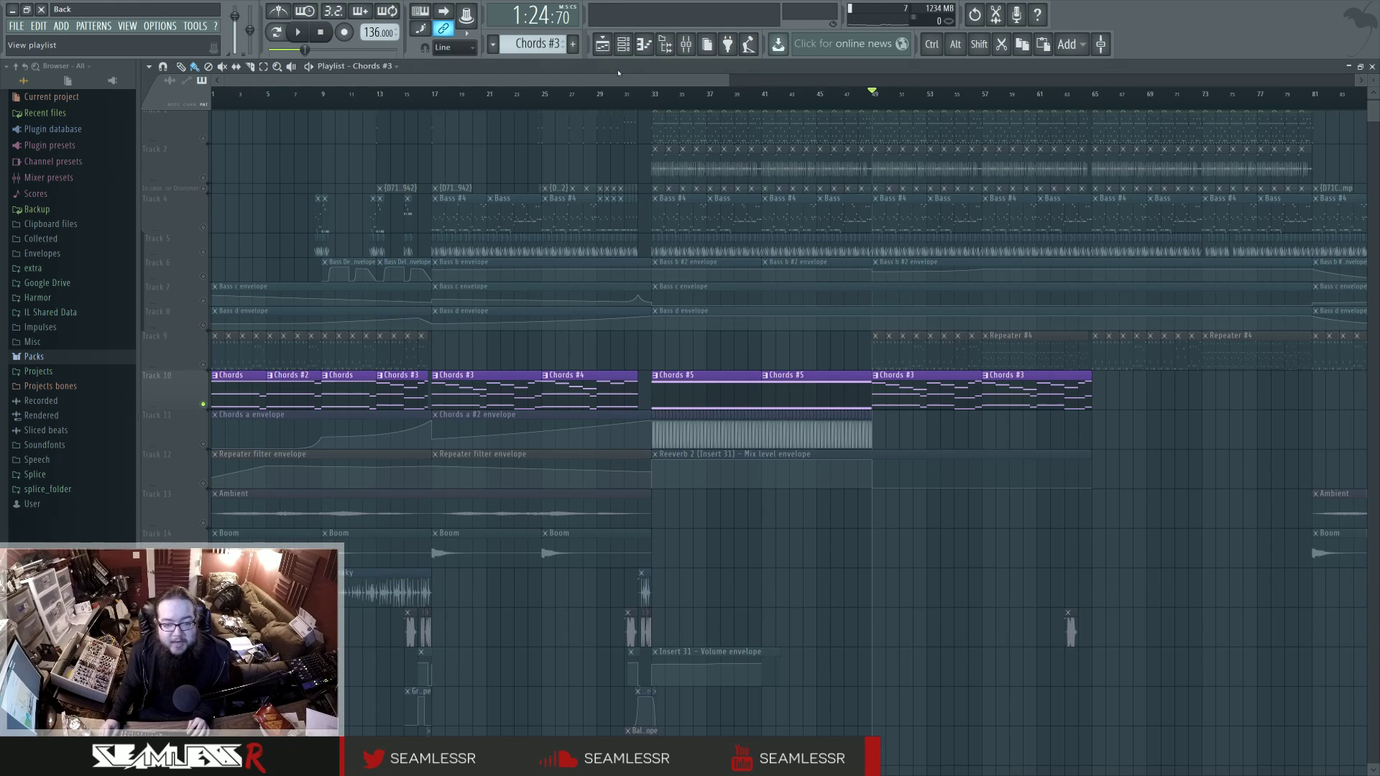
right_click(202, 481)
right_click(202, 481)
right_click(771, 535, "ctrl")
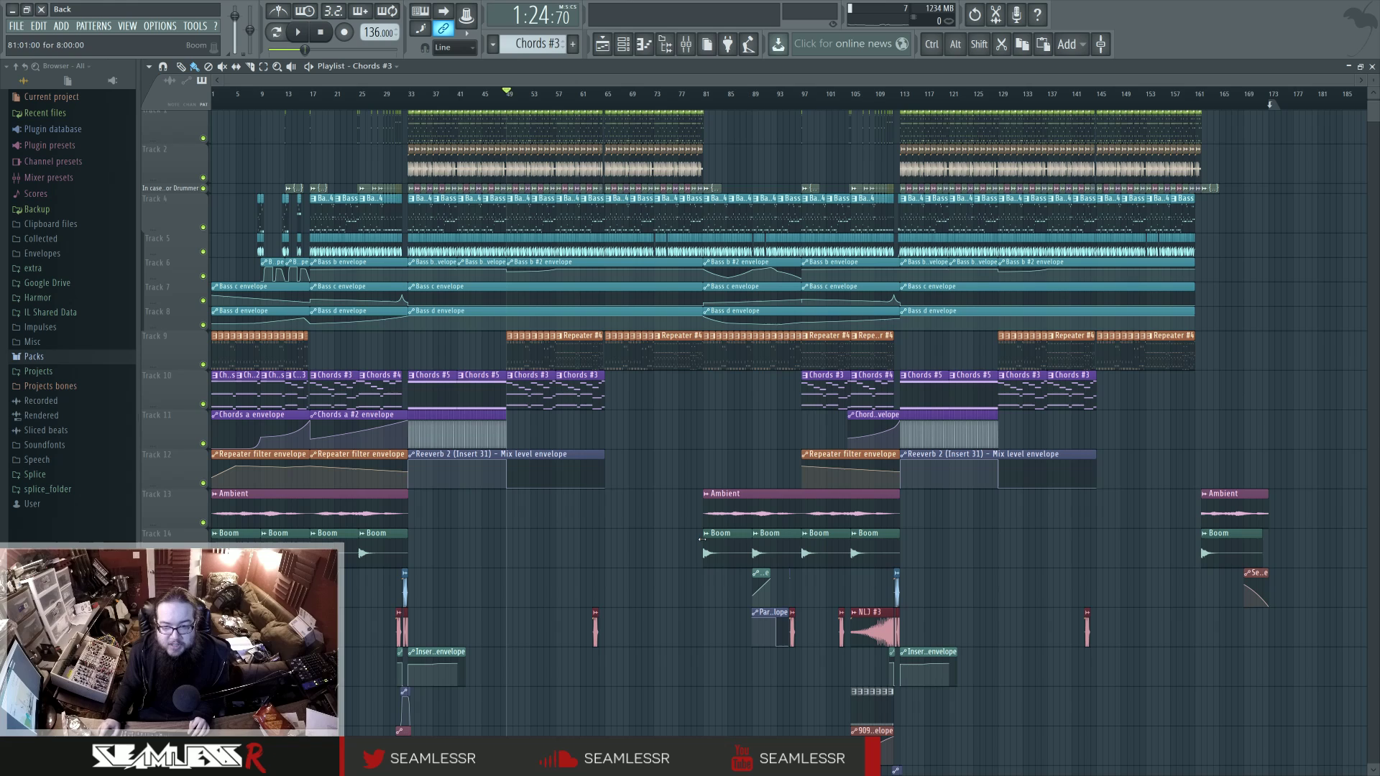
scroll(885, 444, "up", 5)
left_click(653, 93)
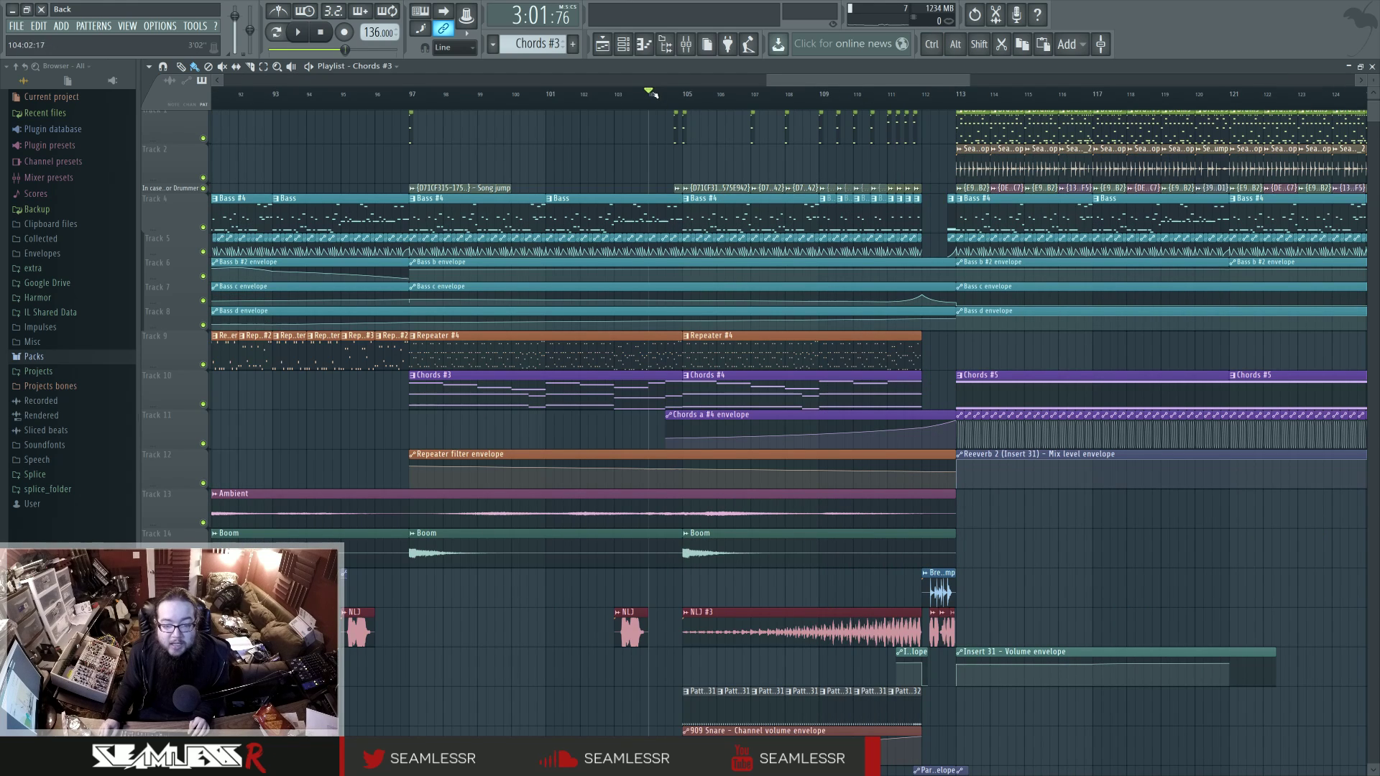
key("space")
Watch the Chords insert's last Fruity parametric EQ 2 during playback, then close it and the mixer
key("F9")
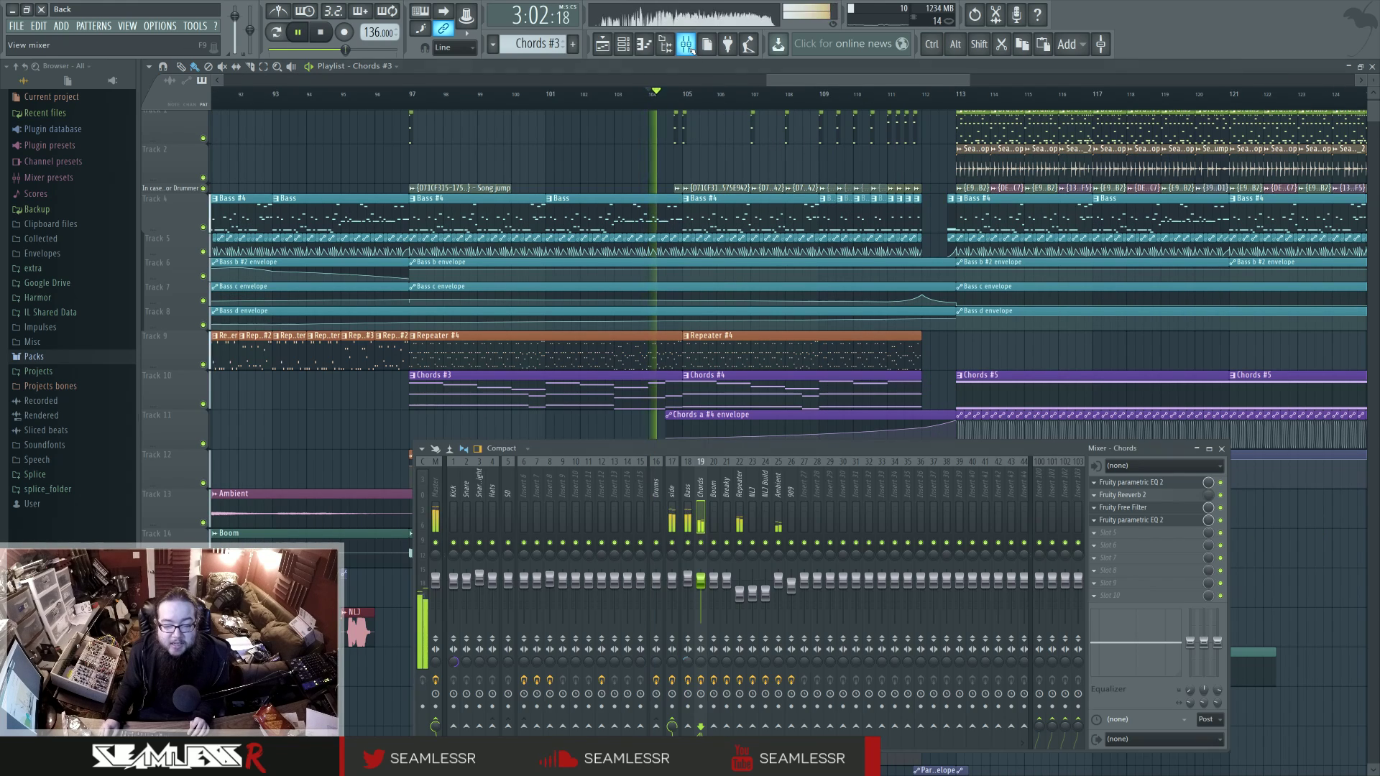
left_click(1140, 520)
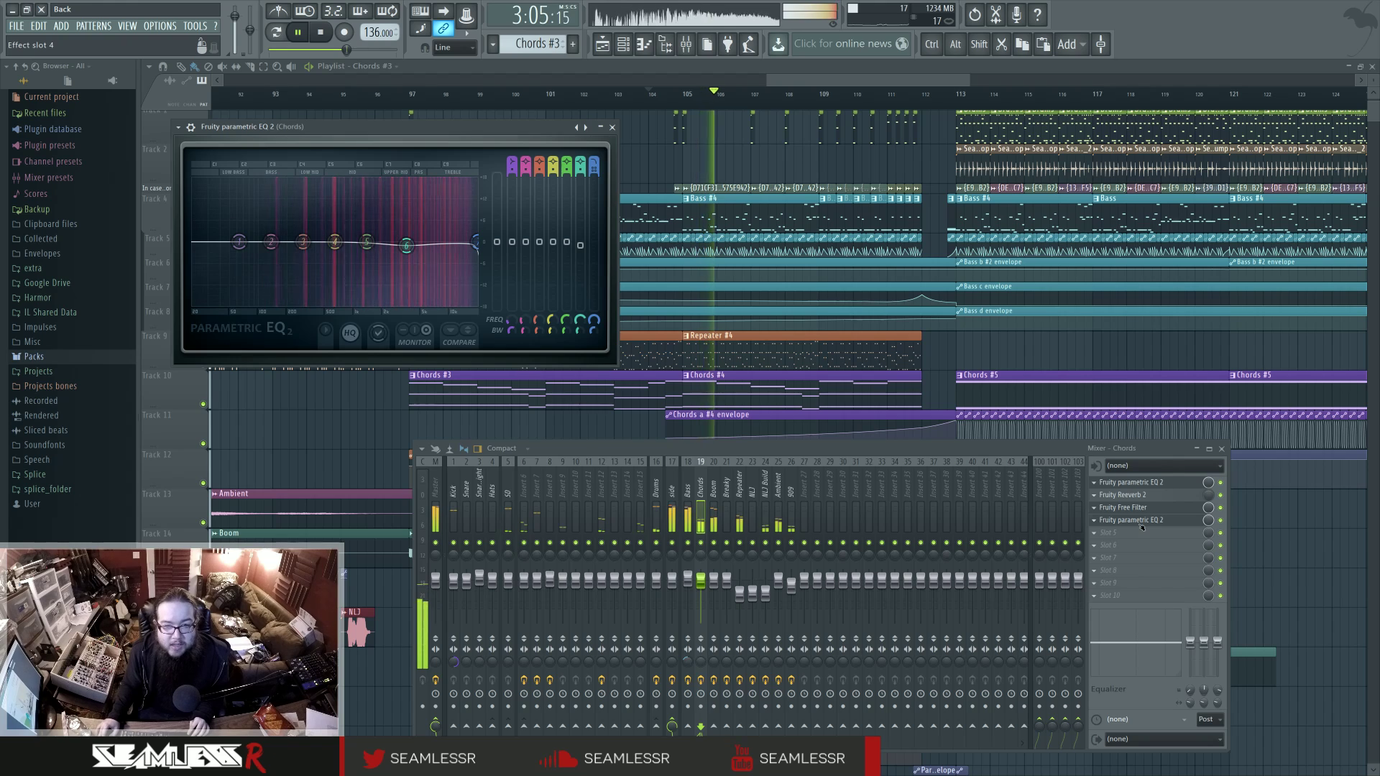
left_click(1142, 526)
key("F9")
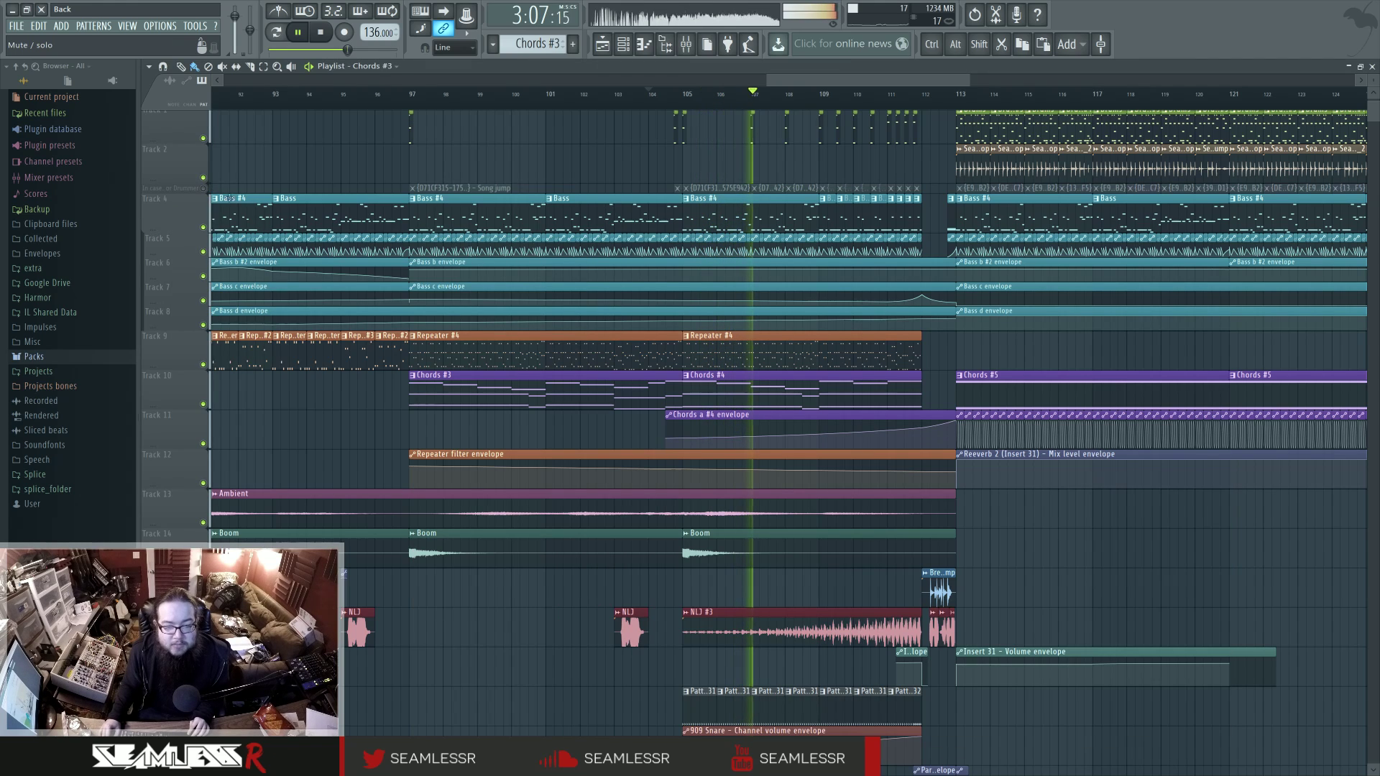
Stop playback and move the playlist's song position back to bar 17
scroll(521, 444, "down", 5)
left_click_drag(503, 439, 1210, 431)
key("space")
left_click_drag(526, 532, 839, 560)
left_click(468, 101)
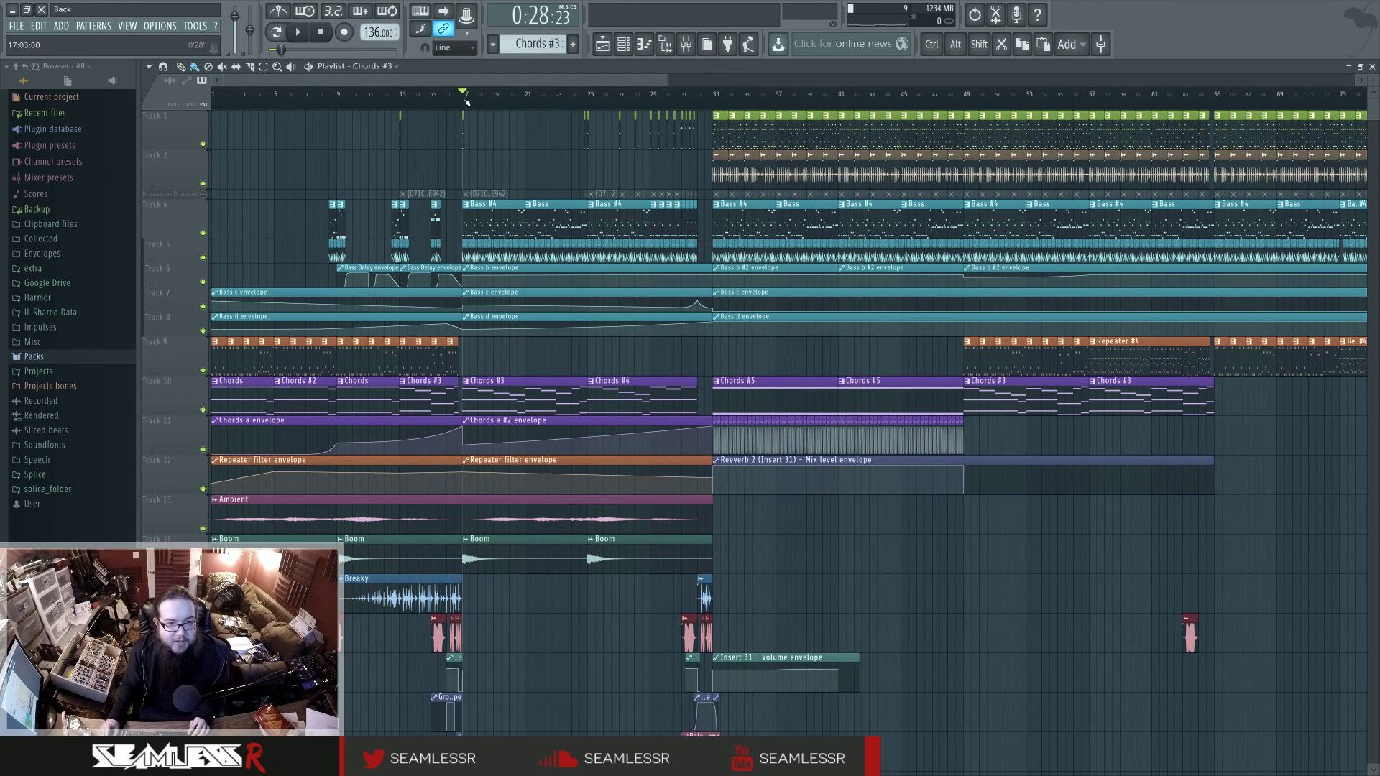
Open the Chords insert's last Fruity parametric EQ 2 and play from bar 17 to watch its low-pass band
left_click(686, 44)
left_click(1130, 520)
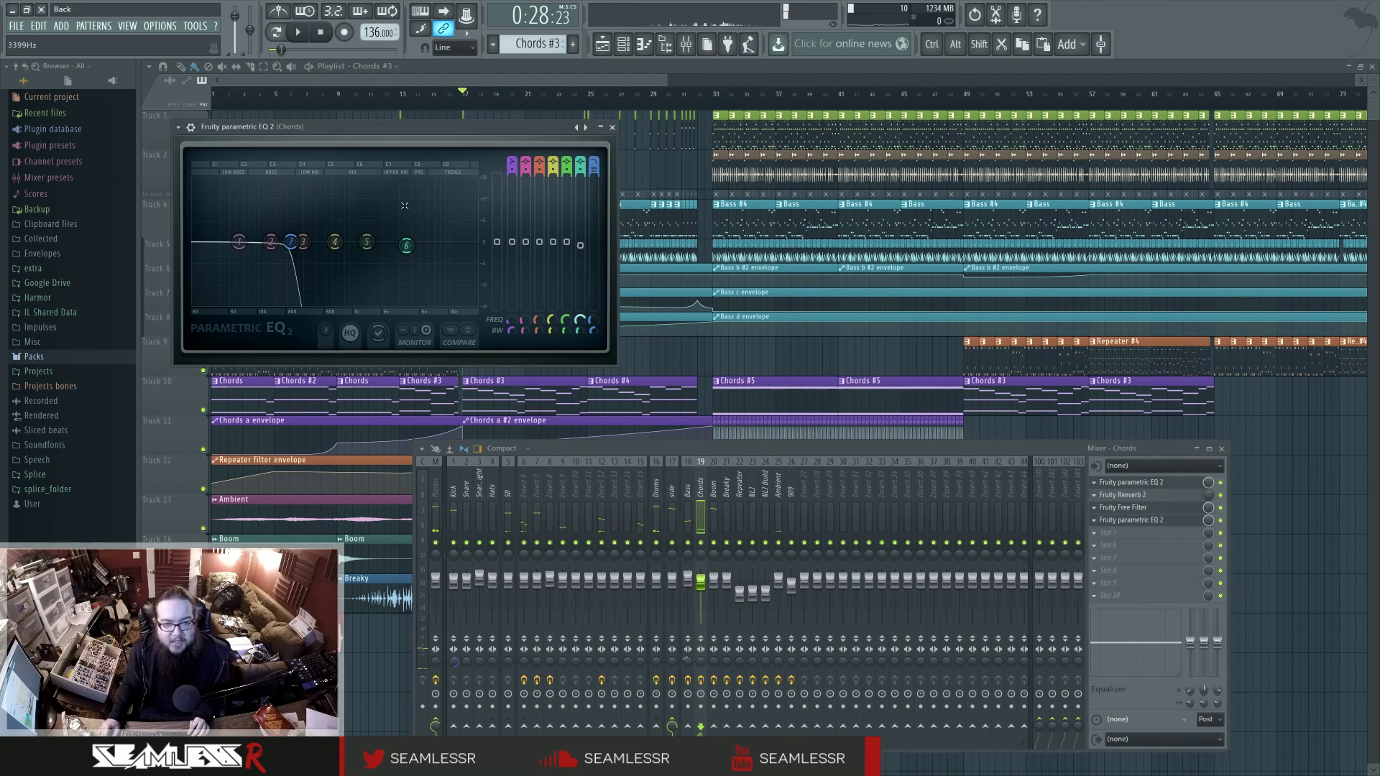
key("space")
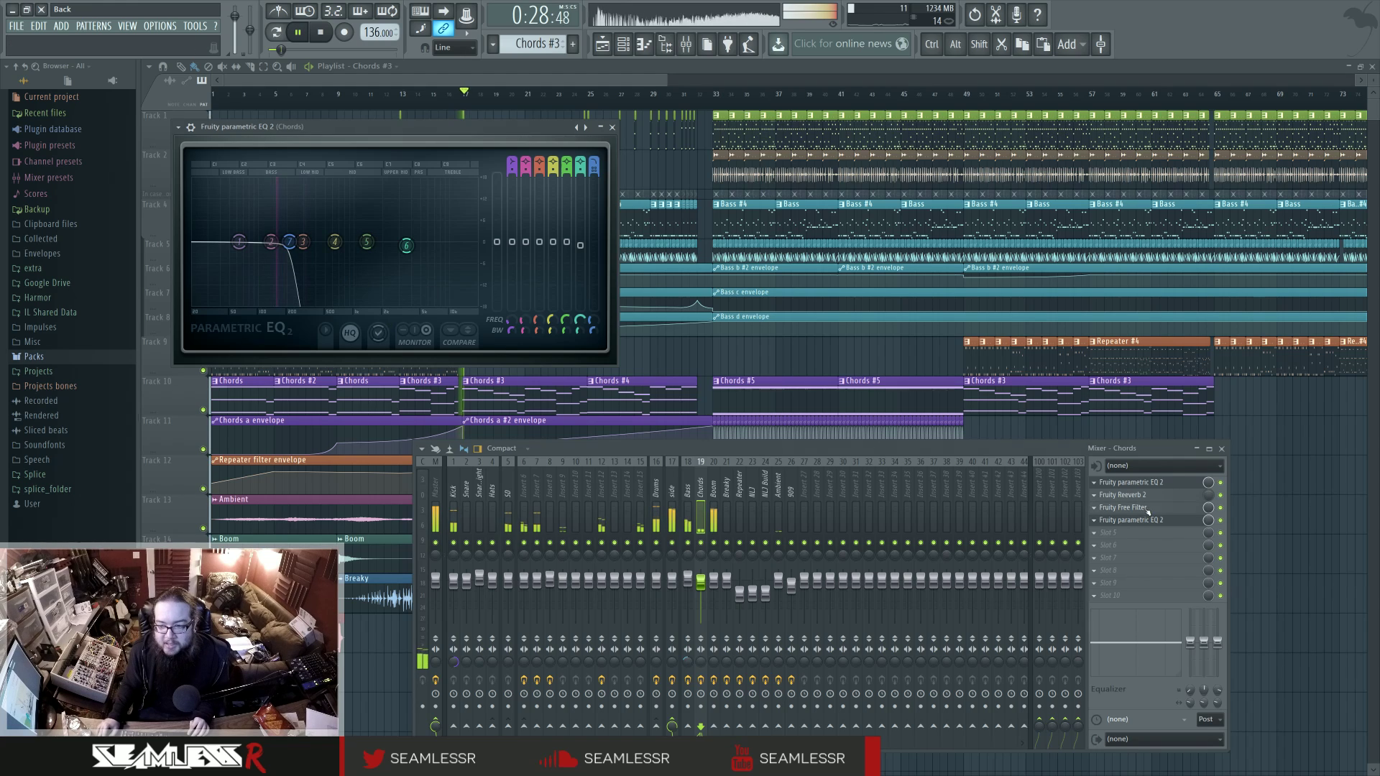
Open the Chords insert's Fruity Free Filter, stop playback and check the options of its frequency control
left_click(1146, 508)
key("space")
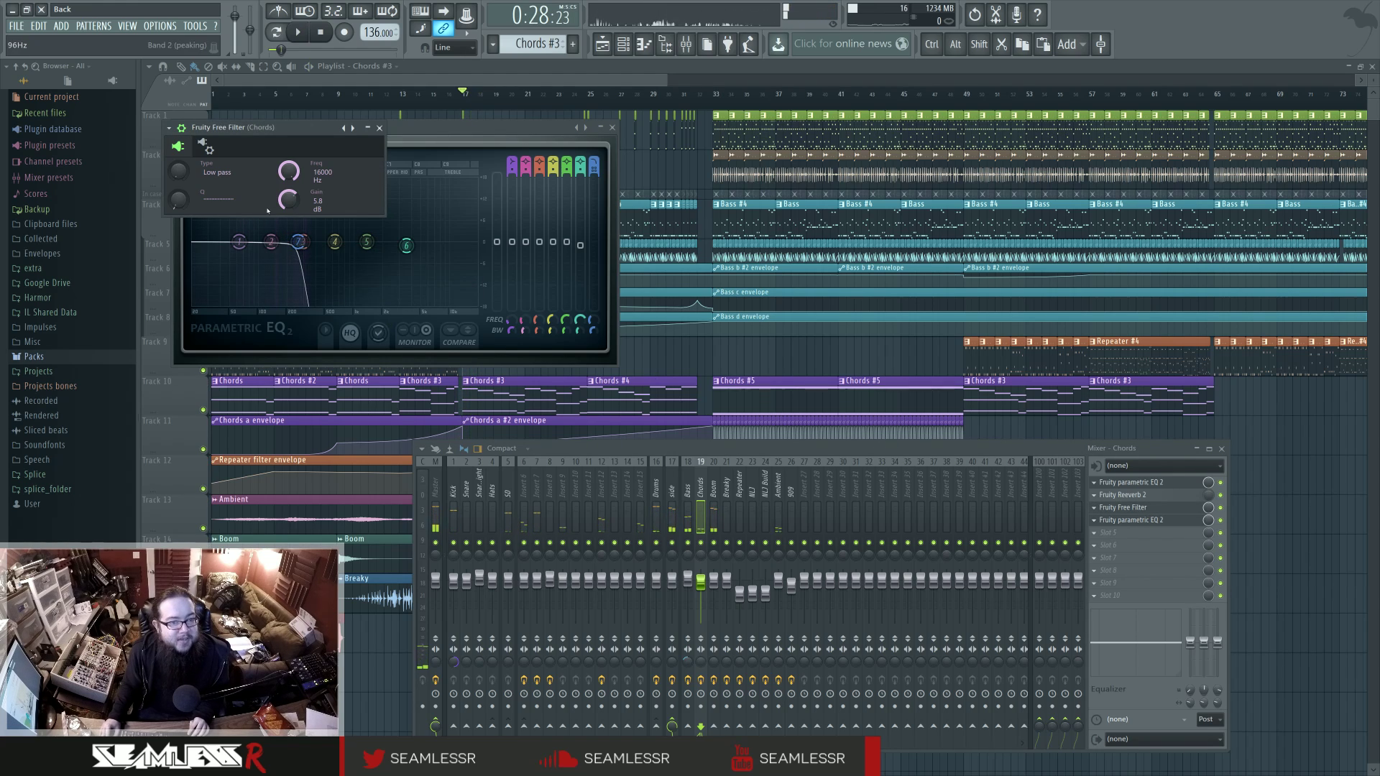
right_click(285, 176)
left_click(302, 137)
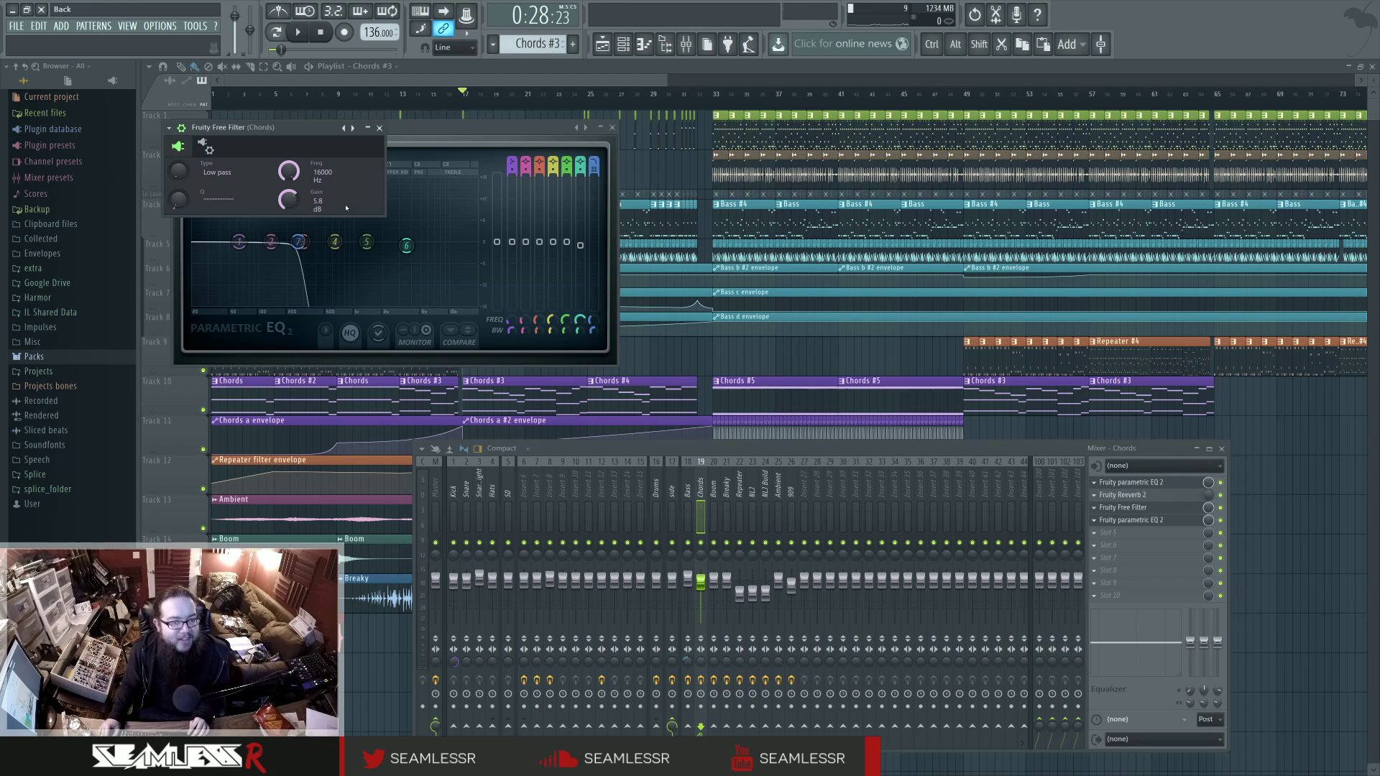
Play from bar 17 to watch the Chords insert's Fruity Free Filter, then stop and close the plugin and mixer windows
key("space")
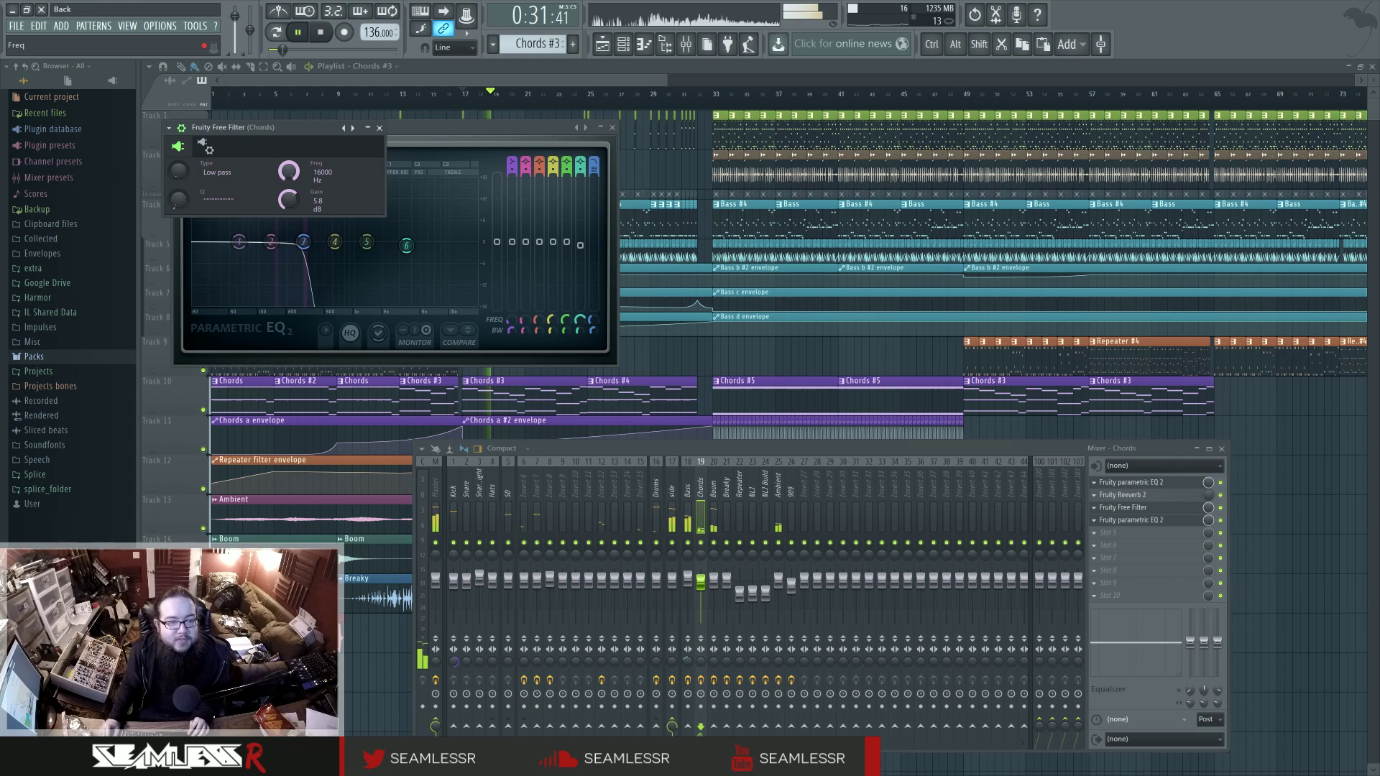
key("space")
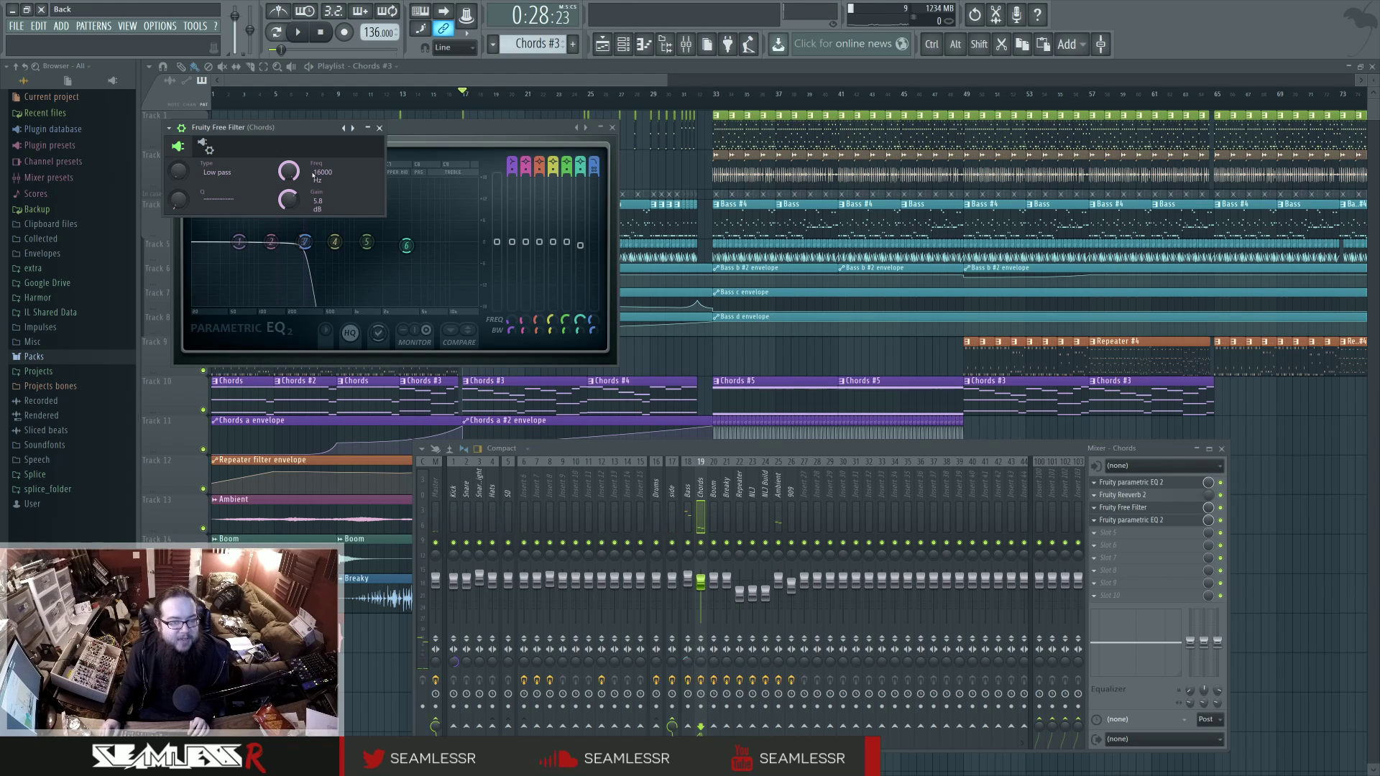
key("F12")
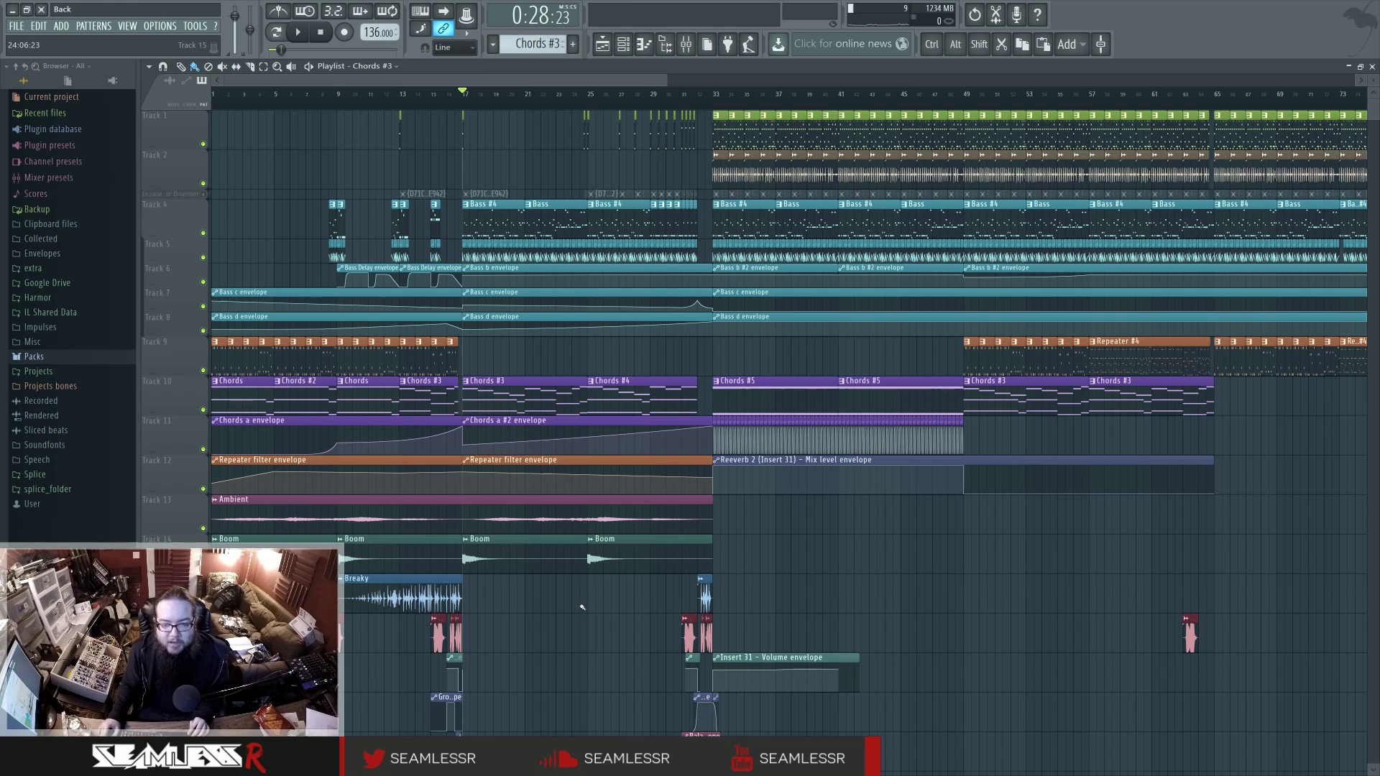
Play from bar 33 with the Chords insert's Fruity Free Filter open, then stop and close all open windows
scroll(721, 603, "up", 5, "ctrl")
left_click(655, 94)
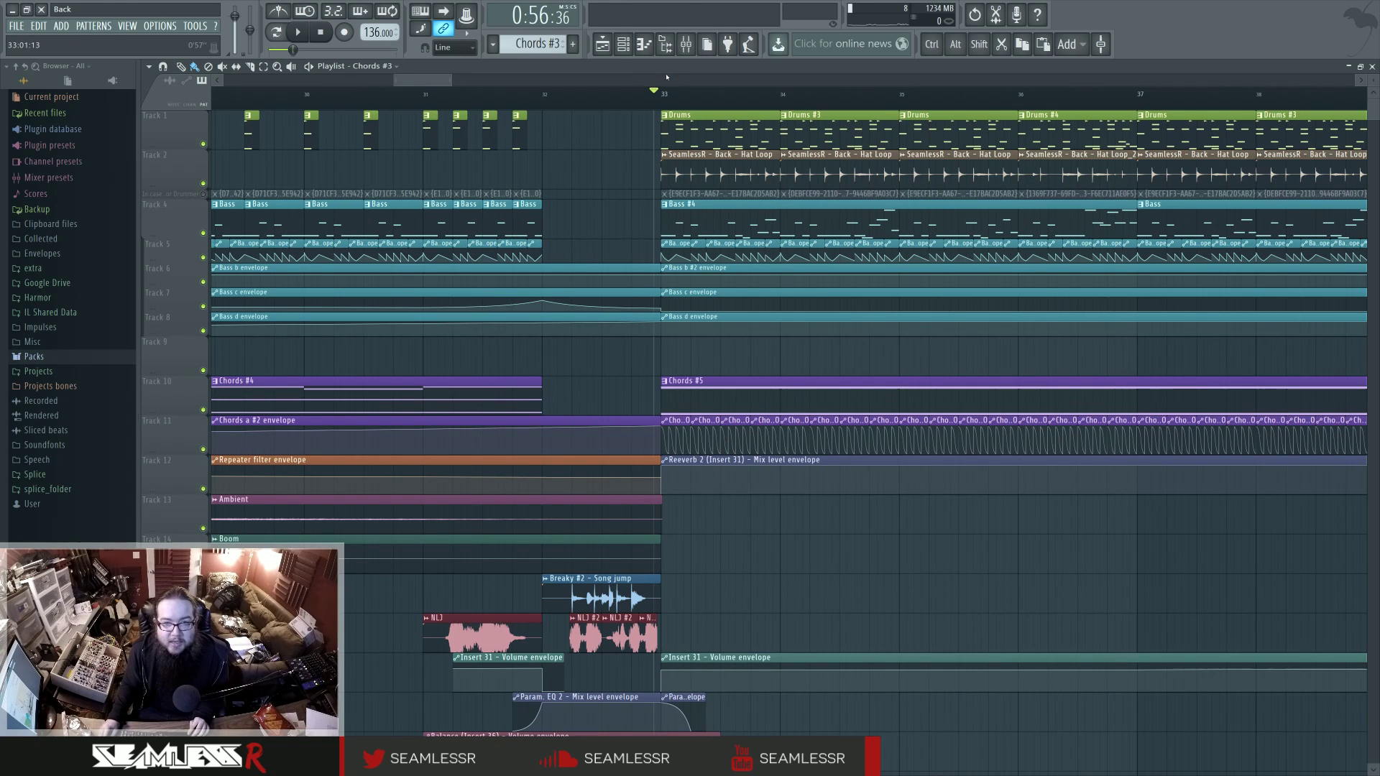
key("space")
key("F9")
left_click(1123, 507)
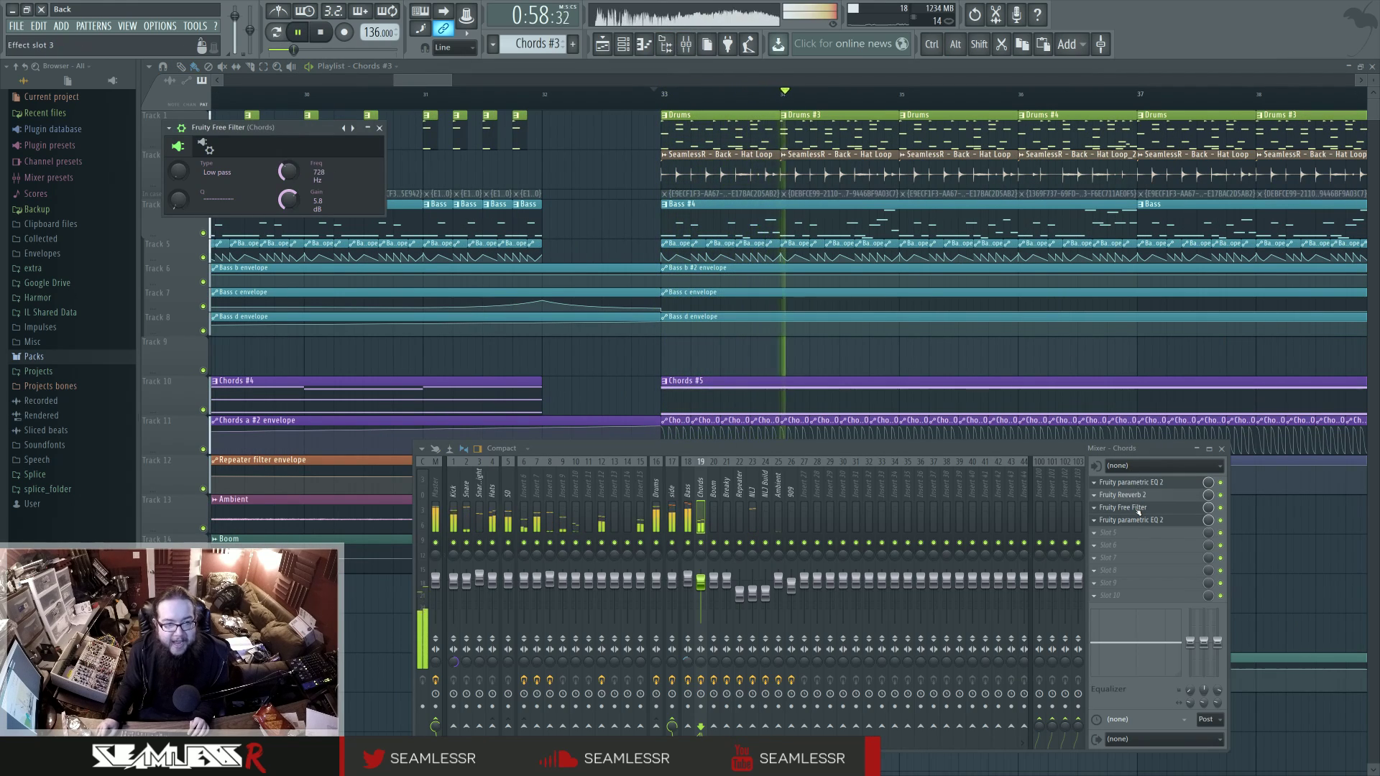
key("space")
key("F12")
Solo the Chords insert in the mixer and audition it from bar 33, then stop playback and close the mixer
scroll(647, 546, "down", 5, "ctrl")
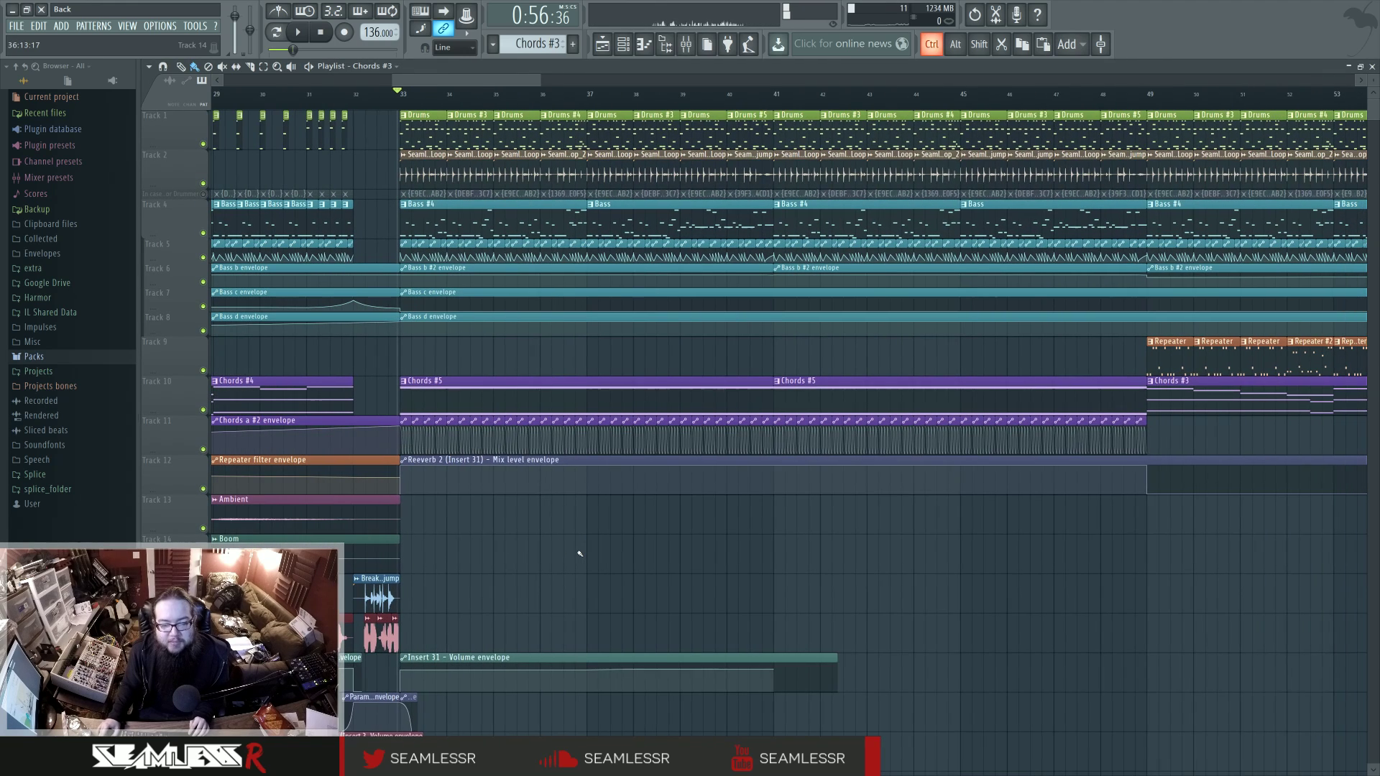
scroll(581, 554, "down", 2, "ctrl")
left_click_drag(560, 545, 606, 550)
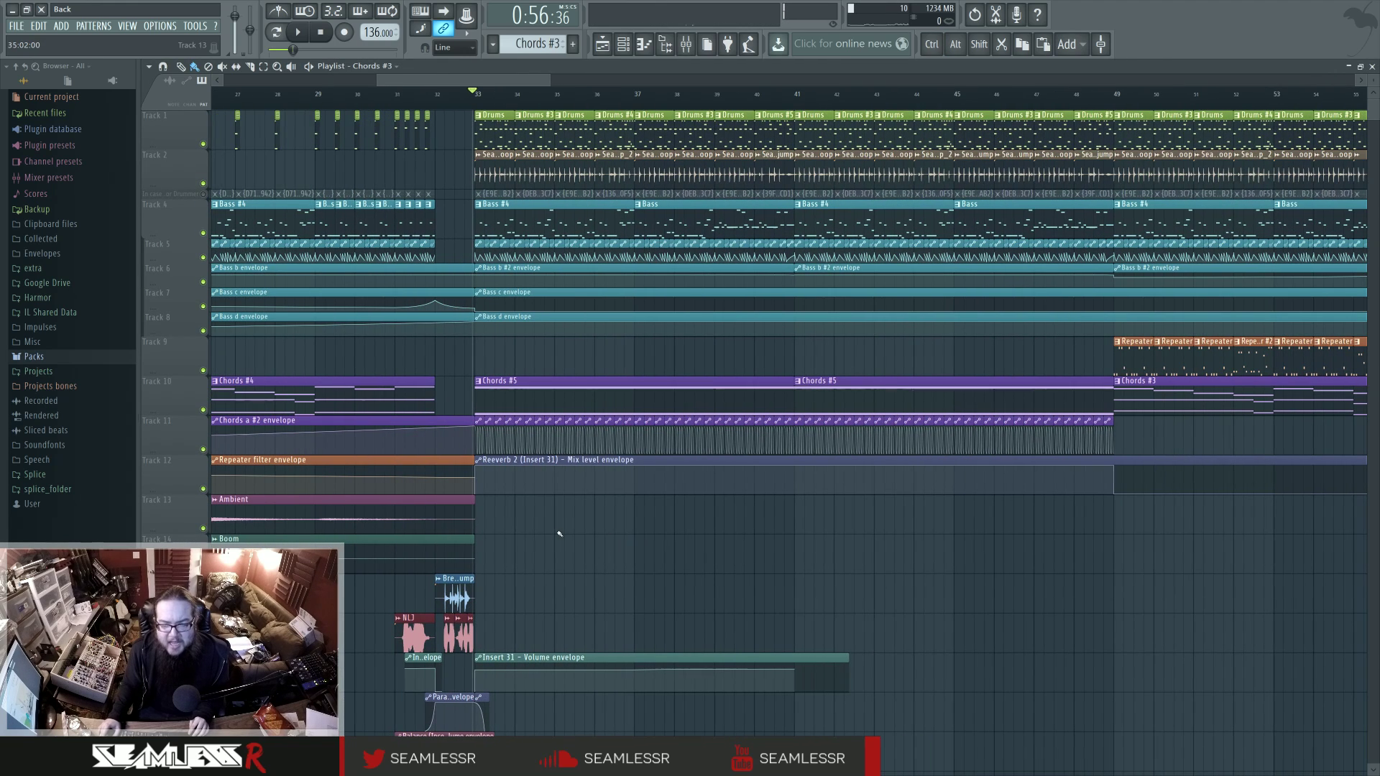
left_click(477, 100)
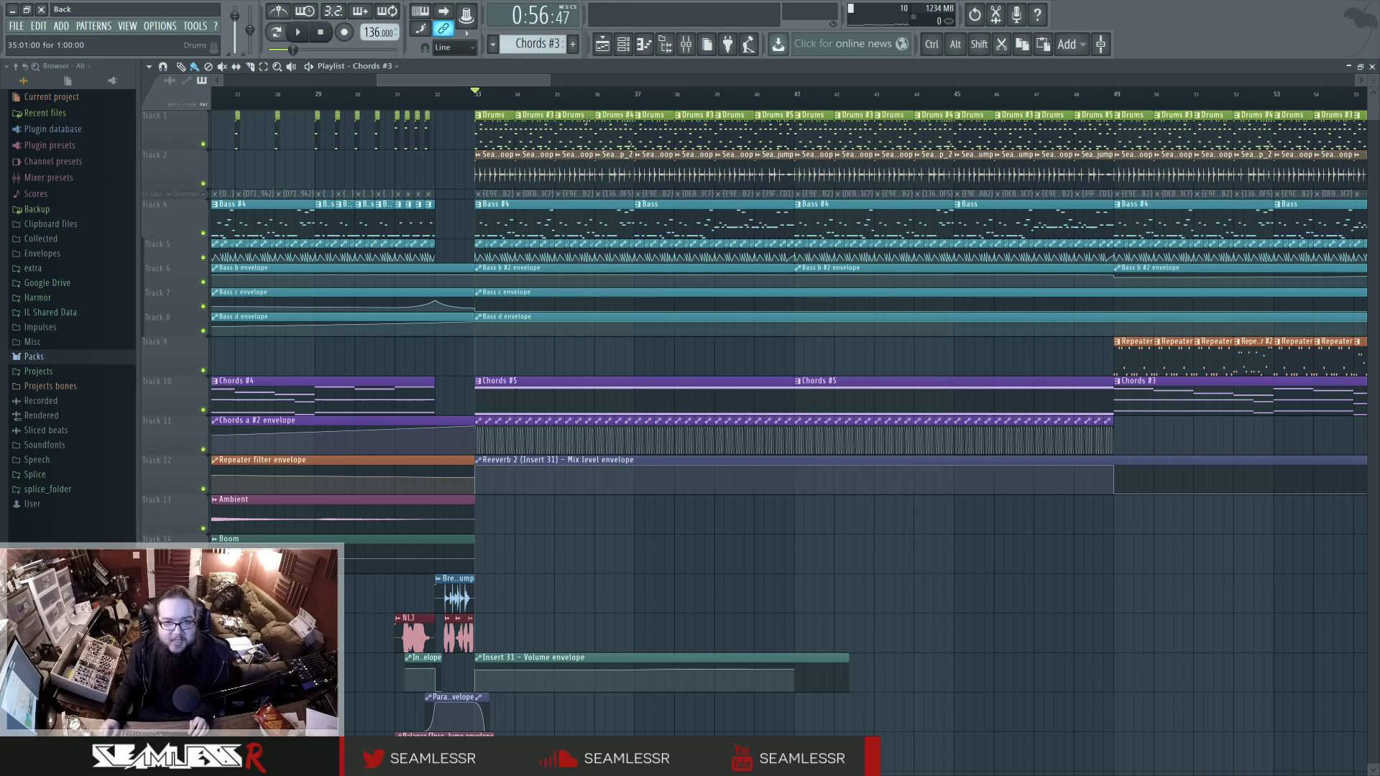
left_click(686, 44)
right_click(702, 544)
key("space")
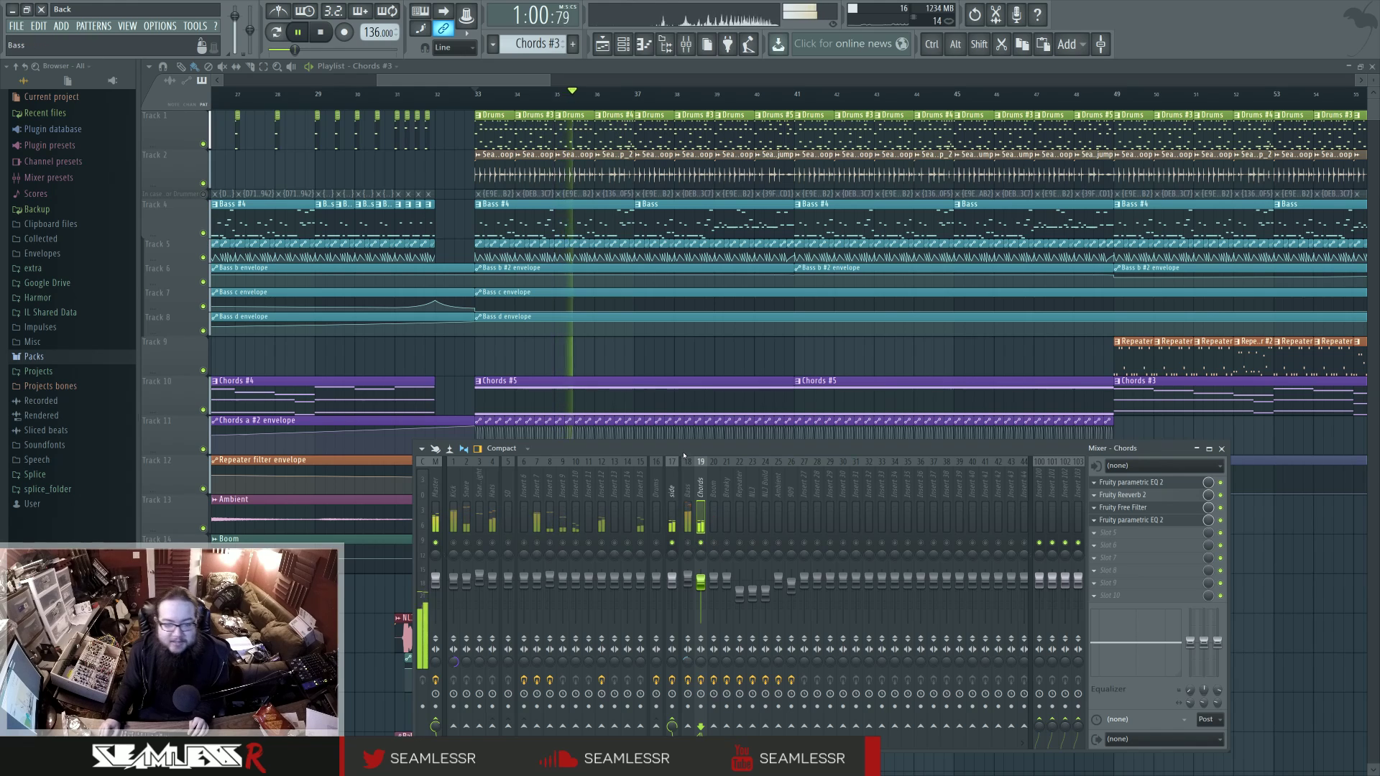
key("space")
left_click_drag(691, 450, 676, 474)
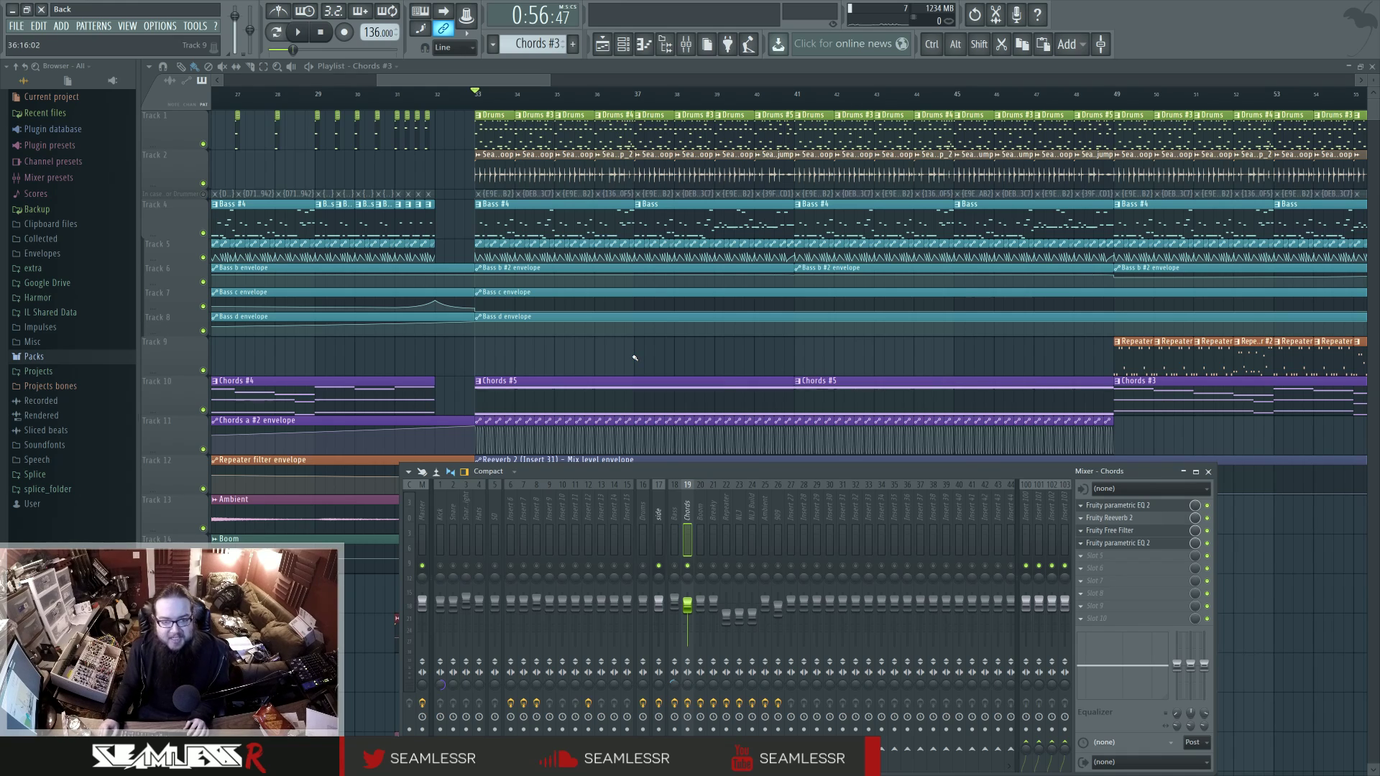
key("F9")
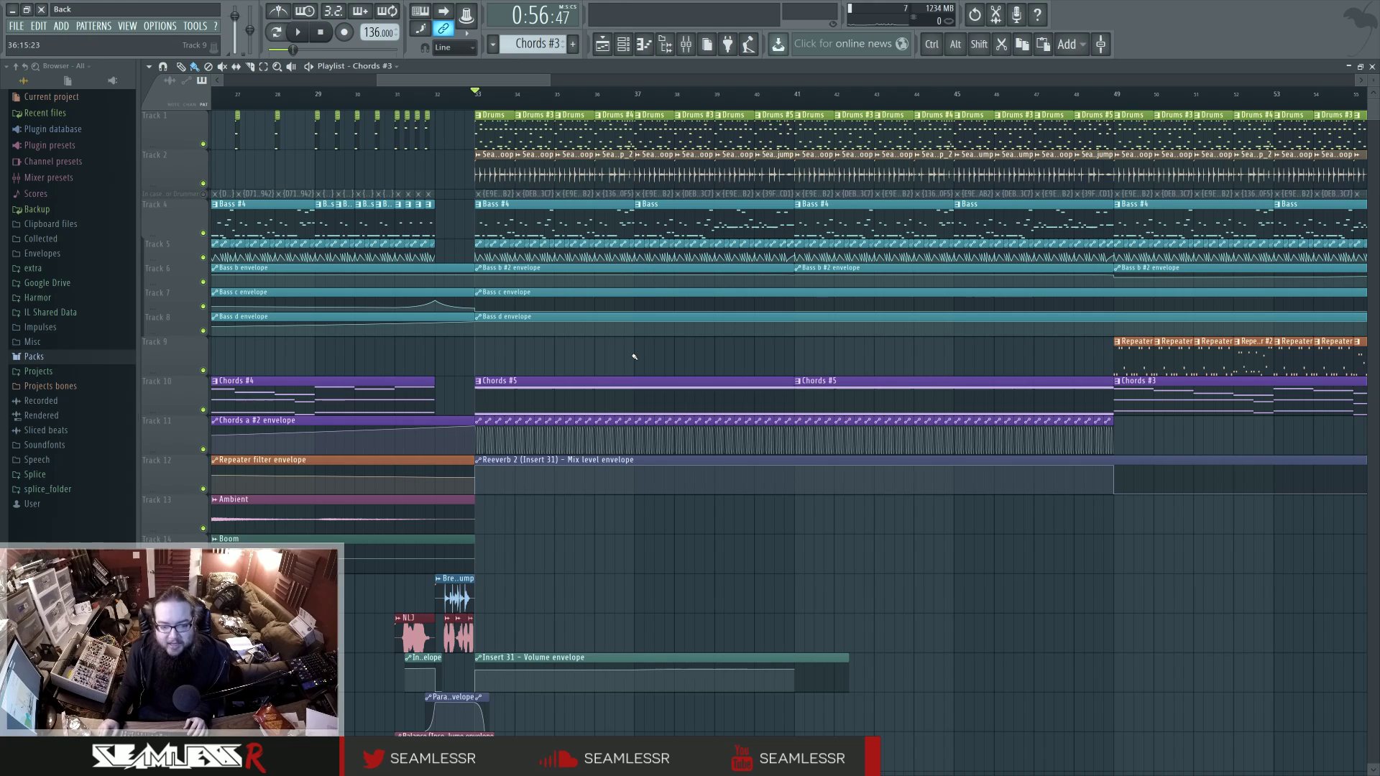
Play the soloed Chords from bar 33, then unsolo the insert and replay the section with the full mix
scroll(635, 356, "down", 4)
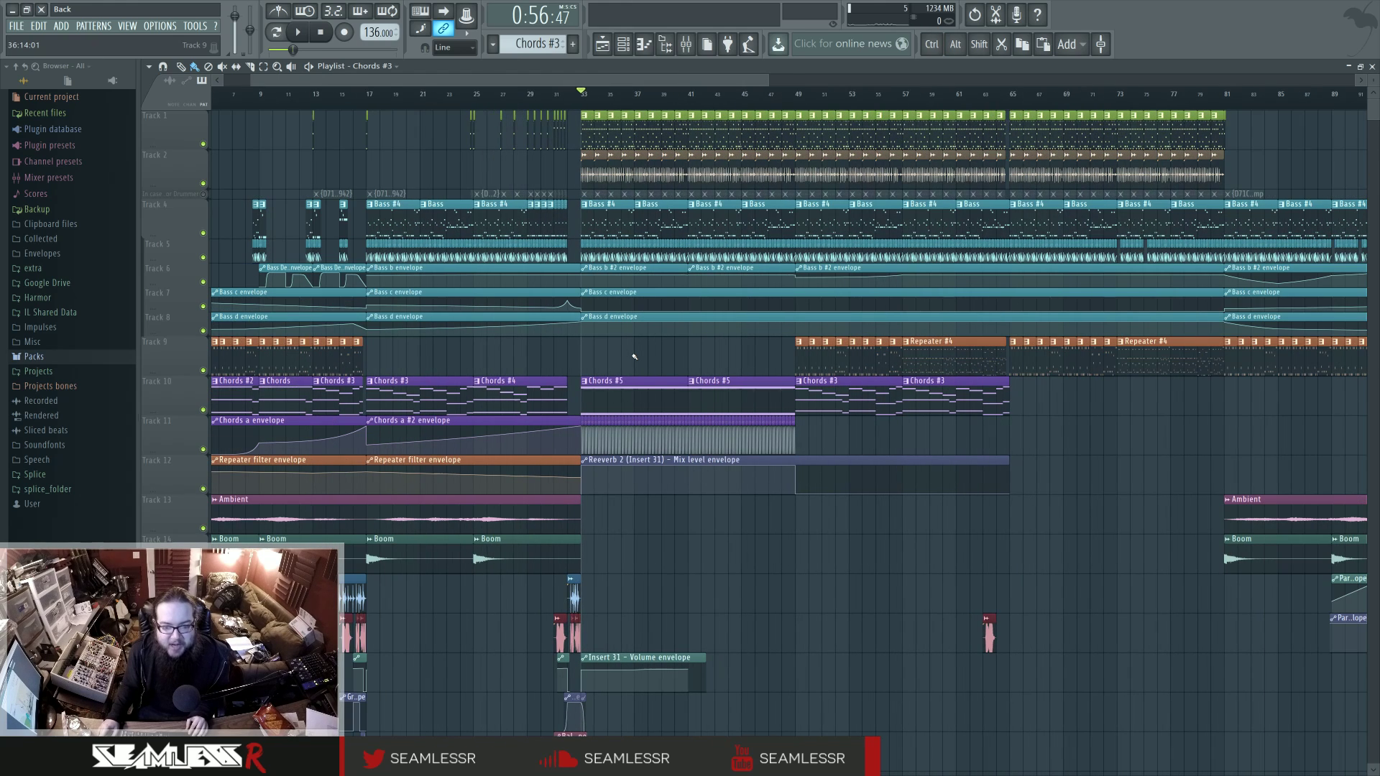
scroll(635, 356, "up", 6)
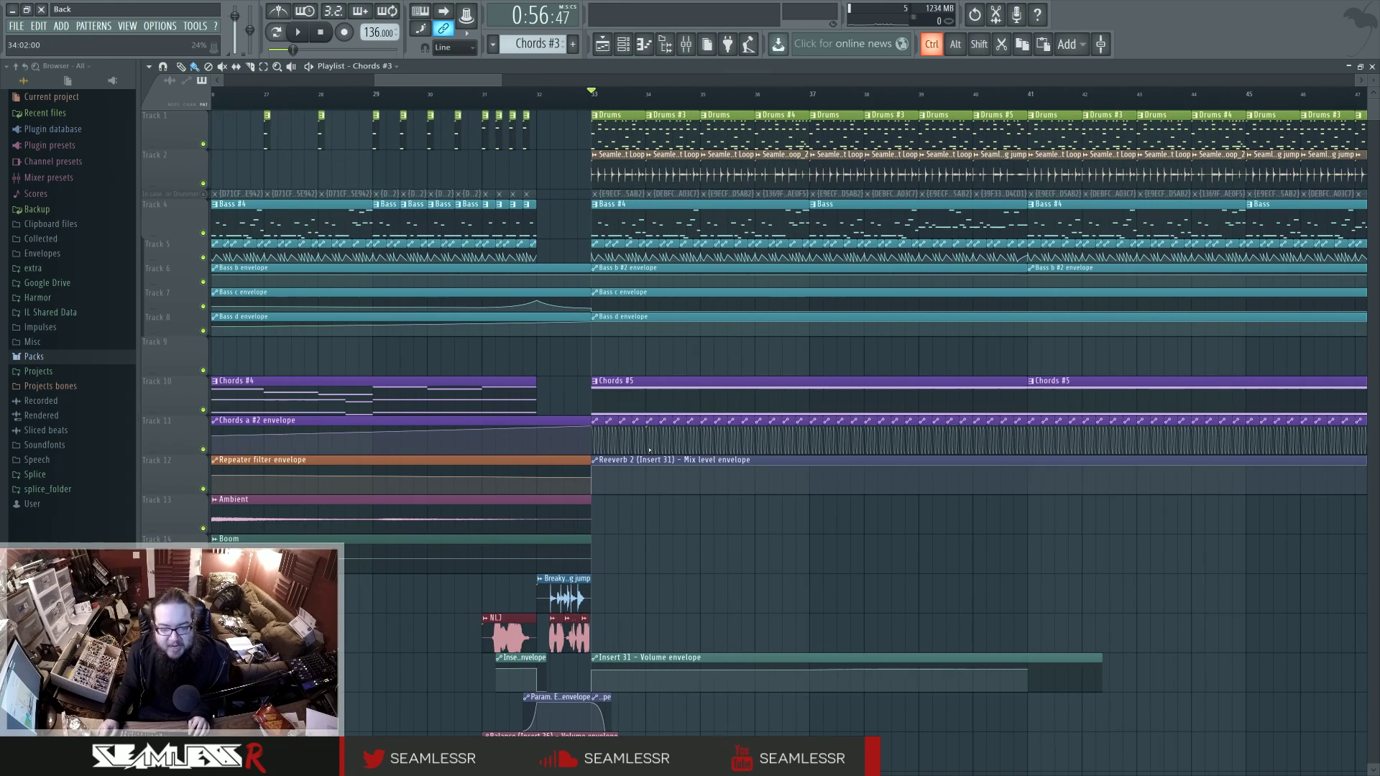
scroll(662, 578, "down", 3)
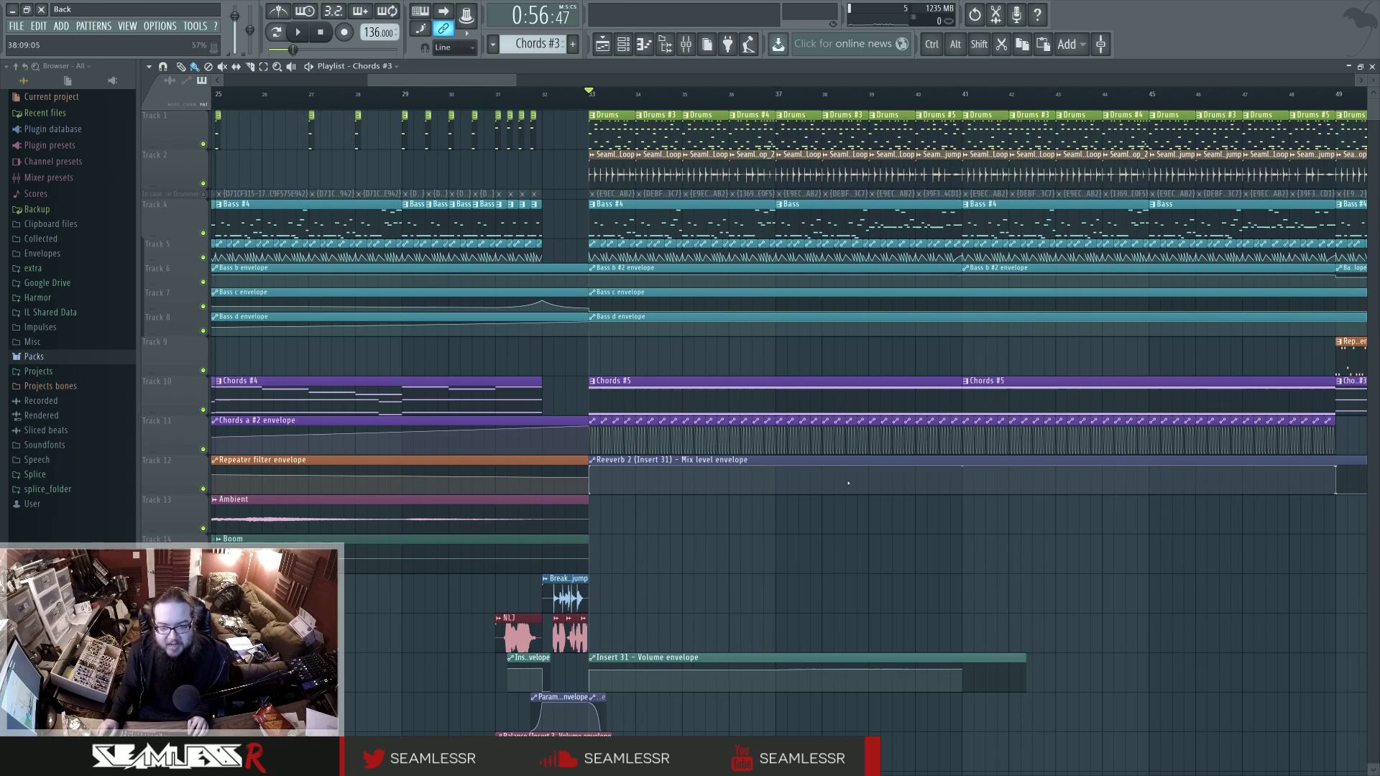
scroll(662, 577, "right", 1)
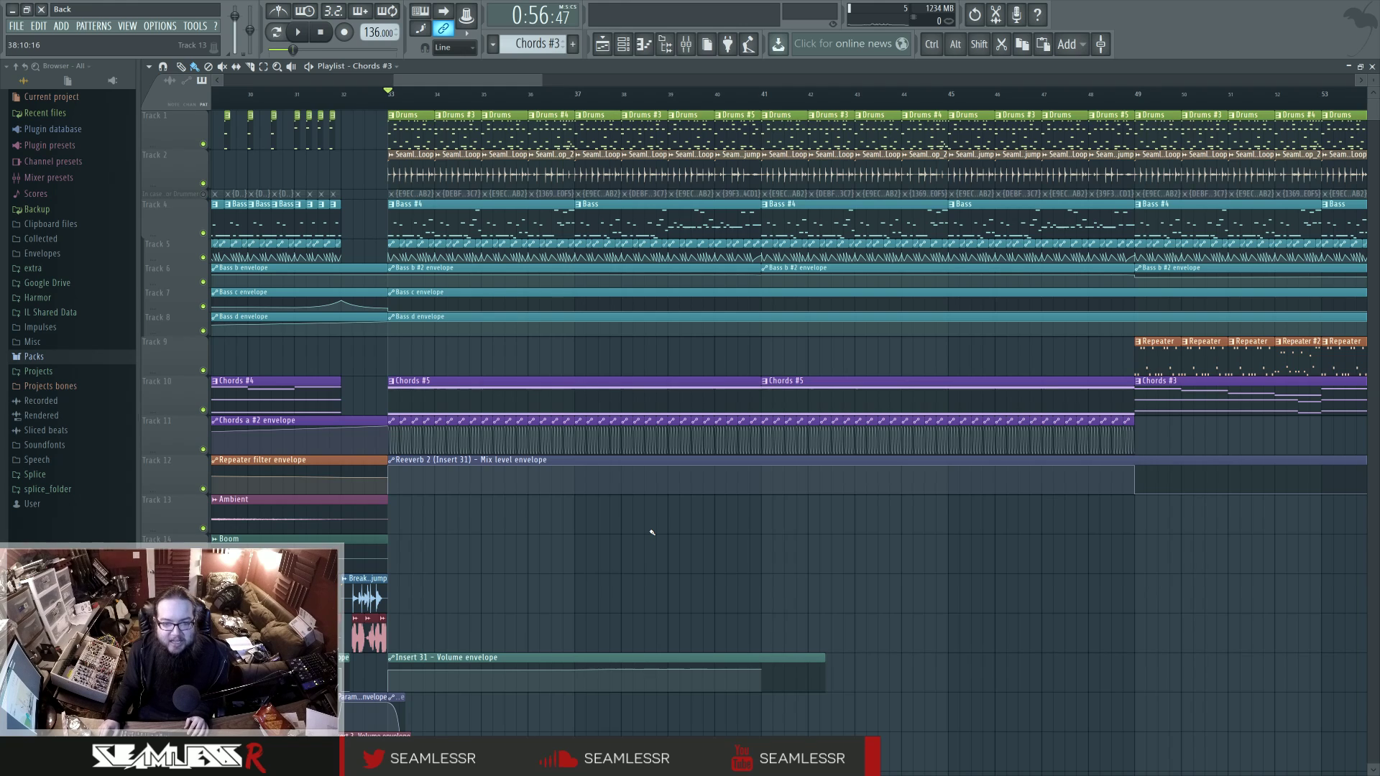
key("space")
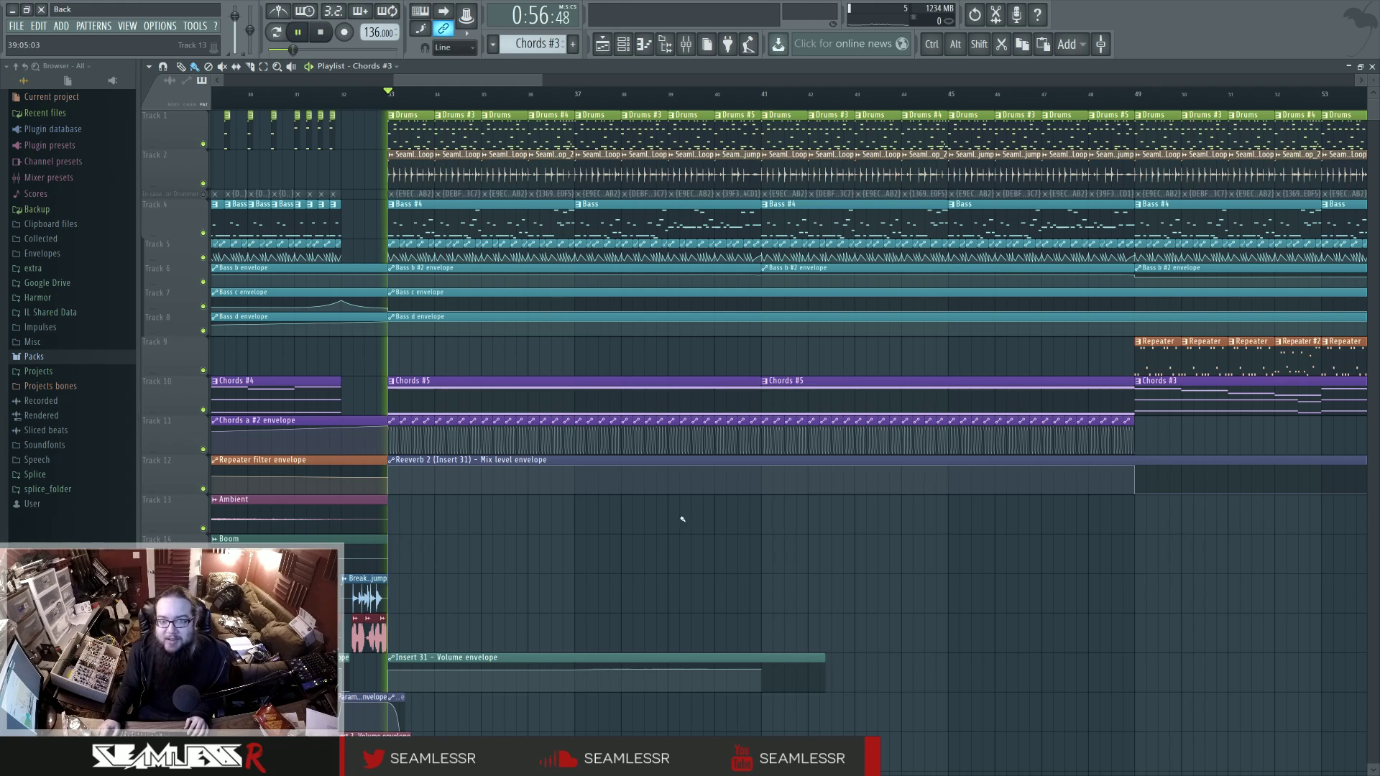
key("F9")
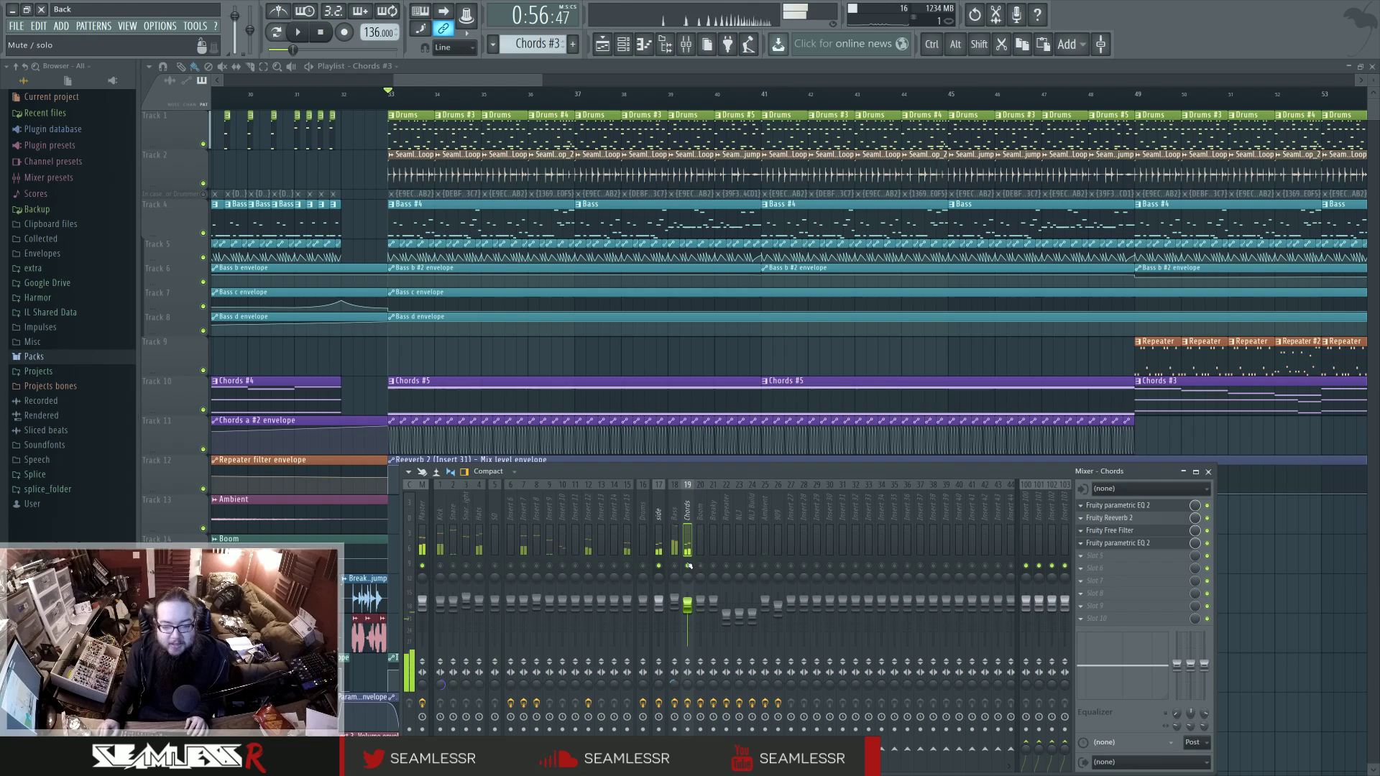
key("F9")
key("space")
key("space")
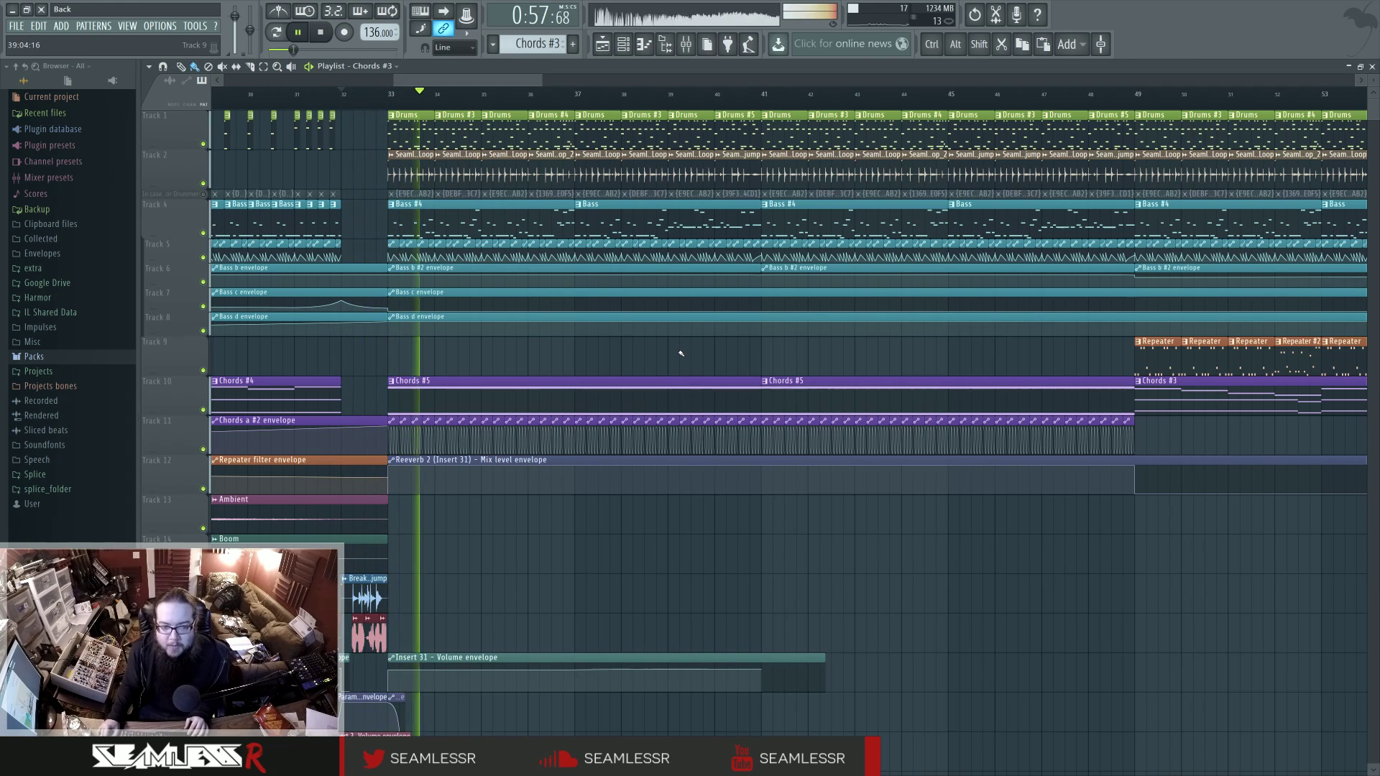
scroll(728, 352, "up", 2)
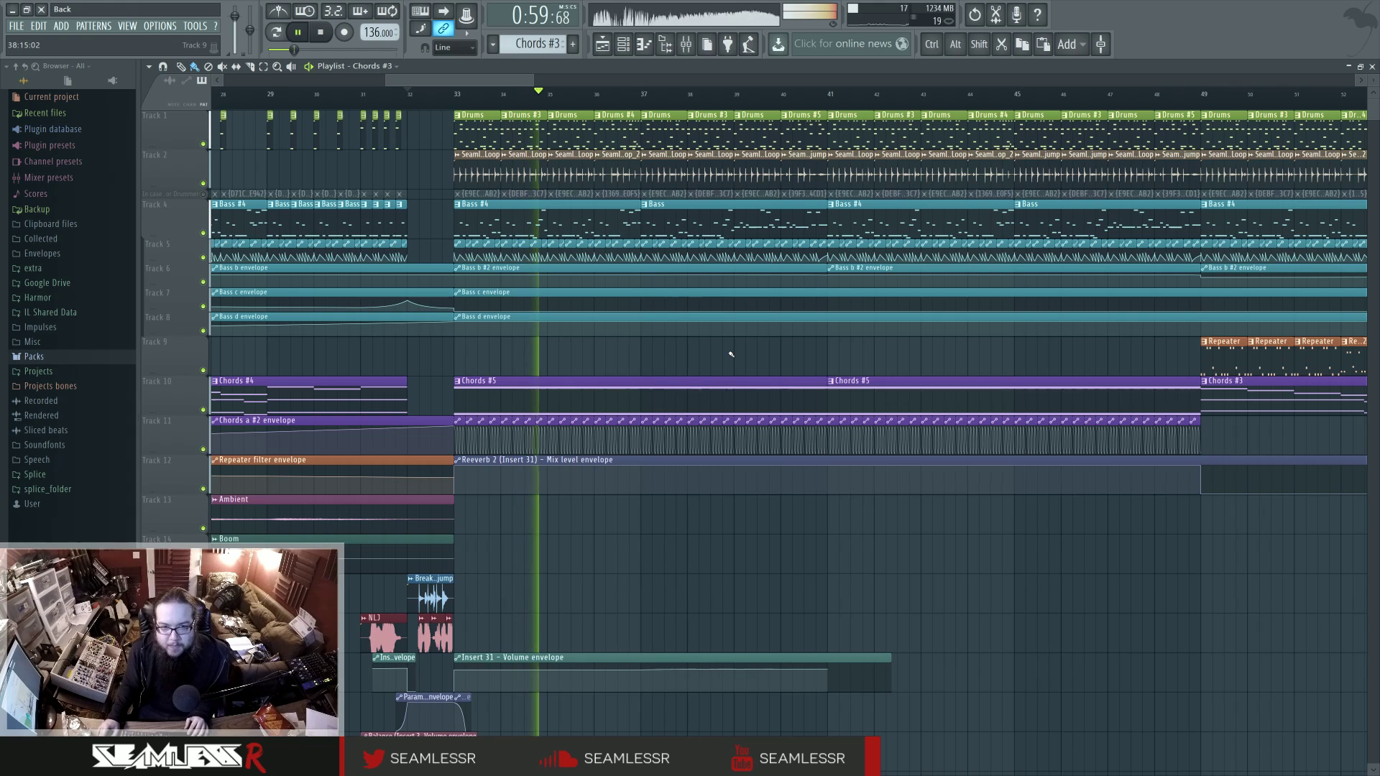
key("space")
Solo the playlist's Repeater track, track 9, and play it briefly from the start of the song
scroll(606, 367, "down", 5)
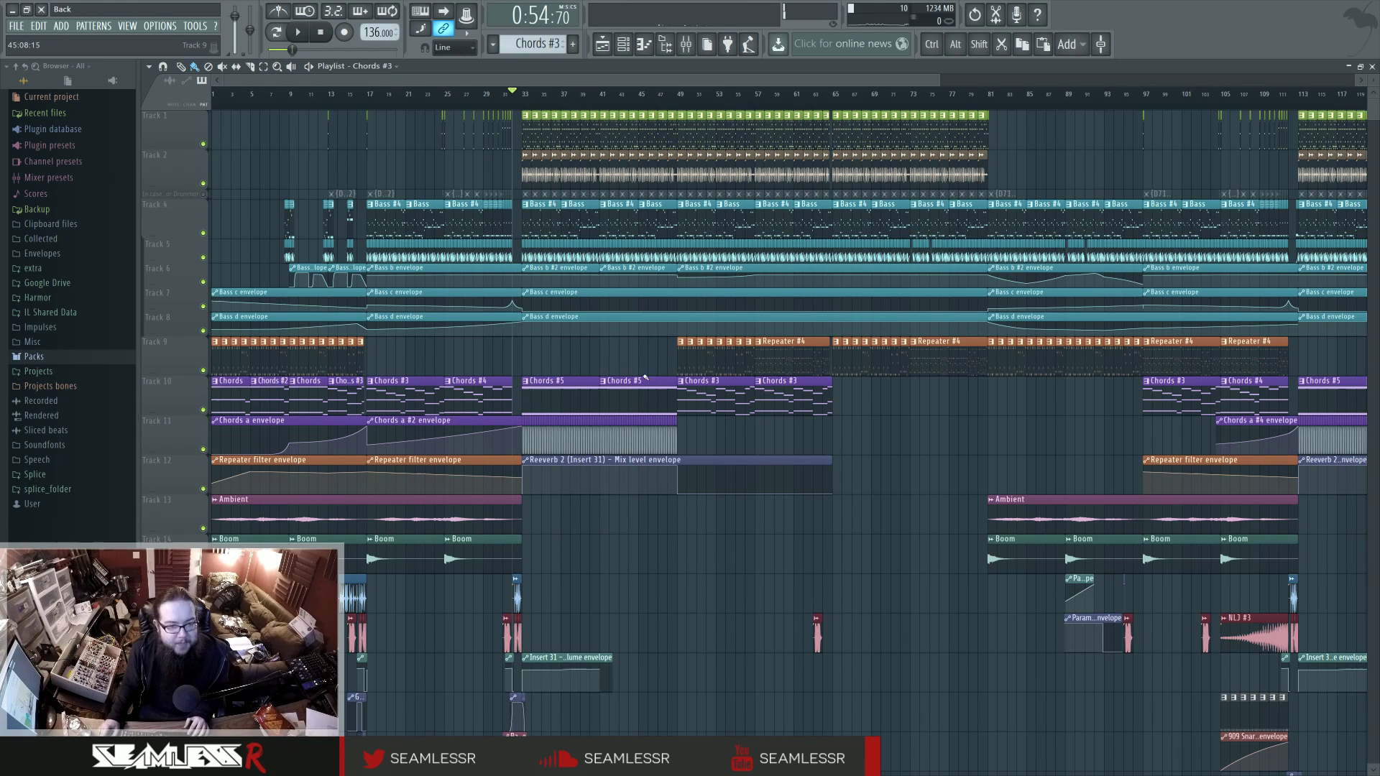
key("Home")
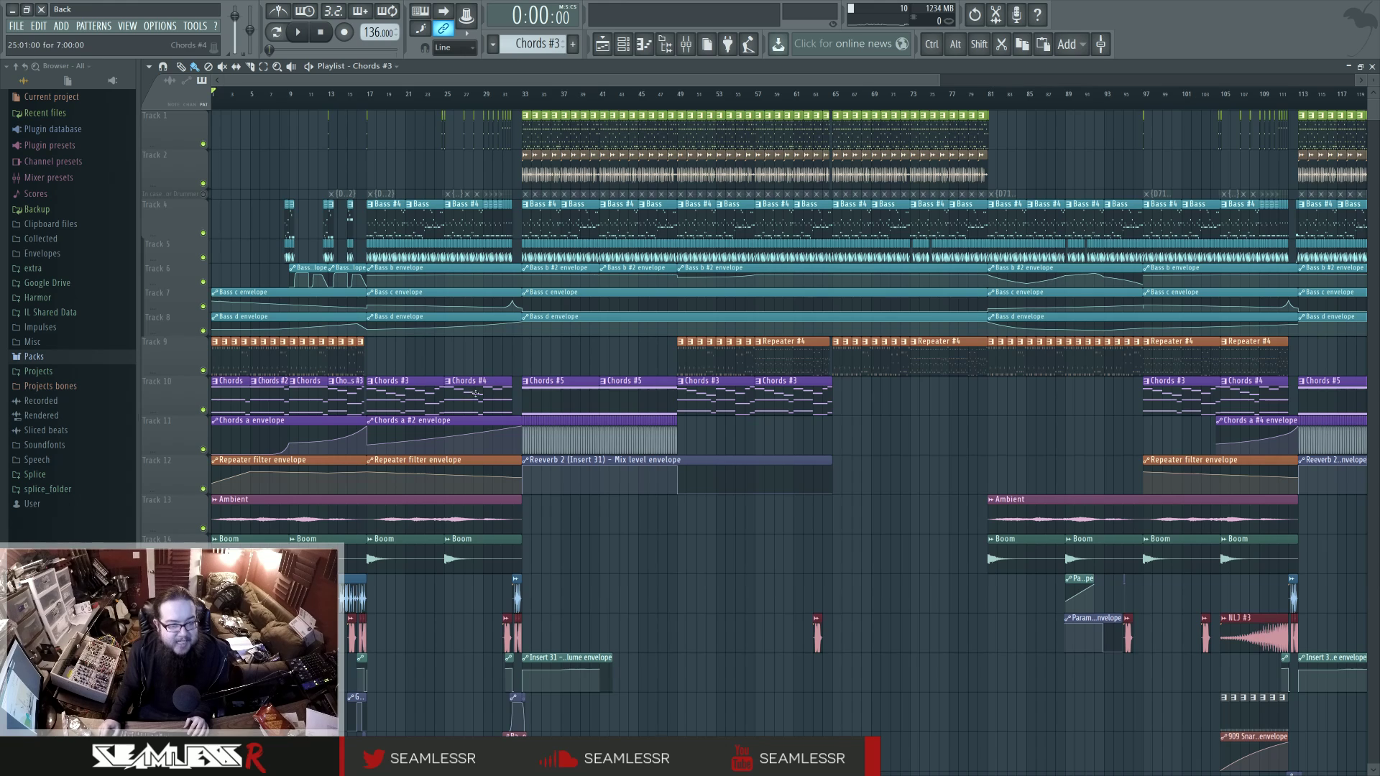
right_click(203, 371)
key("space")
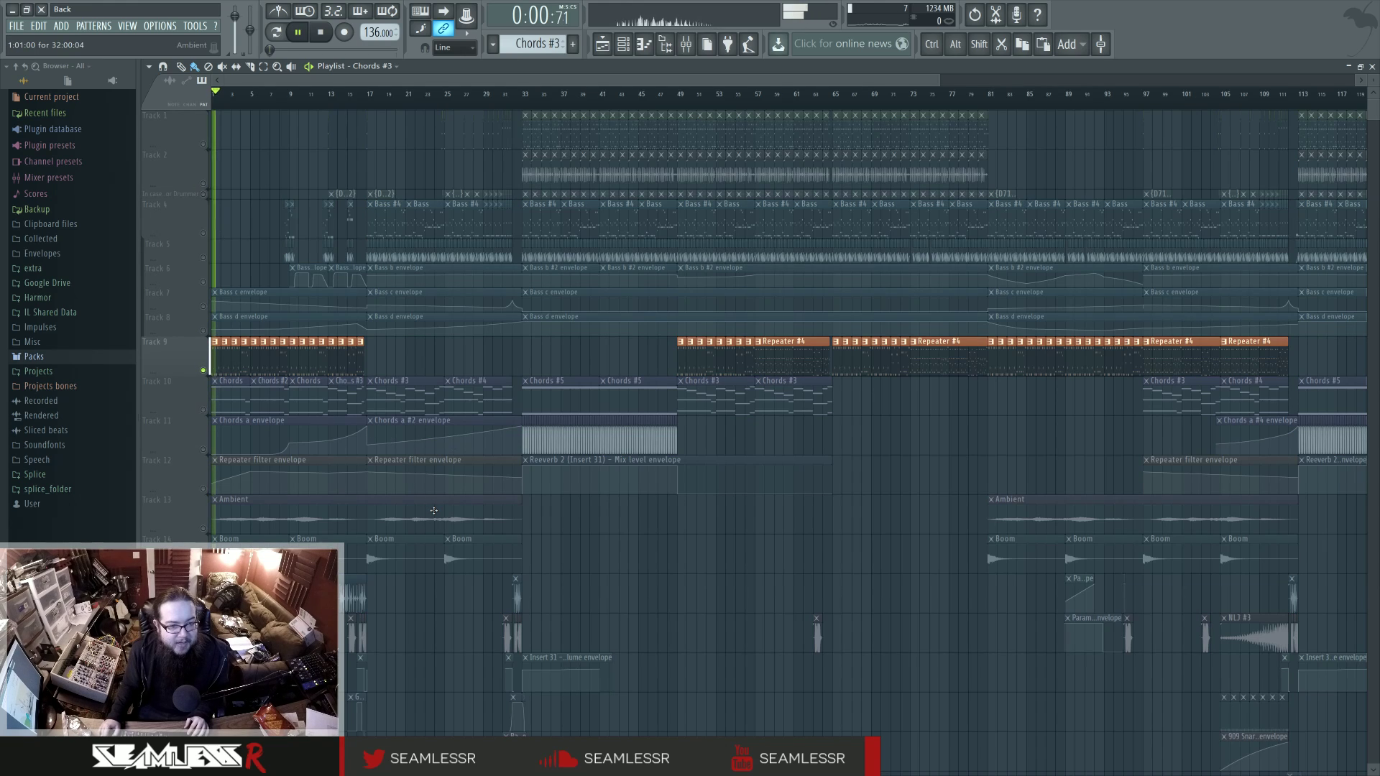
key("space")
Audition the soloed Repeater track from bars 49, 65 and 57, then stop playback
left_click(686, 106)
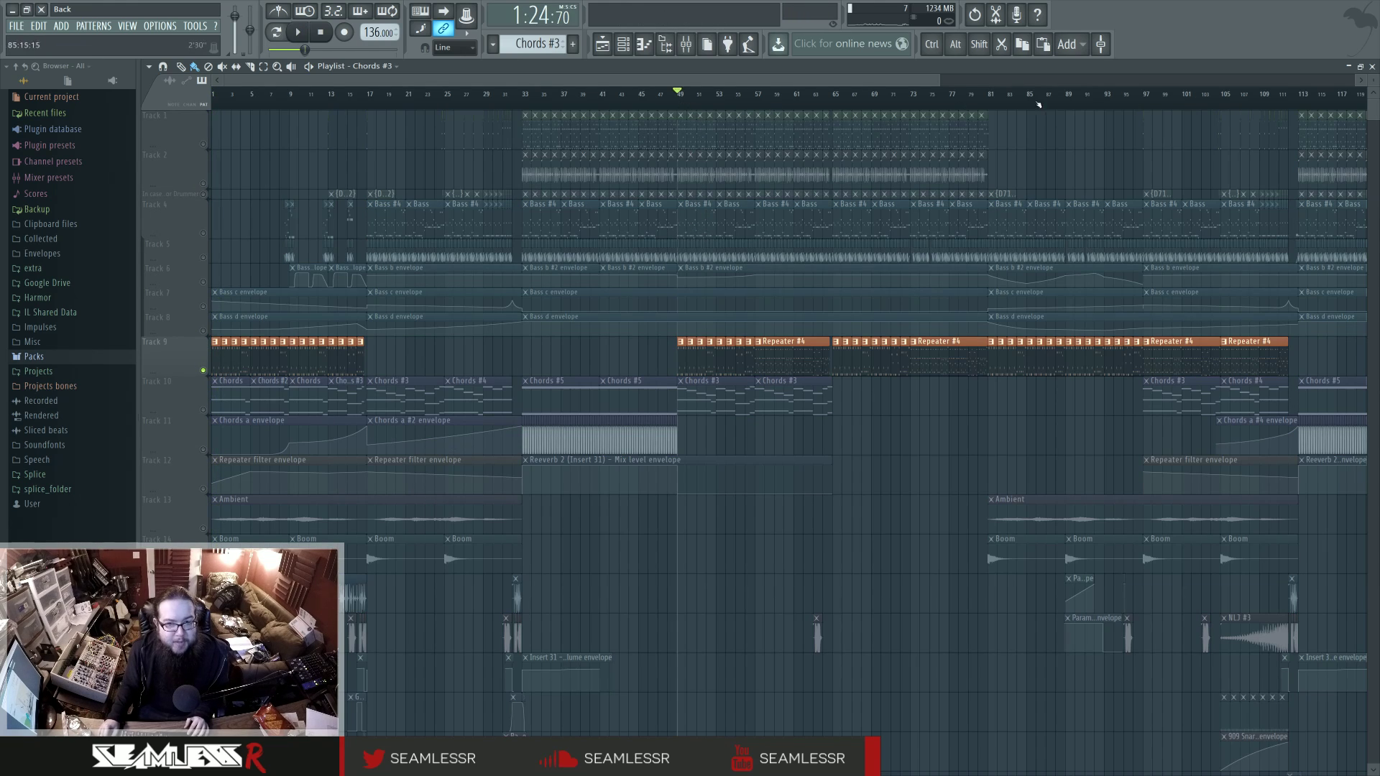
key("space")
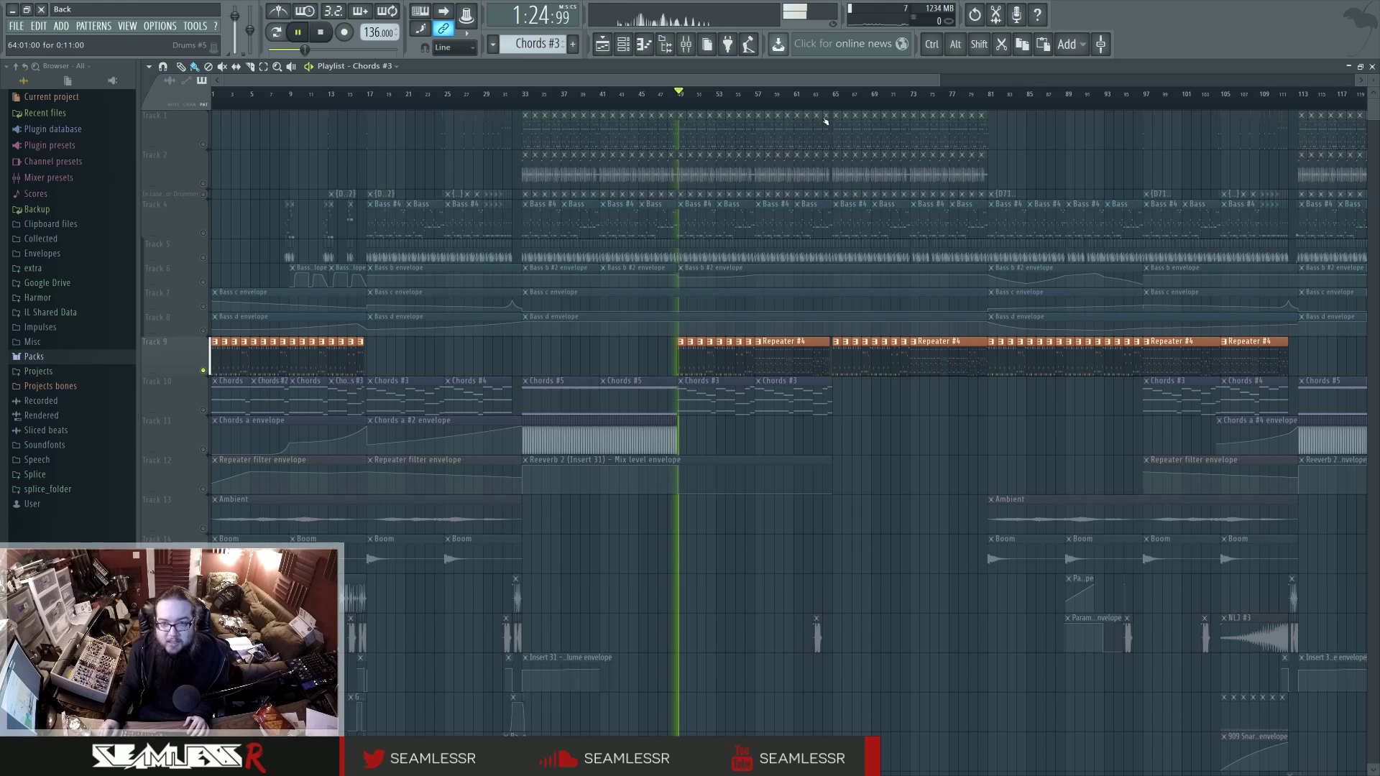
left_click(834, 94)
key("space")
scroll(718, 412, "up", 4)
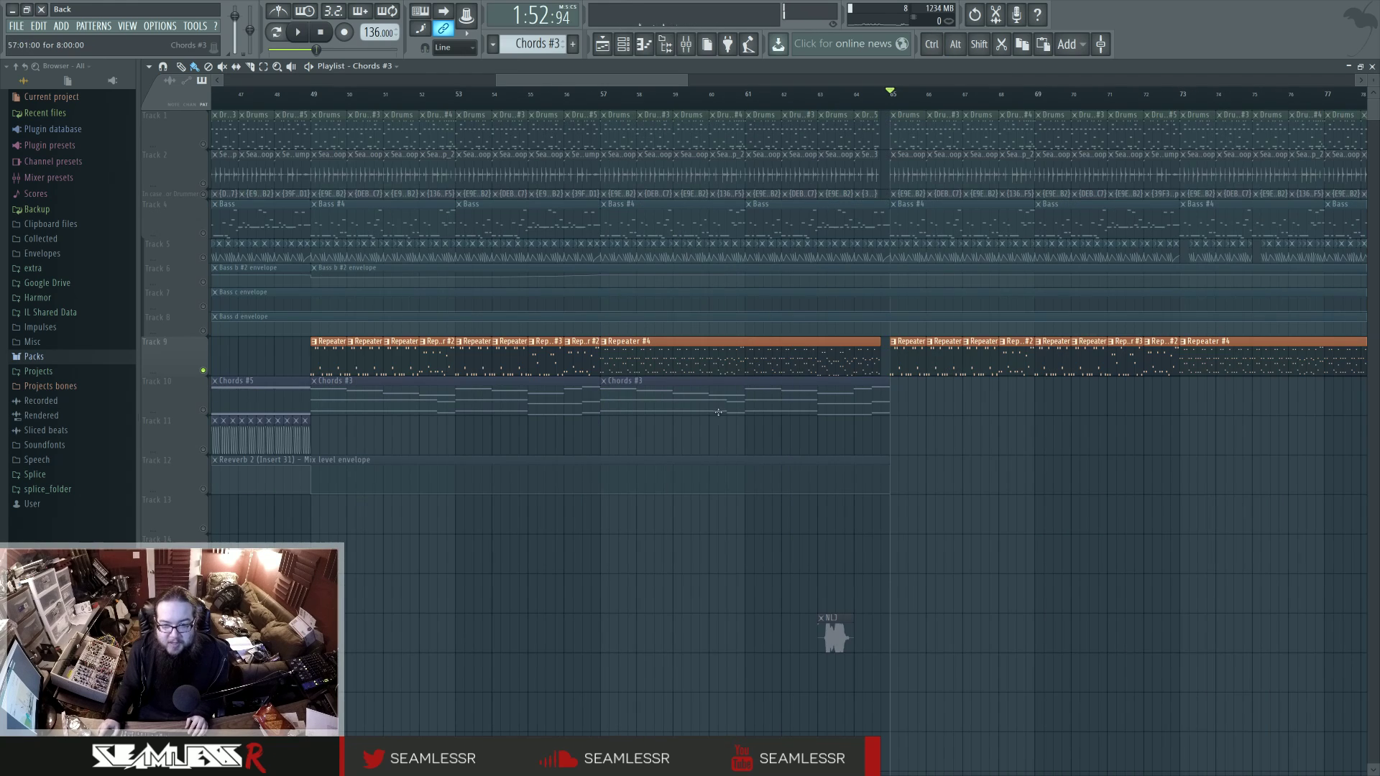
left_click(604, 97)
key("space")
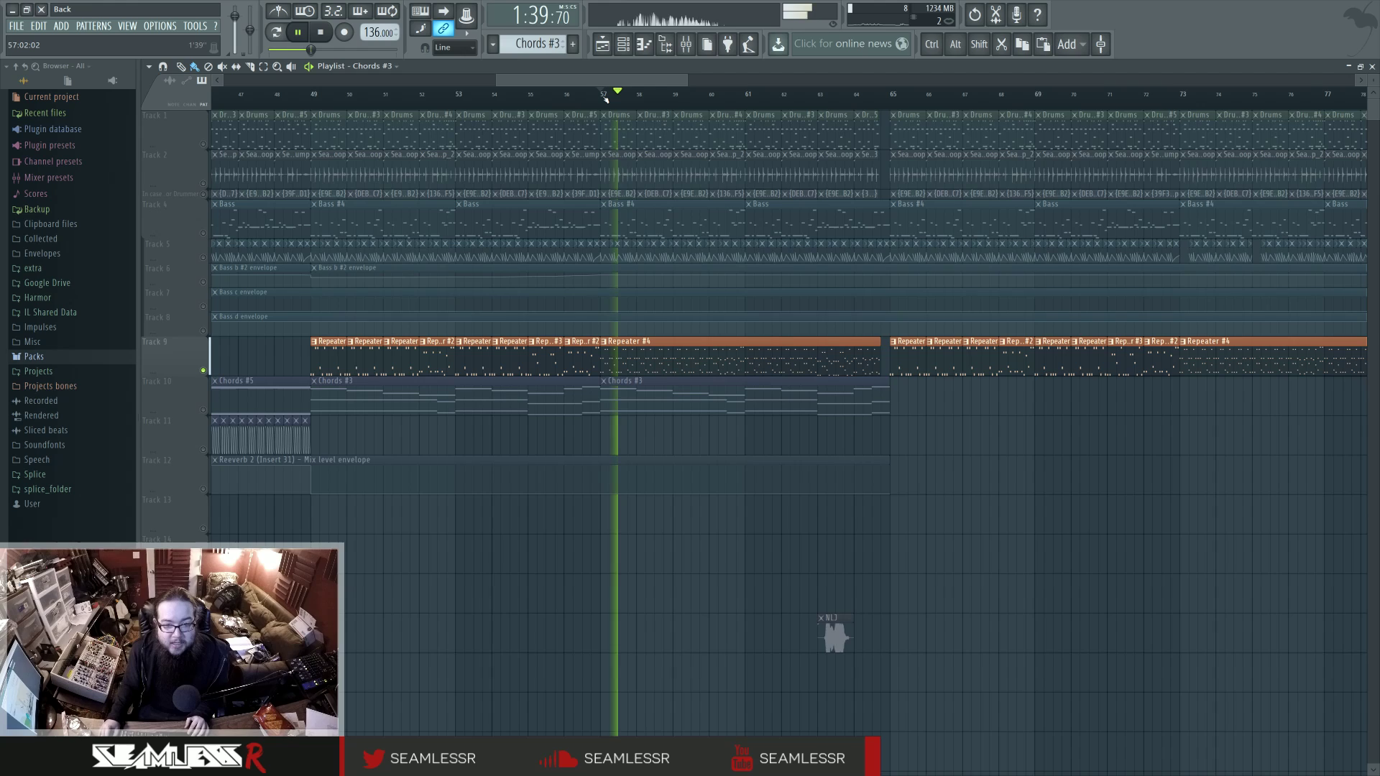
key("space")
Open the Repeater #4 pattern in the piano roll, switch playback to pattern mode and play it
double_click(456, 369)
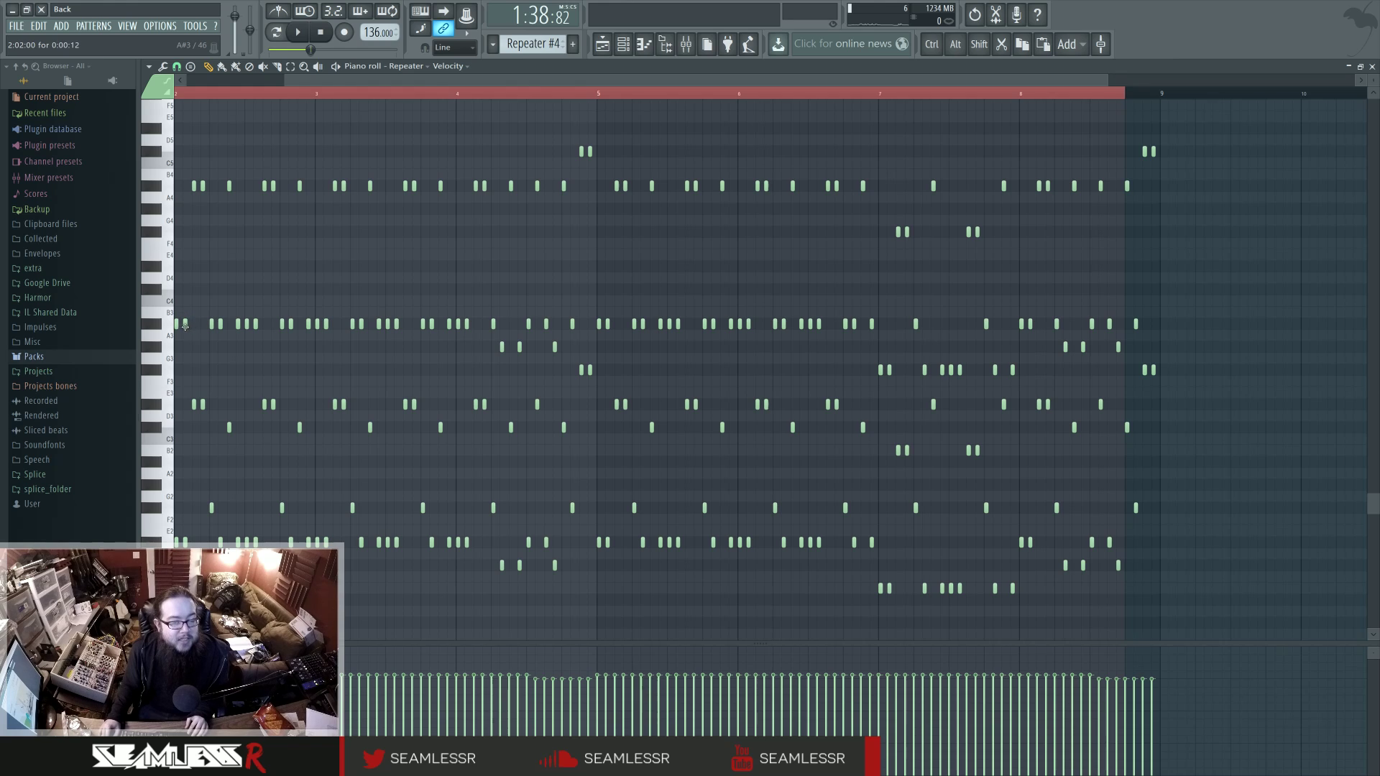
scroll(276, 360, "up", 3)
scroll(276, 361, "down", 3)
left_click(281, 32)
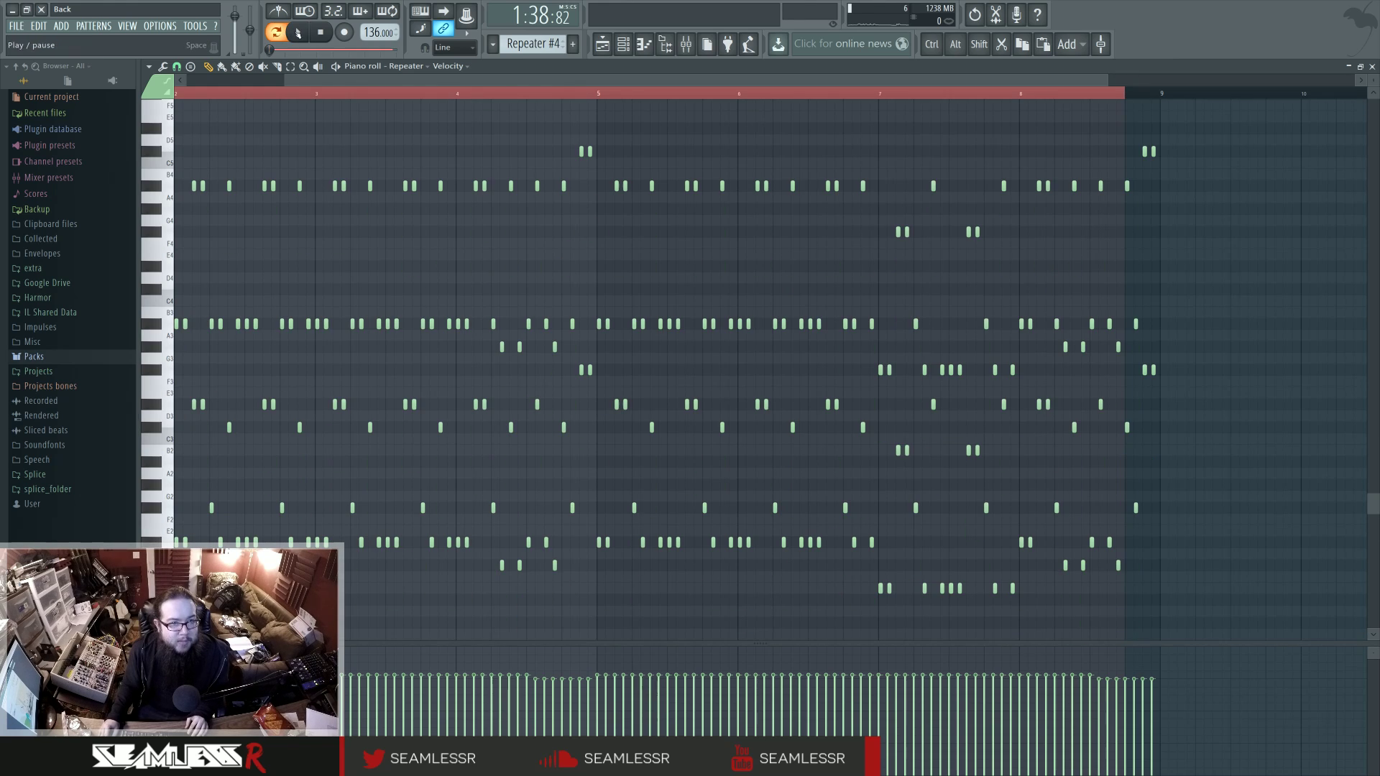
left_click(298, 32)
Return to the playlist and open the Repeater #3 clip's notes in the piano roll
left_click(602, 43)
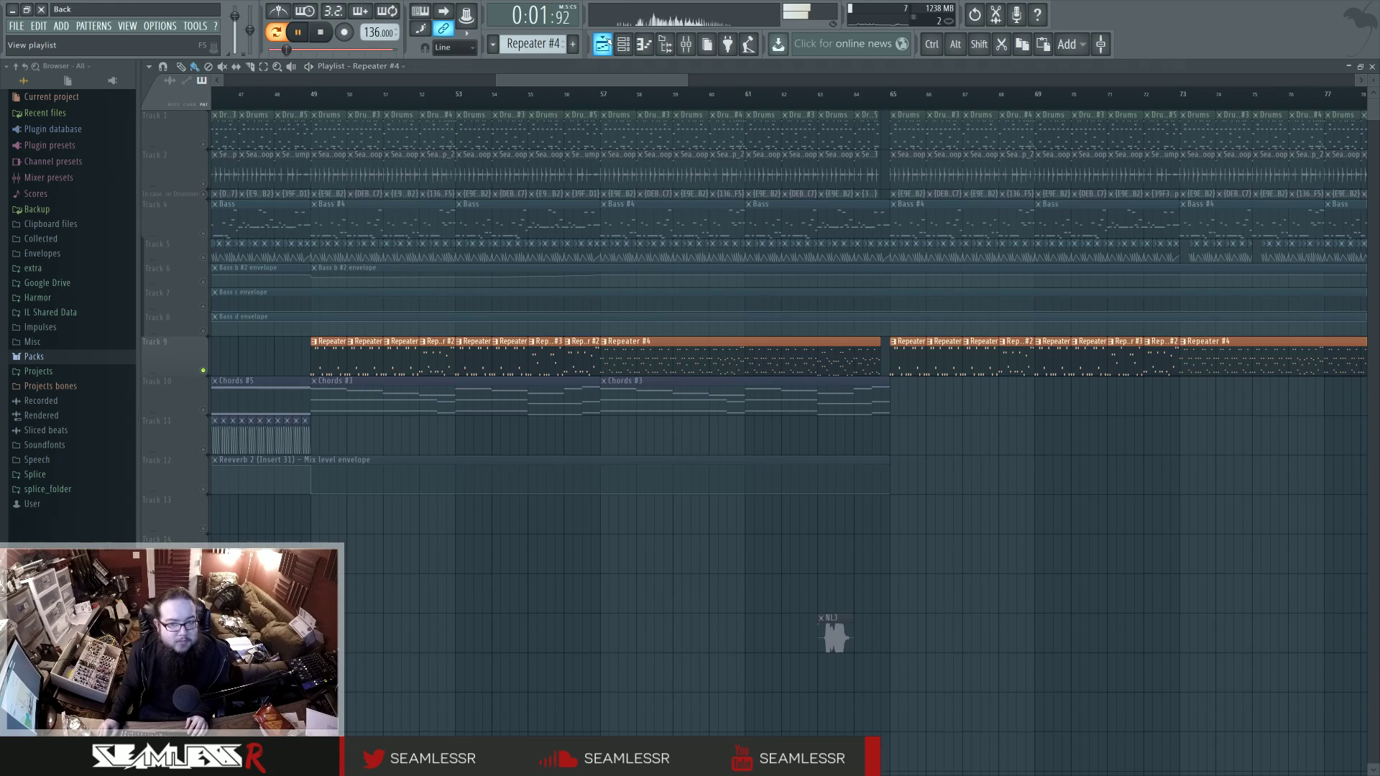
double_click(520, 367)
scroll(519, 367, "down", 3)
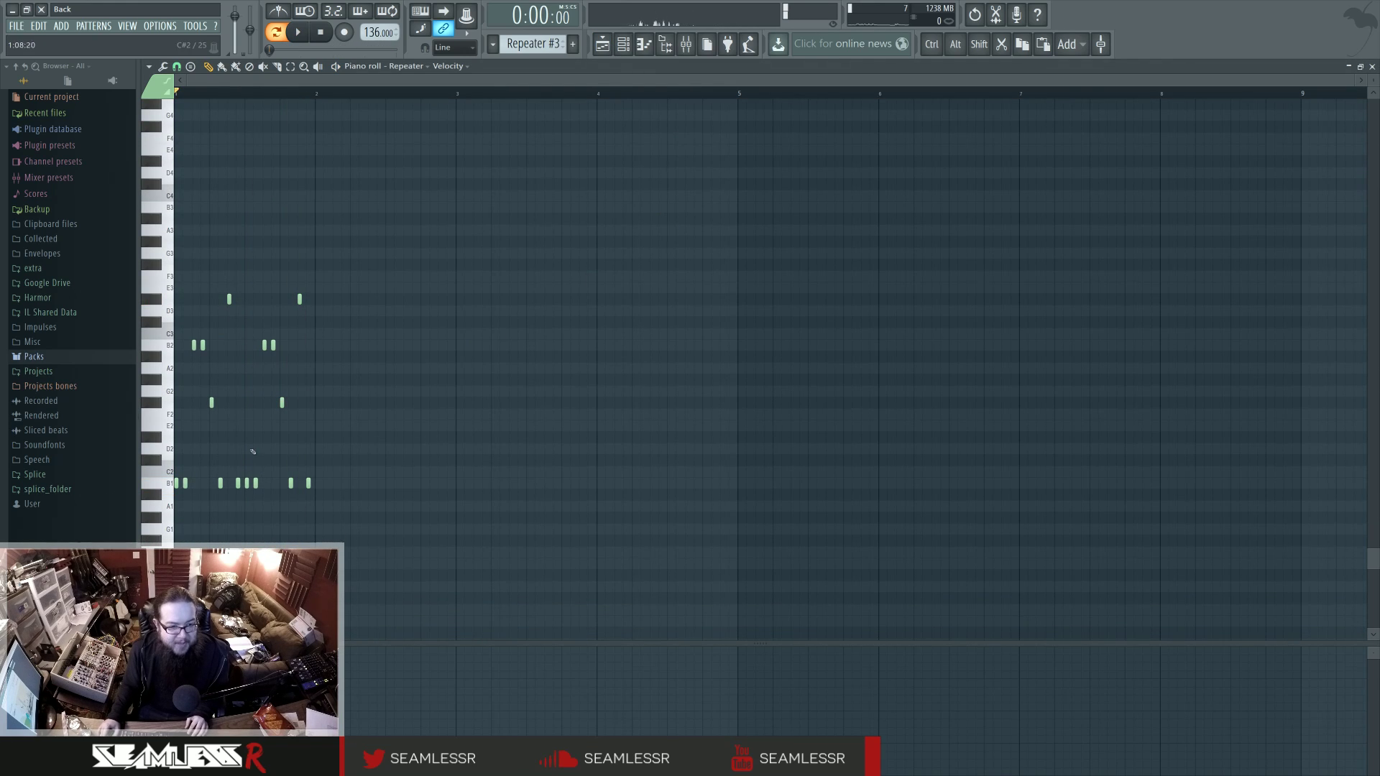
Open the Repeater channel's Harmor from the channel rack, reposition its window and play the Repeater #3 pattern
left_click(624, 44)
key("space")
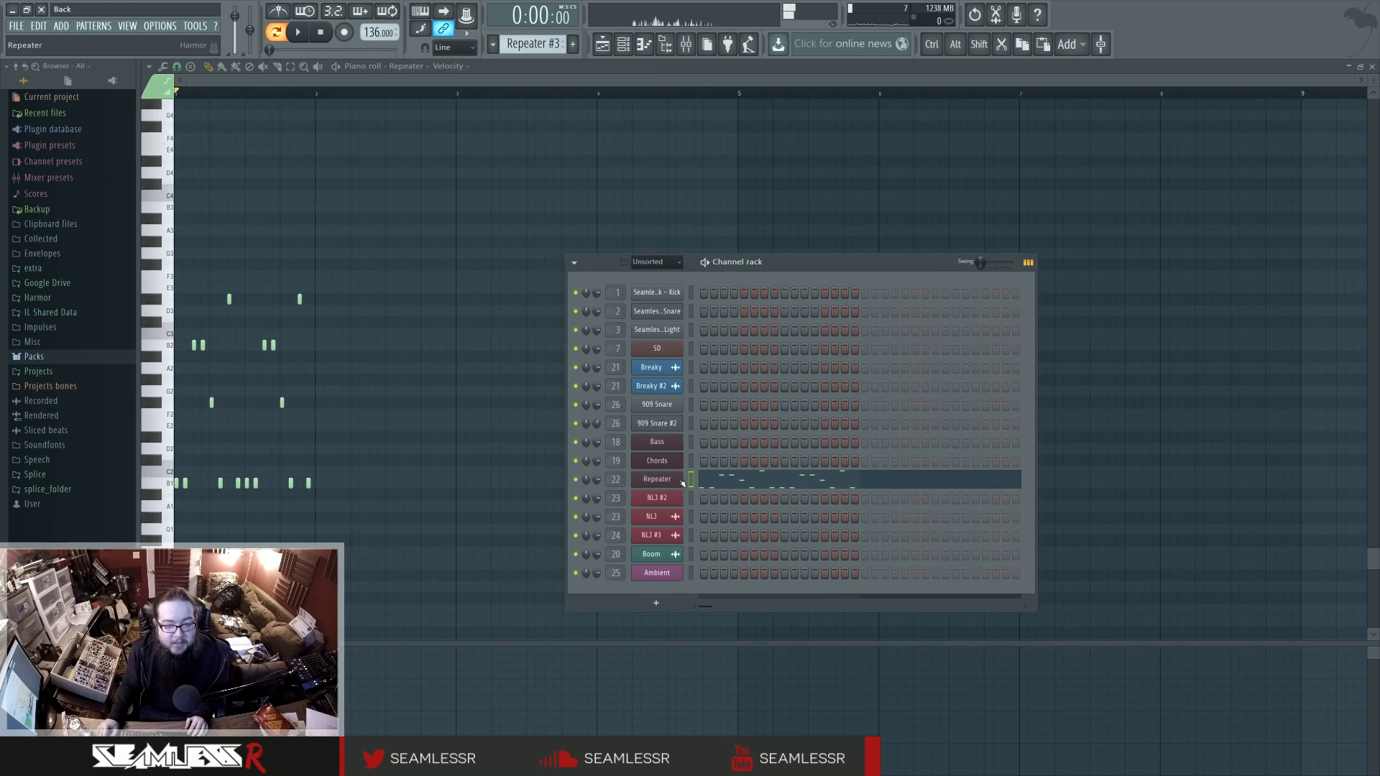
left_click(671, 483)
left_click_drag(813, 190, 573, 174)
key("space")
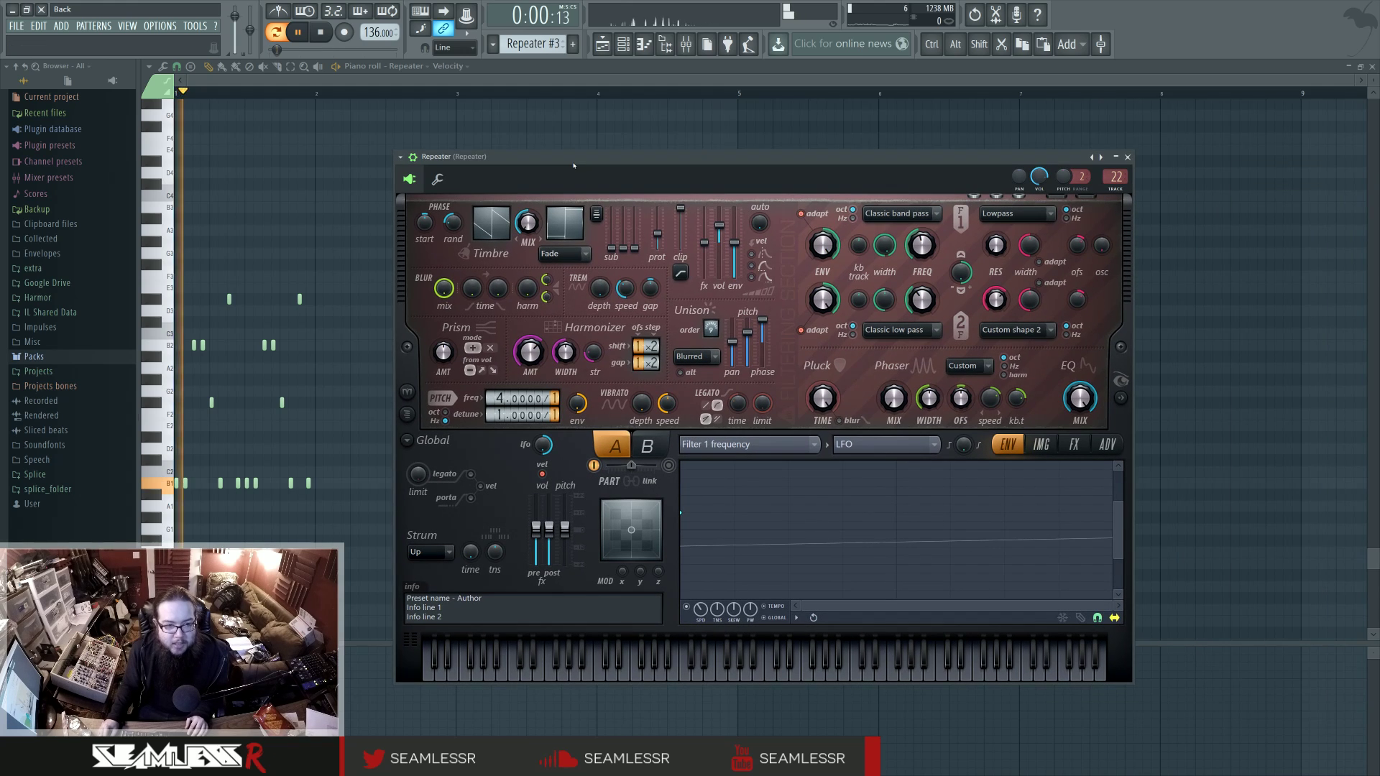
key("space")
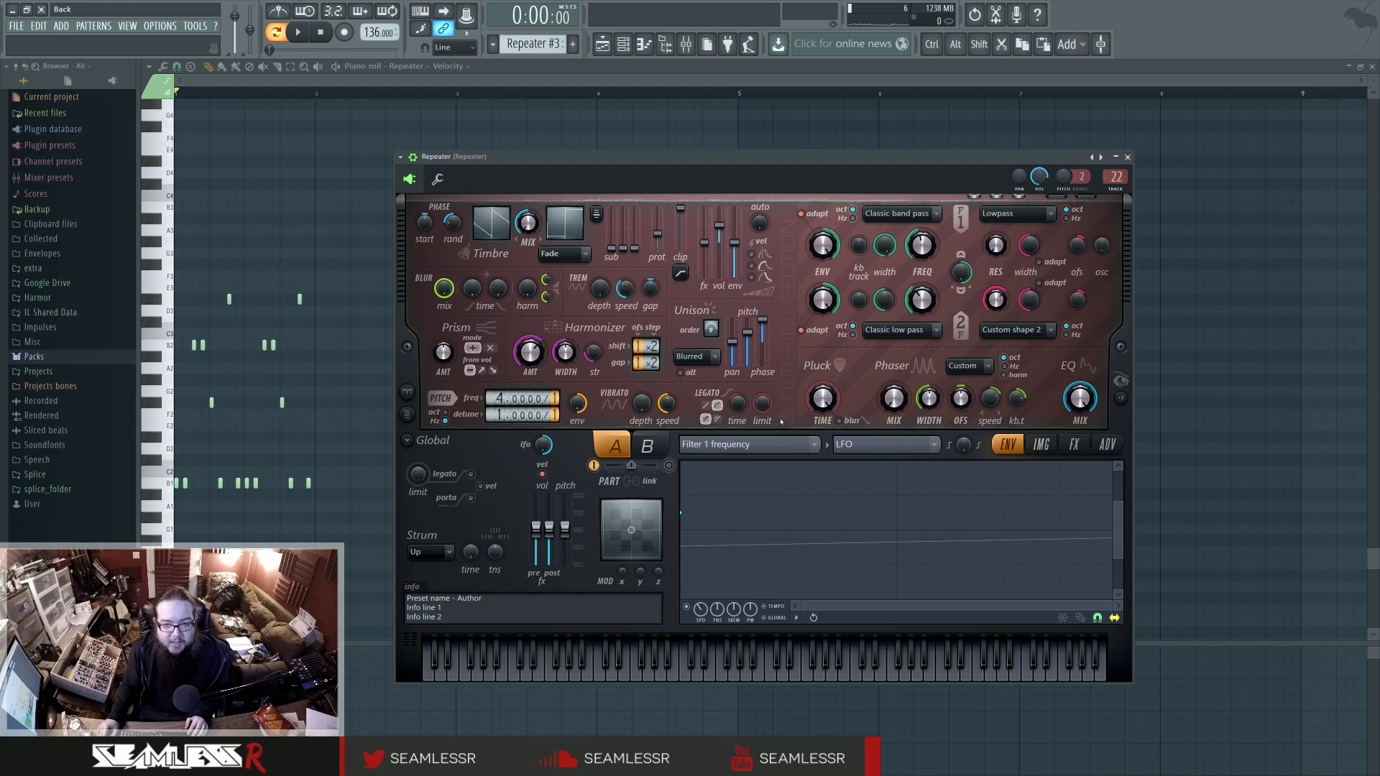
Expand Harmor's spectral display, then return to the playlist and switch playback back to song mode
left_click(1122, 399)
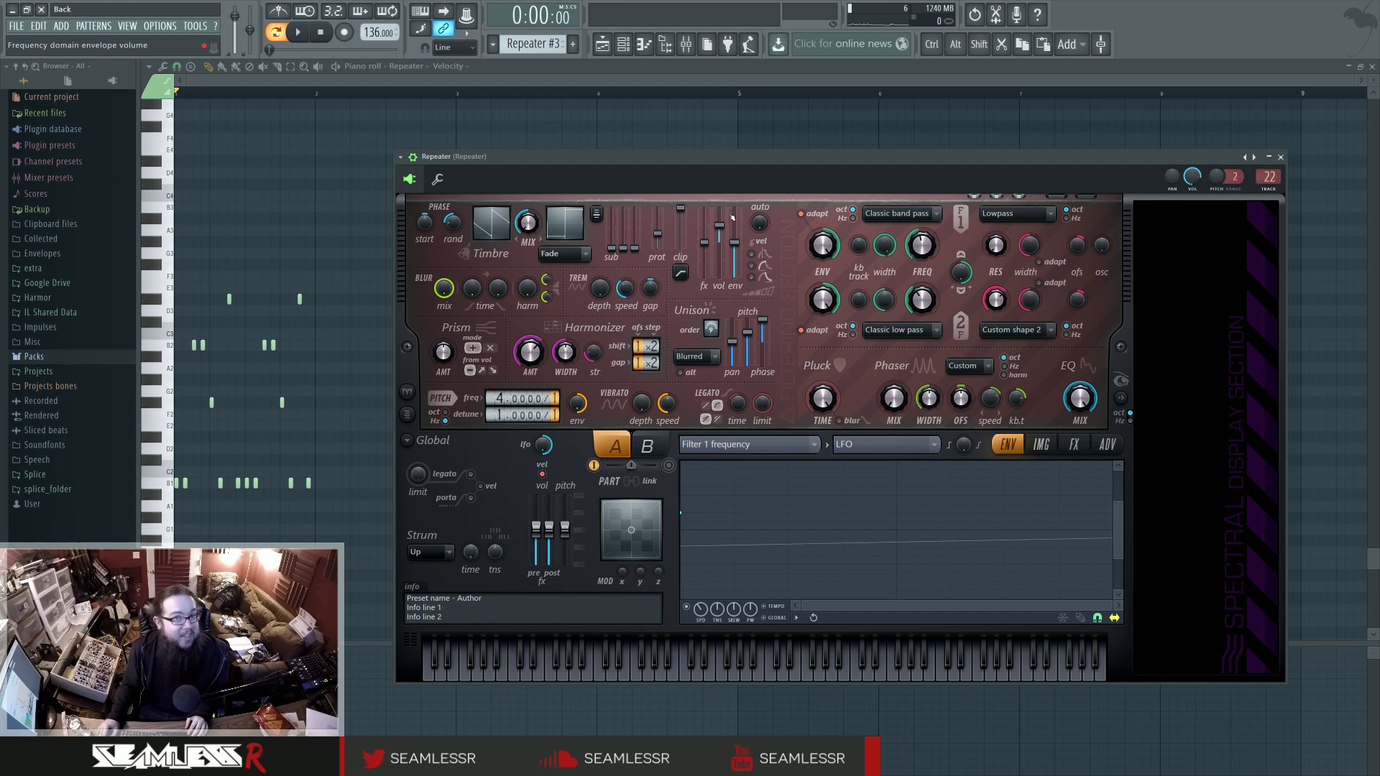
key("F5")
key("l")
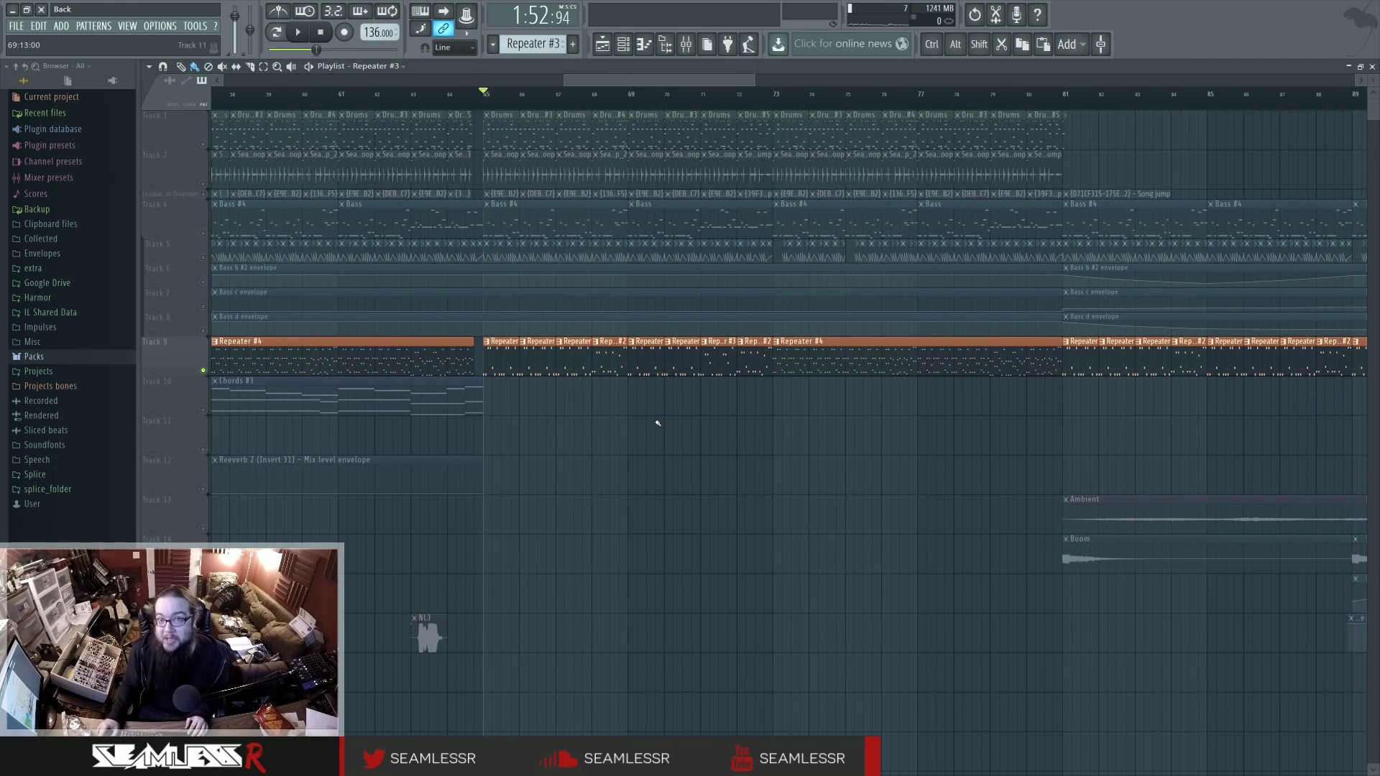
left_click(164, 26)
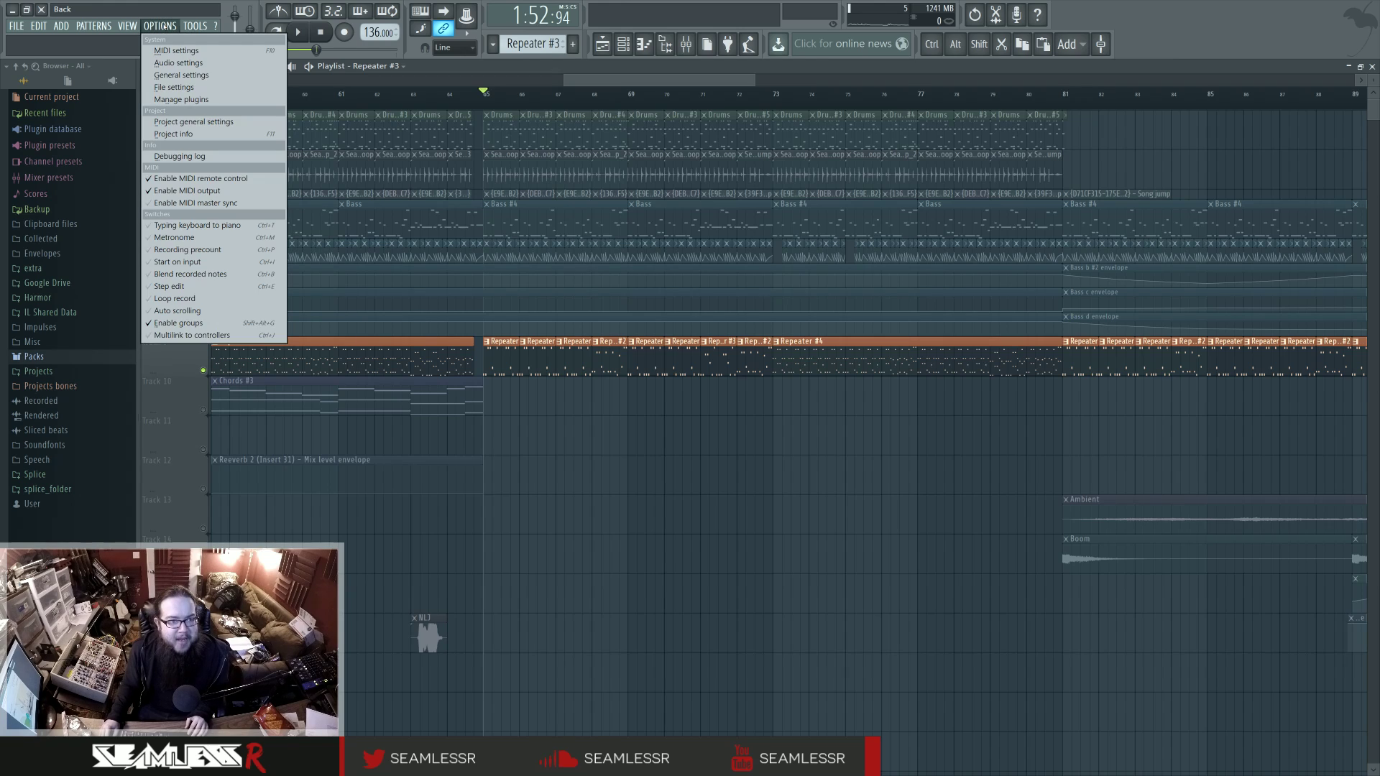
left_click(124, 10)
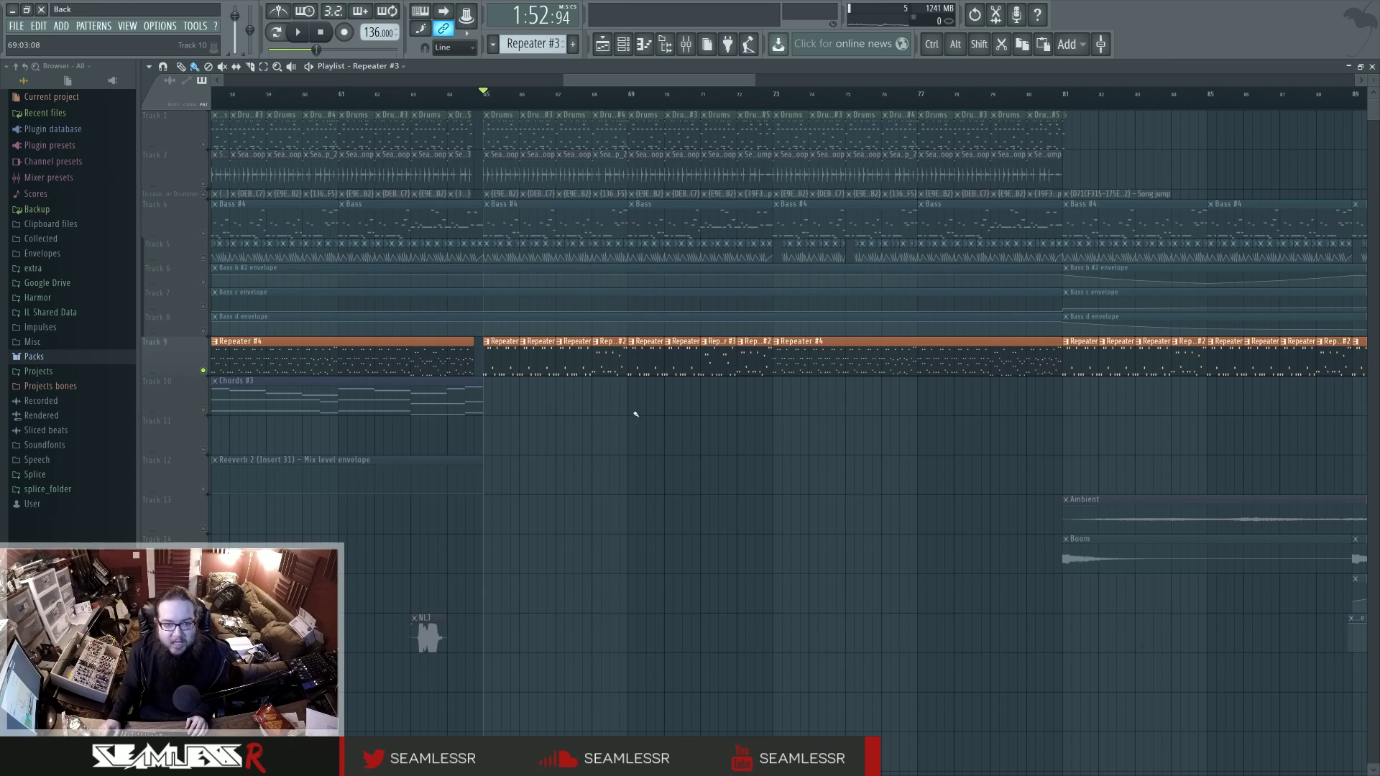
left_click(521, 216, "ctrl")
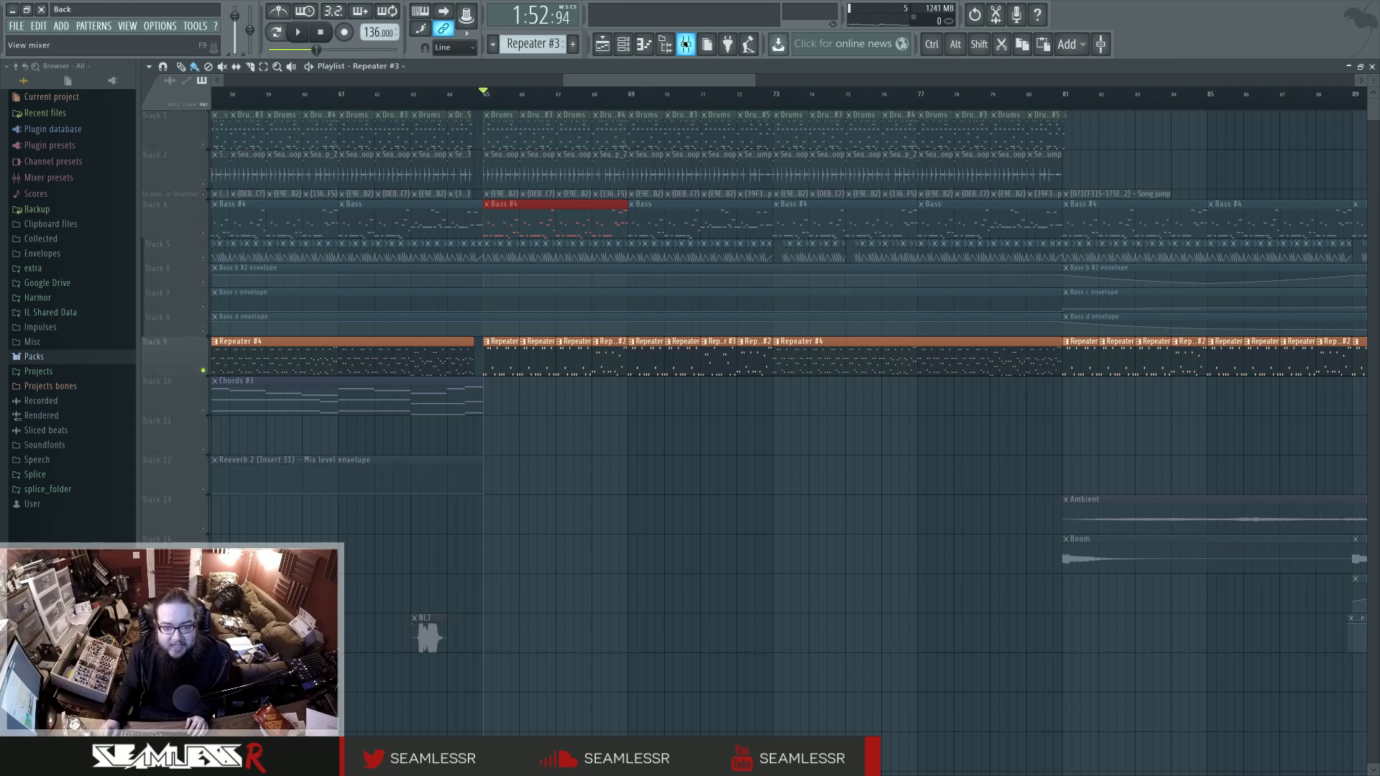
Show the mixer and open the Repeater channel's Harmor from the channel rack
key("F9")
left_click(644, 44)
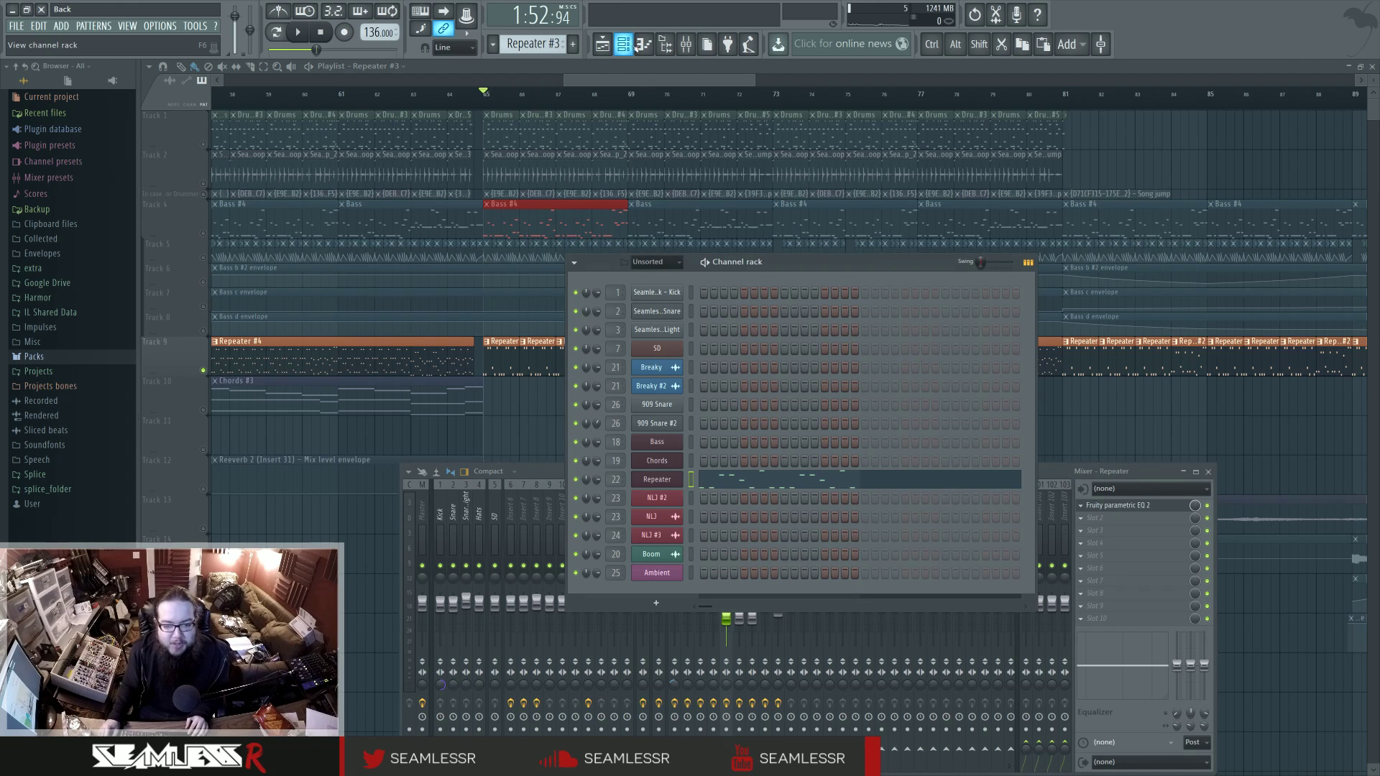
left_click(668, 486)
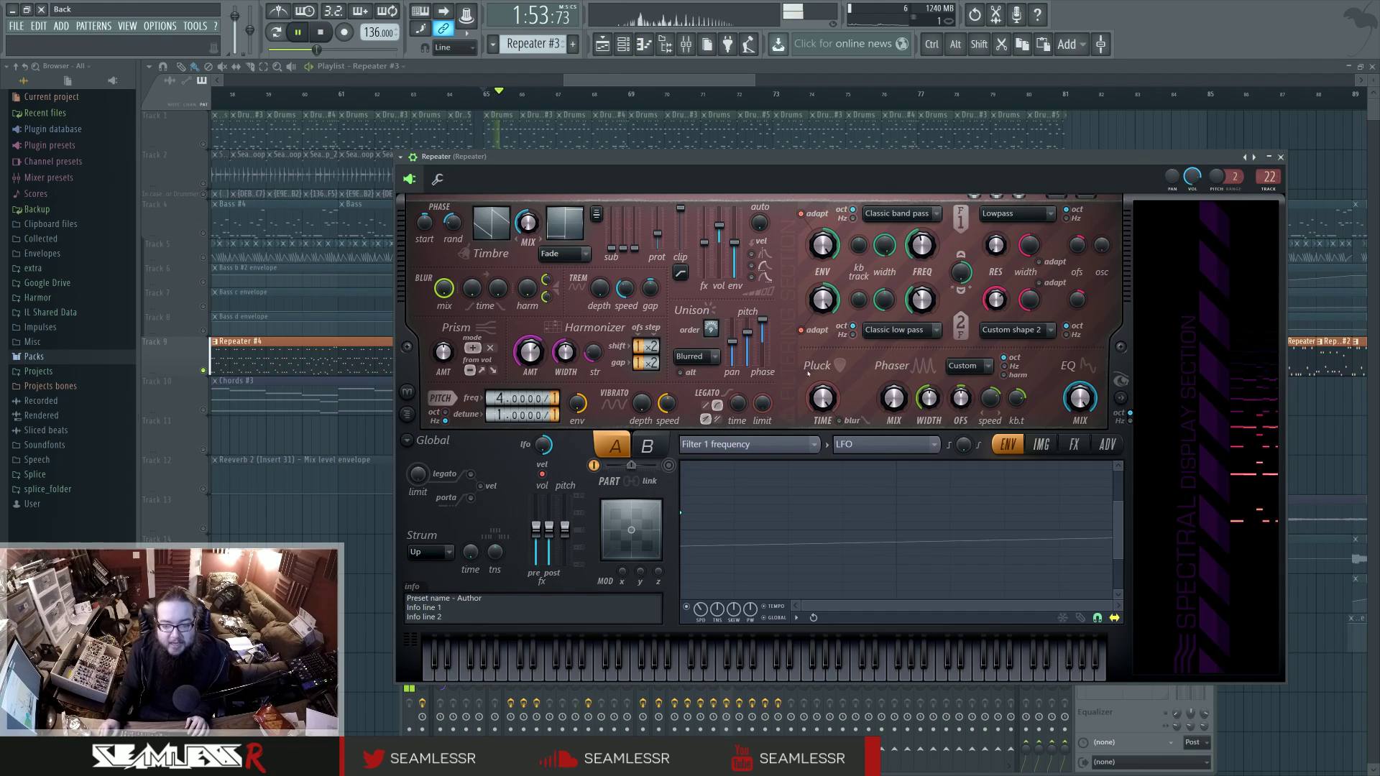
Open the Fruity parametric EQ 2 on the Repeater mixer track, play the part through it, and return to Harmor
double_click(1269, 177)
left_click(1164, 506)
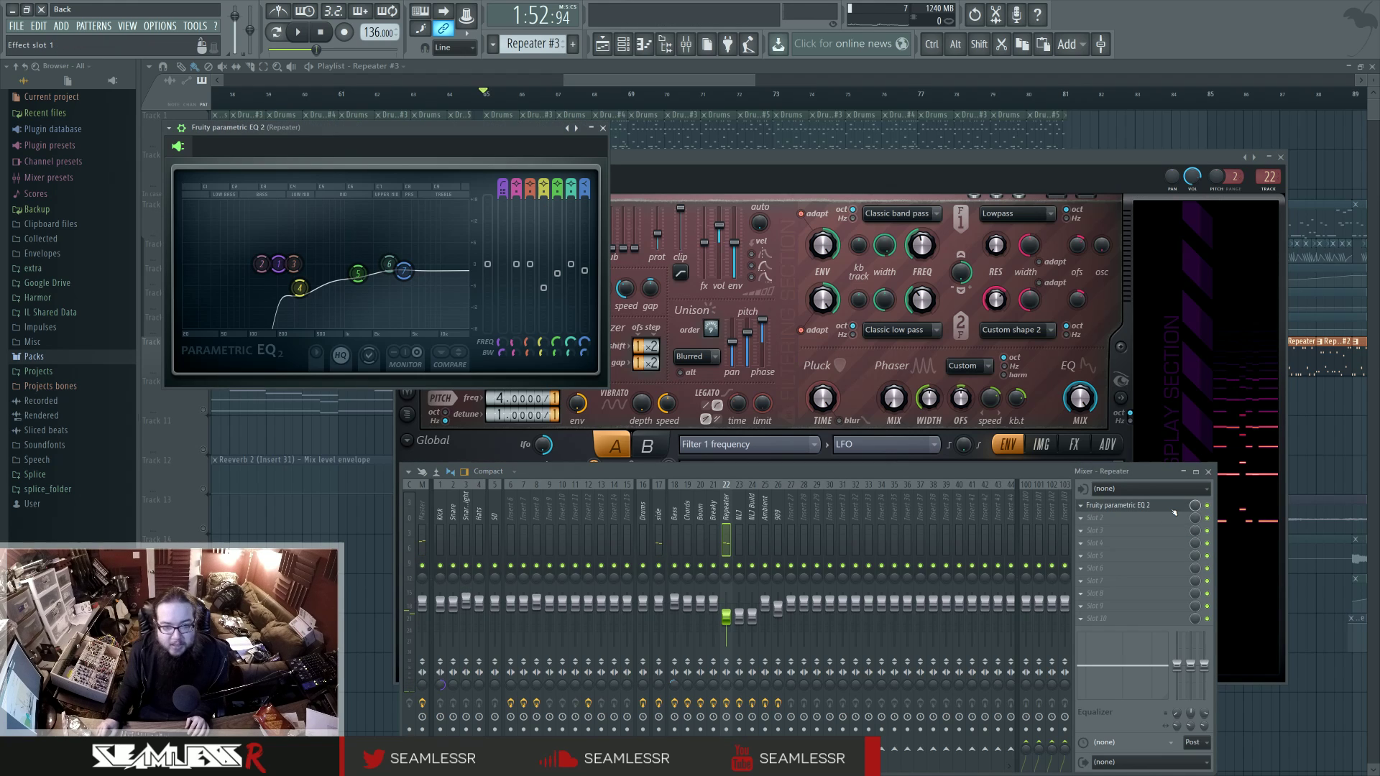
key("space")
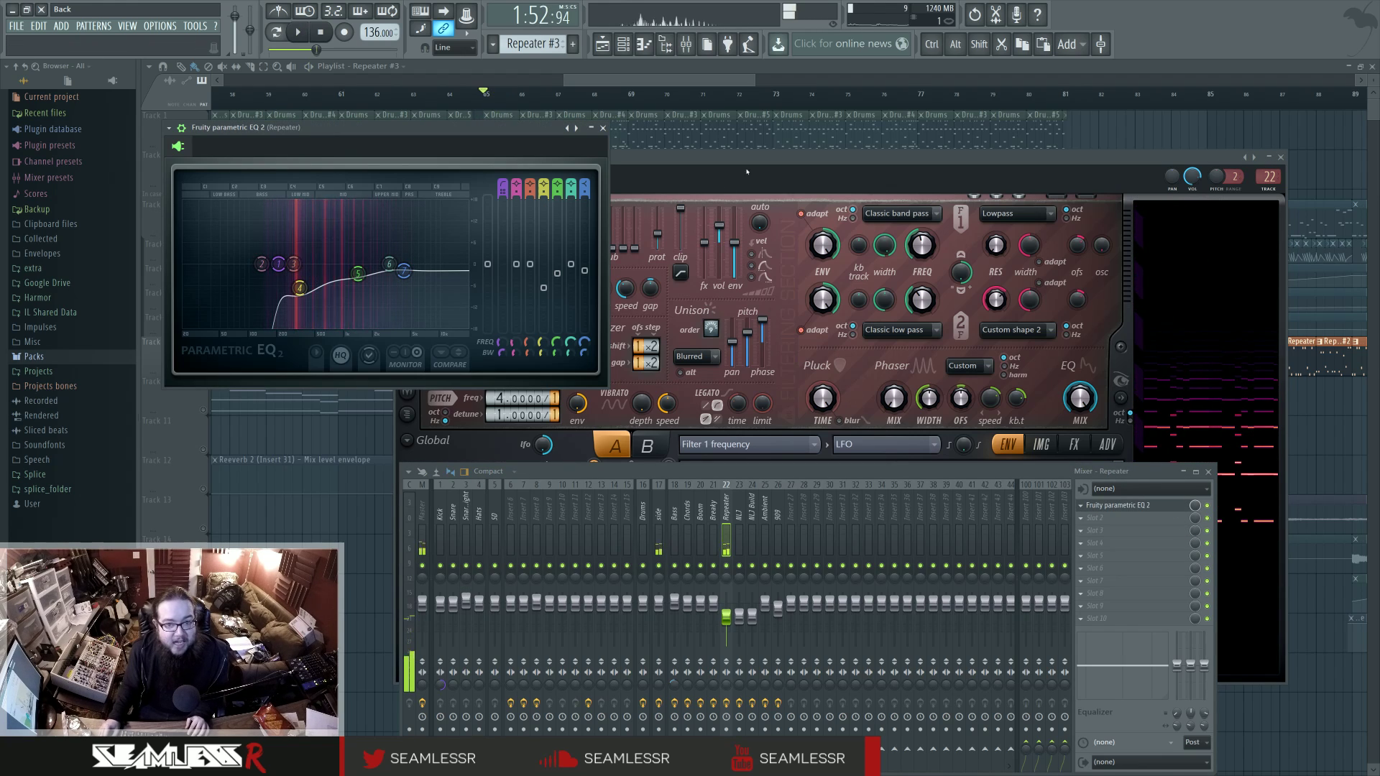
left_click(846, 425)
key("space")
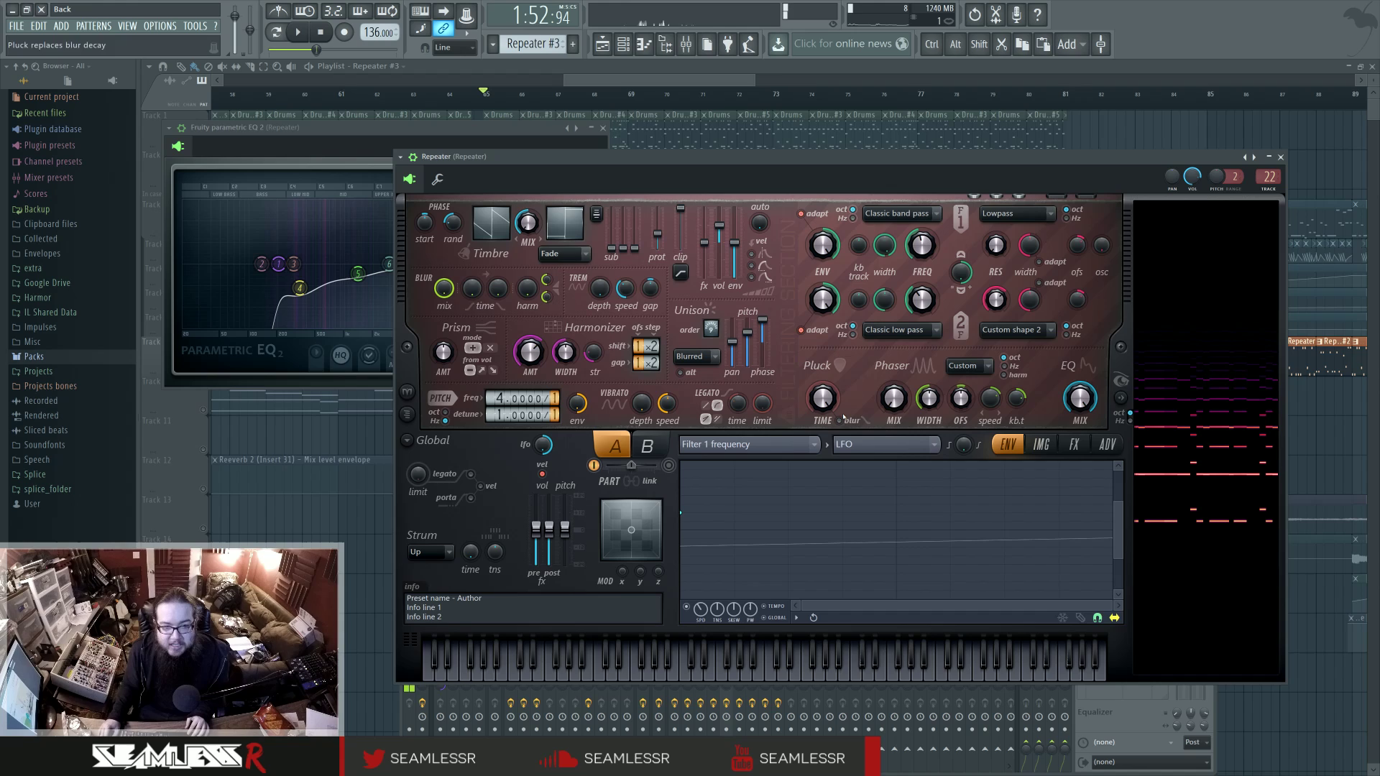
Display the Harmonic unison pitch curve in Harmor's envelope editor and play the song
left_click(796, 445)
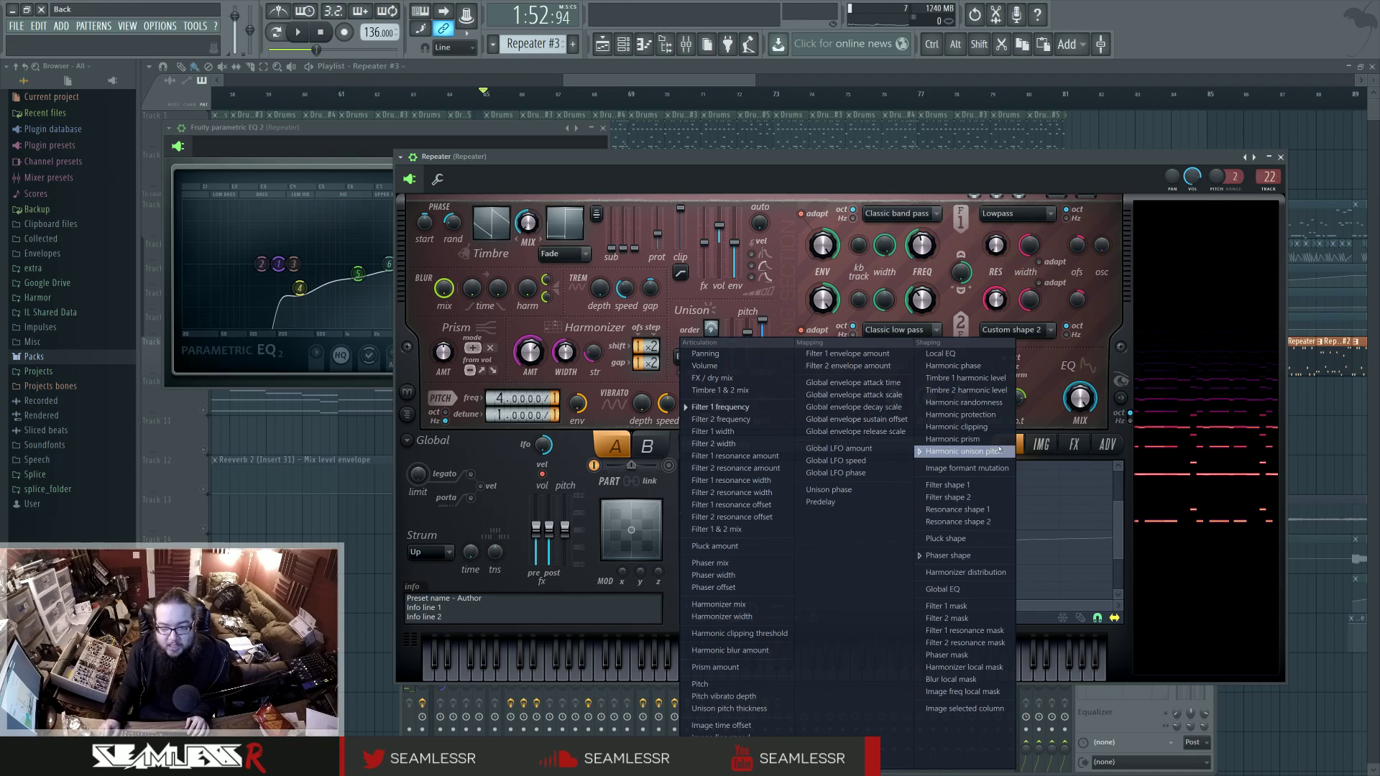
left_click(995, 452)
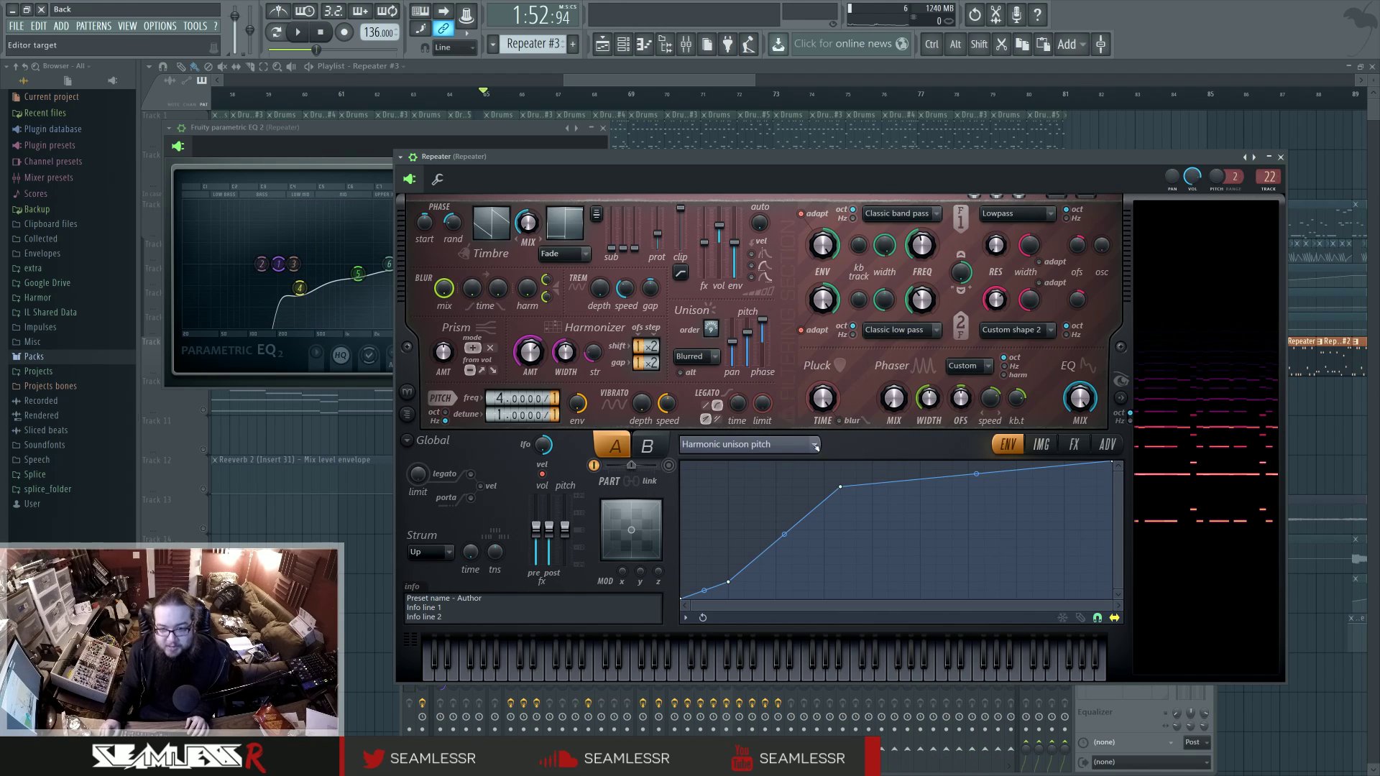
key("space")
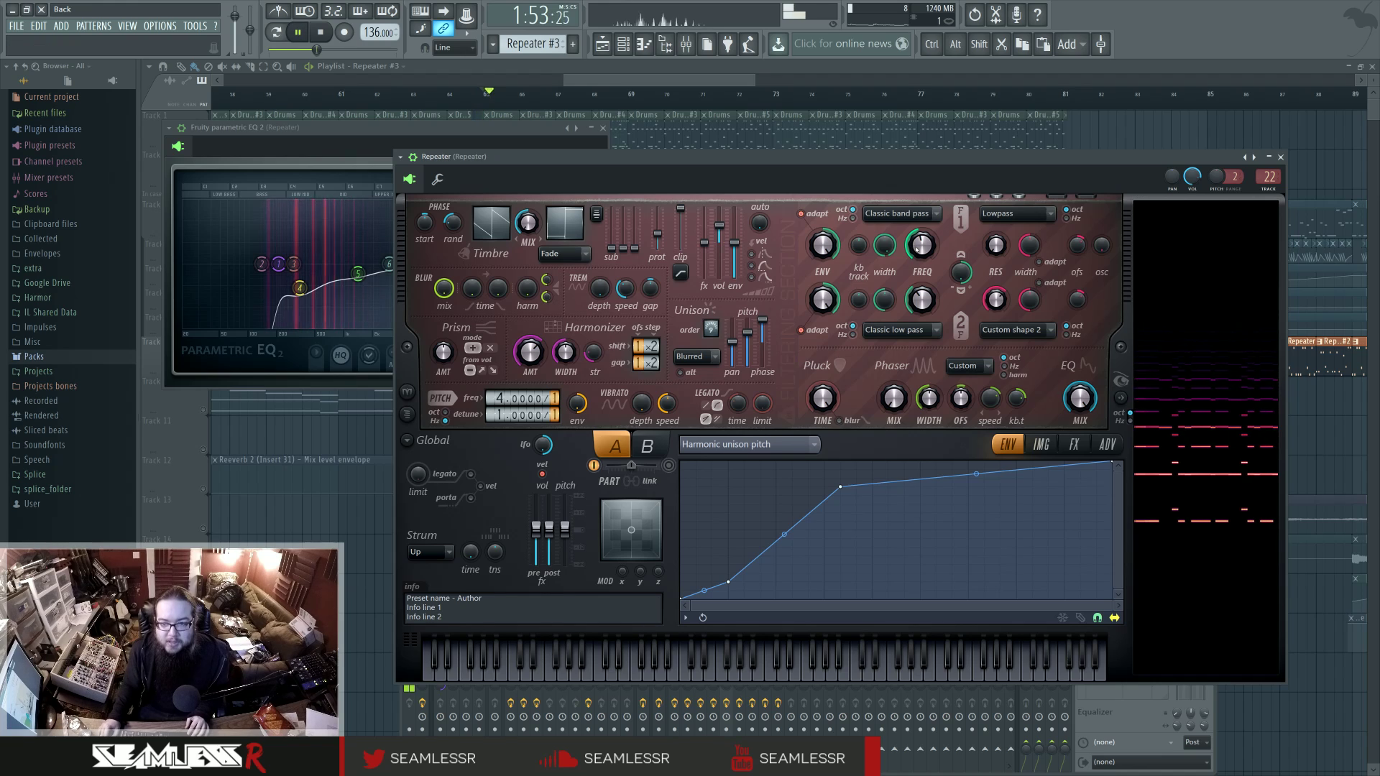
Display the LFO of Harmor's Filter 1 frequency and examine its shape while playing the Repeater part
right_click(919, 240)
left_click(961, 272)
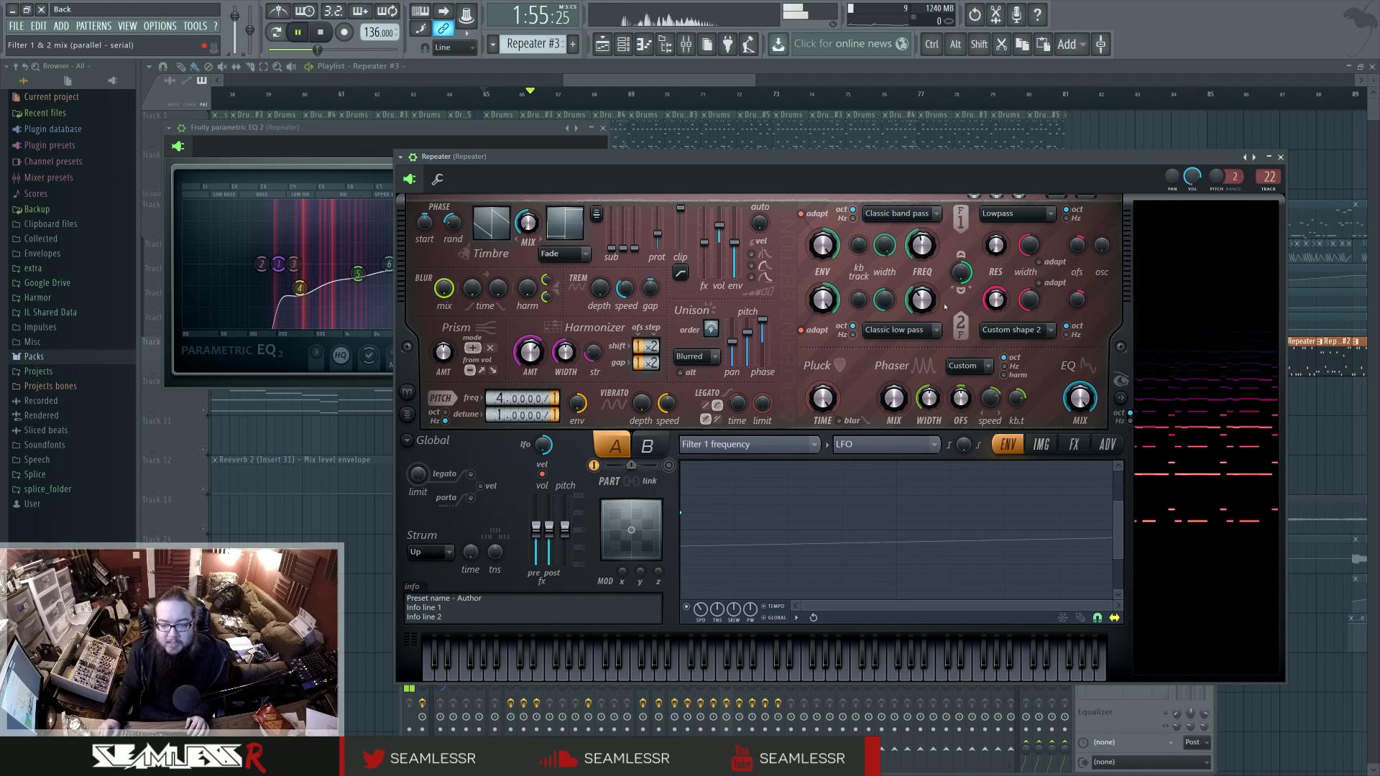
key("space")
left_click(747, 444)
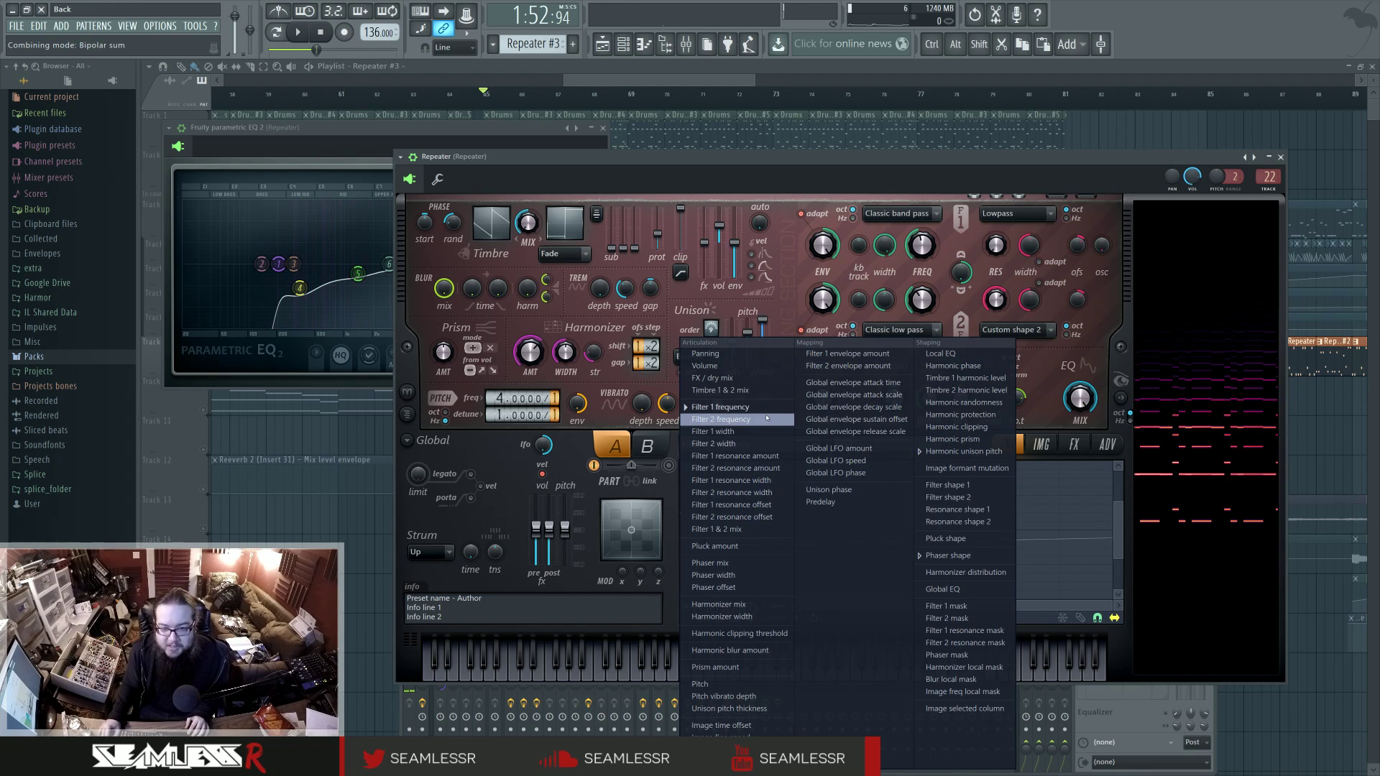
left_click(721, 407)
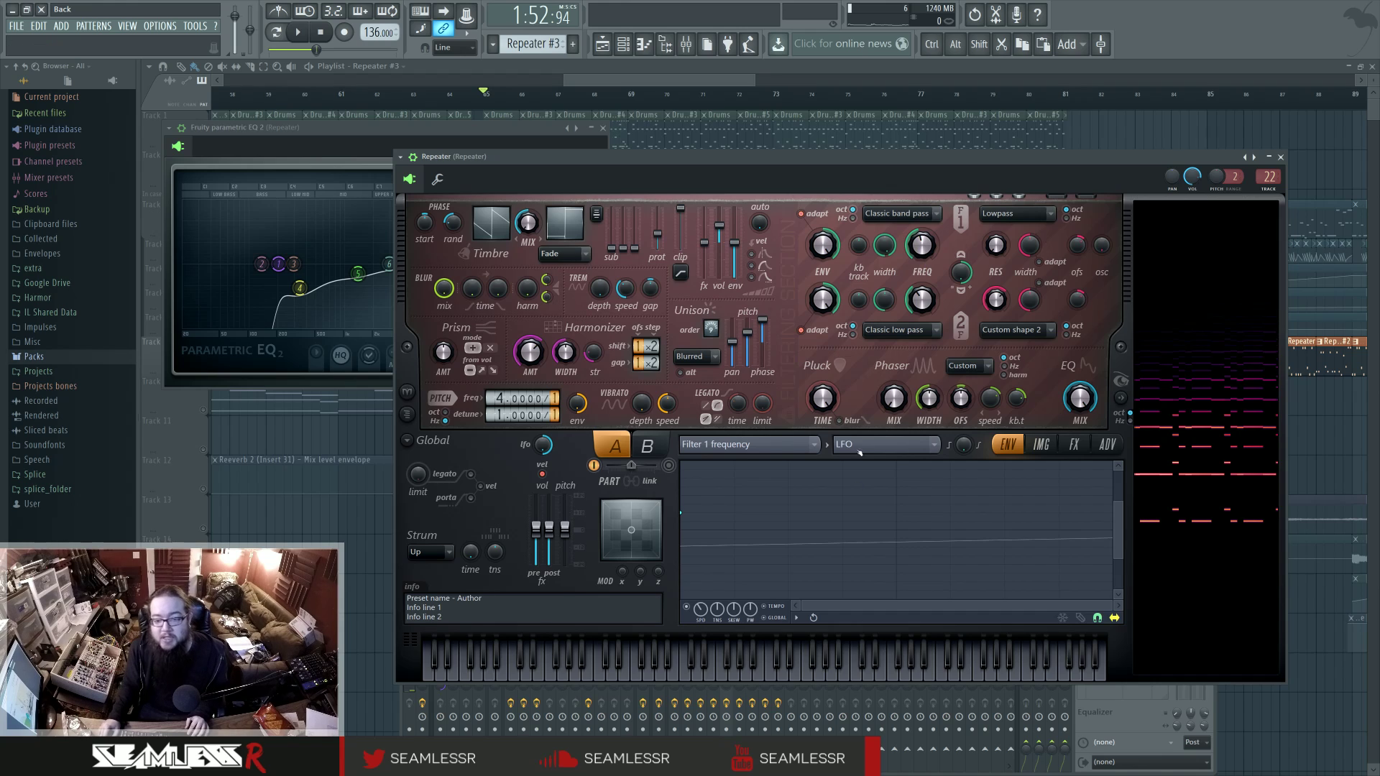
left_click_drag(1113, 606, 1130, 606)
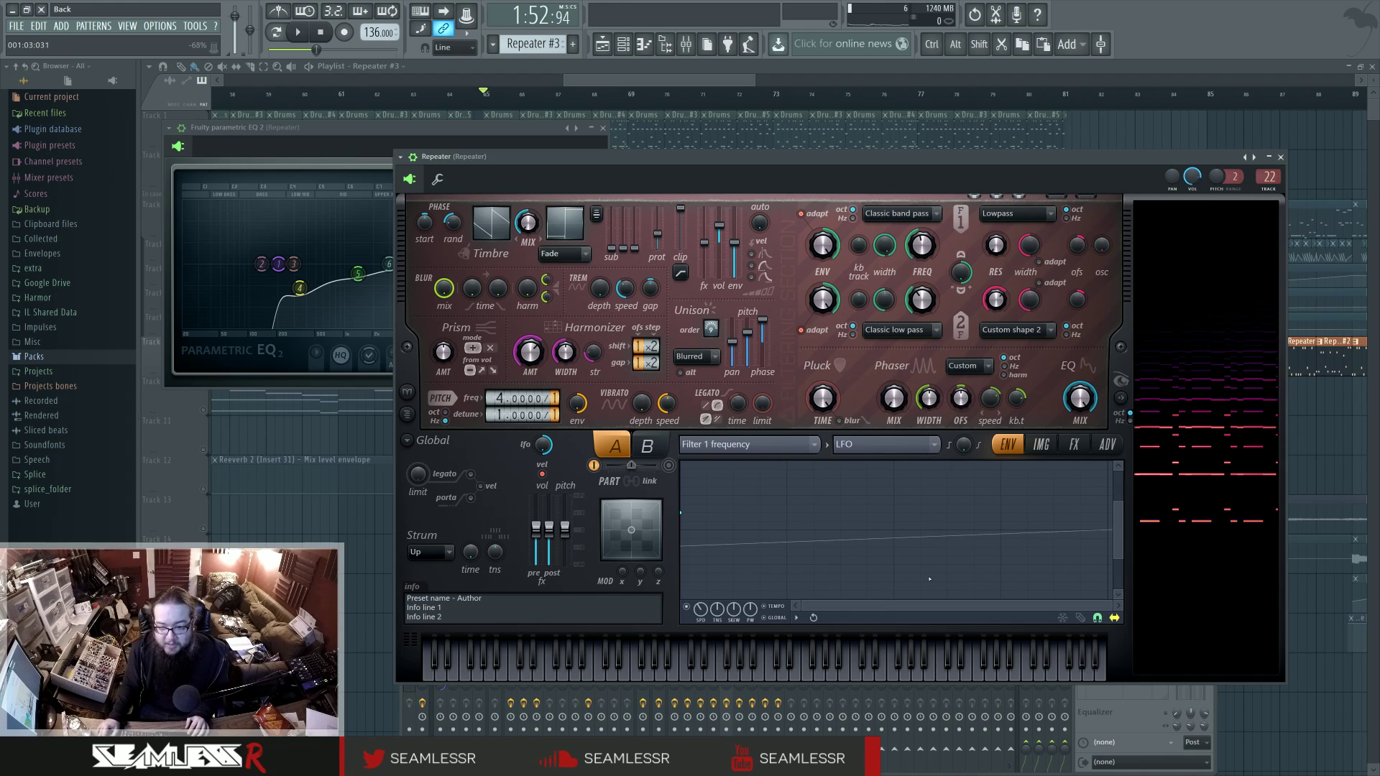
key("space")
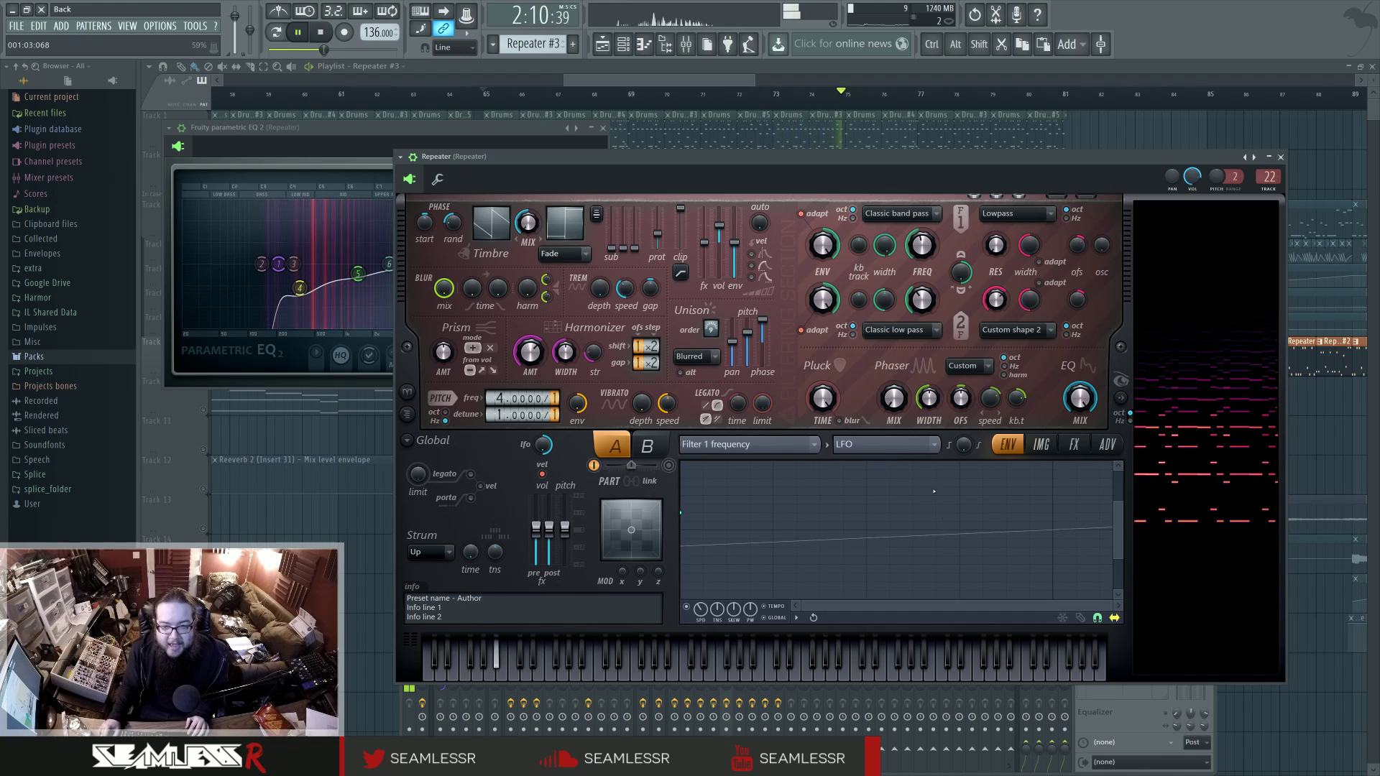
key("space")
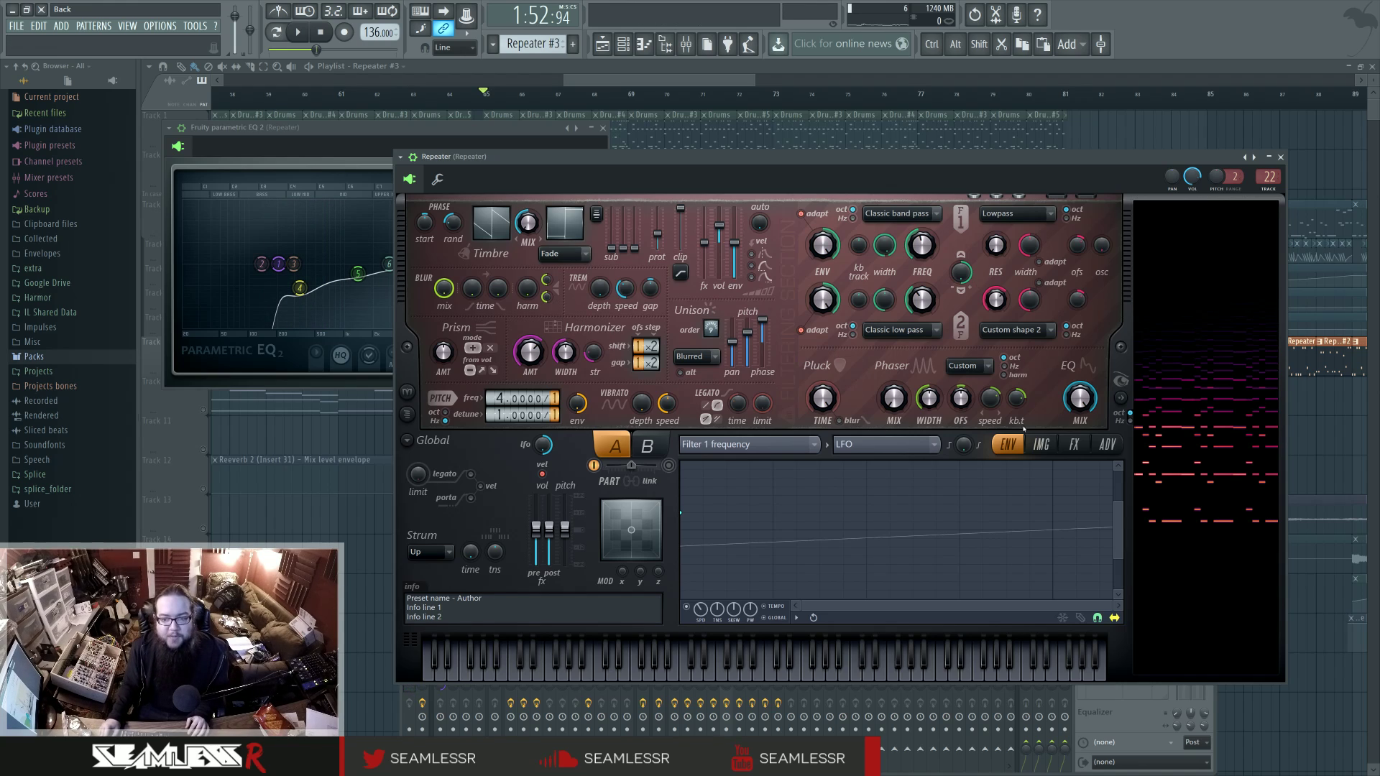
Show Harmor's effects page and audition the Repeater while checking the harmonizer amount
left_click(1074, 444)
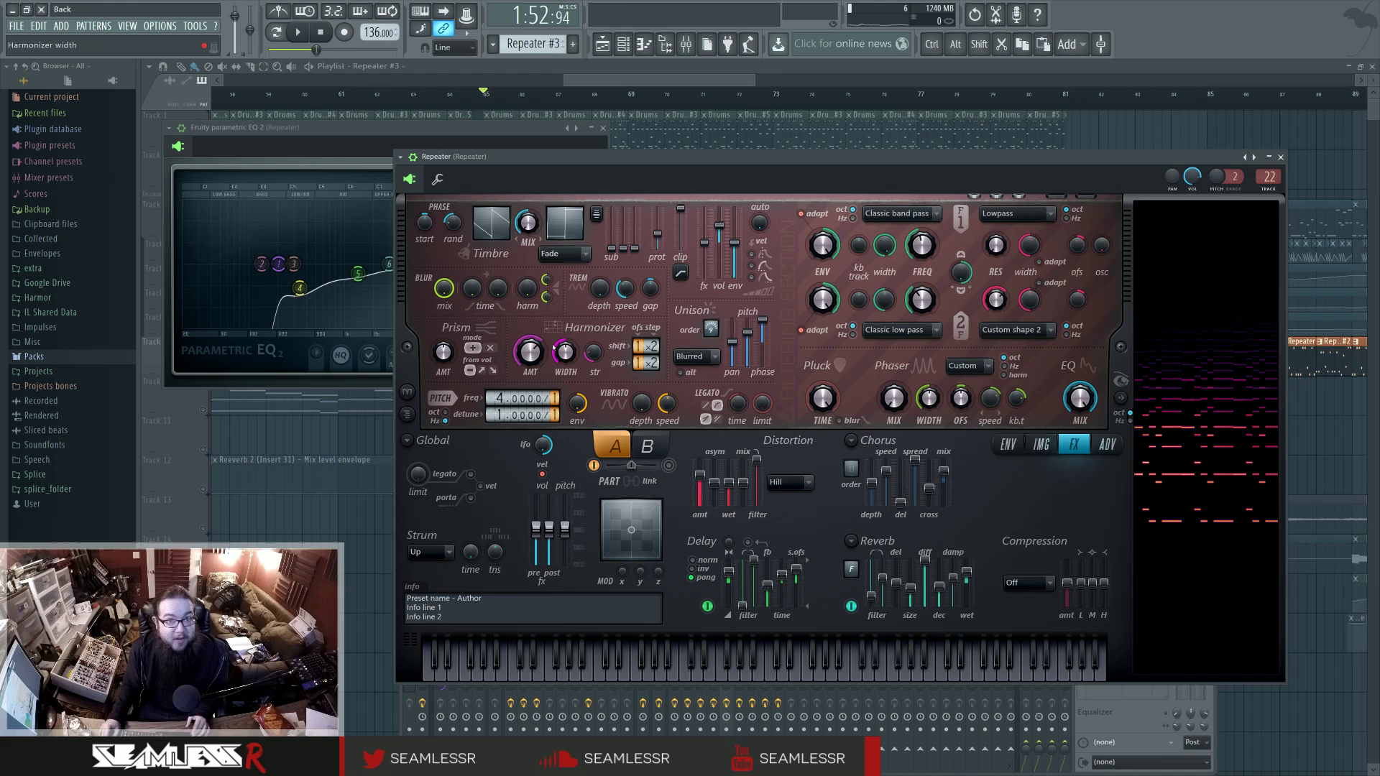
key("space")
mouse_move(528, 353)
left_mouse_down()
mouse_move(528, 431)
mouse_move(528, 352)
left_mouse_up()
key("space")
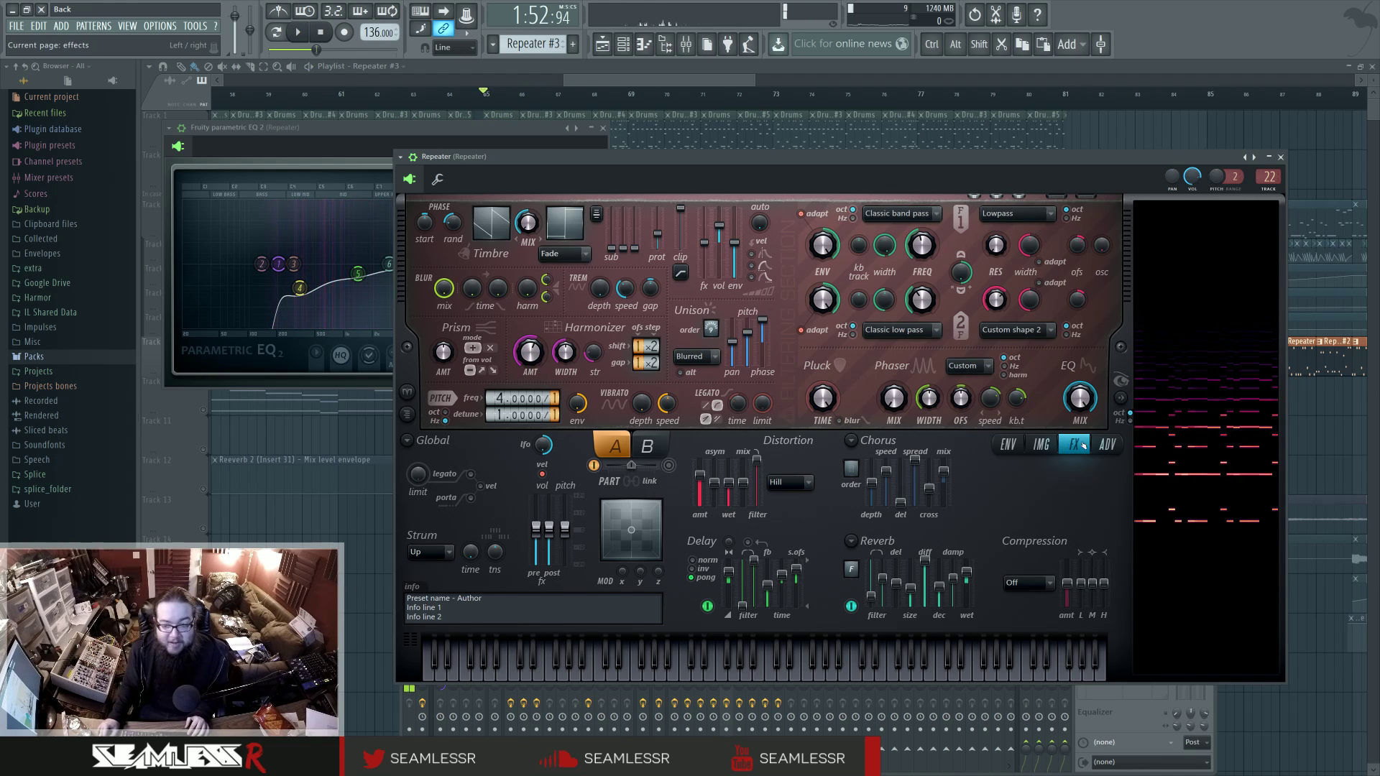
Move the Harmonizer below Filter 1 in Harmor's unit order and play the Repeater part
left_click(1108, 444)
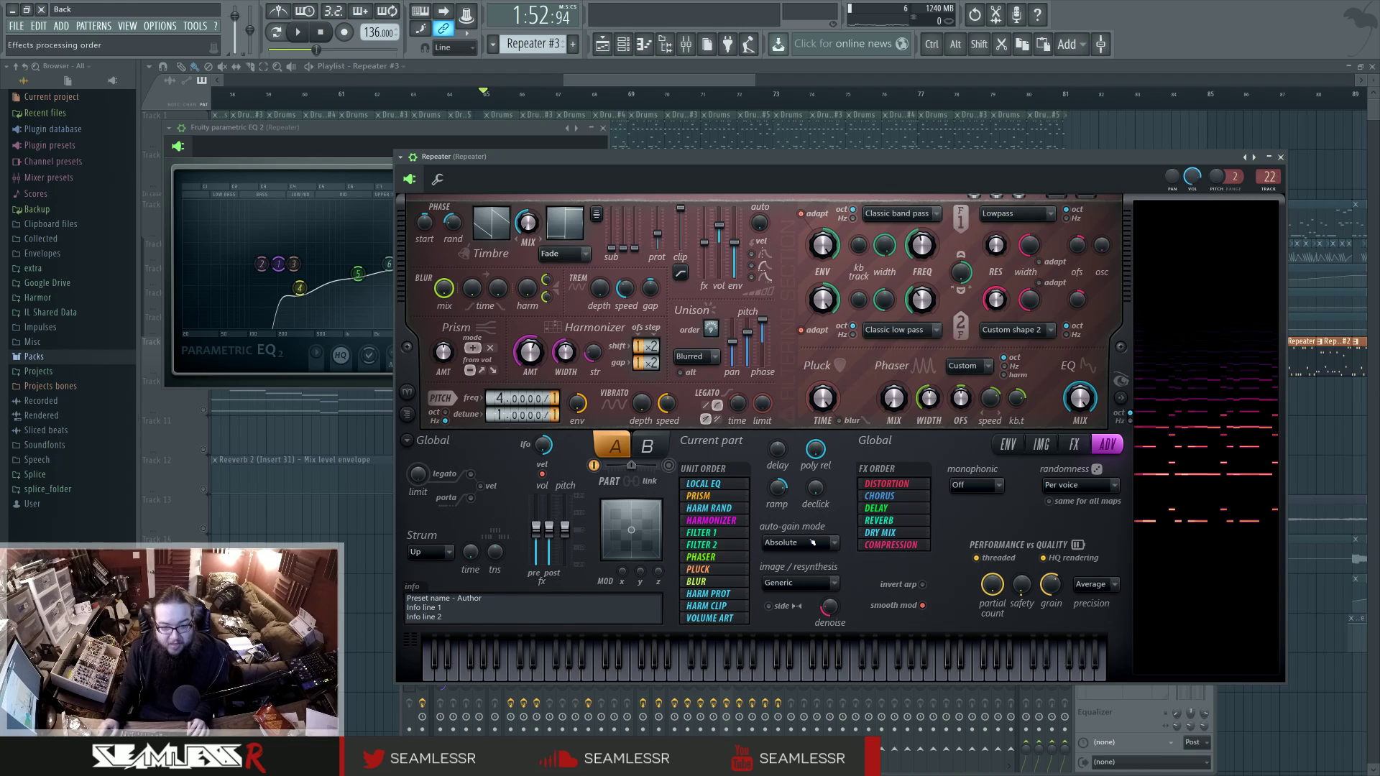
left_click_drag(719, 522, 726, 536)
key("space")
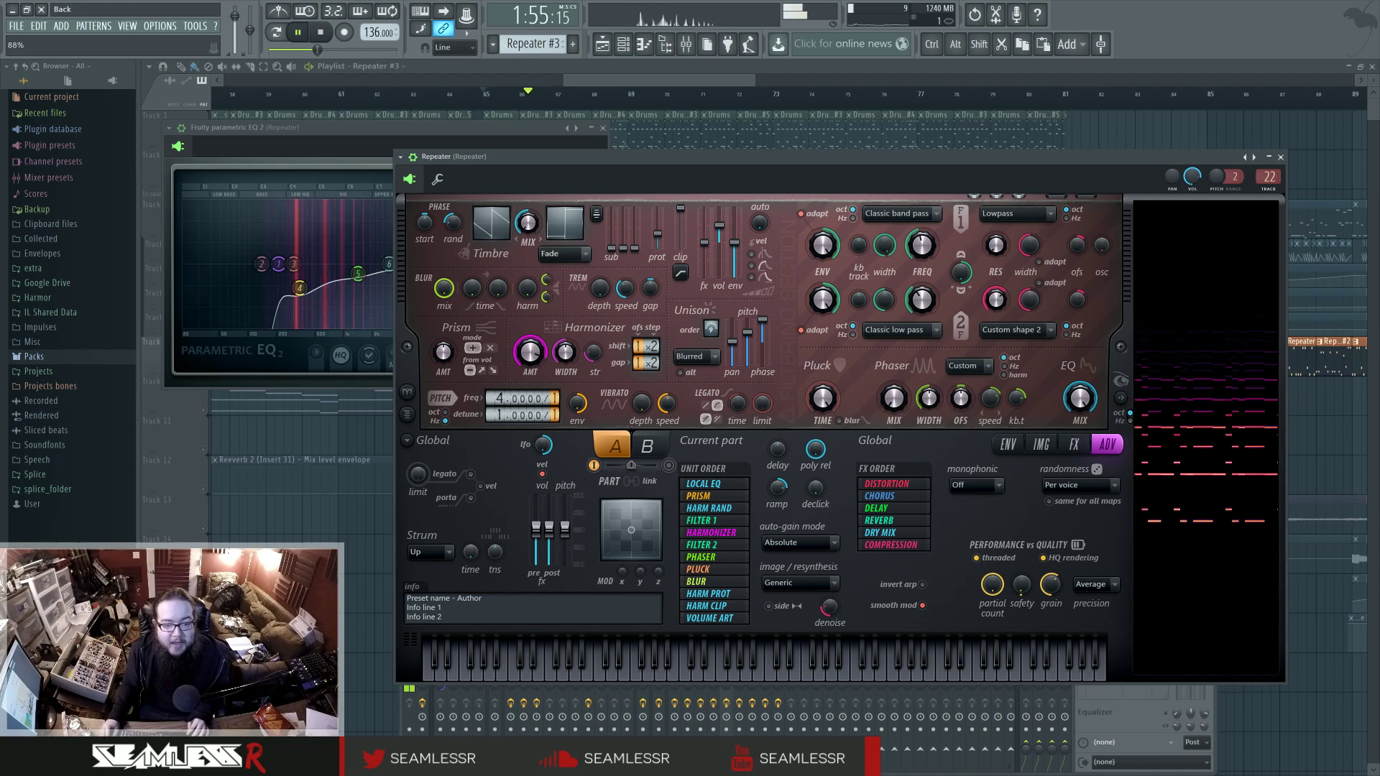
left_click(534, 352)
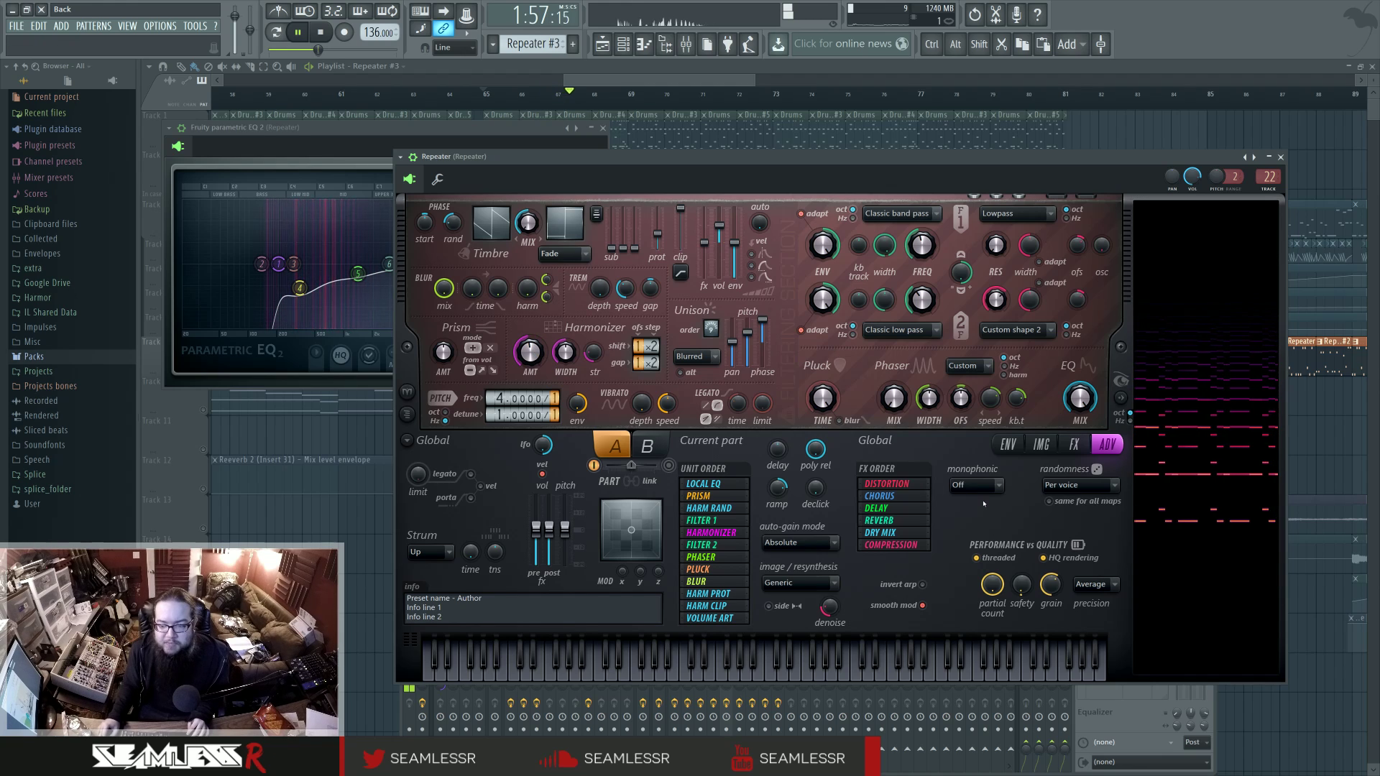
Show Harmor's effects page, then check the Repeater's mixer track during playback and close the mixer
left_click(1074, 444)
key("space")
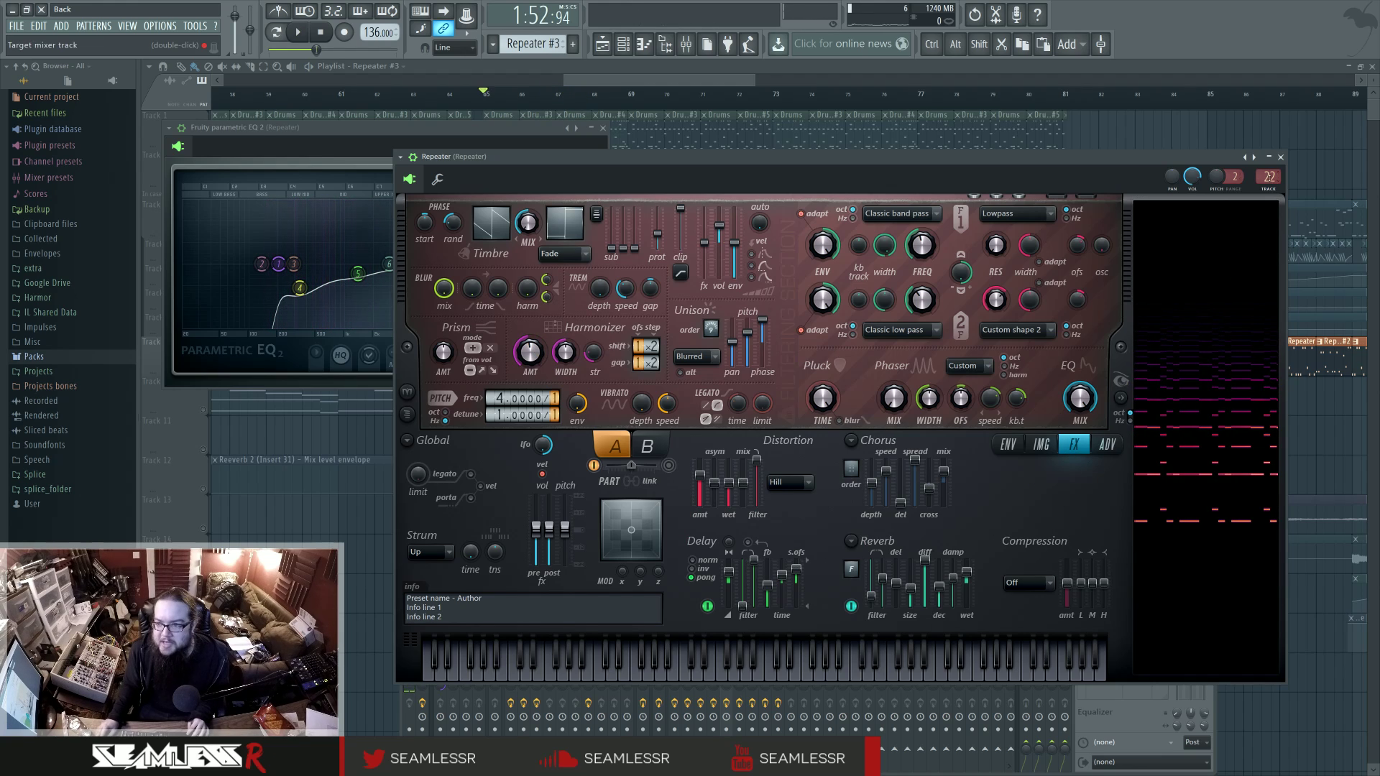
double_click(1269, 178)
key("space")
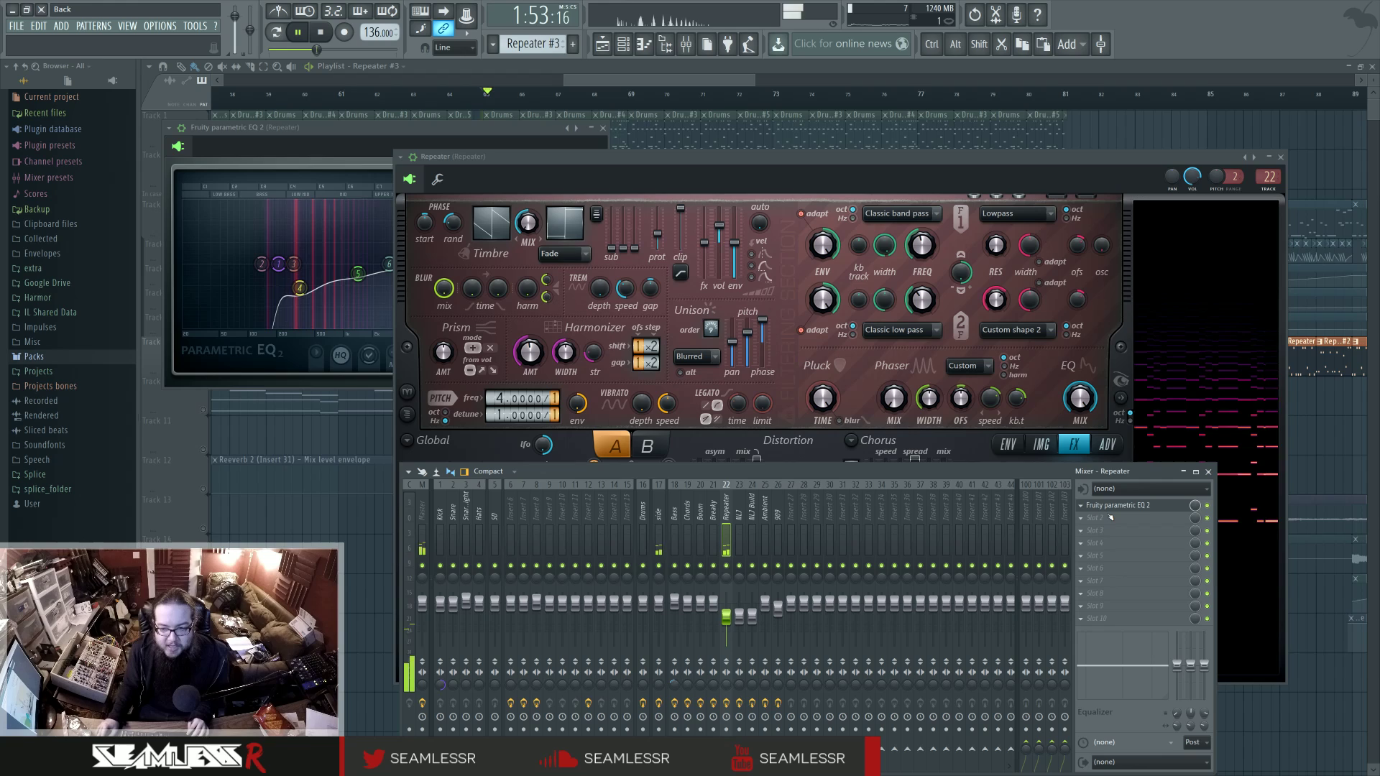
key("space")
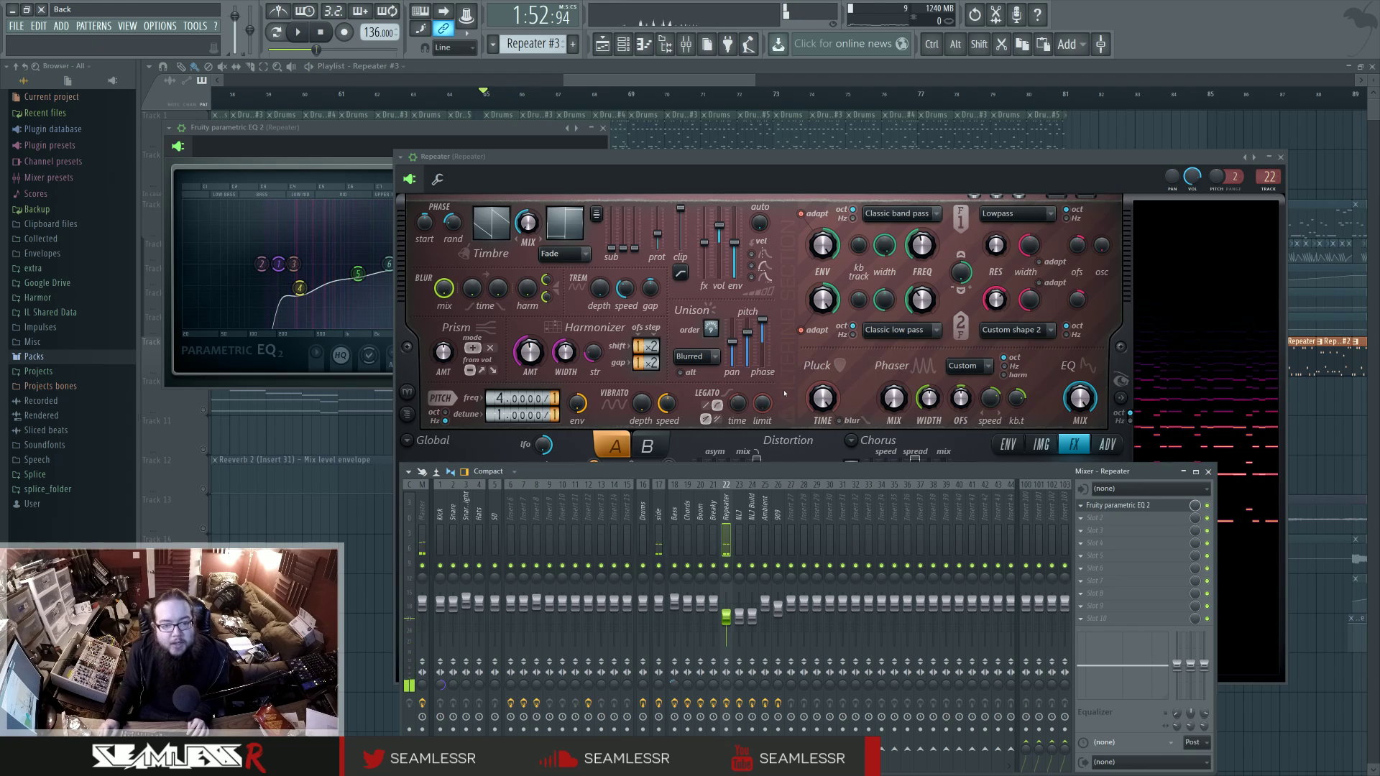
key("F9")
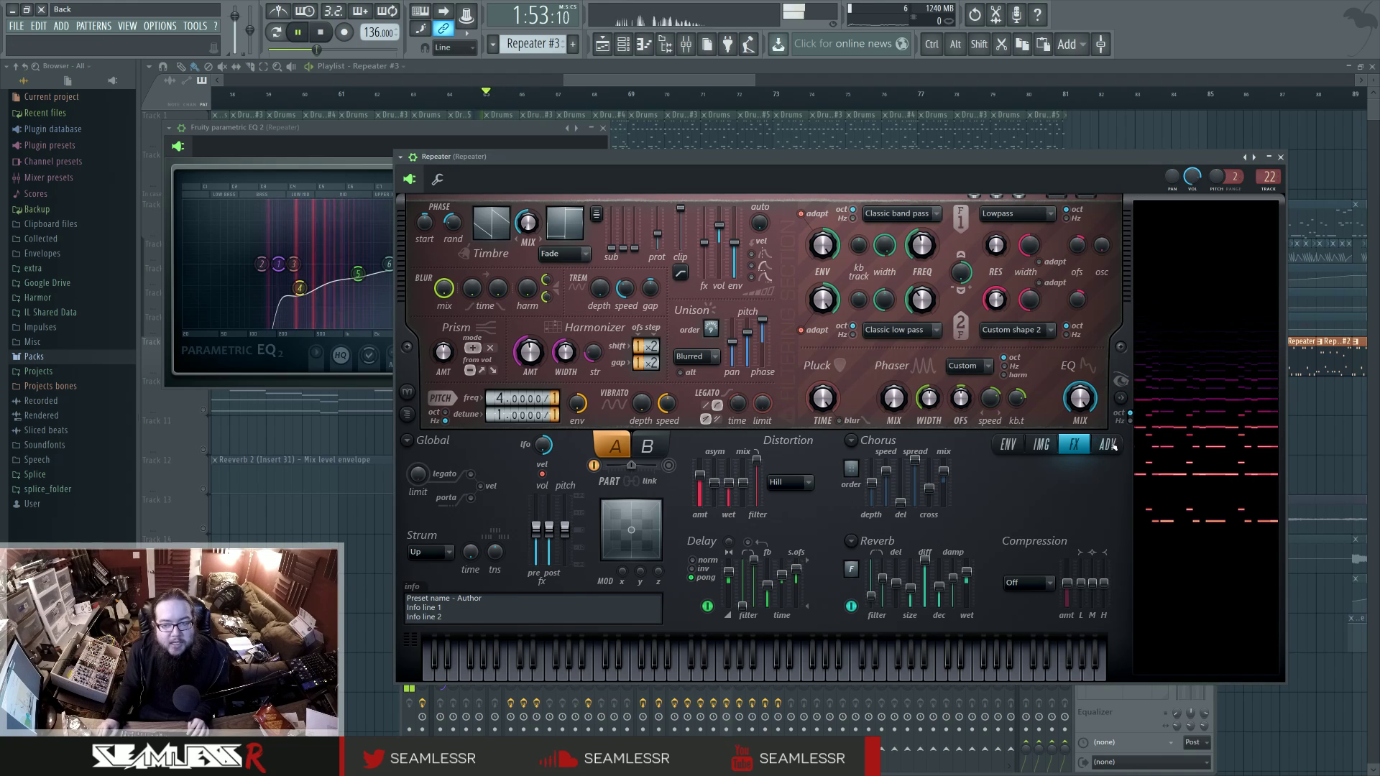
Move the Harmonizer below Filter 2 in Harmor's unit order to audition it, then restore it above Filter 1
left_click(1107, 444)
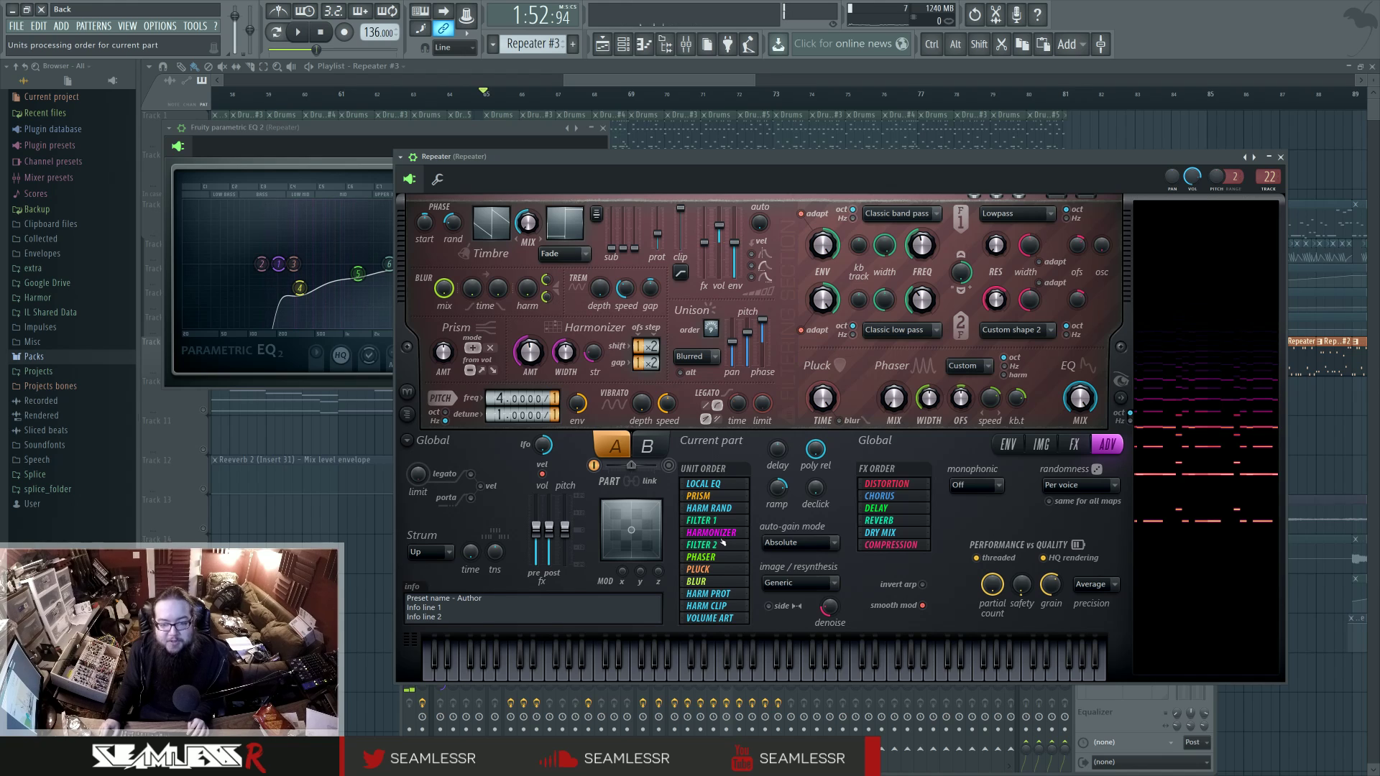
left_click_drag(722, 544, 719, 532)
key("space")
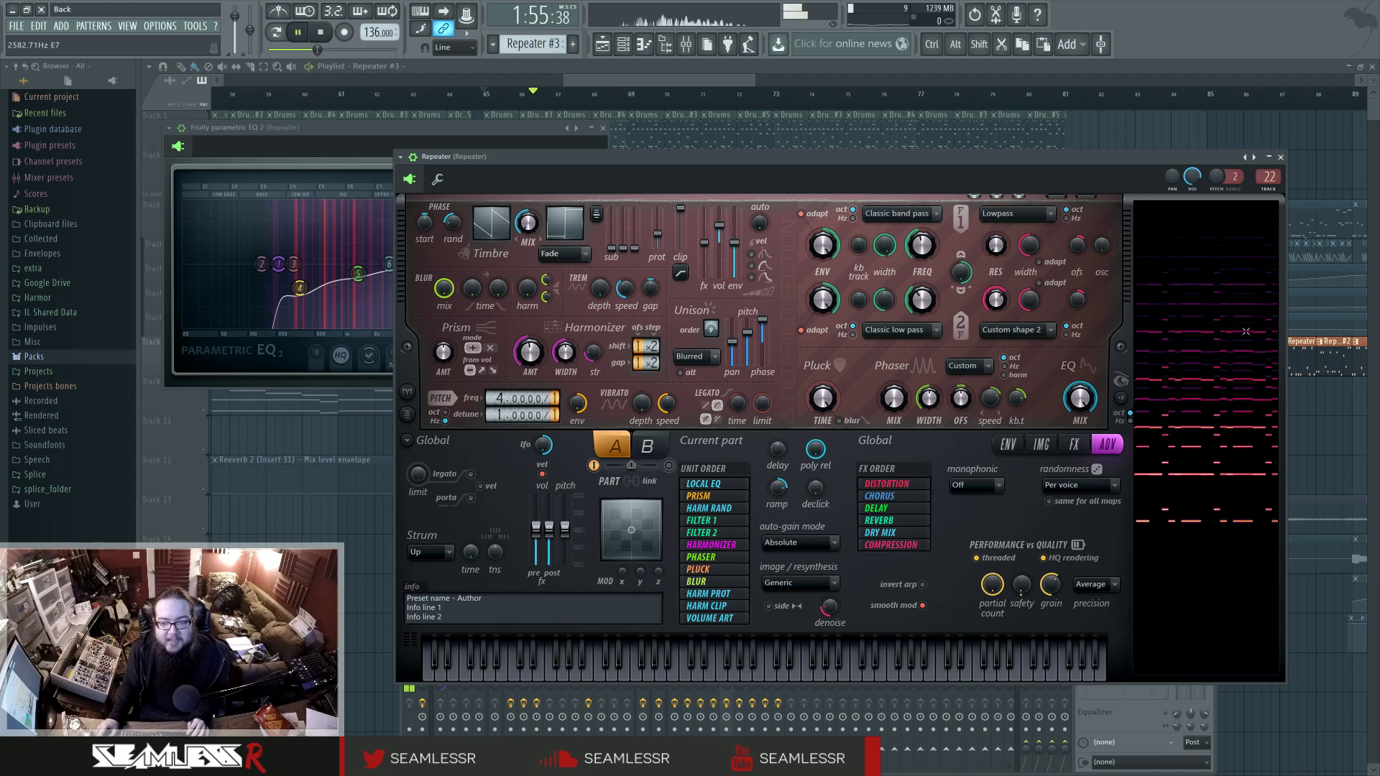
key("space")
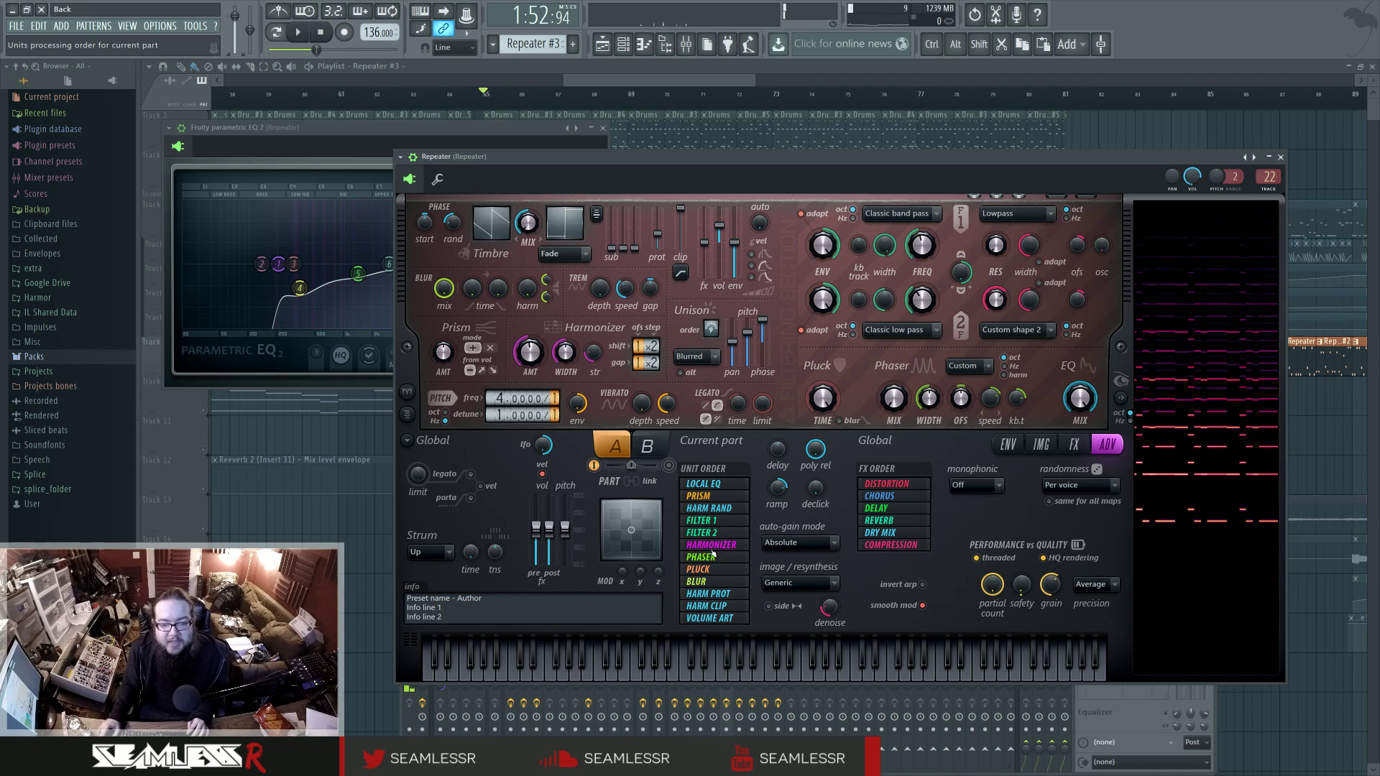
left_click_drag(715, 548, 712, 521)
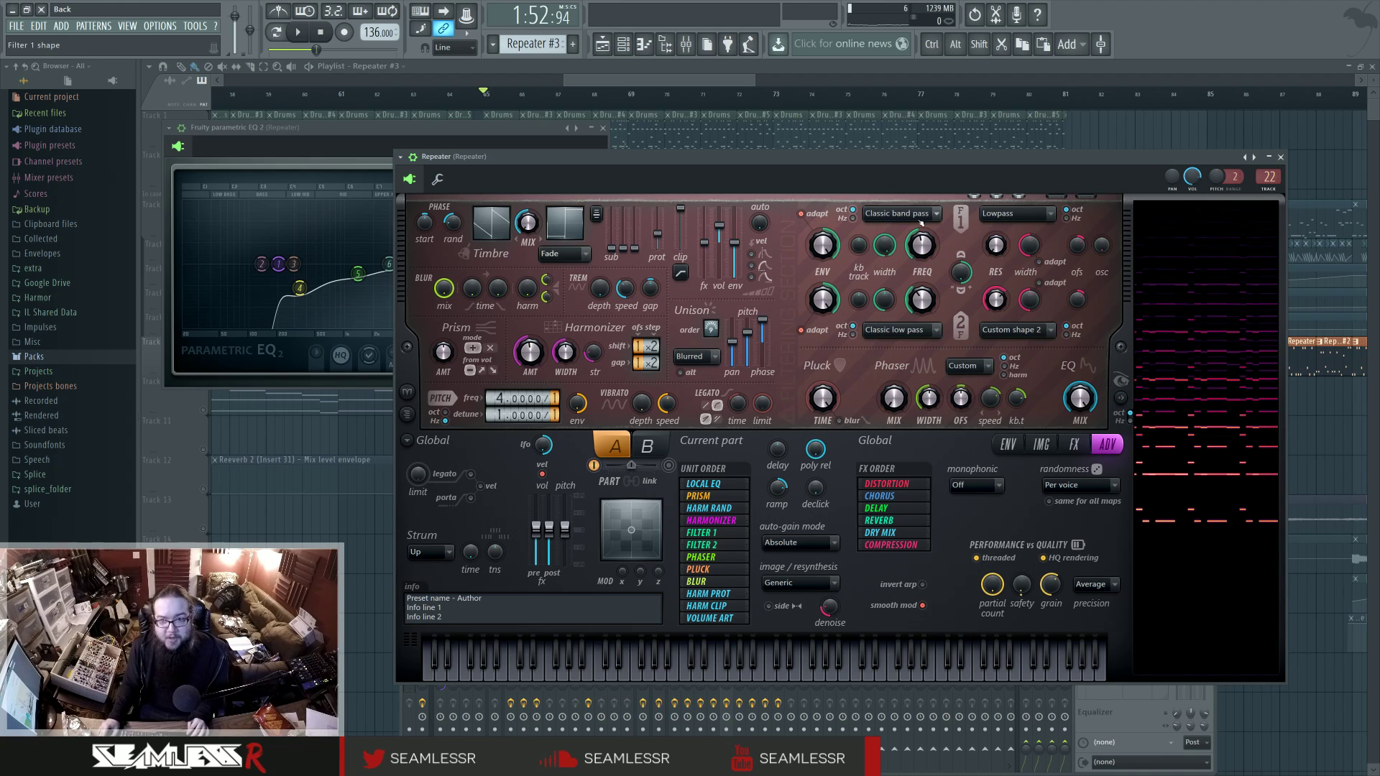
Check the automation options of Harmor's Filter 2 frequency, then close the plugin windows and return to the playlist
right_click(926, 297)
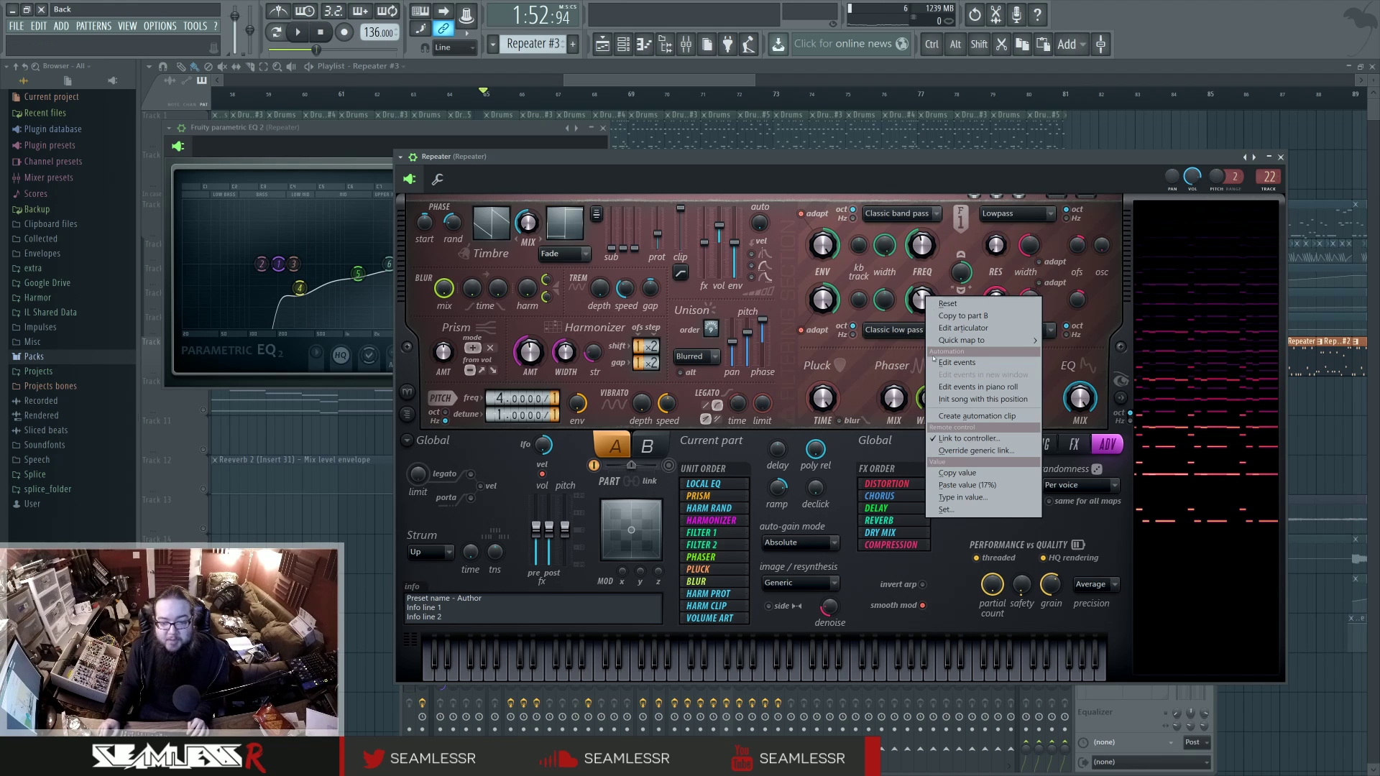
key("F12")
scroll(535, 541, "down", 5)
left_click_drag(616, 513, 954, 418)
left_click_drag(549, 459, 656, 514)
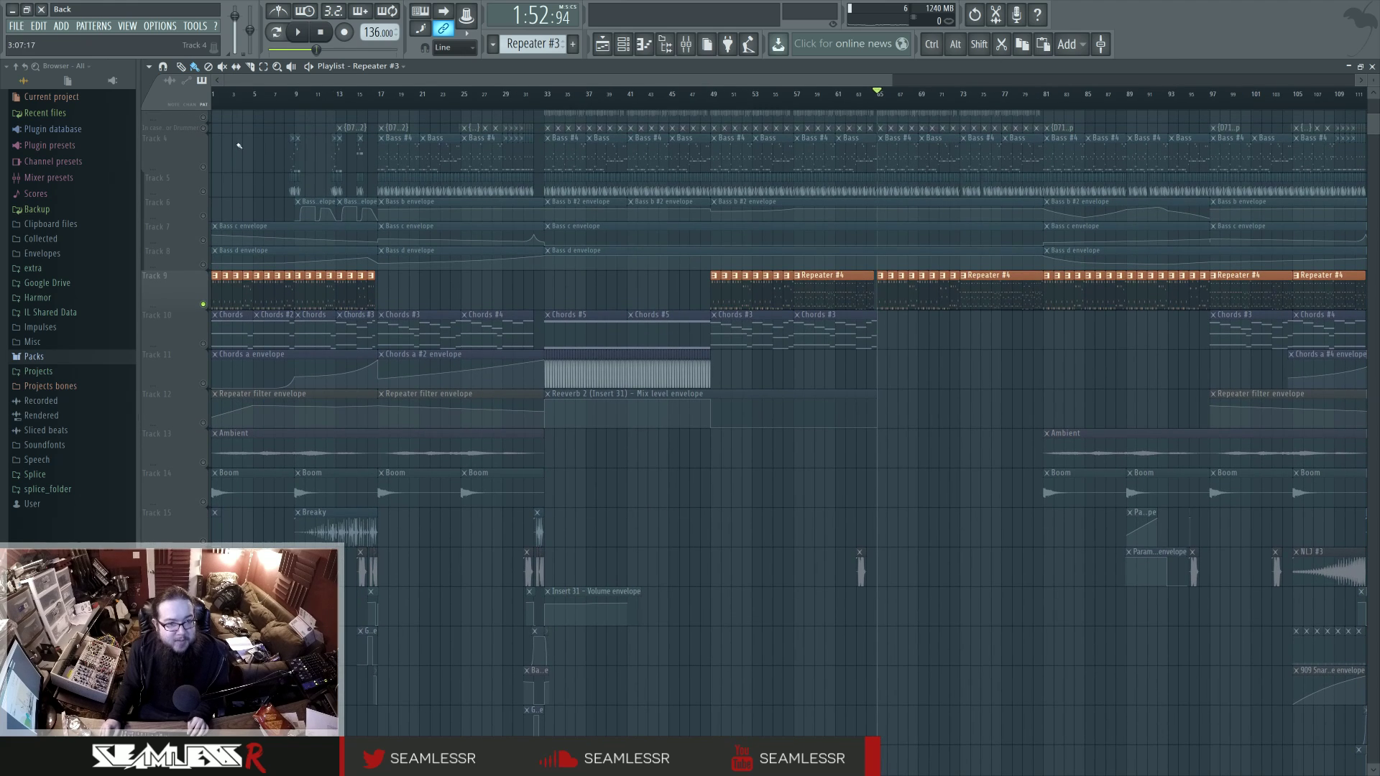
Unmute the Repeater filter envelope track and play the song from the beginning
left_click(215, 94)
left_click(204, 423)
key("space")
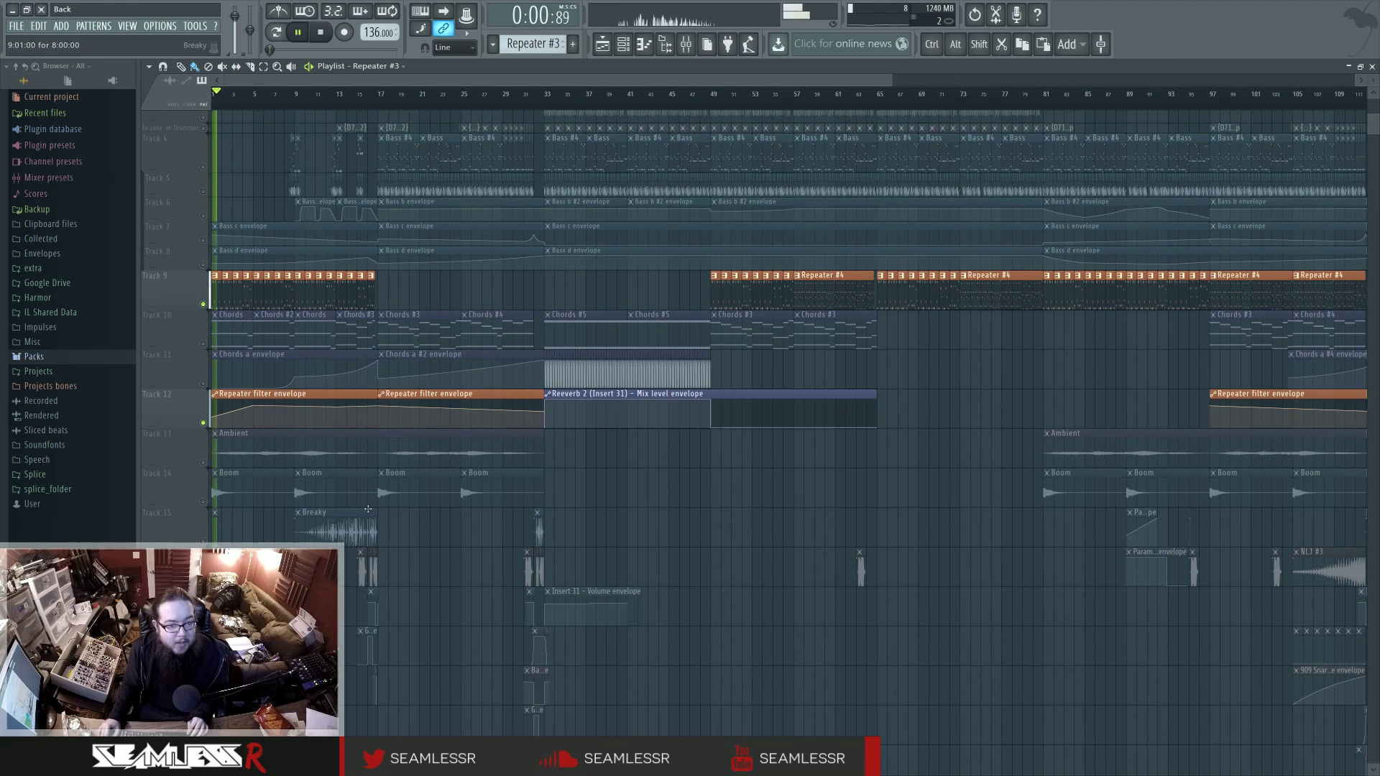
Open the Repeater's Harmor from the channel rack during playback to watch the filter automation
left_click(623, 45)
left_click(623, 44)
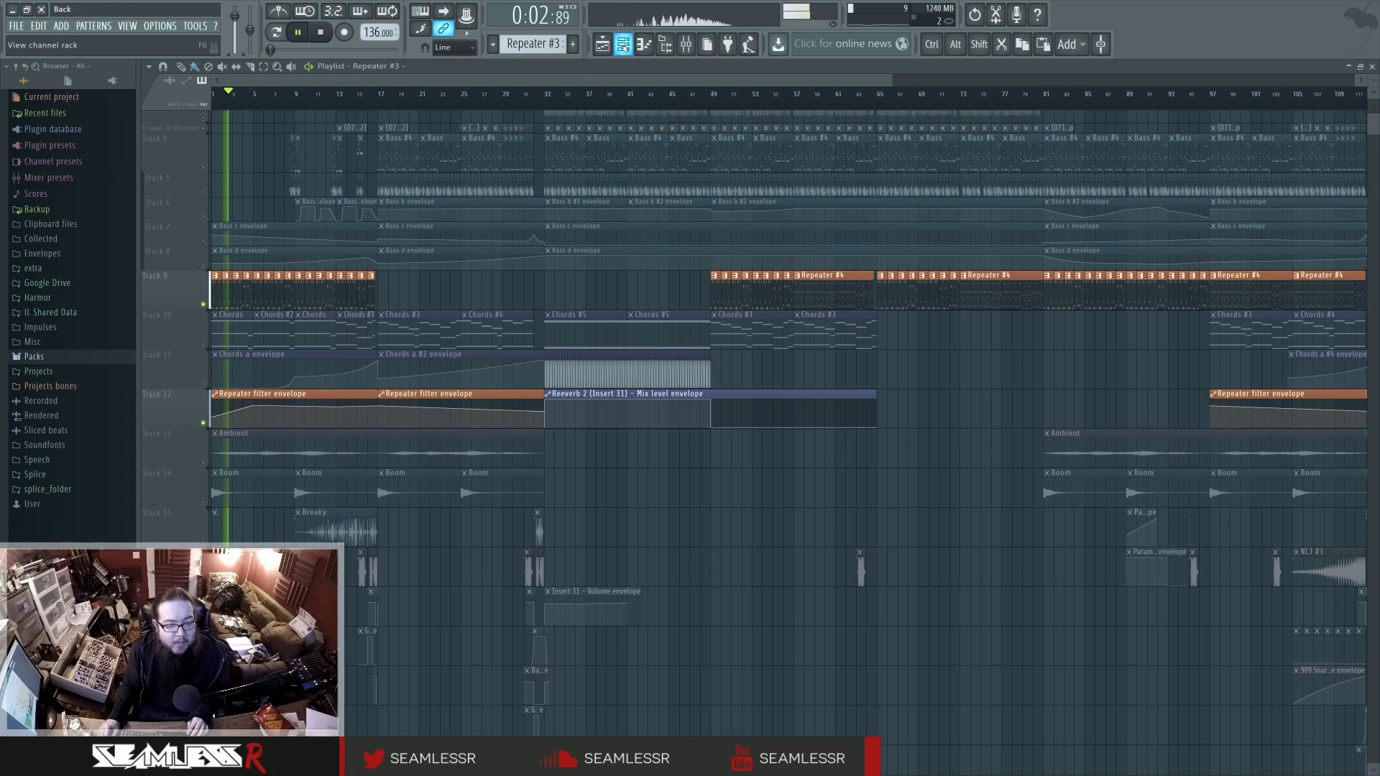
left_click(624, 46)
left_click(658, 479)
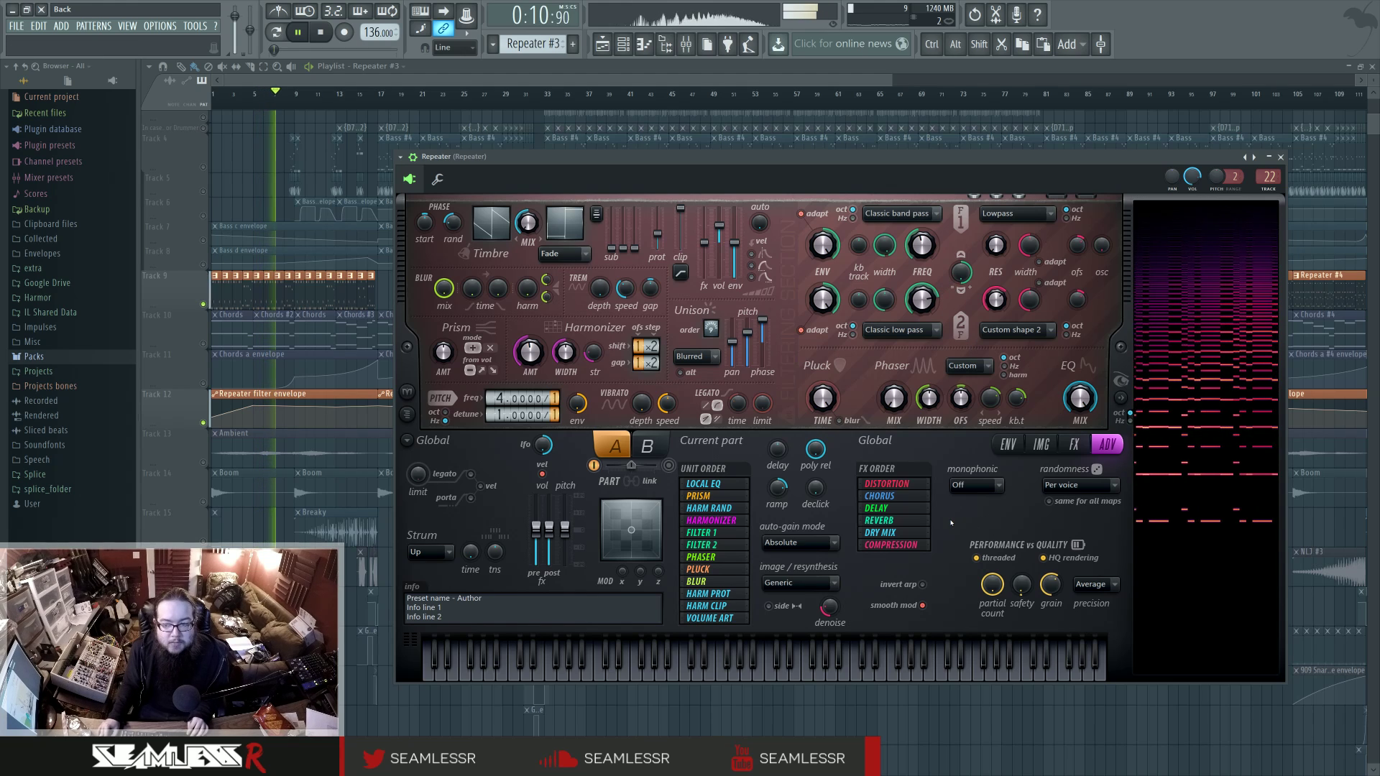
Stop playback and add a fresh Harmor instance as a test sound, with its spectral display shown beside the synth
key("space")
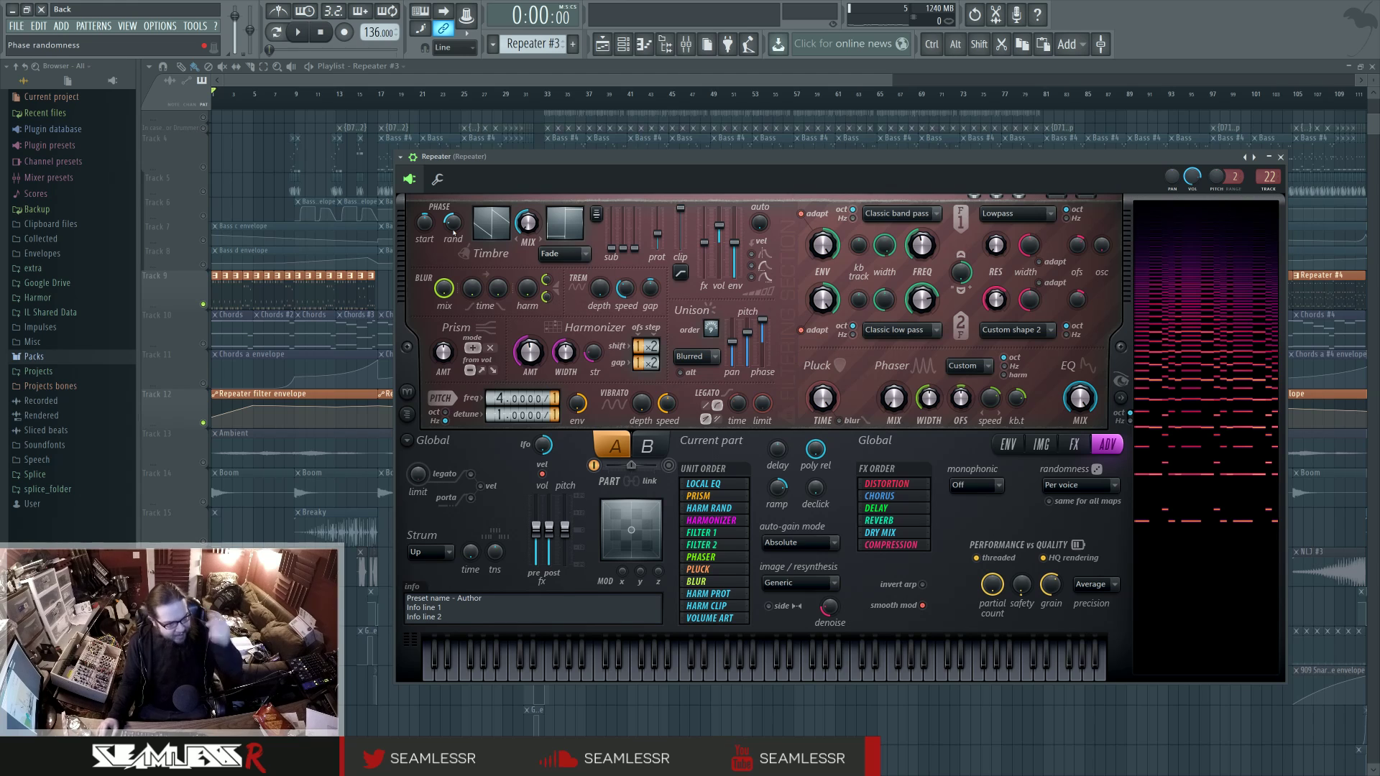
key("F8")
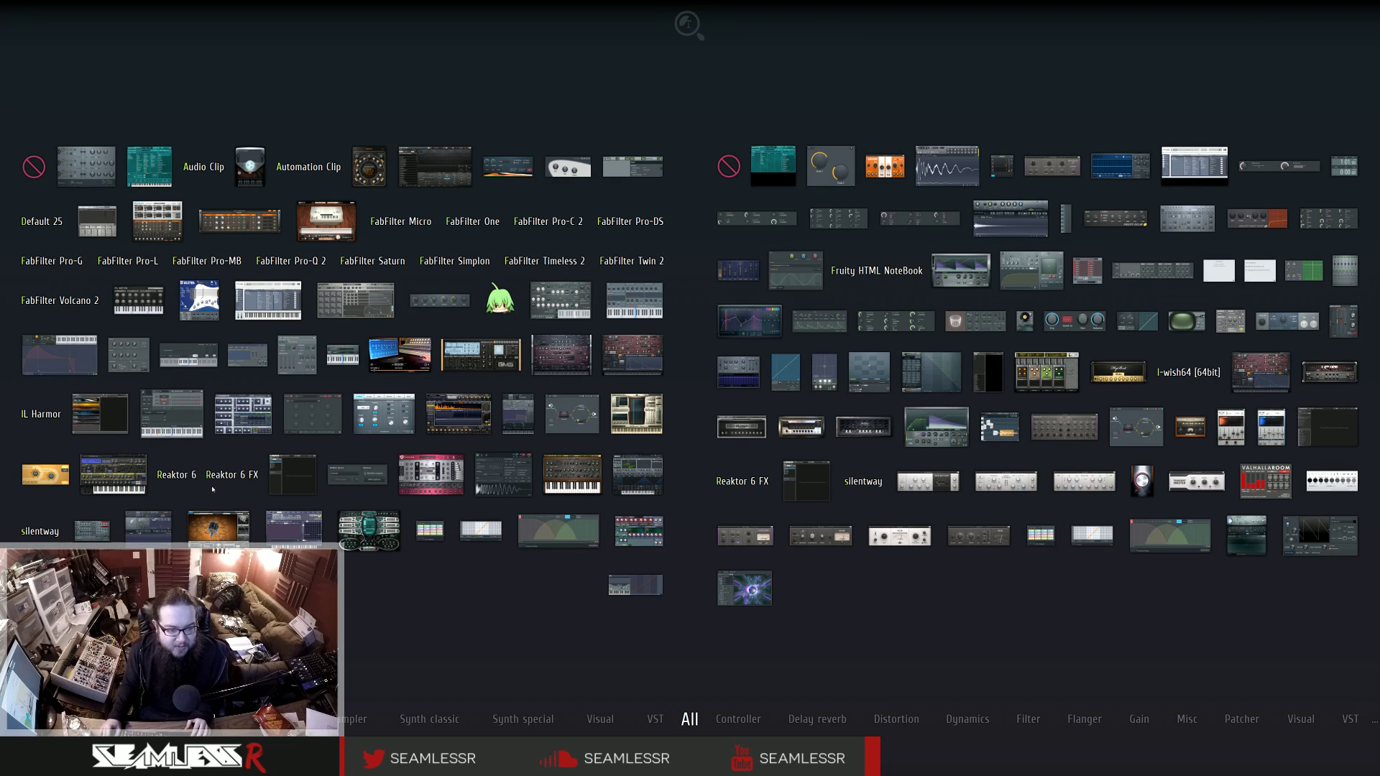
left_click(622, 363)
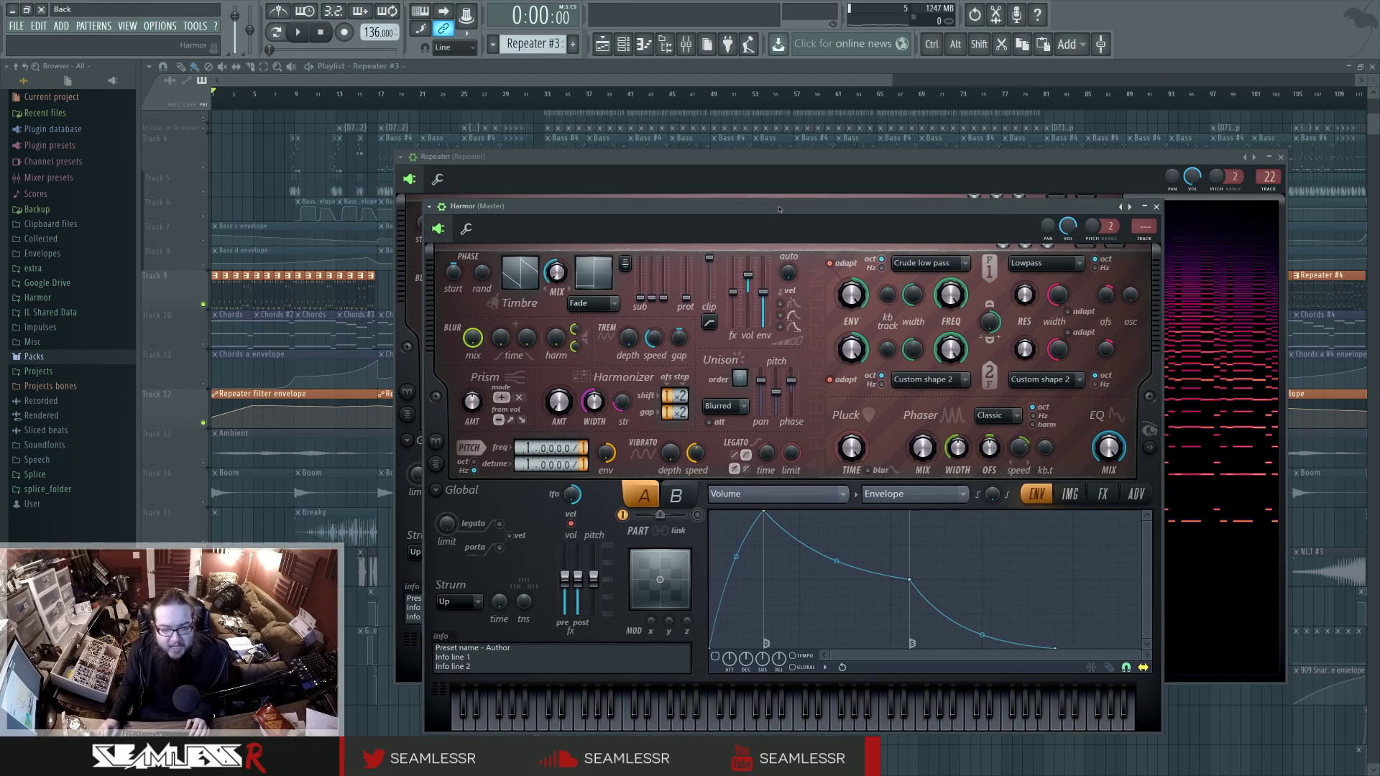
left_click_drag(780, 209, 754, 205)
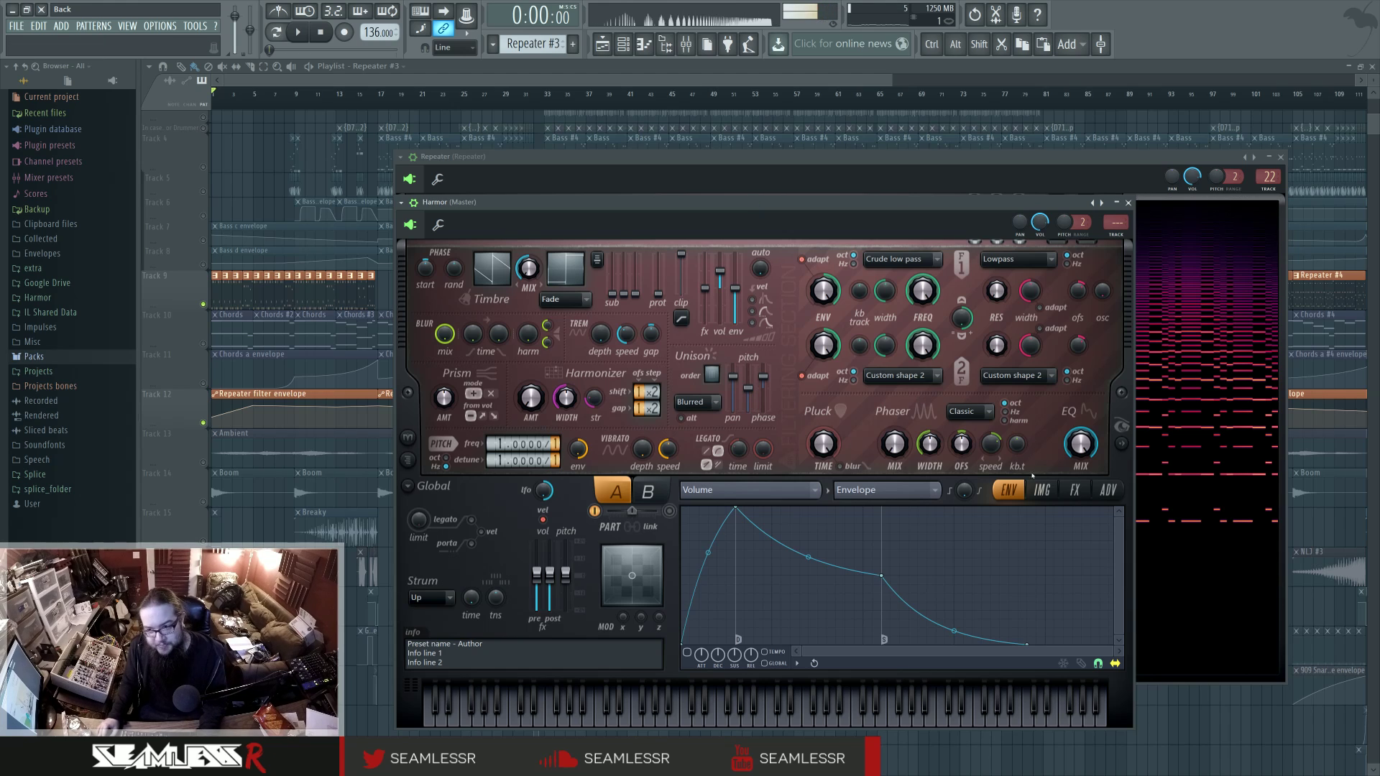
left_click(1122, 426)
left_click_drag(955, 206, 831, 175)
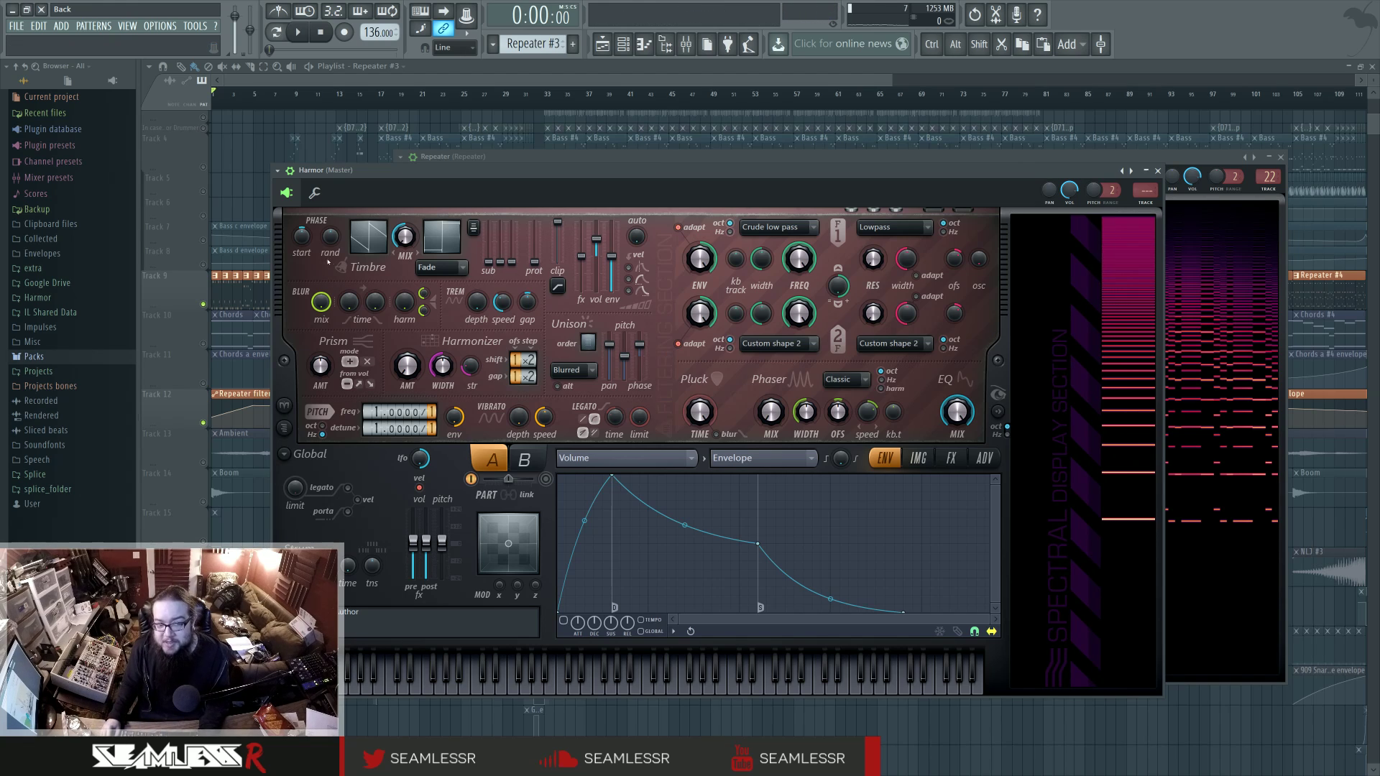
Sweep the test Harmor's phase randomness up and back down to audition its effect on repeated notes
left_click_drag(330, 236, 330, 288)
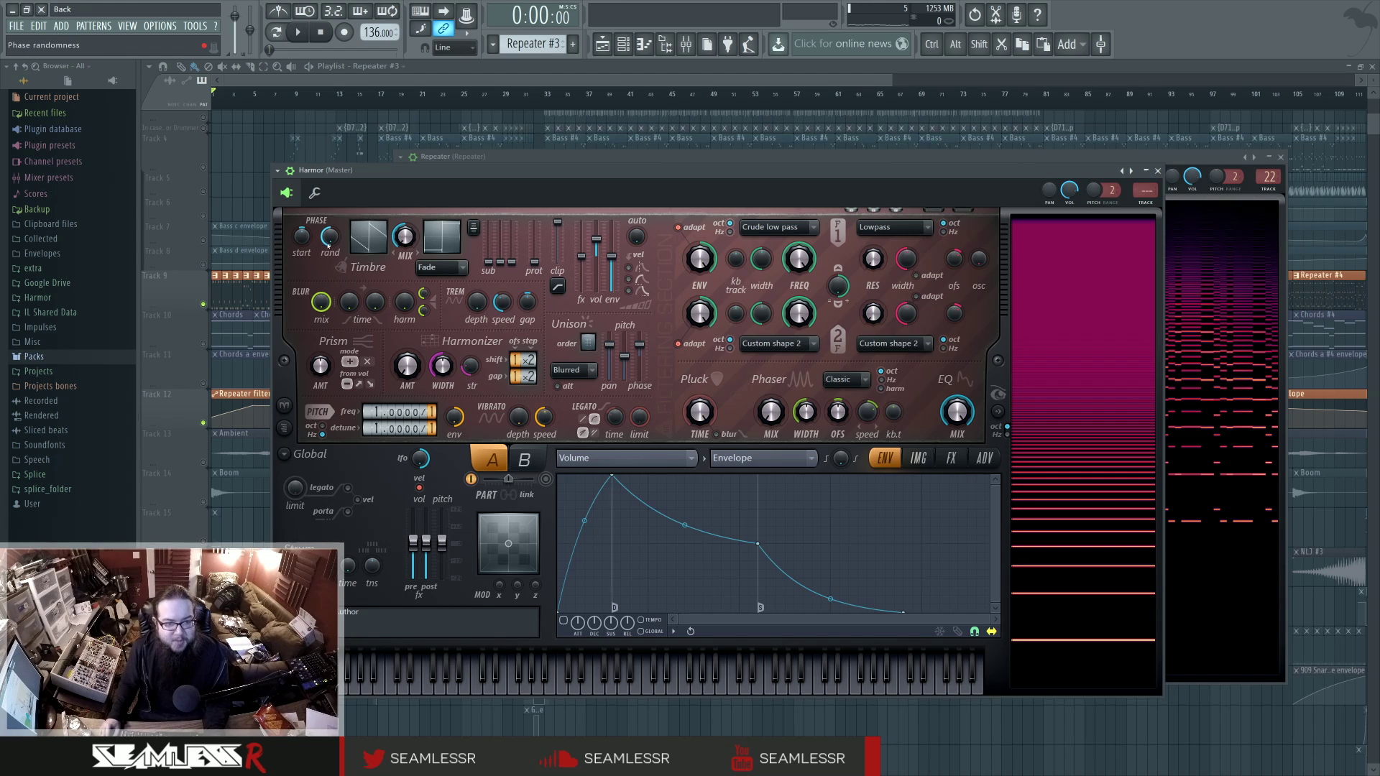
mouse_move(329, 237)
left_mouse_down()
mouse_move(328, 248)
mouse_move(328, 180)
mouse_move(328, 248)
left_mouse_up()
left_click_drag(329, 248, 328, 180)
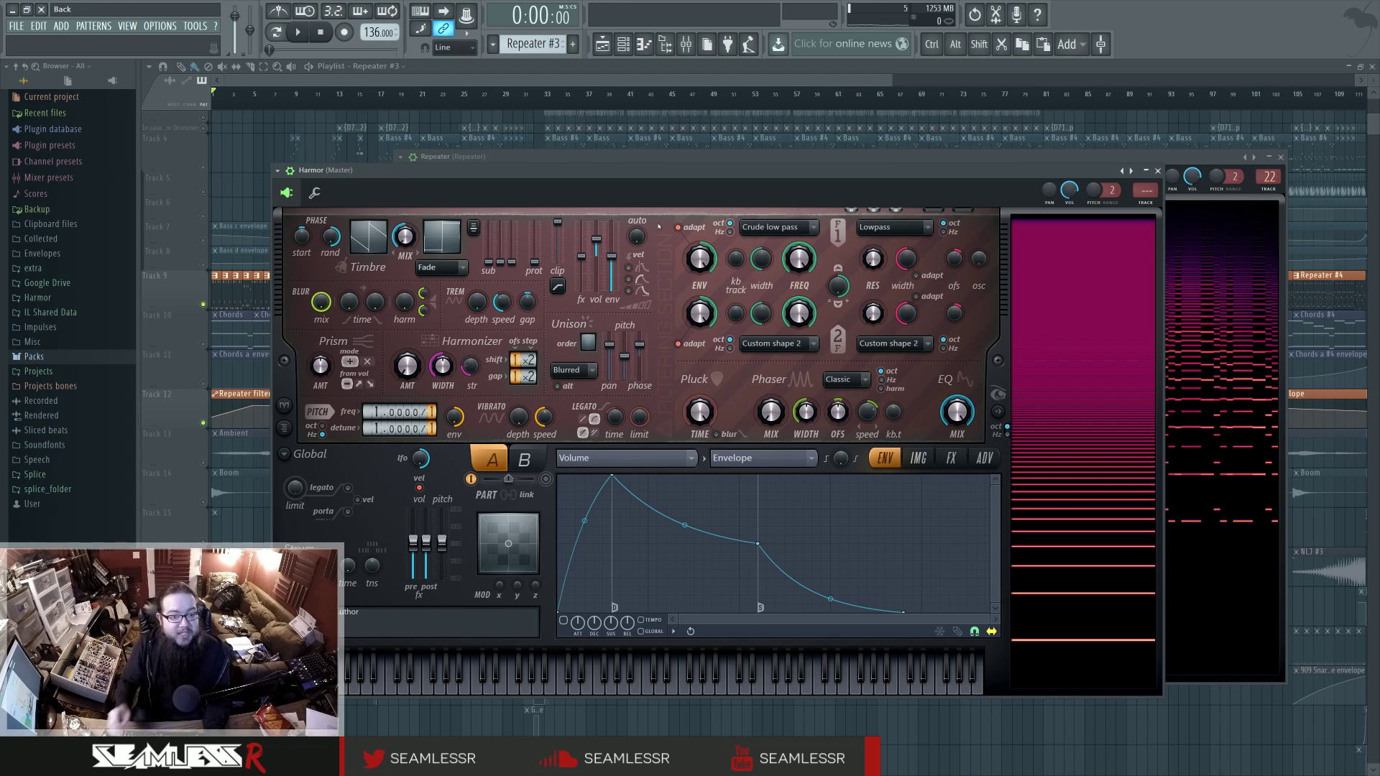
left_click_drag(331, 236, 331, 309)
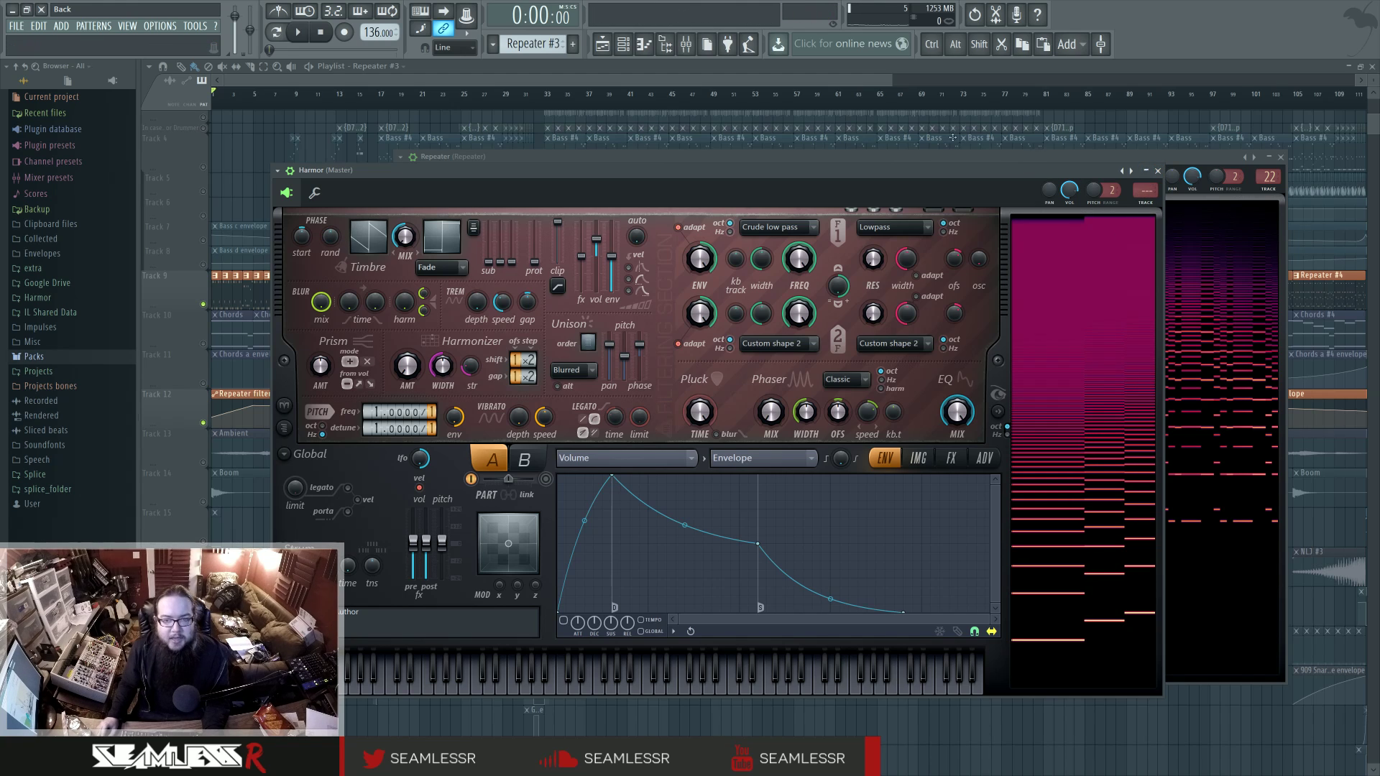
Delete the test Harmor channel from the channel rack and confirm the deletion
left_click(623, 45)
right_click(682, 586)
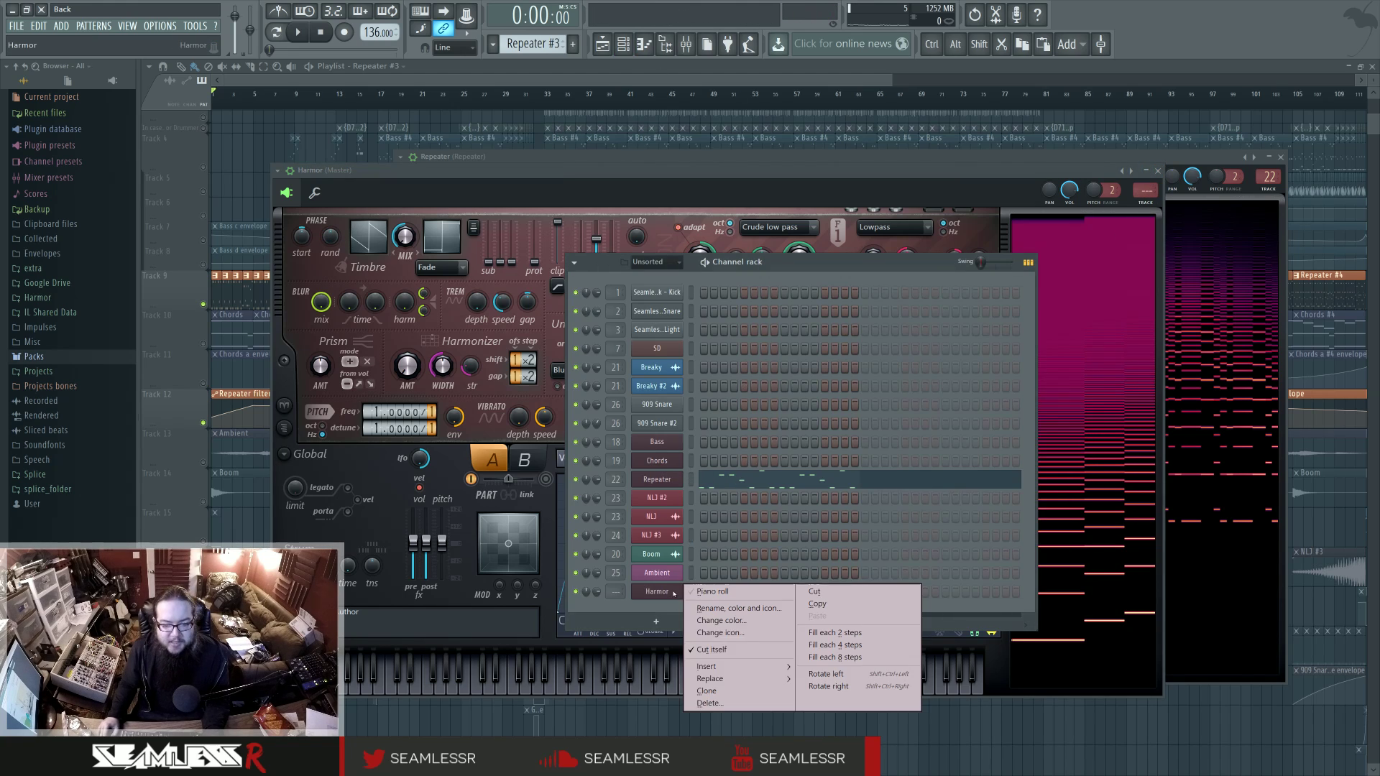
left_click(740, 693)
left_click(766, 438)
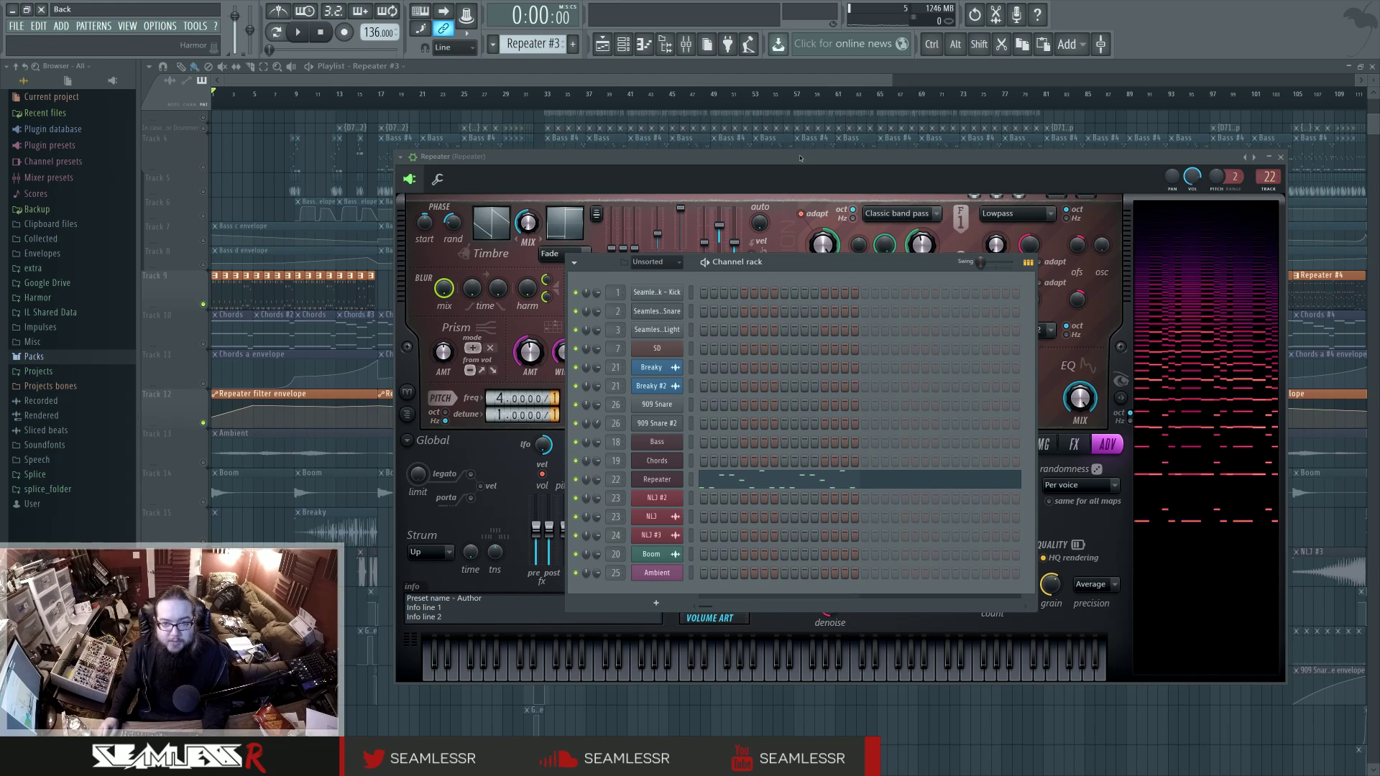
Show the Harmonic unison pitch envelope for part A in the Repeater's Harmor
left_click_drag(800, 159, 732, 167)
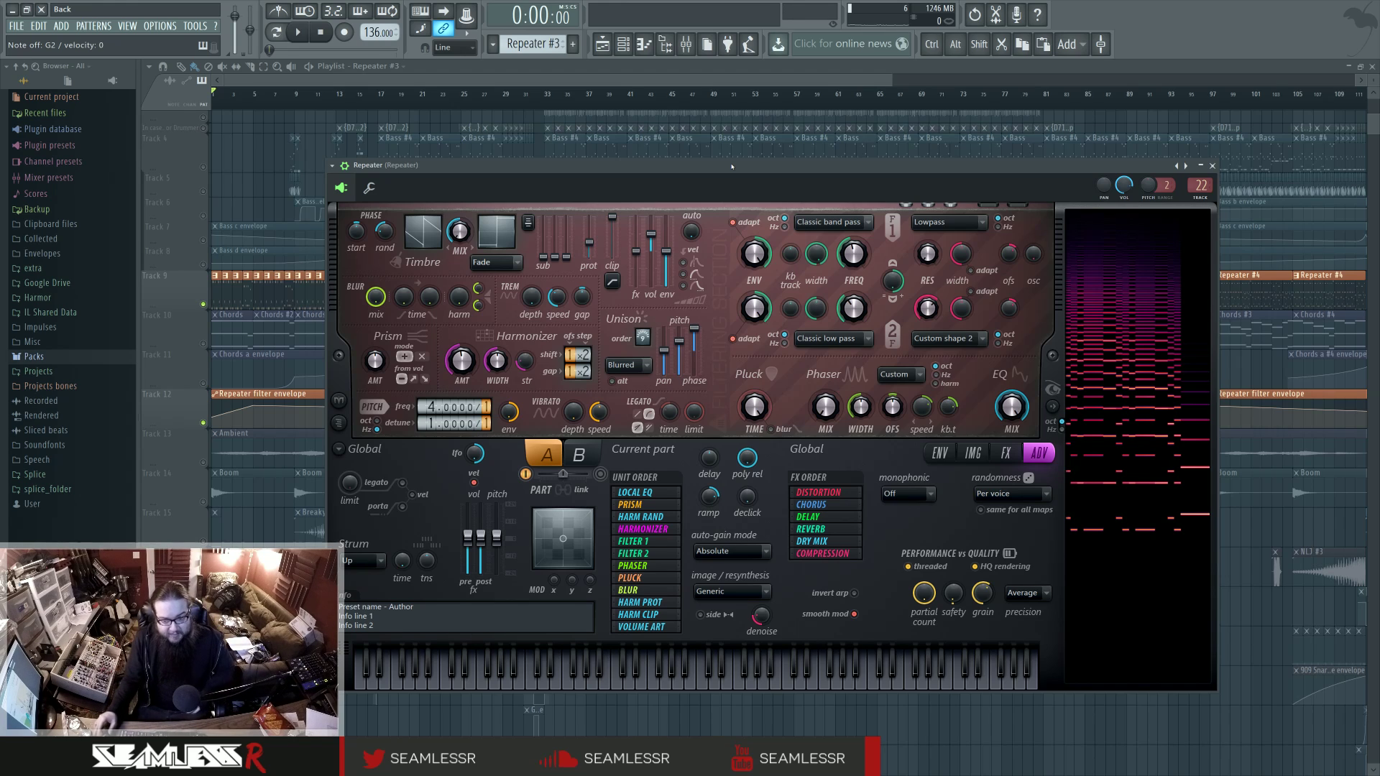
left_click(940, 454)
left_click(679, 452)
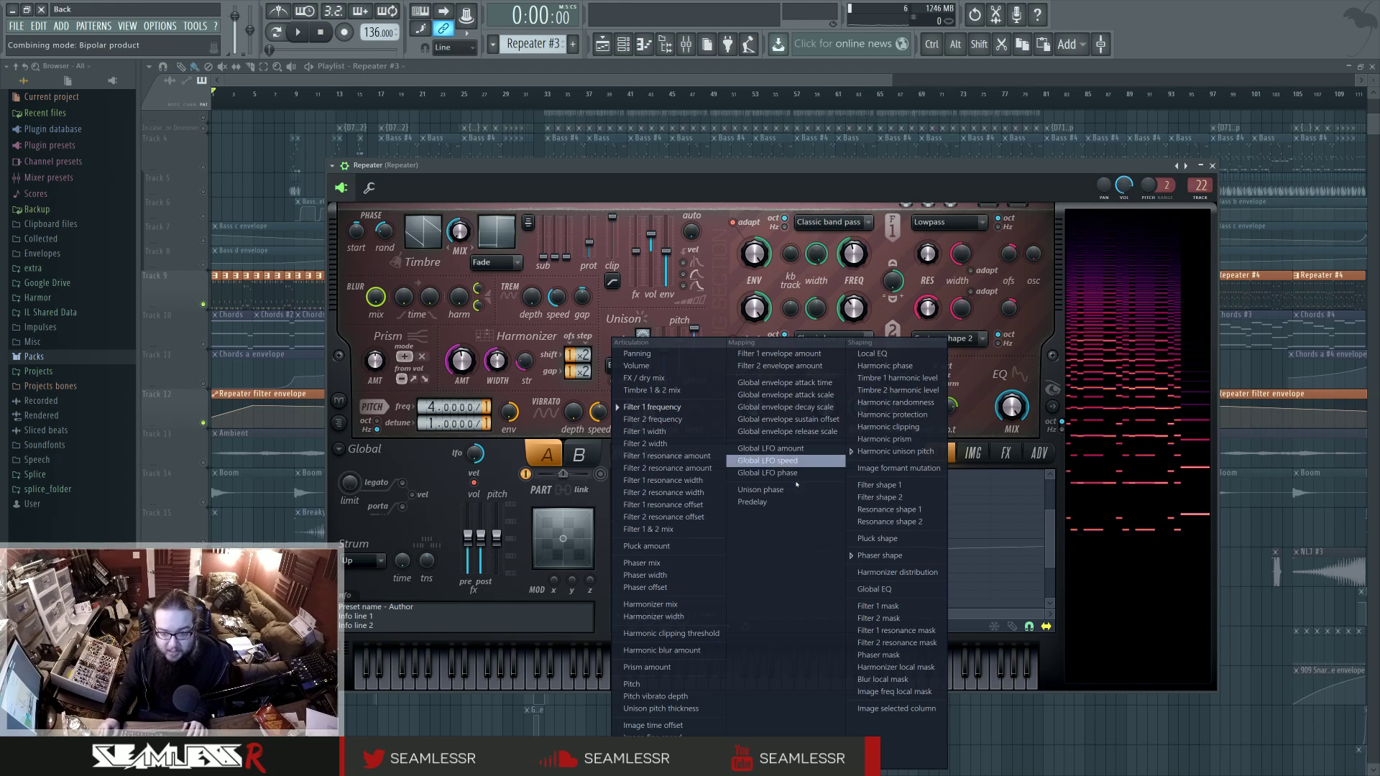
left_click(897, 451)
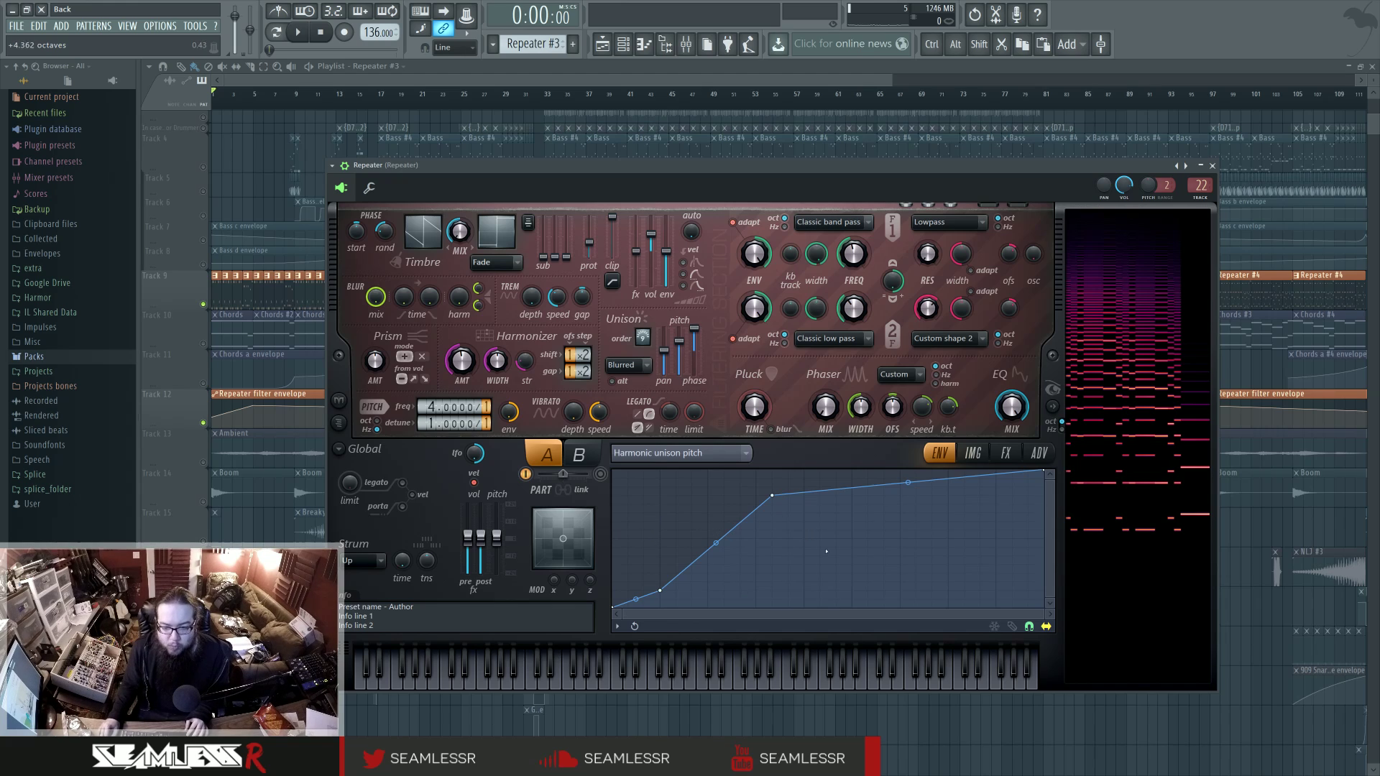
Examine the Timbre 1 harmonic level curve across the harmonic range, then return to the Harmonic unison pitch envelope
left_click(425, 232)
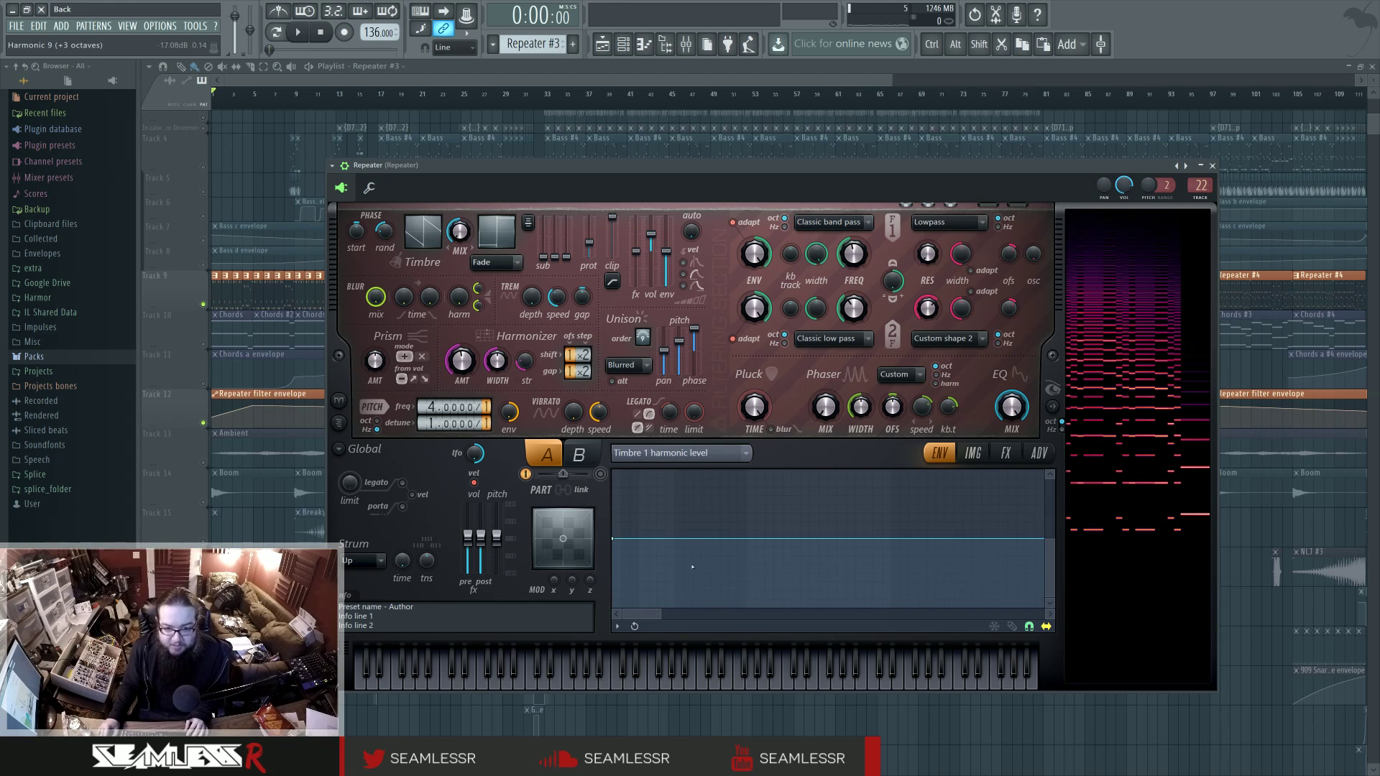
left_click_drag(659, 614, 1044, 614)
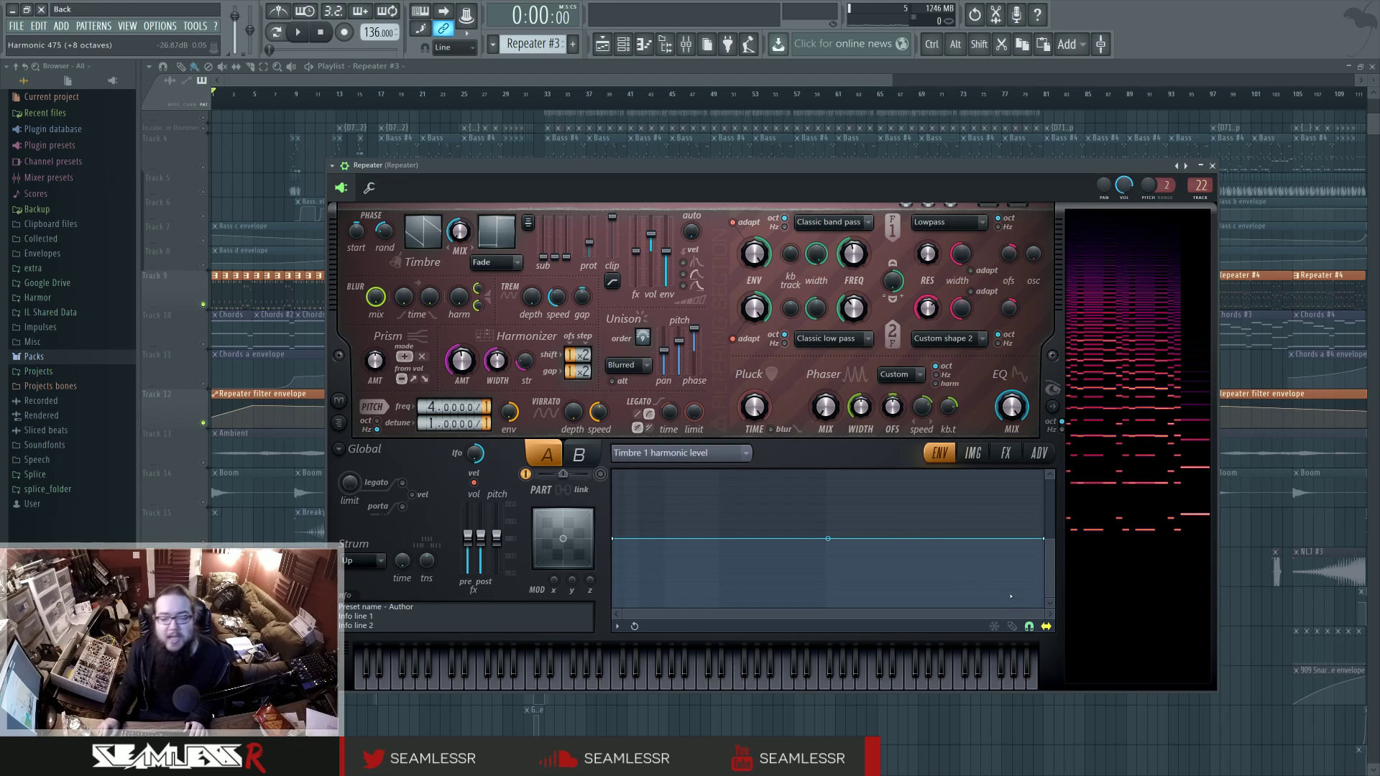
left_click_drag(1040, 615, 647, 613)
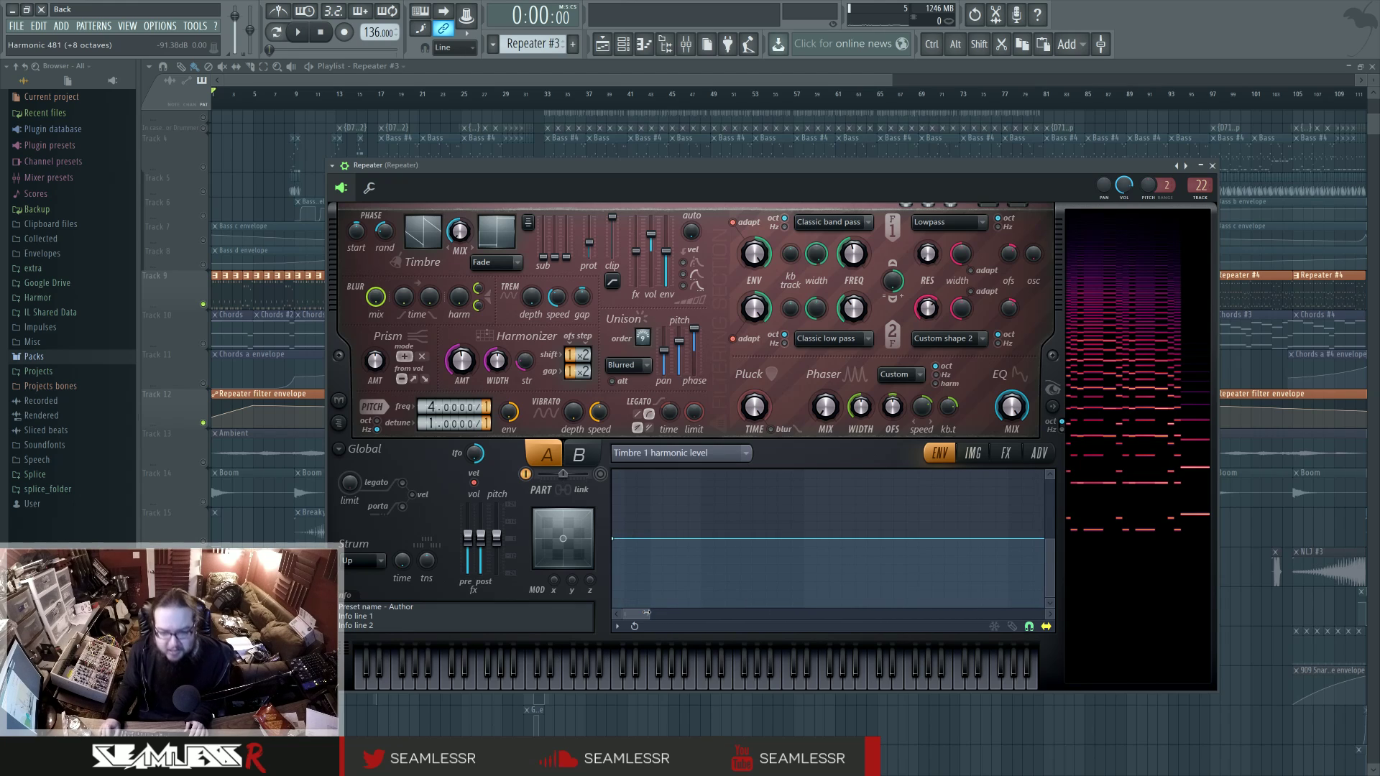
left_click_drag(650, 611, 636, 613)
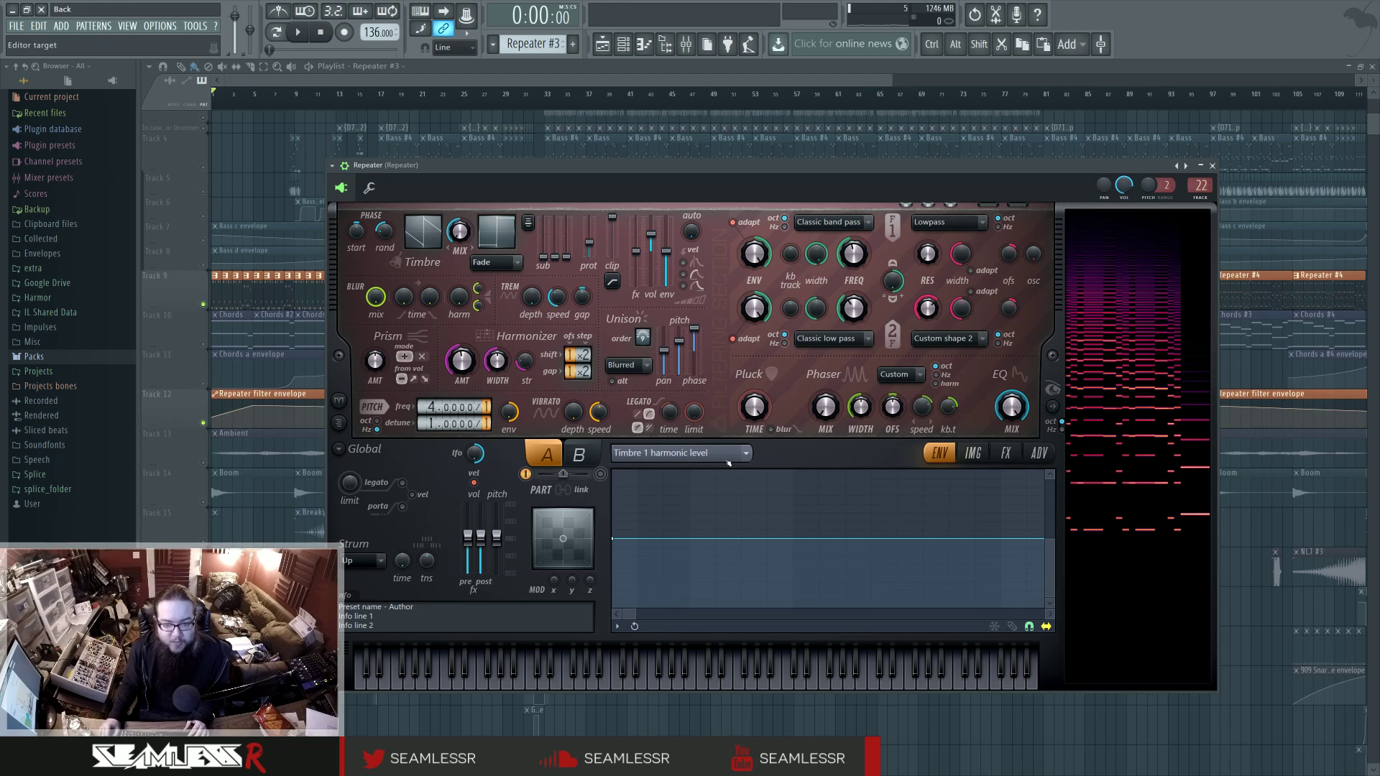
left_click(683, 453)
left_click(913, 453)
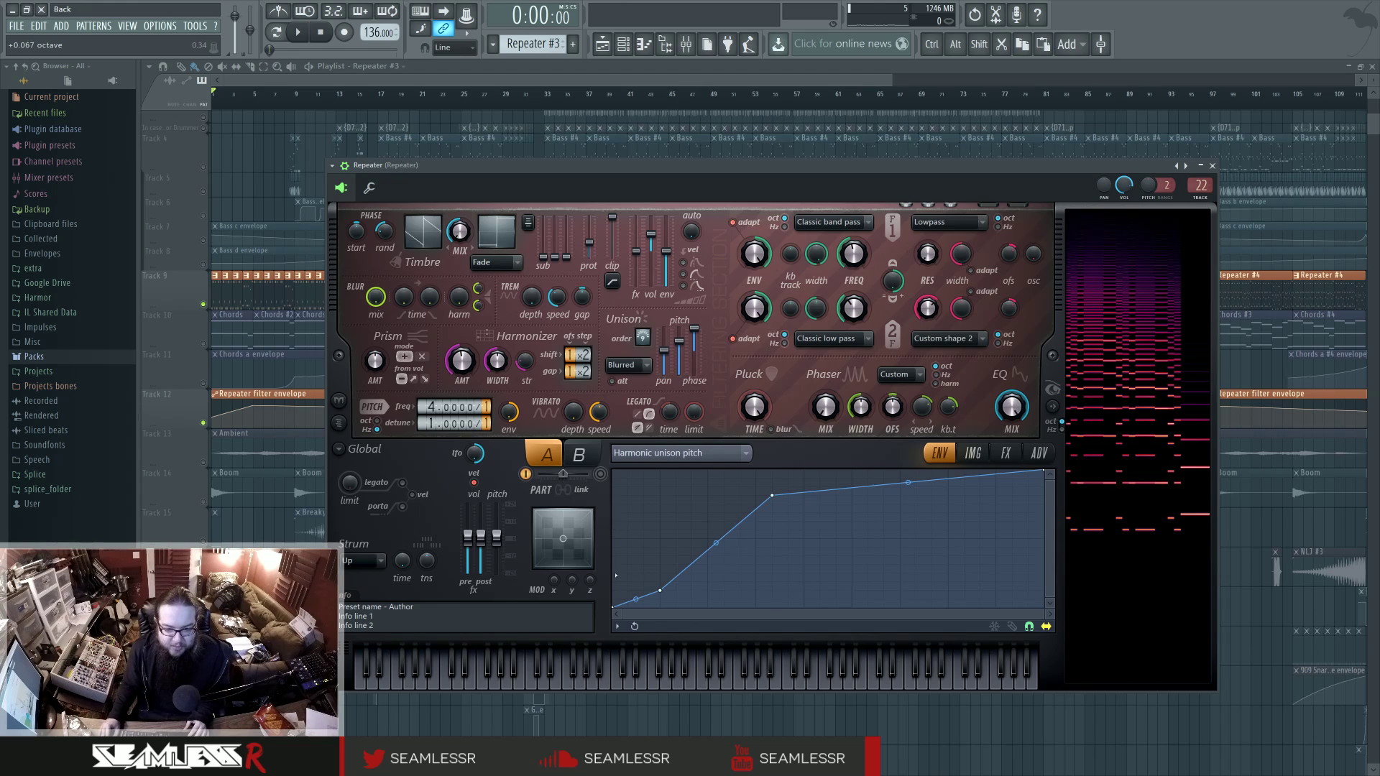
Add an extra point near the start of part A's Harmonic unison pitch curve, then delete it
left_click_drag(636, 599, 627, 530)
right_click(629, 530)
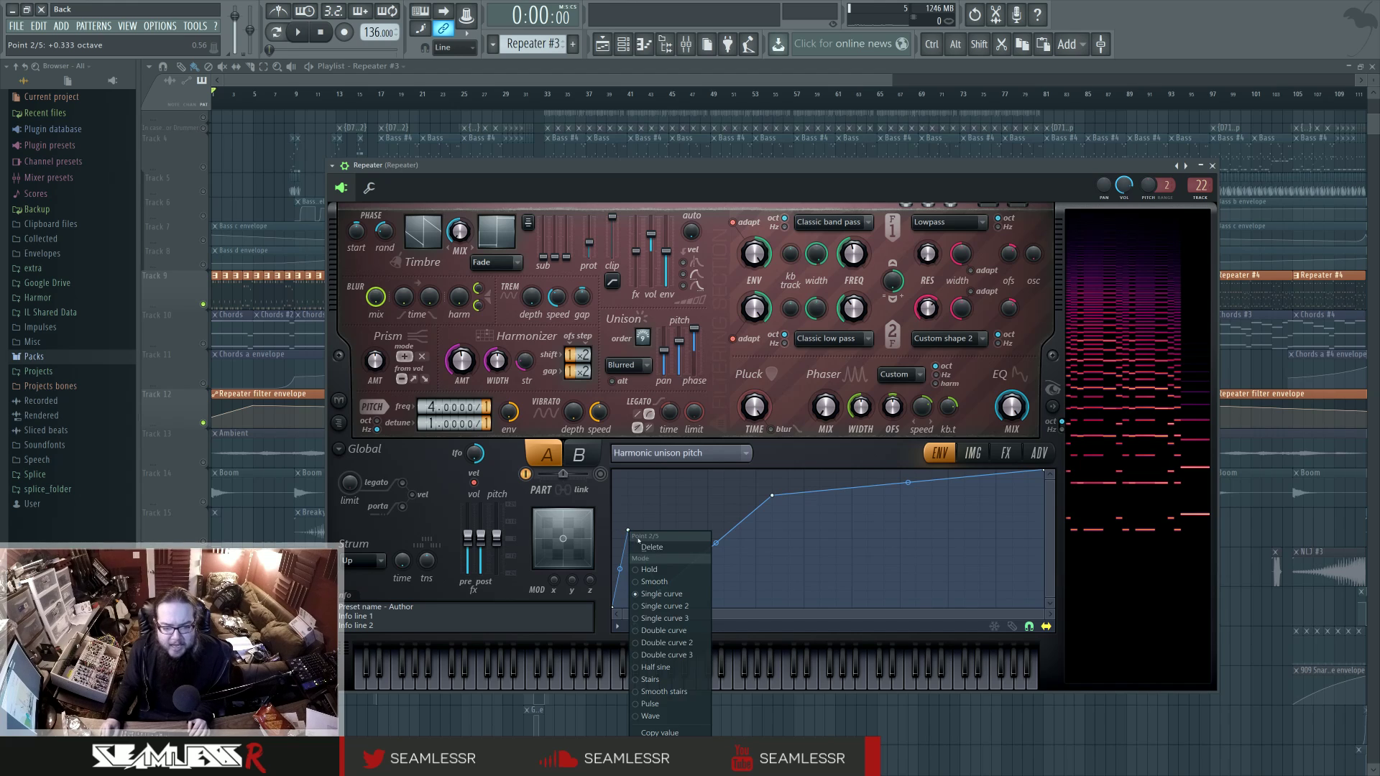
left_click(647, 547)
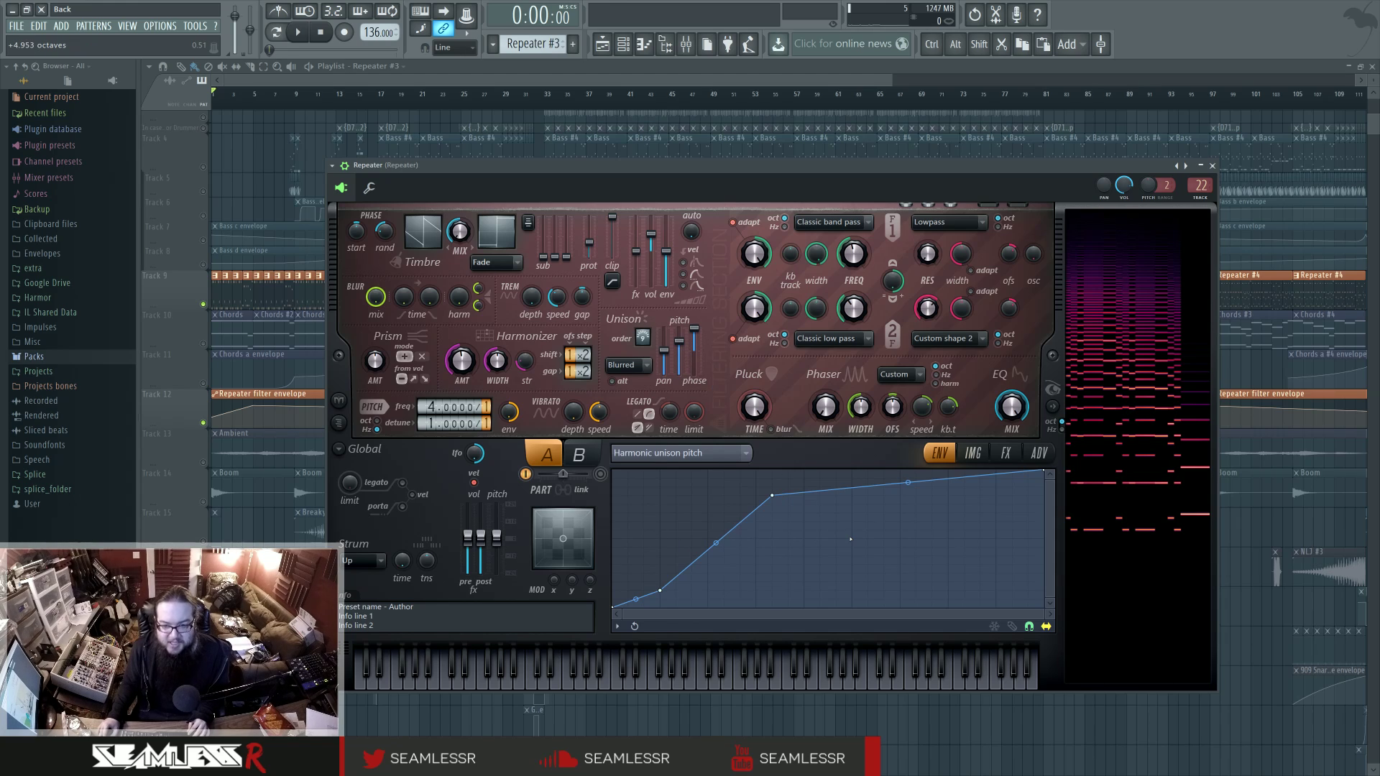
Switch to part B and reset its Harmonic unison pitch curve to a flat line
left_click(568, 460)
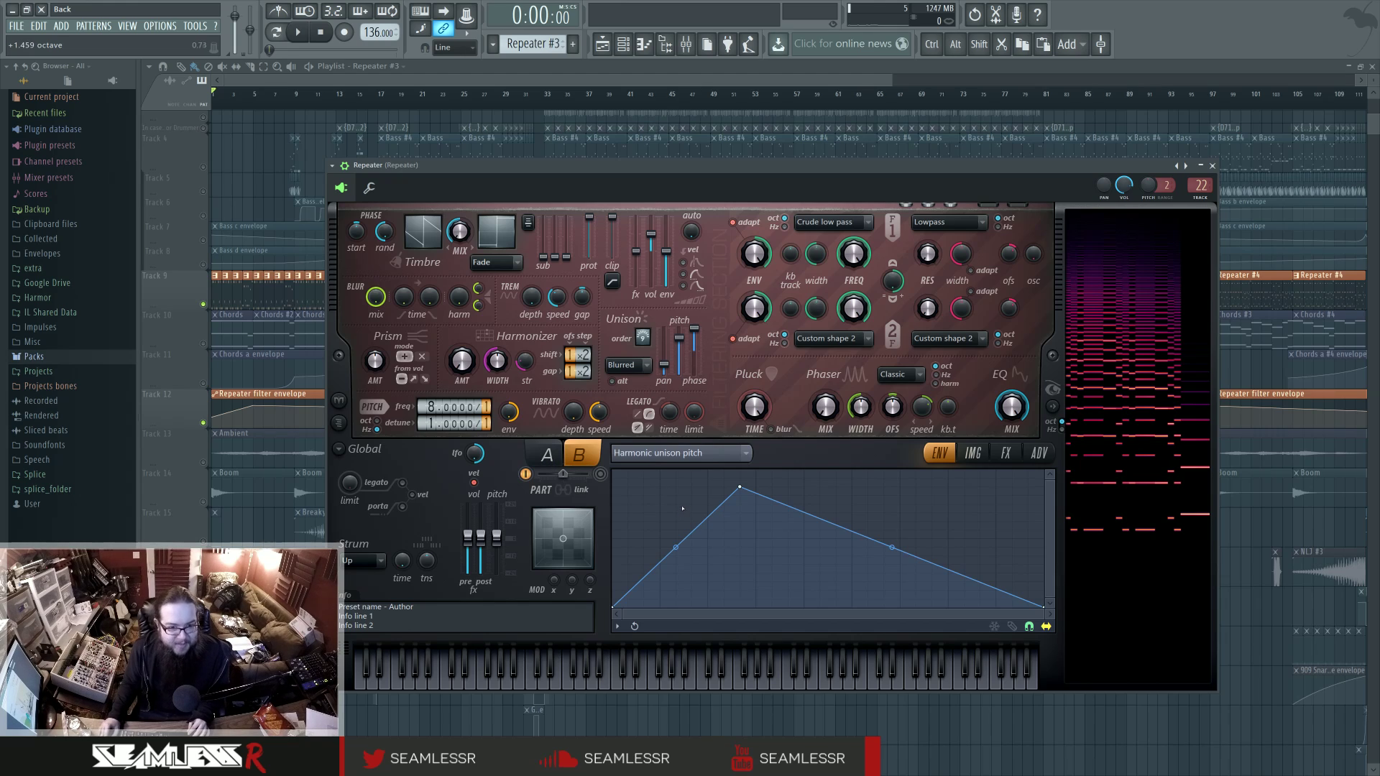
right_click(617, 597)
left_click(688, 647)
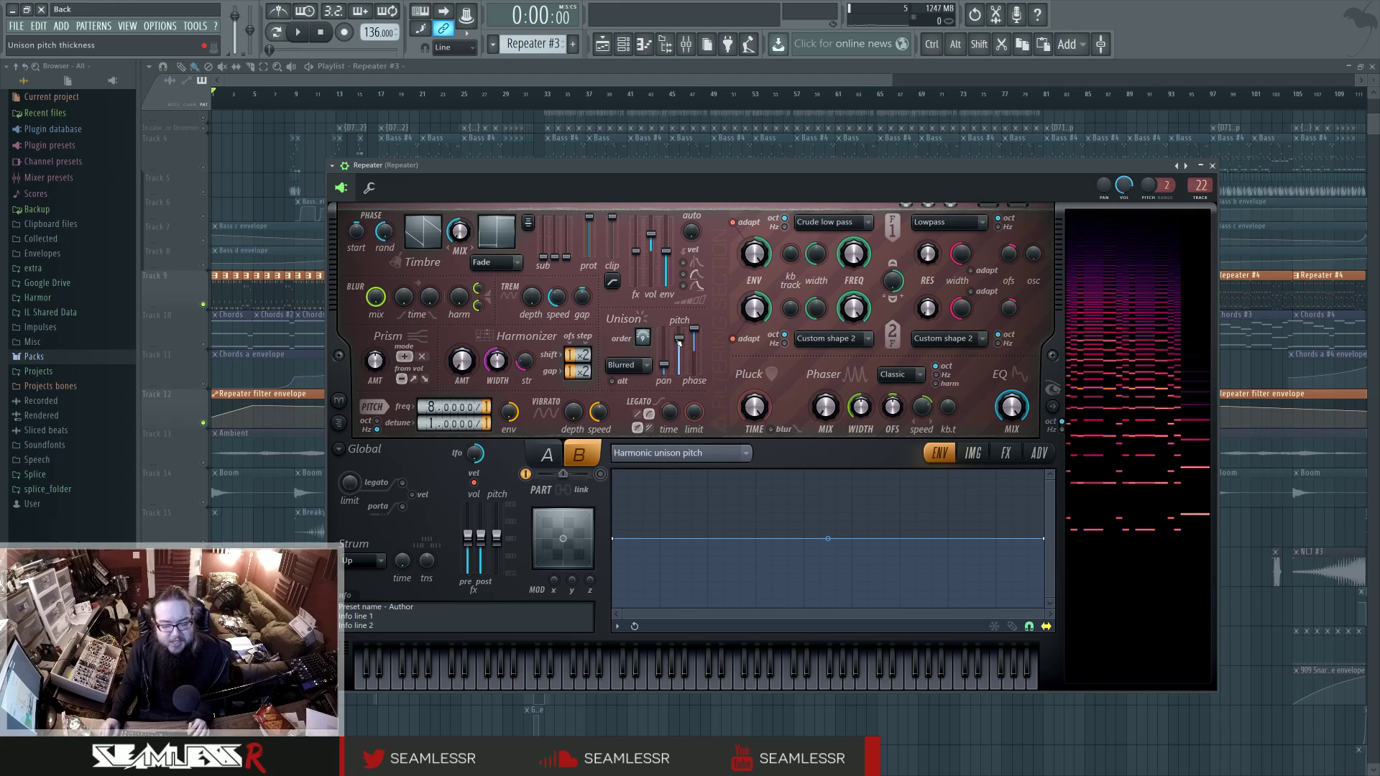
Shape part B's unison pitch curve with a full-height peak at +2 octaves and a flat-bottomed dip to the minimum around +4 octaves
left_click(692, 539)
right_click(755, 539)
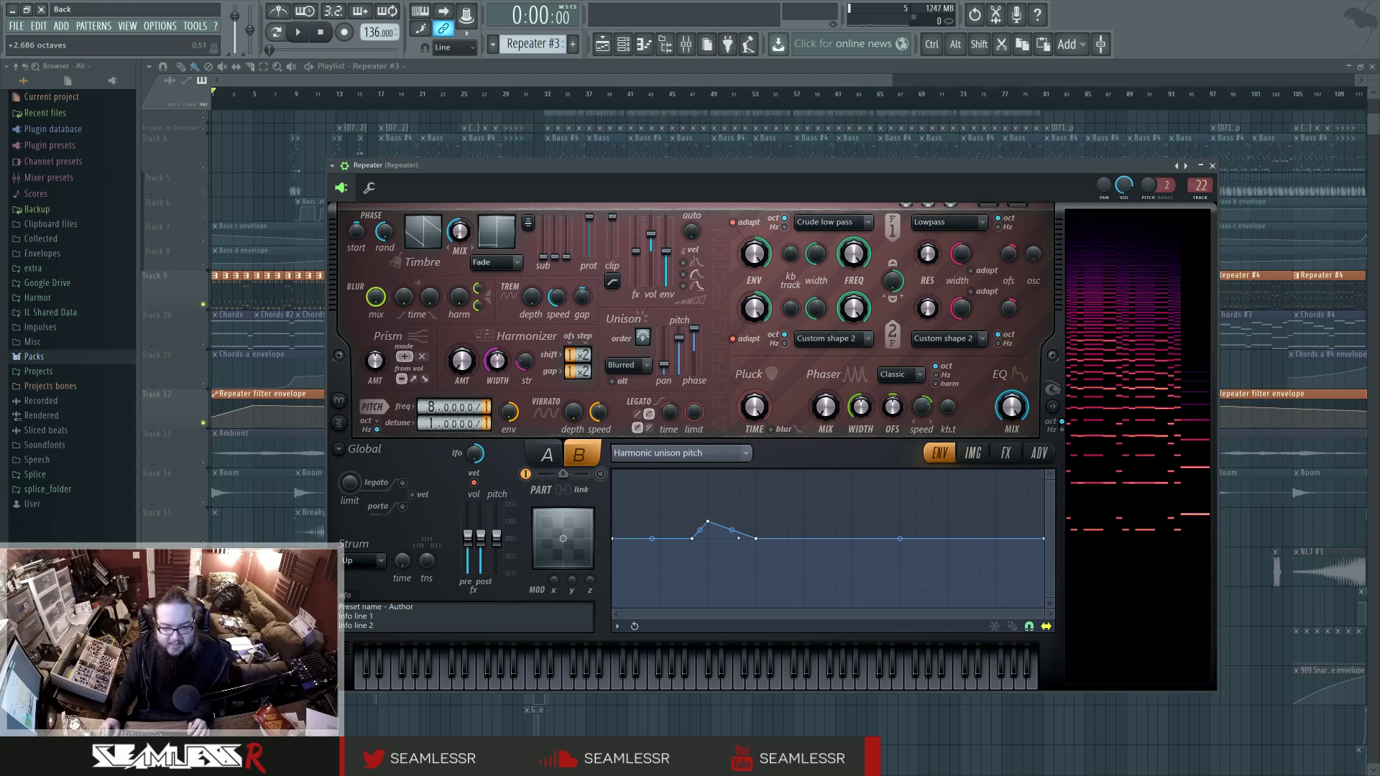
right_click(805, 547)
right_click(852, 539)
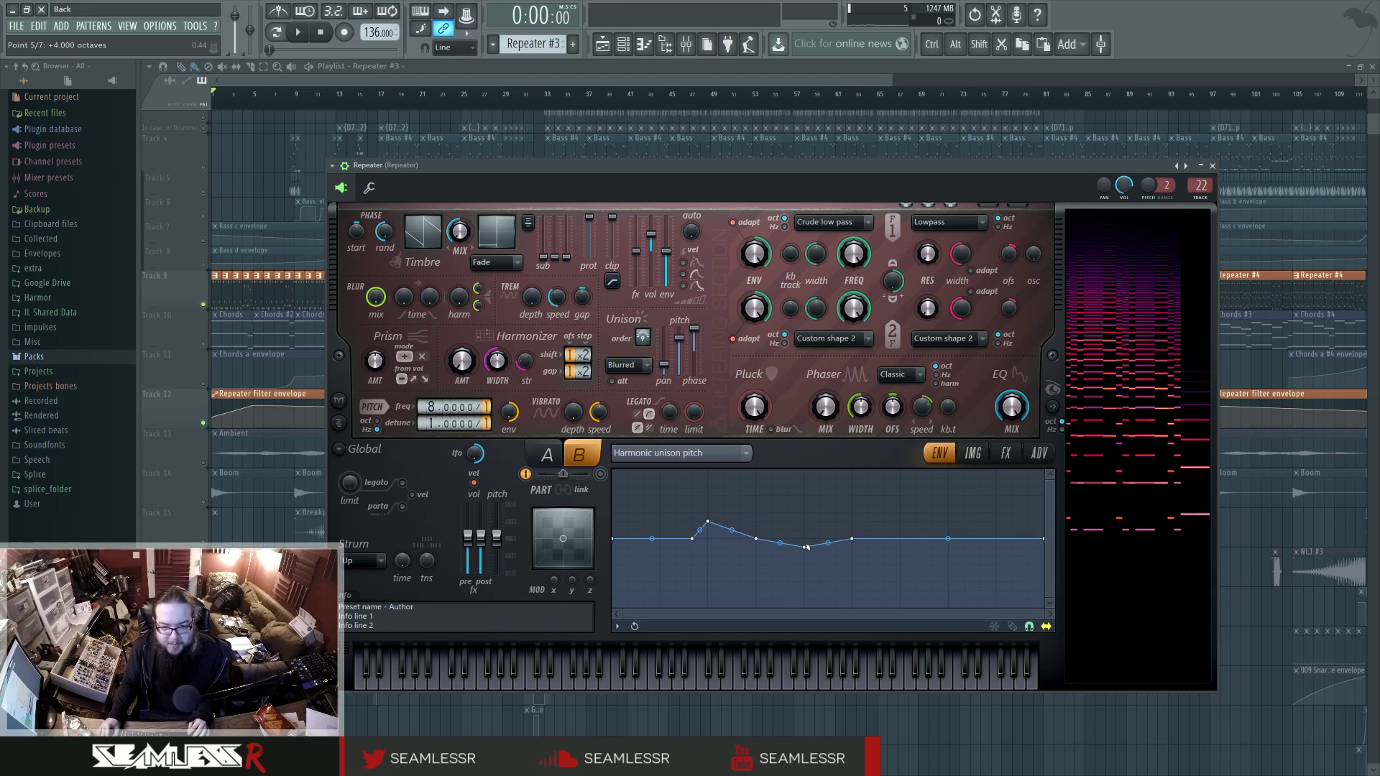
left_click_drag(806, 548, 806, 627)
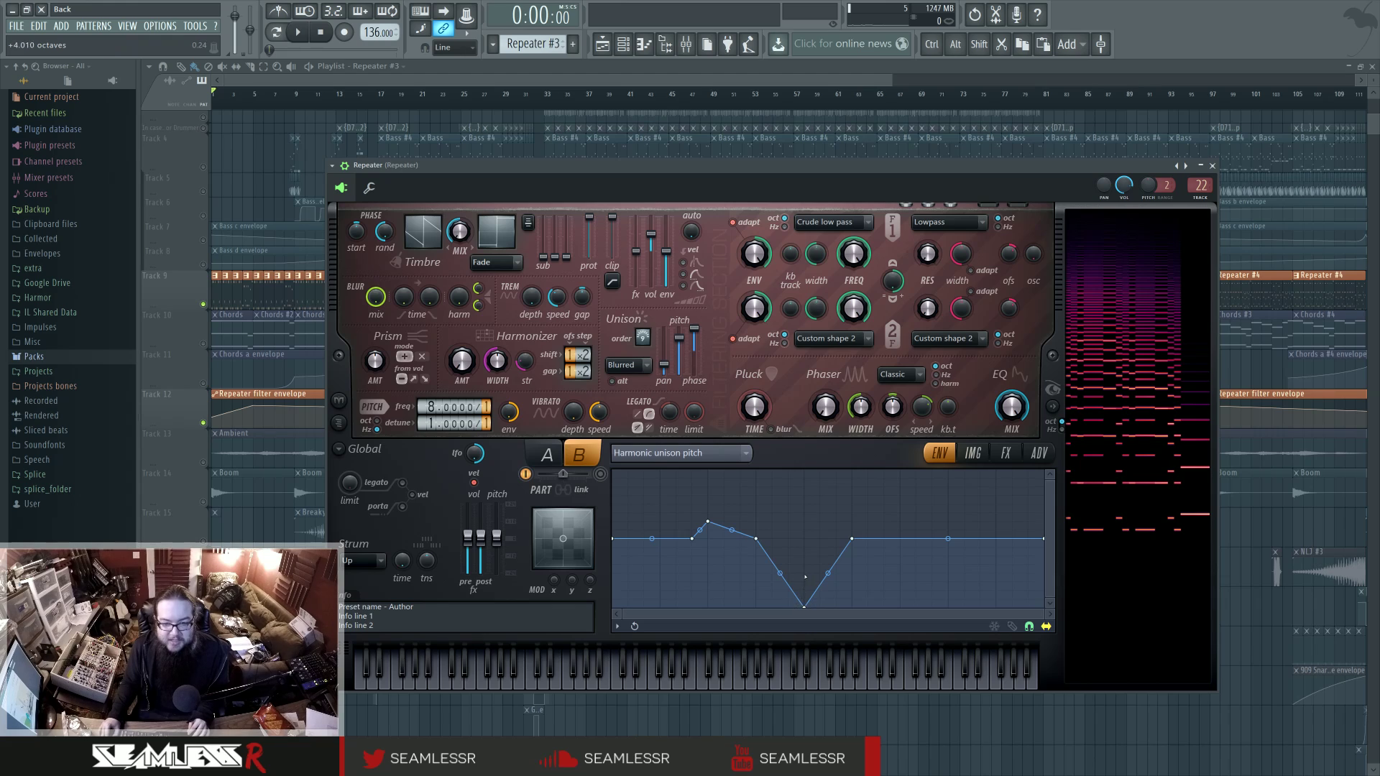
right_click(773, 606)
right_click(837, 606)
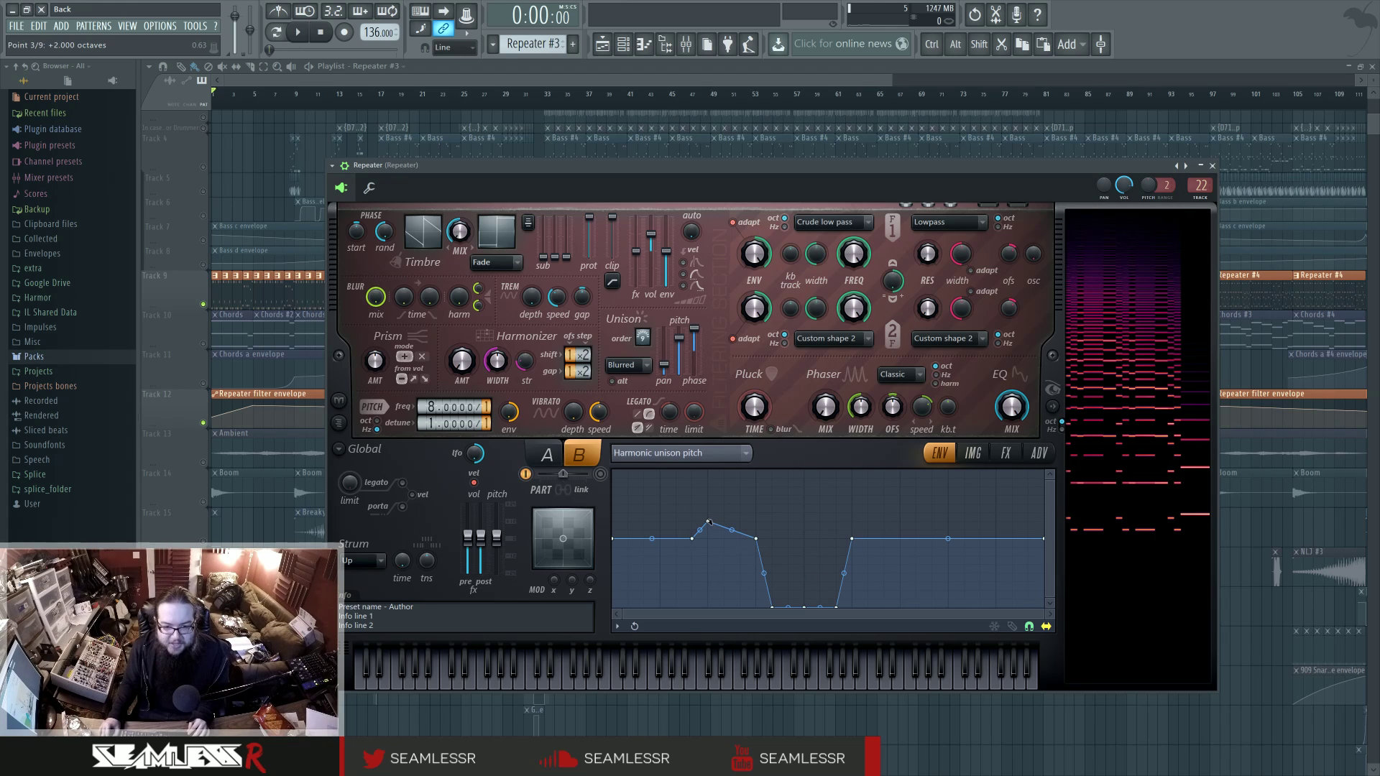
left_click_drag(709, 522, 710, 468)
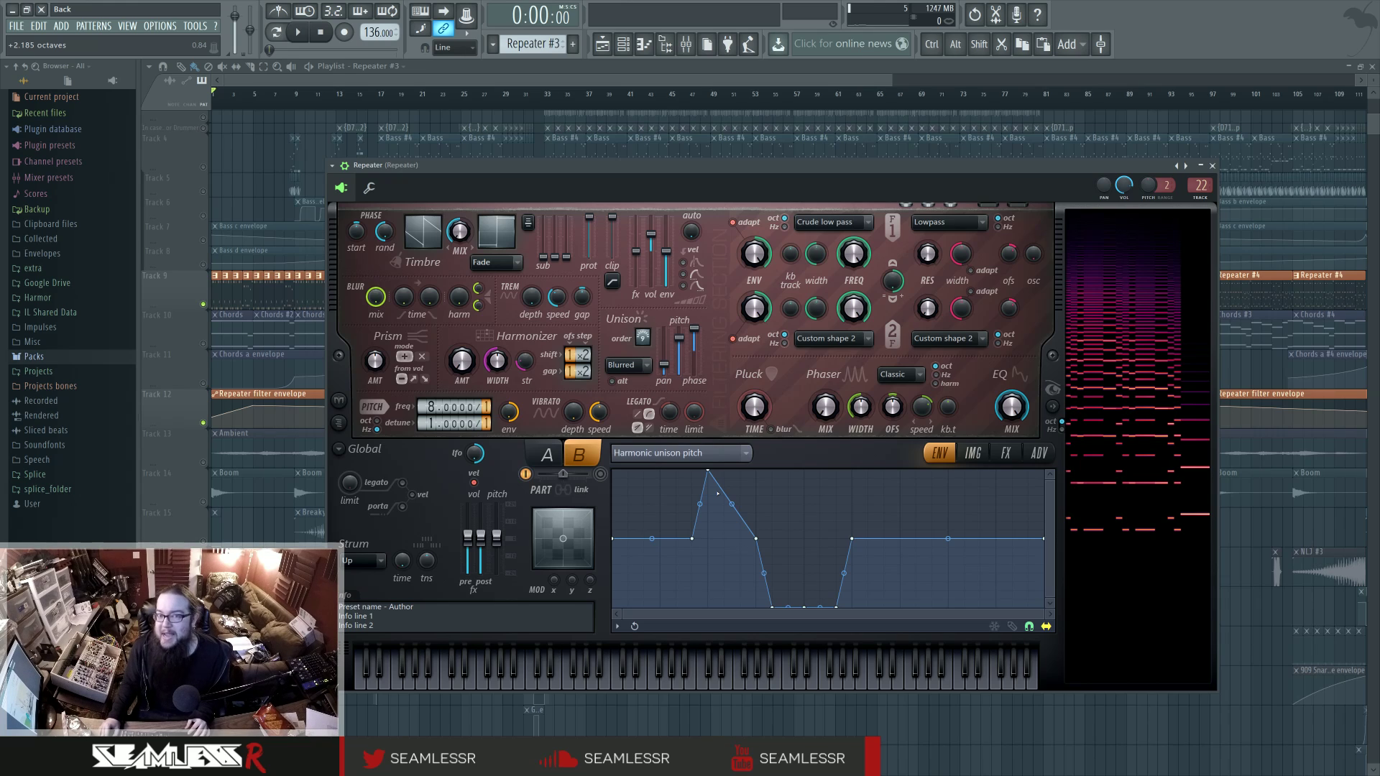
Return to part A and review Harmor's effects and available distortion types, leaving the distortion on Hill
left_click(546, 454)
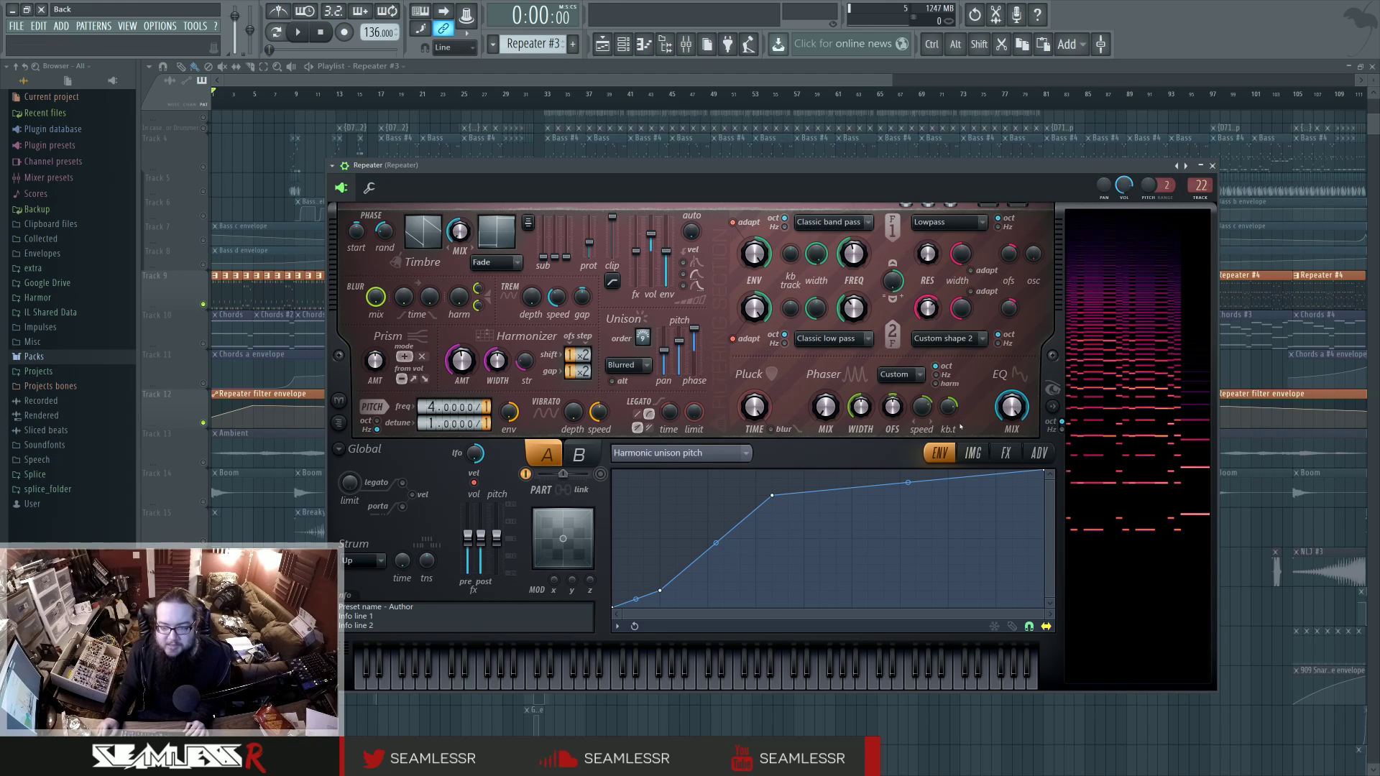
left_click(1006, 453)
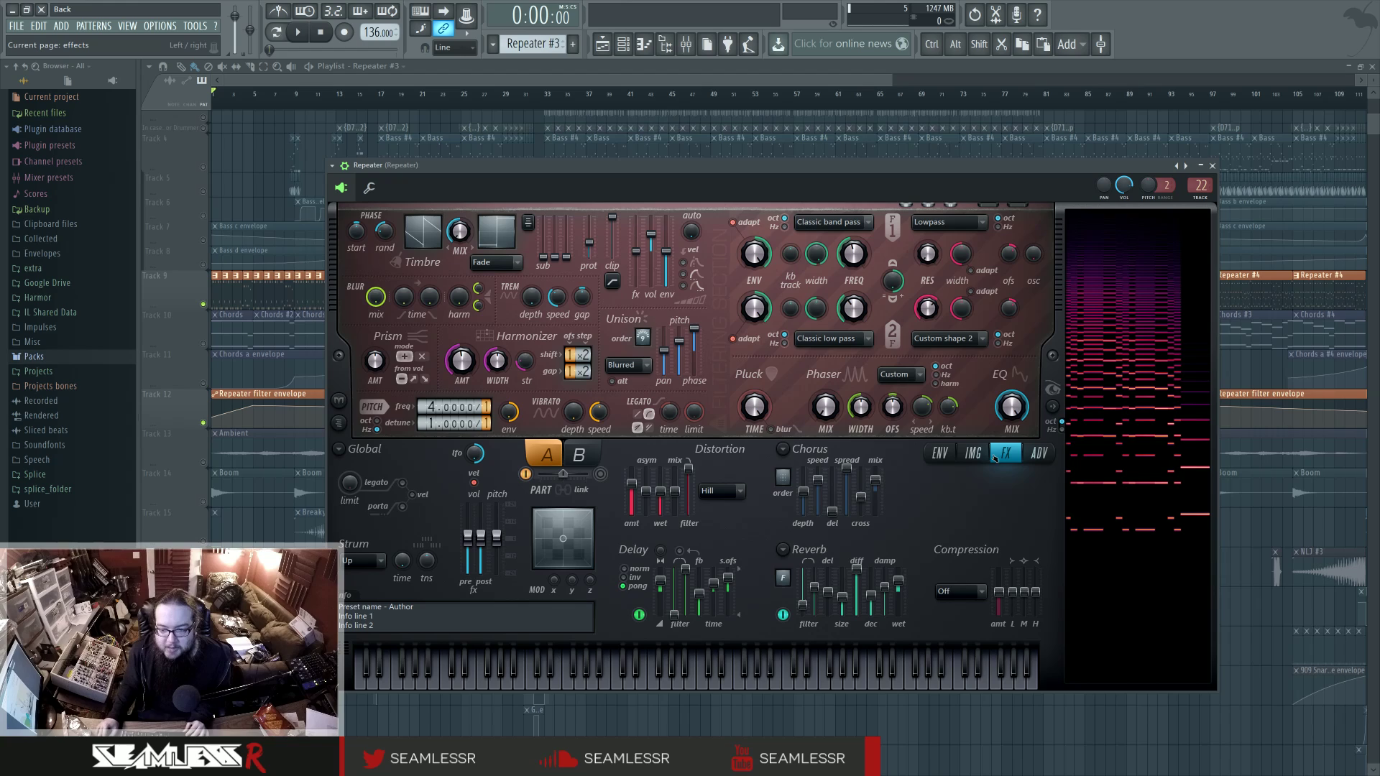
left_click(724, 496)
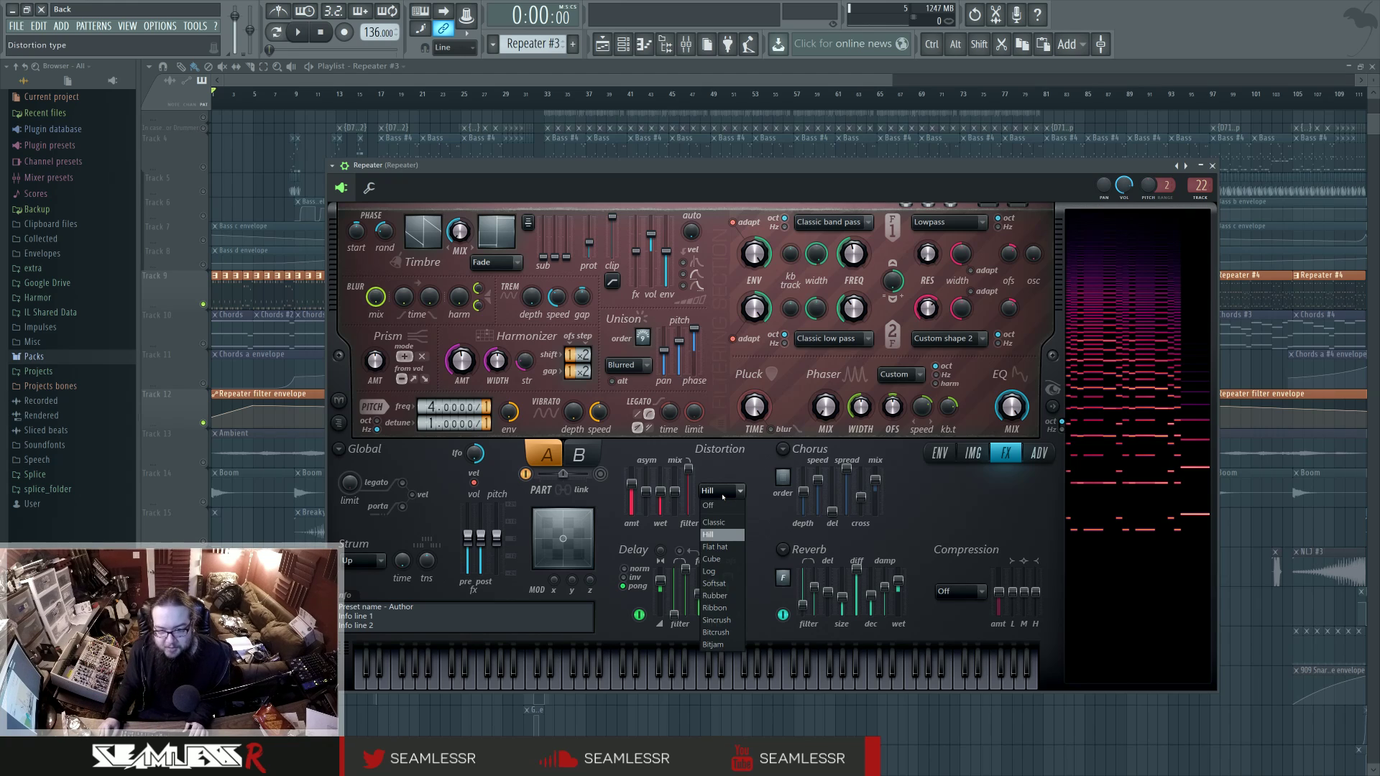
left_click(742, 465)
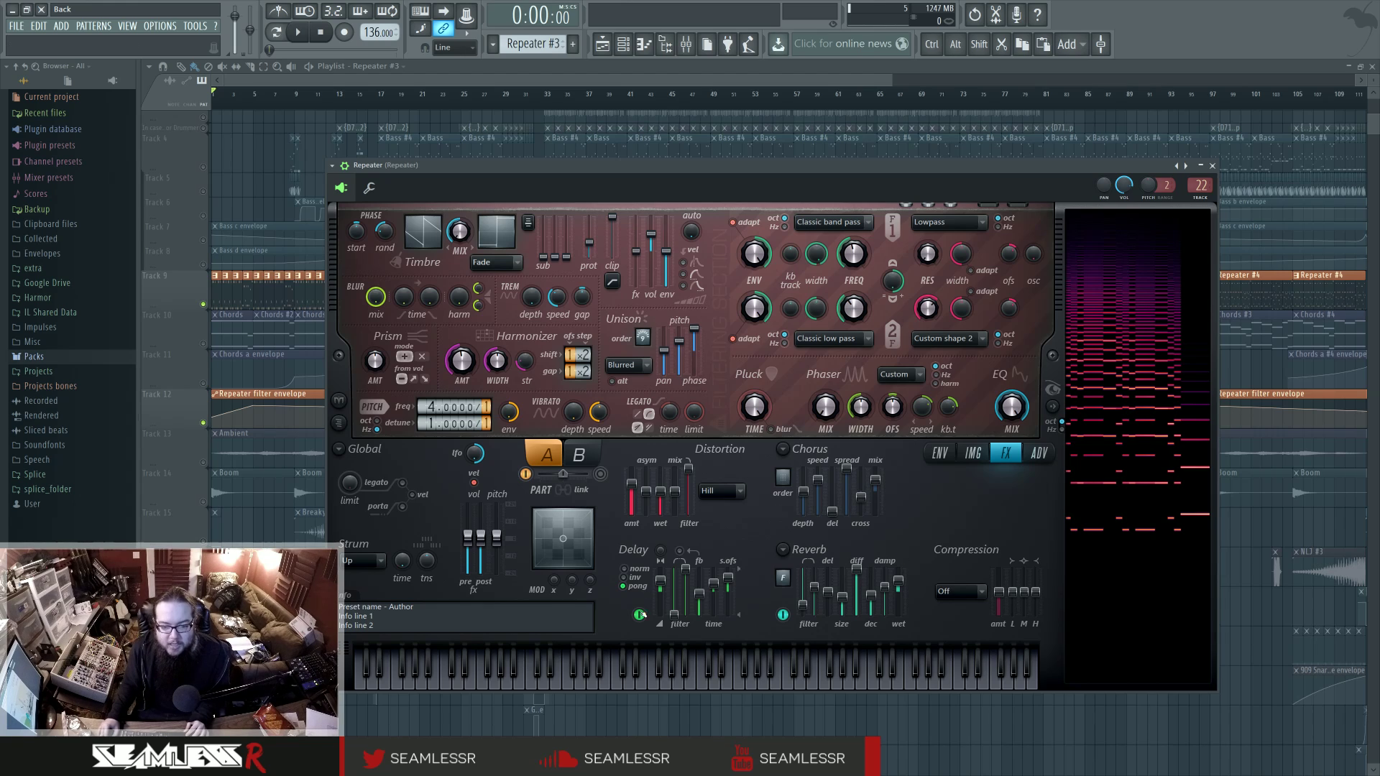
Show Harmor's advanced settings and compare parts A and B, ending on part A
left_click(1039, 452)
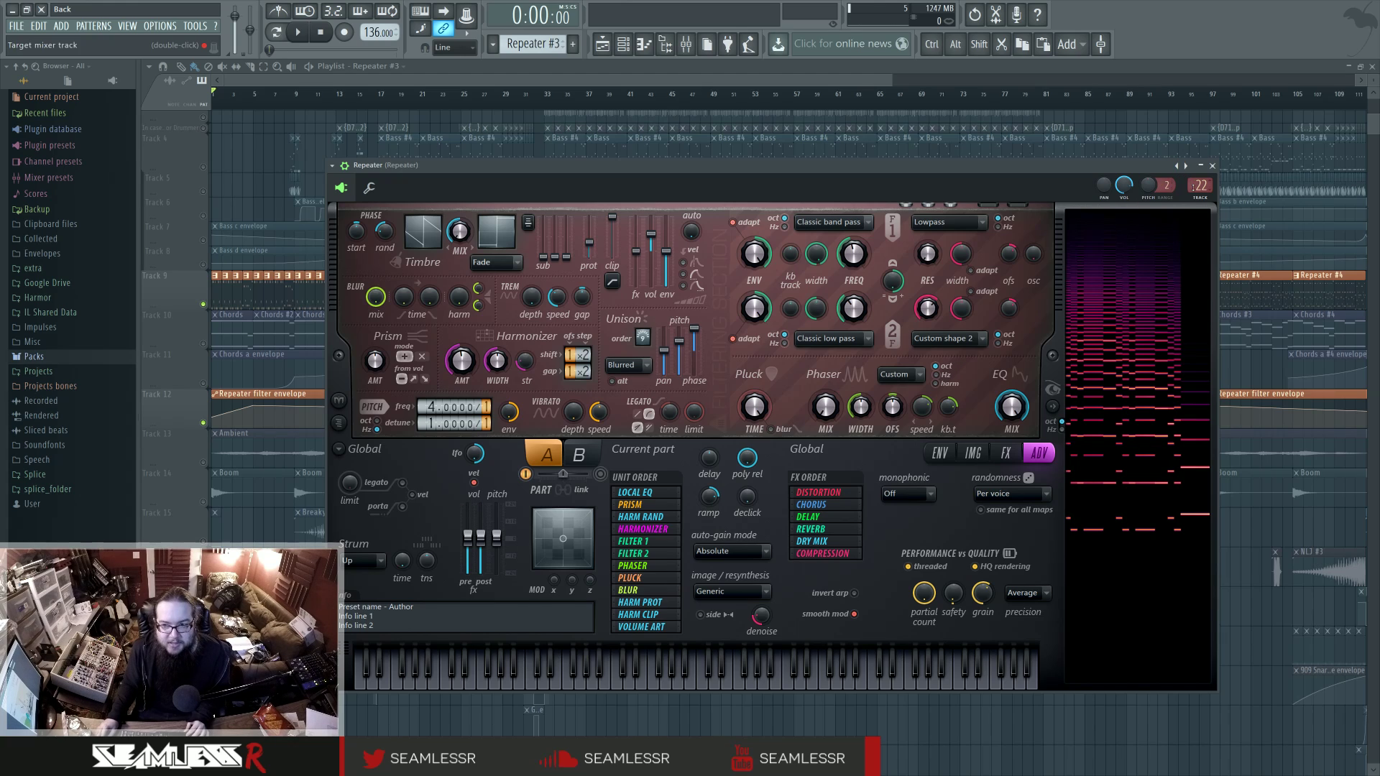
left_click(600, 473)
left_click(546, 455)
left_click(578, 454)
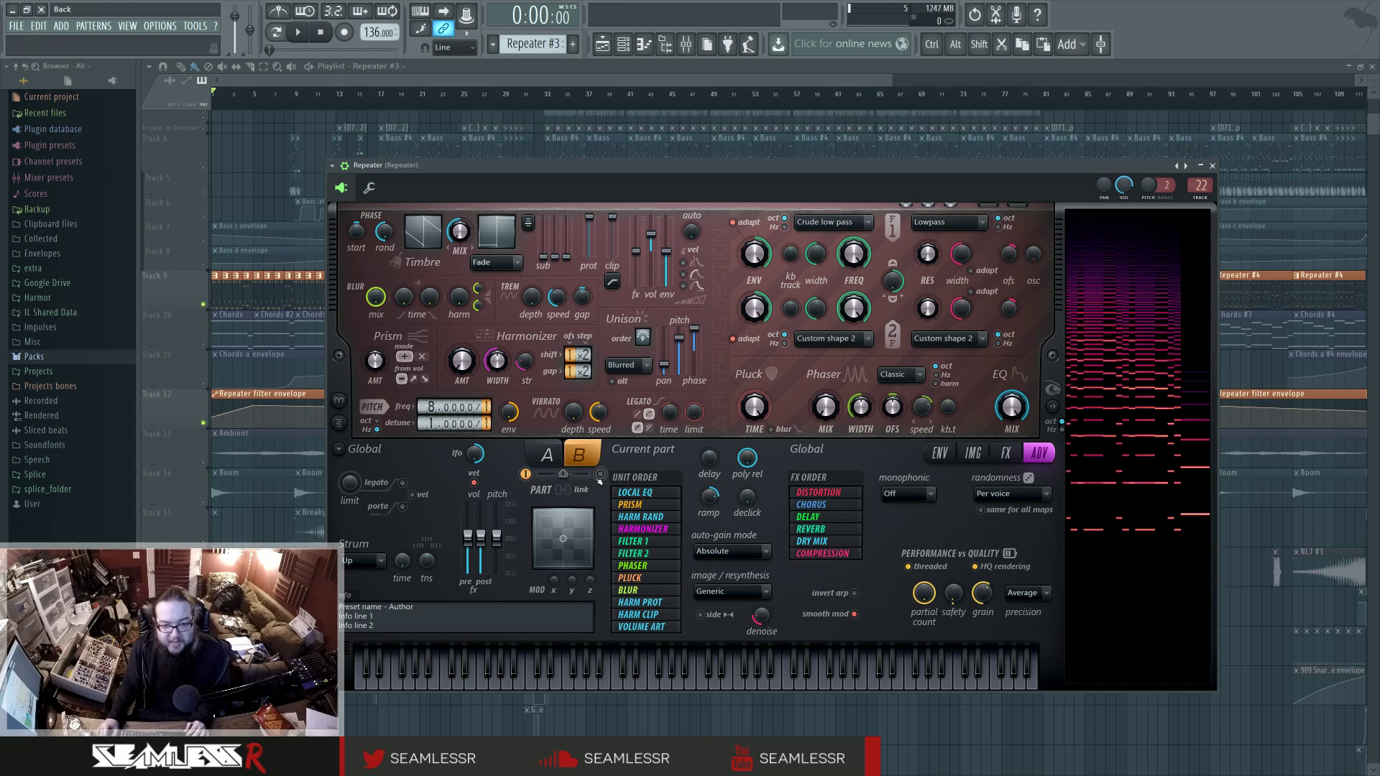
left_click(547, 454)
Check the options for the Repeater's target mixer track, then open that track in the mixer
right_click(1201, 186)
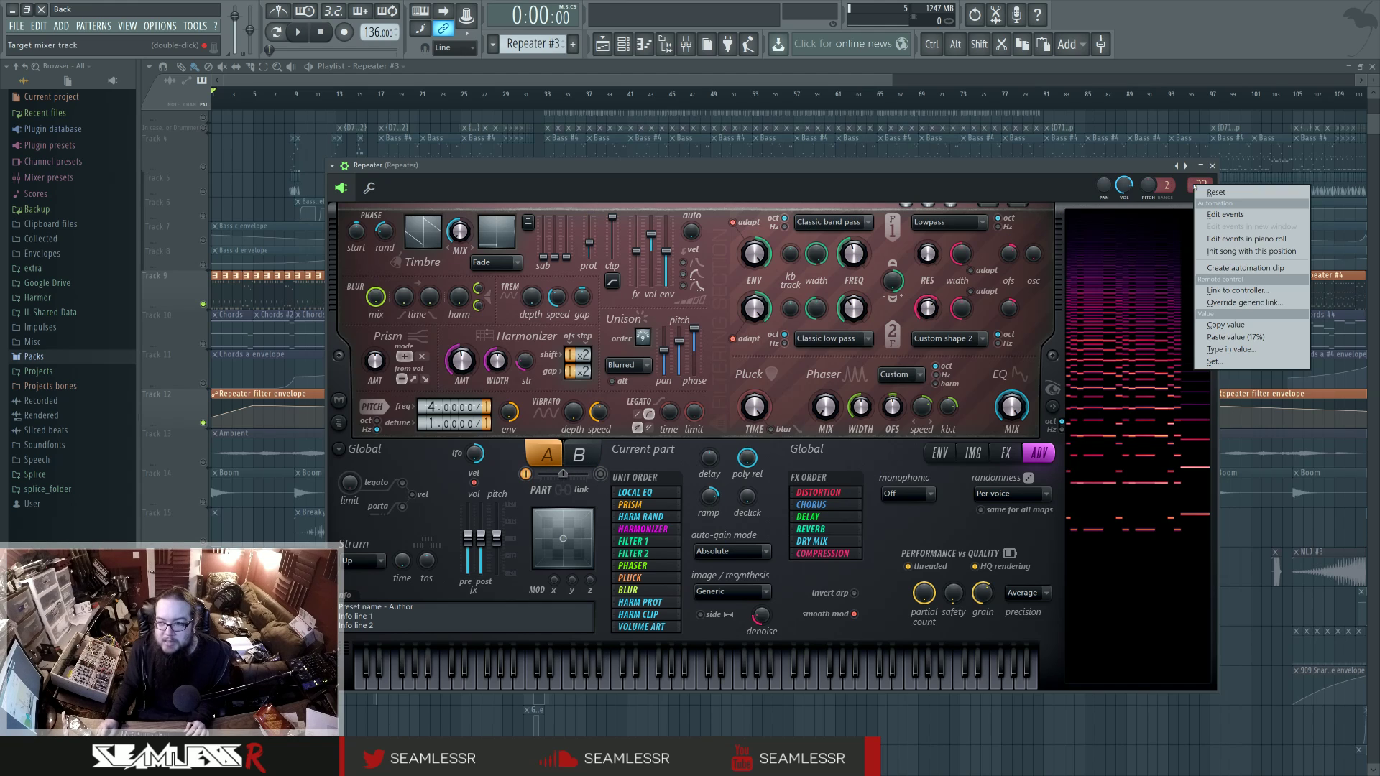
left_click(1201, 186)
double_click(1201, 185)
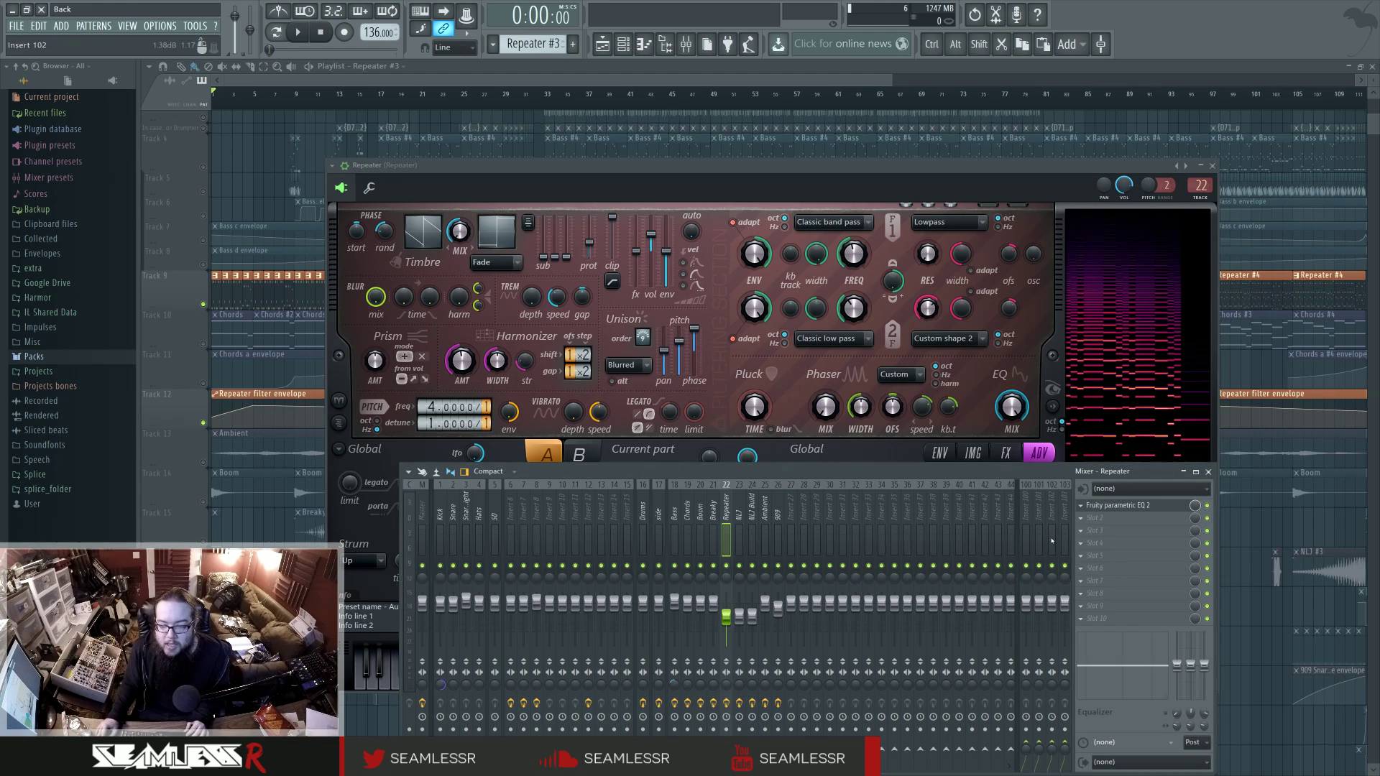
Close the mixer, the Repeater's synth window and the channel rack, and restore all playlist tracks from solo
left_click(1209, 472)
left_click(1213, 166)
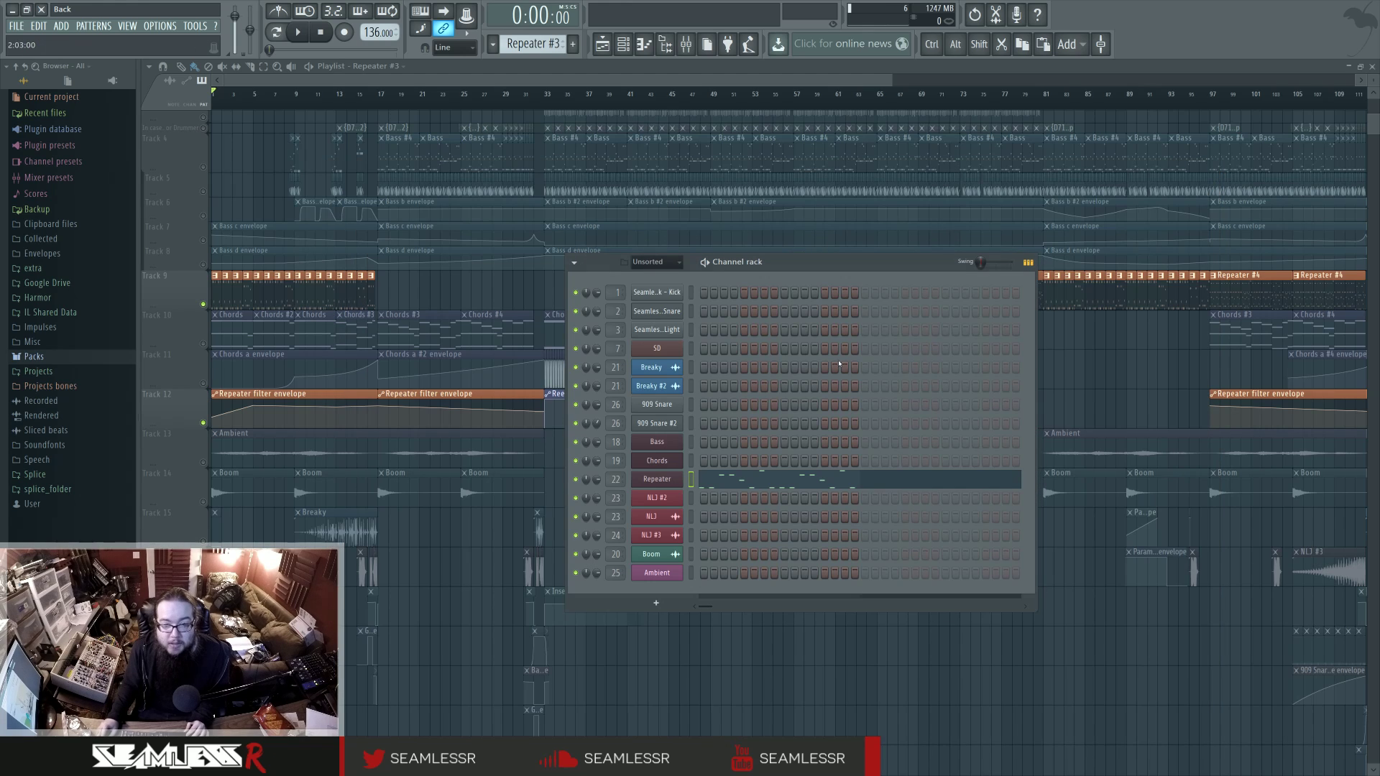
key("F6")
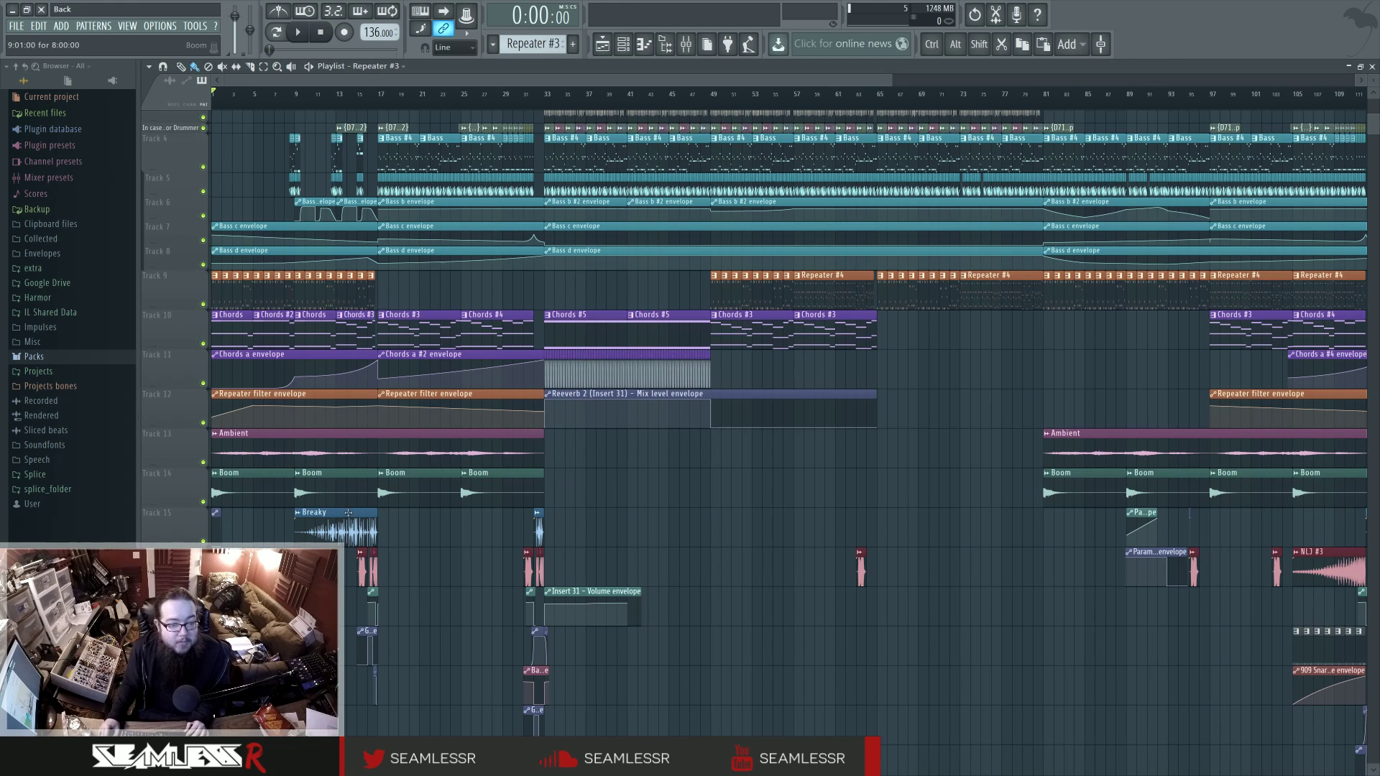
Briefly play the full arrangement from the start, then stop playback
scroll(441, 583, "up", 1)
key("space")
scroll(442, 604, "up", 1)
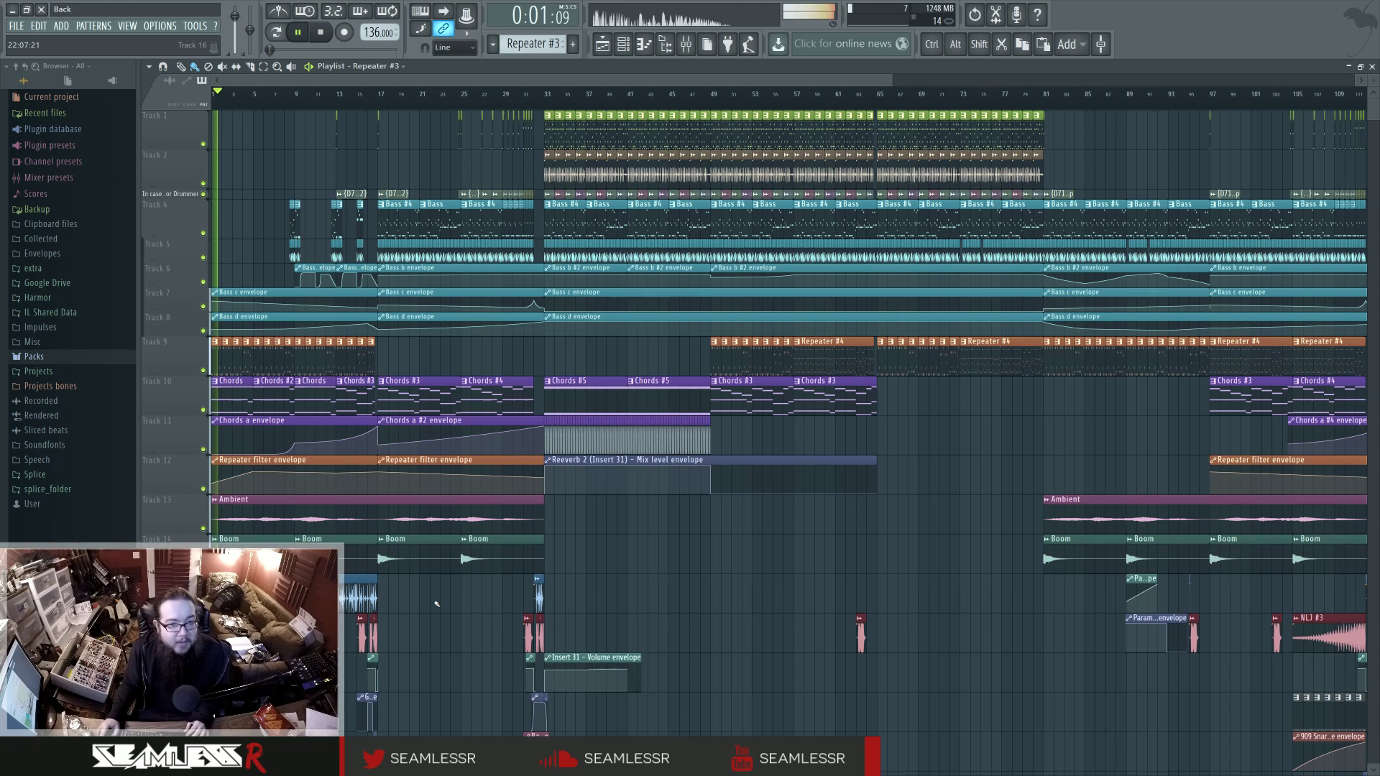
key("space")
Move the playback position to bar 15, at the start of the second NLJ clip on track 16
scroll(443, 620, "down", 4)
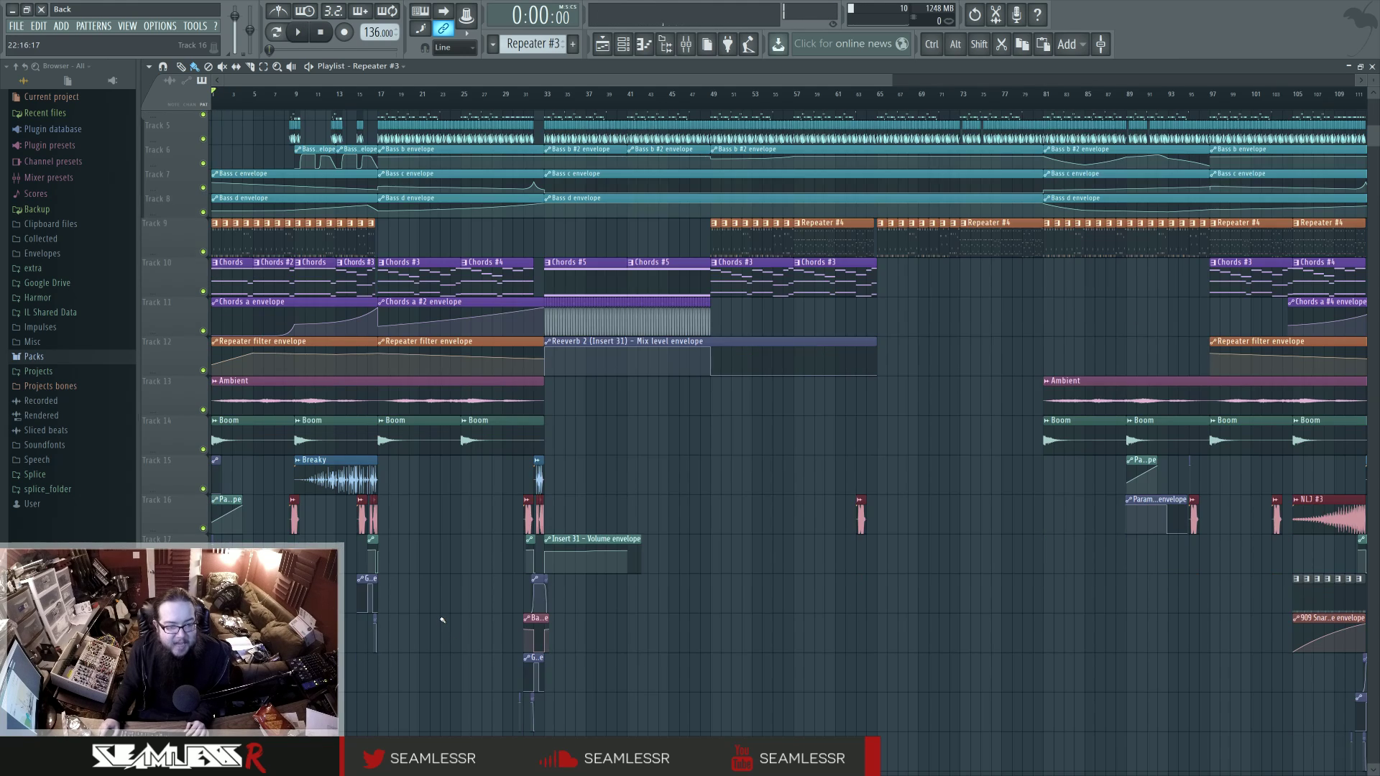
scroll(377, 606, "up", 3, "ctrl")
left_click_drag(377, 605, 768, 602)
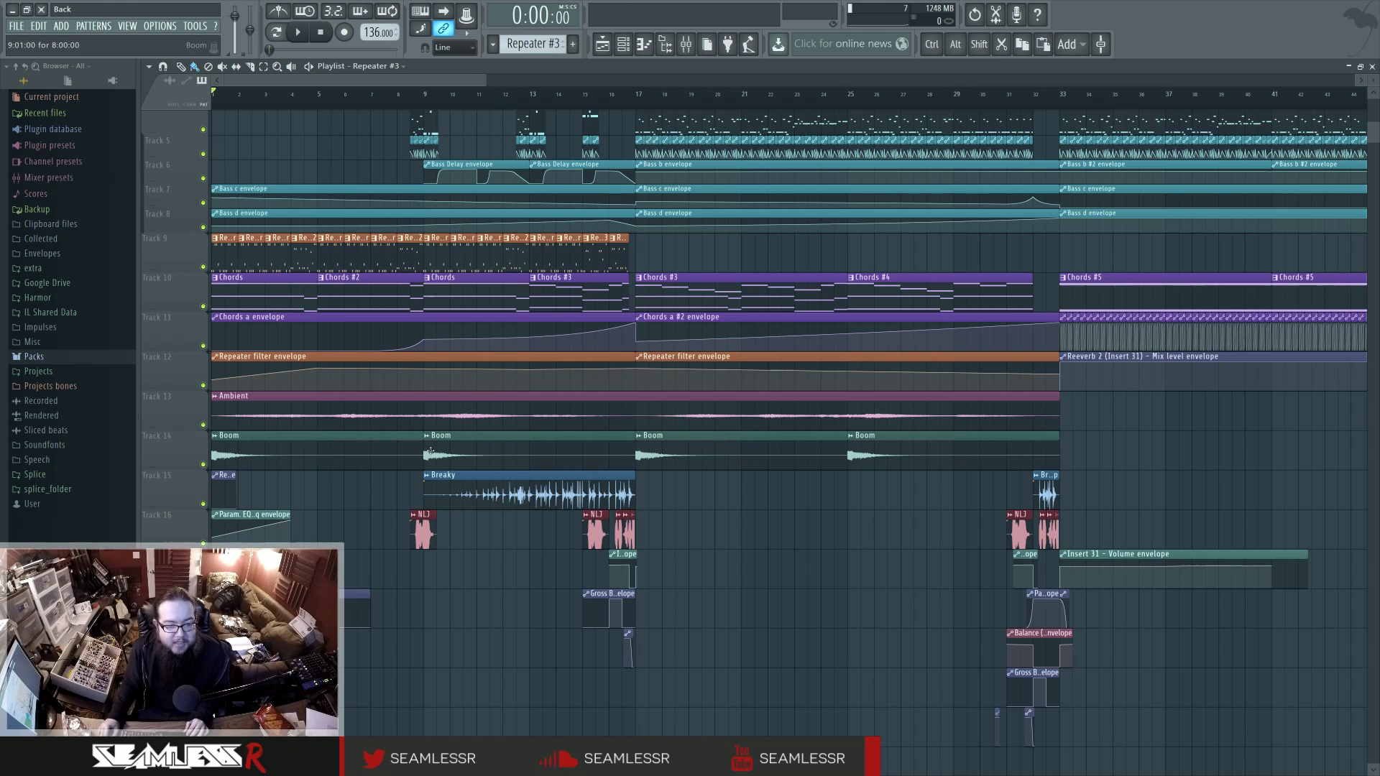
left_click(410, 91)
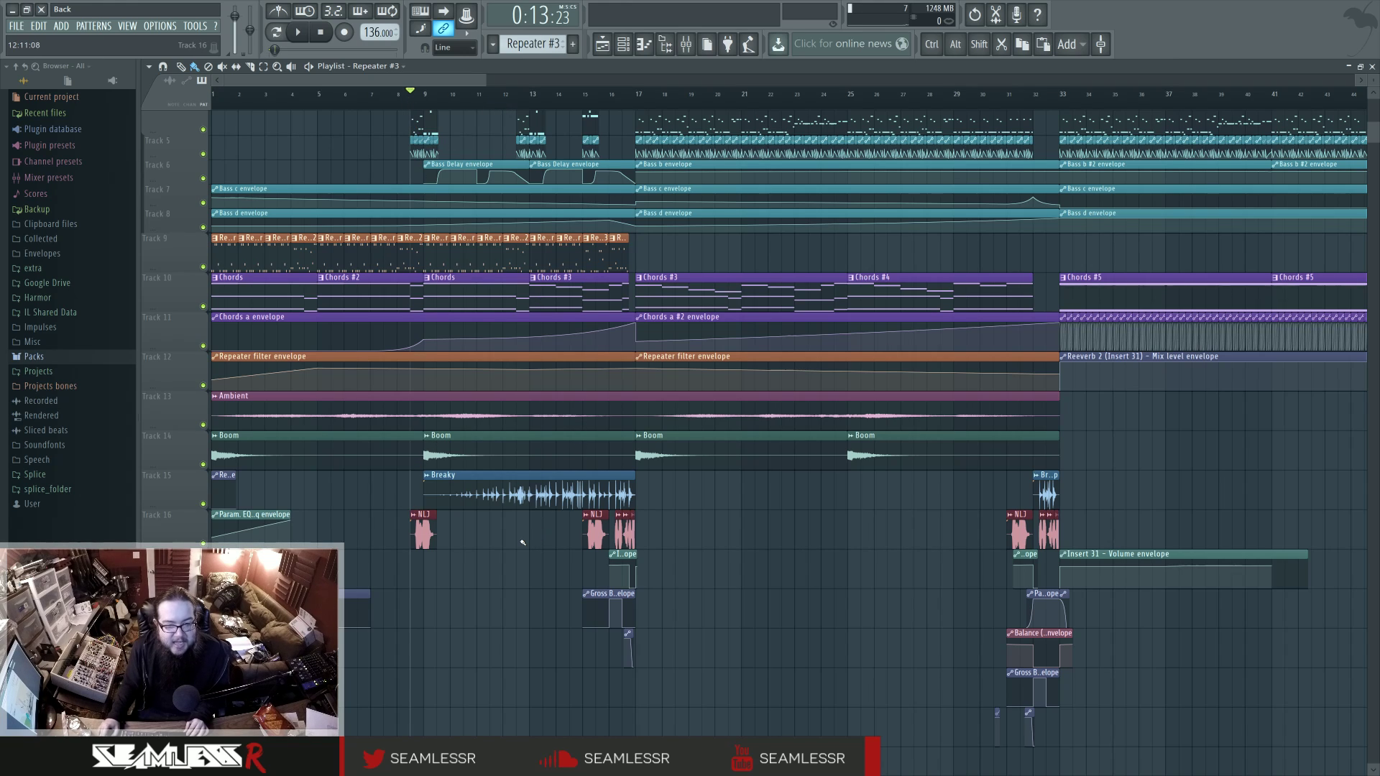
scroll(525, 543, "up", 2, "ctrl")
left_click(580, 92)
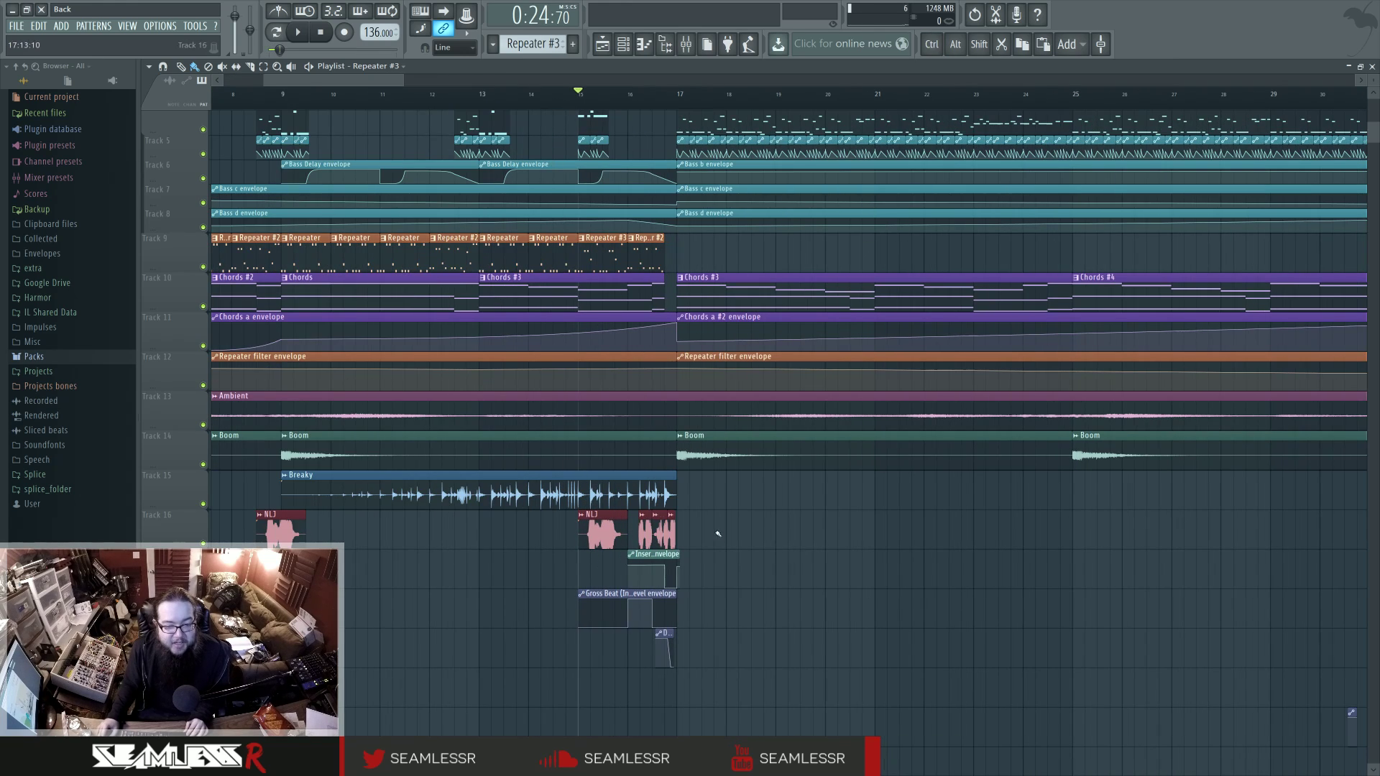
Solo the NLJ mixer track together with NLJ Build, play from bar 15, and select NLJ to show its effects
left_click(692, 45)
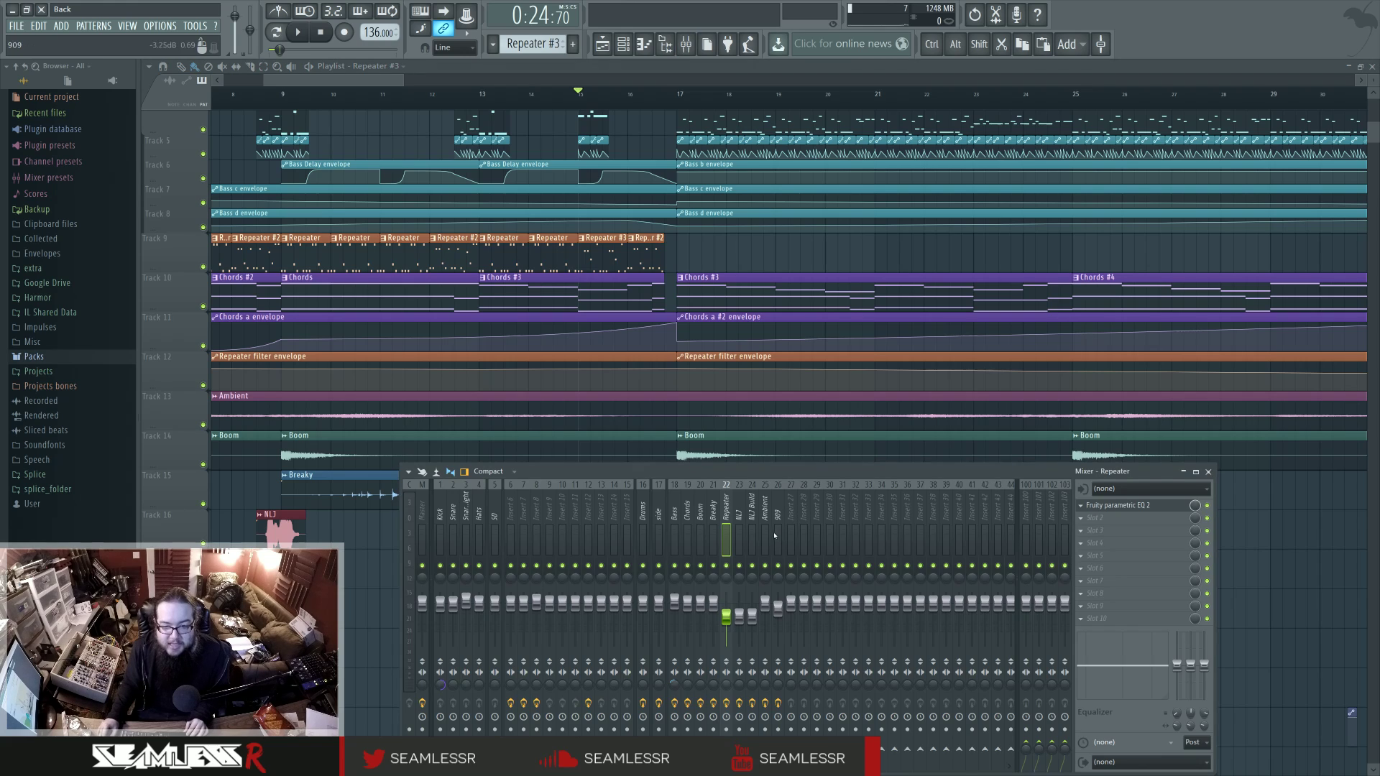
right_click(739, 566)
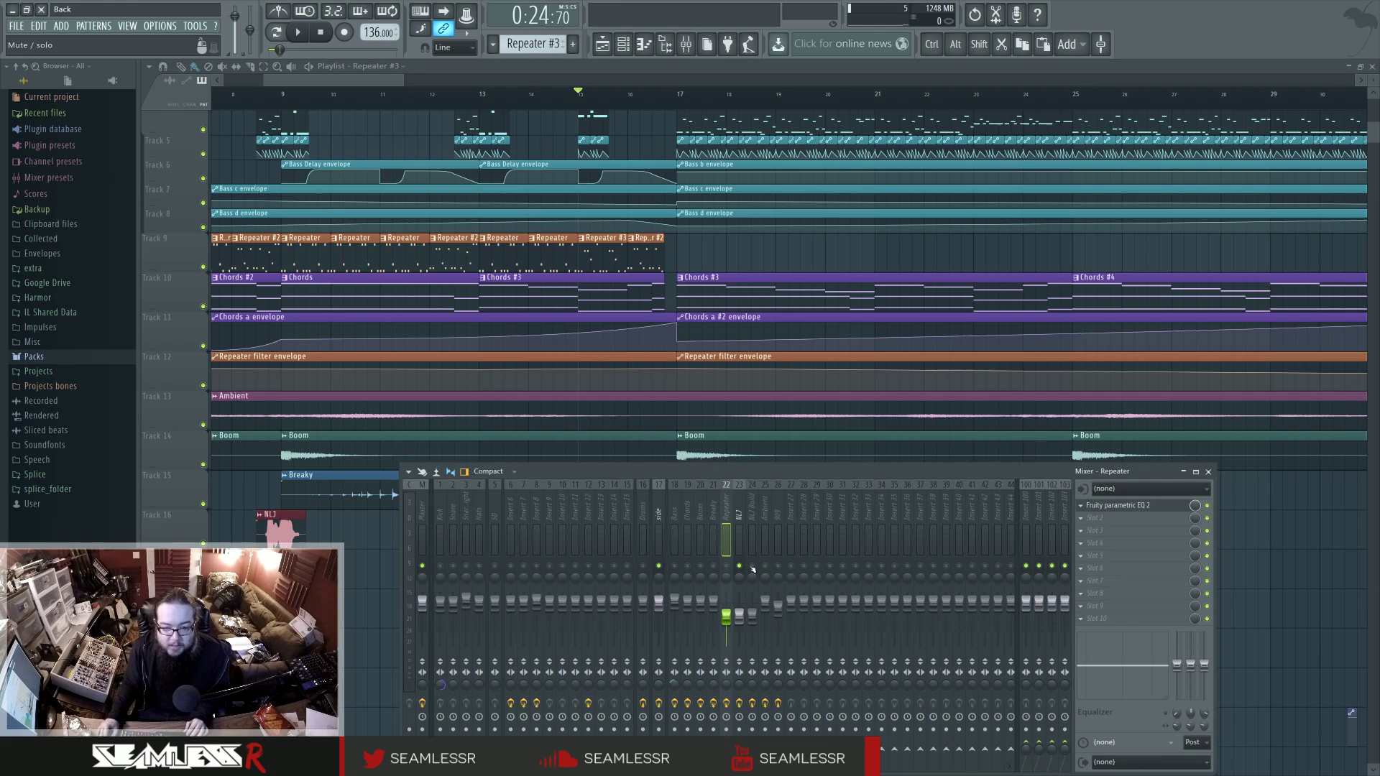
key("space")
left_click_drag(686, 473, 750, 415)
left_click(804, 451)
key("space")
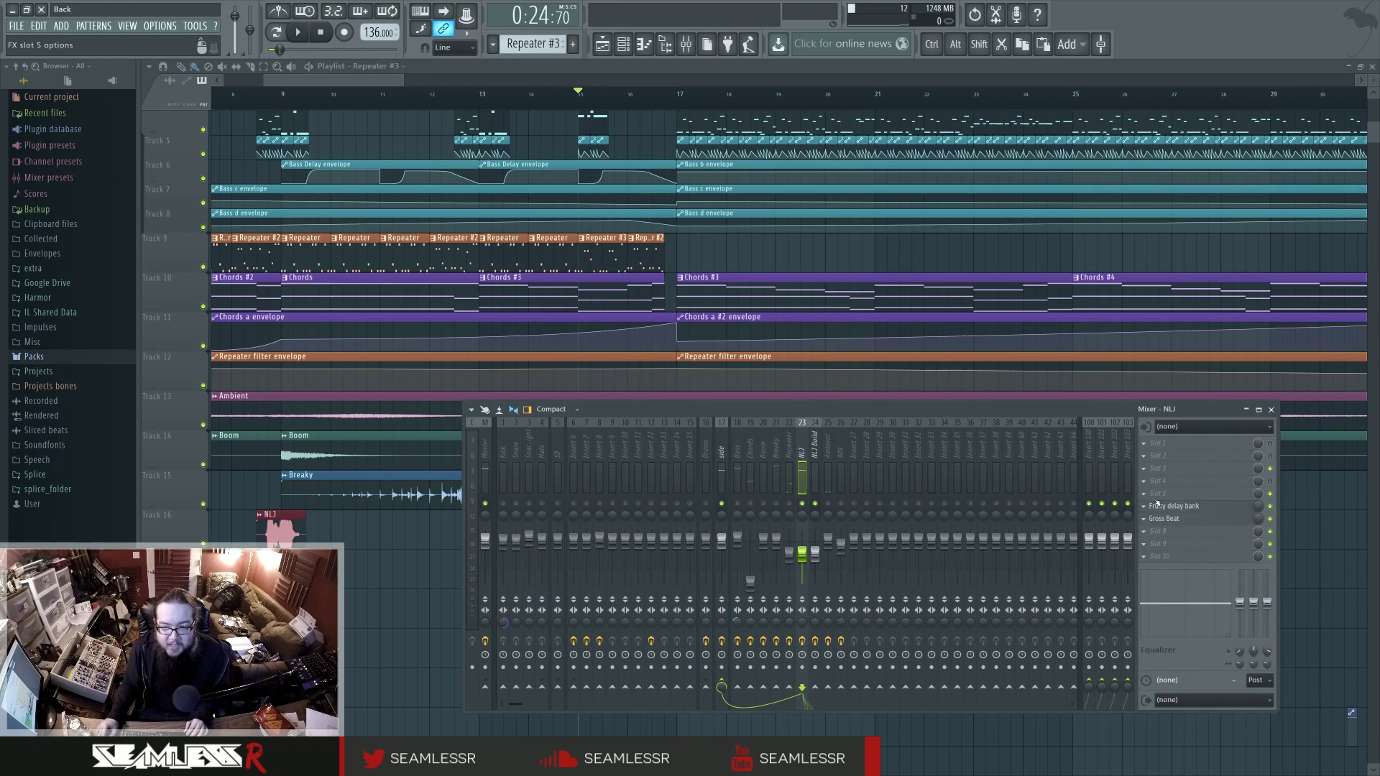
Open the NLJ track's Gross Beat effect, enlarge its window to show the time envelope, and play from bar 15
left_click(1172, 519)
left_click_drag(346, 196, 386, 196)
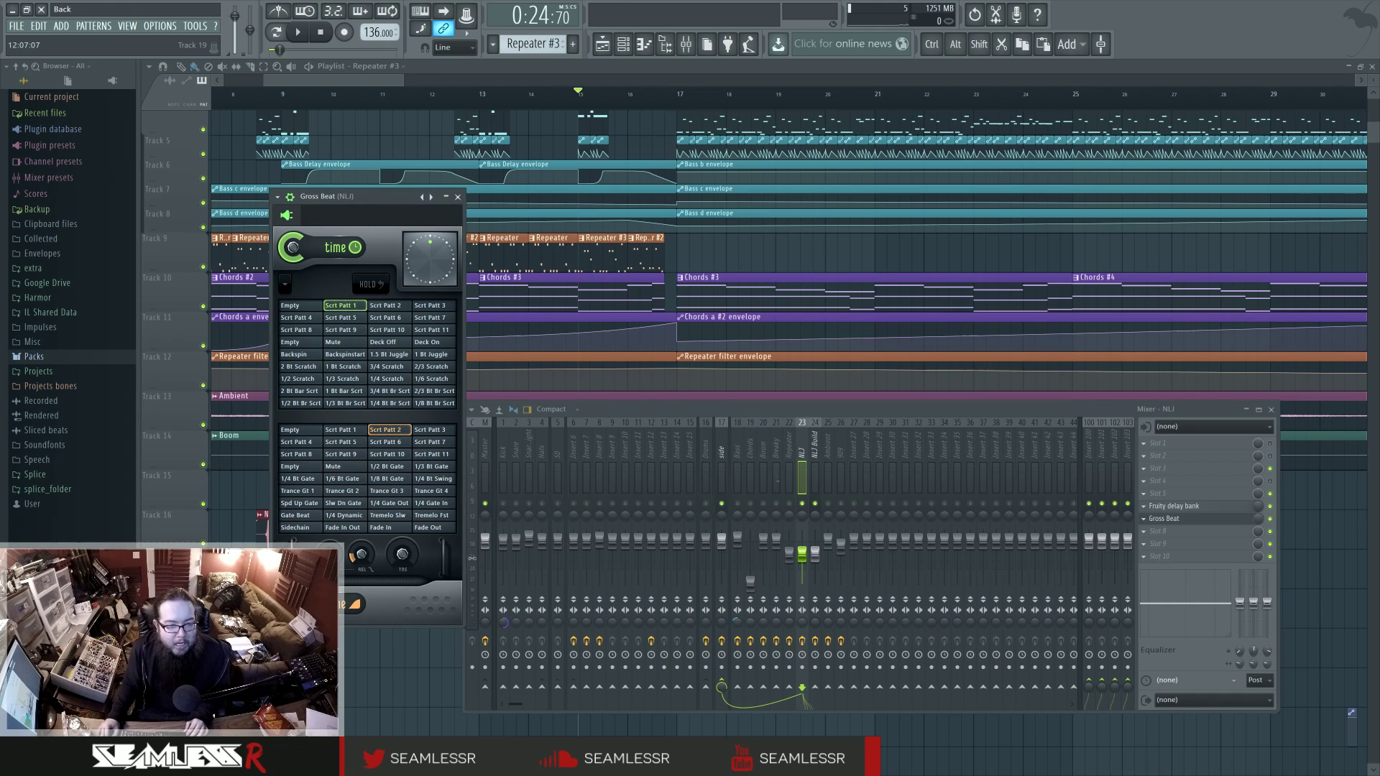
left_click_drag(461, 374, 852, 546)
left_click_drag(309, 196, 723, 265)
key("space")
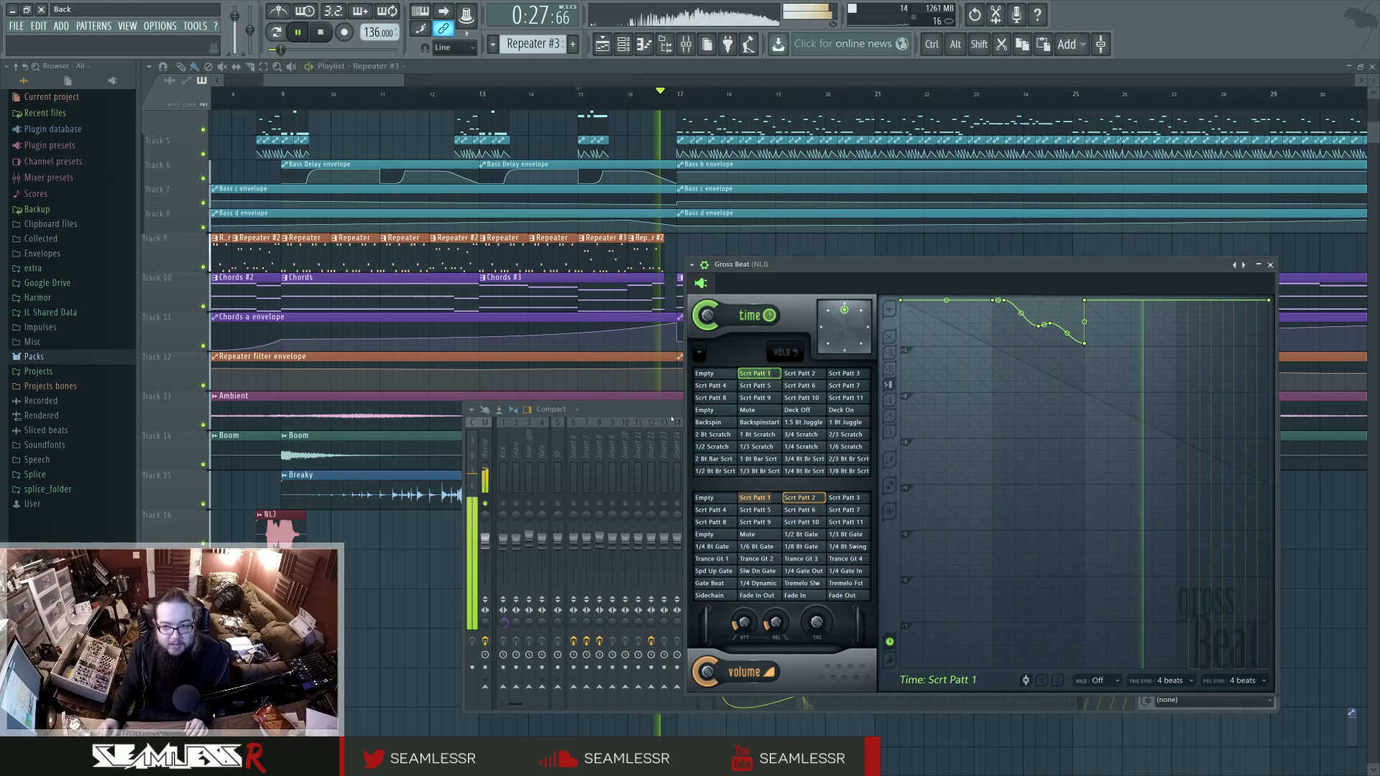
key("space")
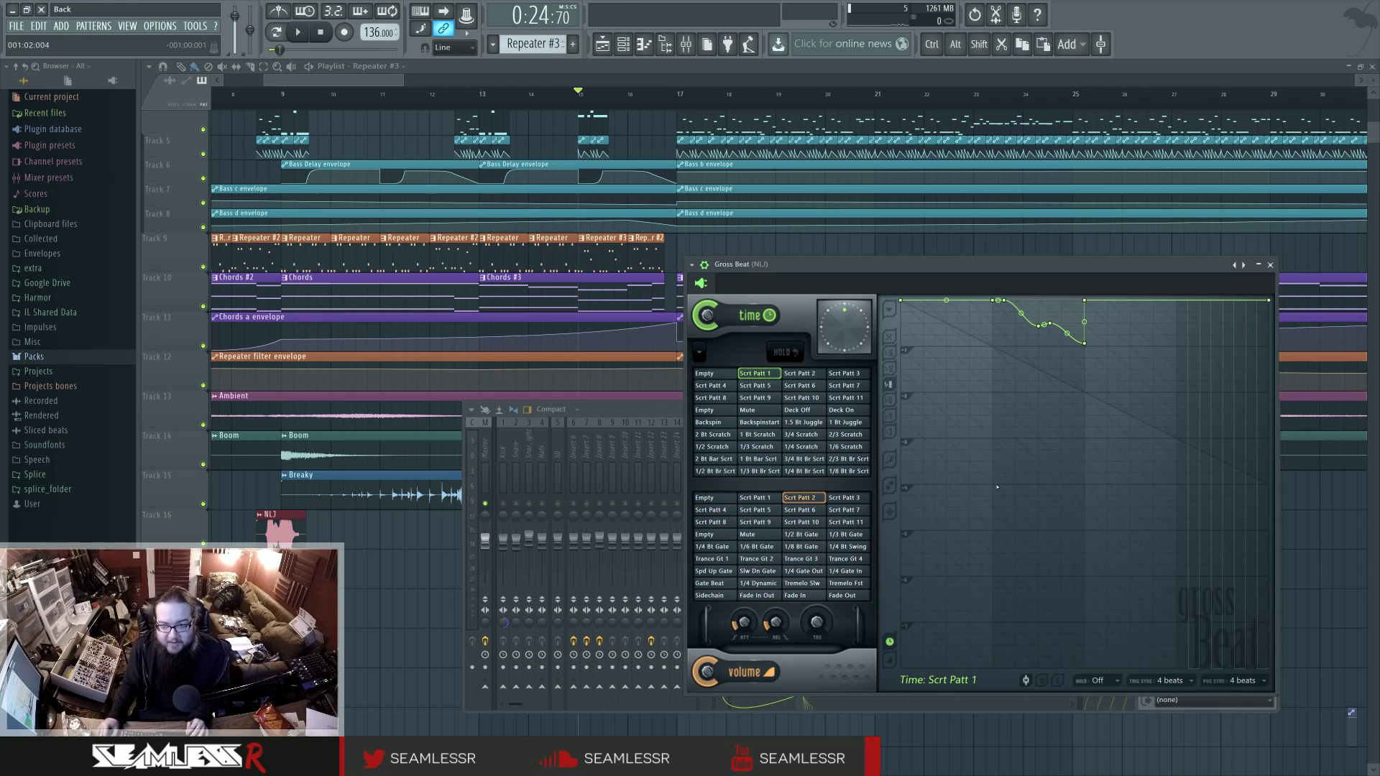
Close the mixer and replay the NLJ section from bar 15 with Gross Beat in view
left_click(638, 414)
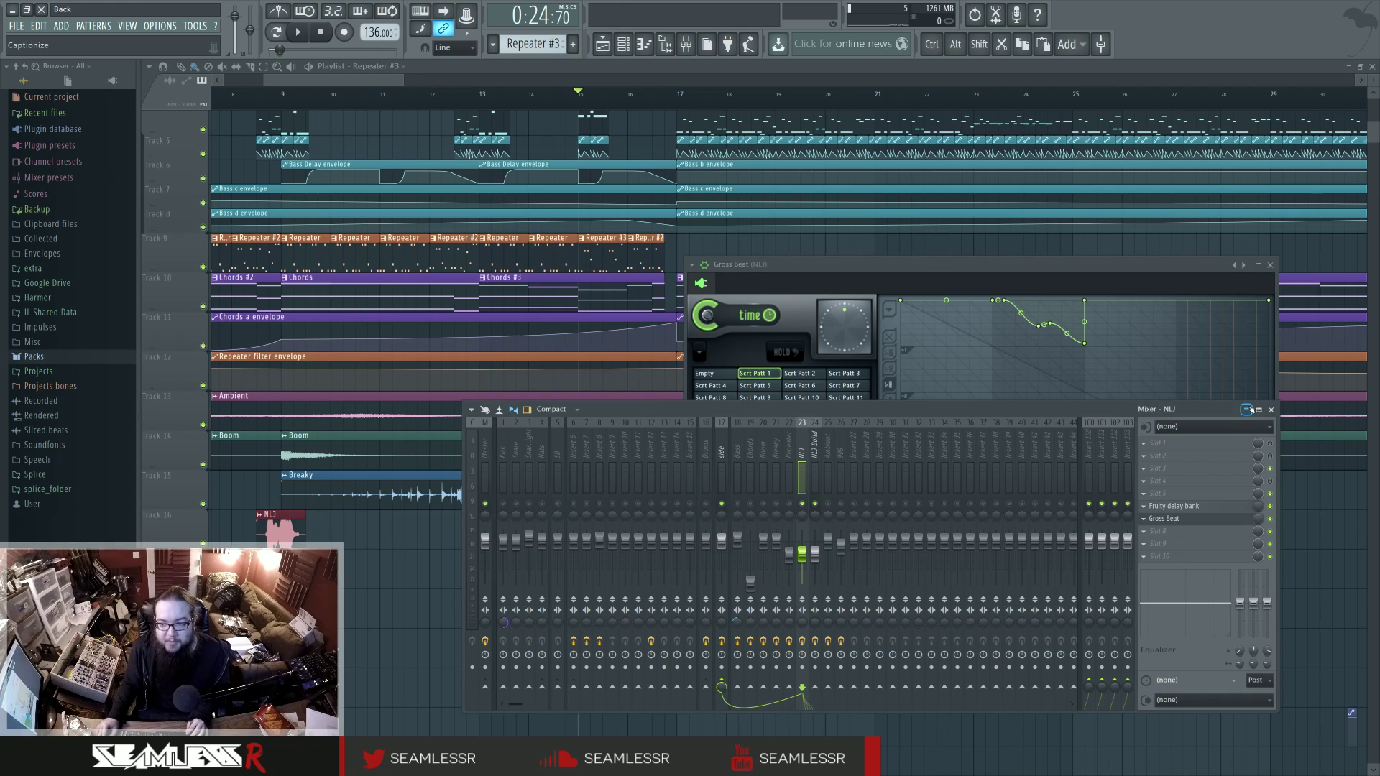
left_click(1271, 411)
key("space")
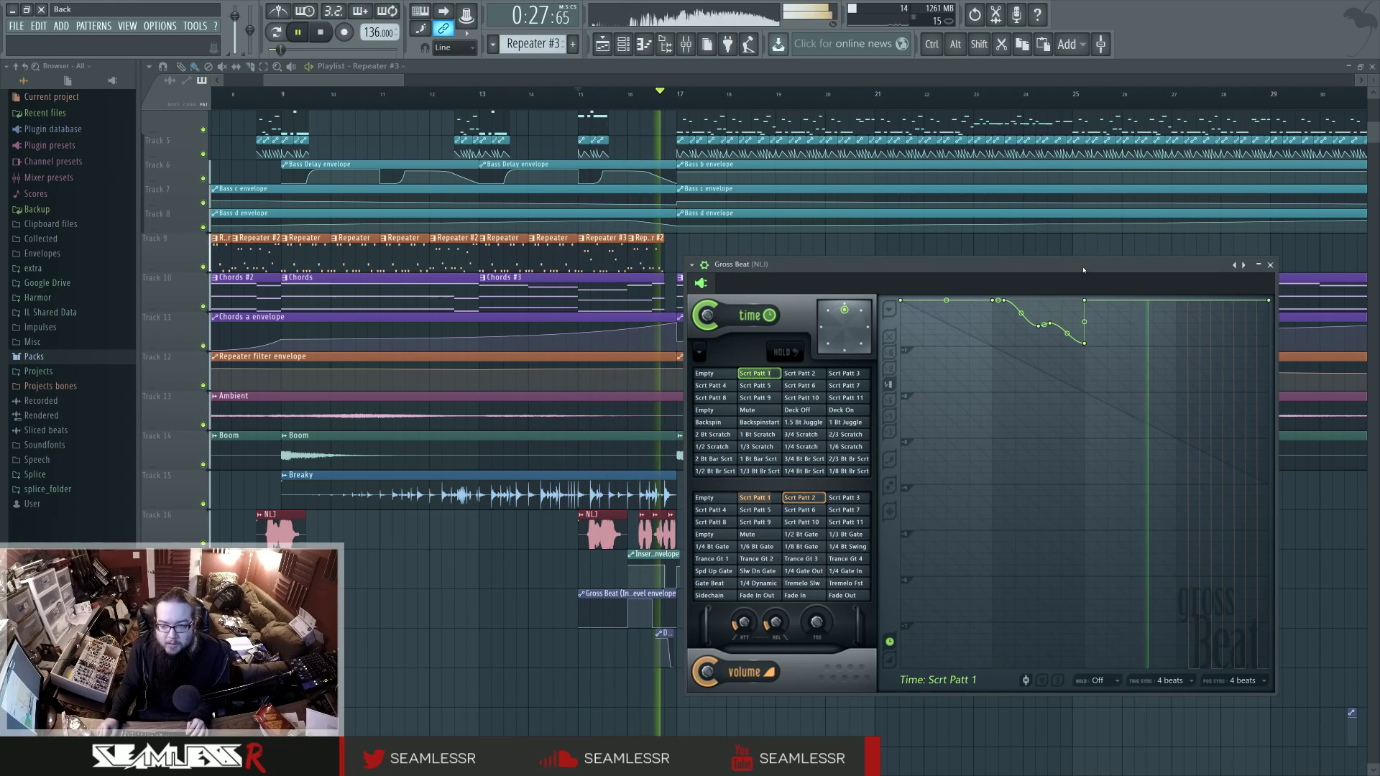
key("space")
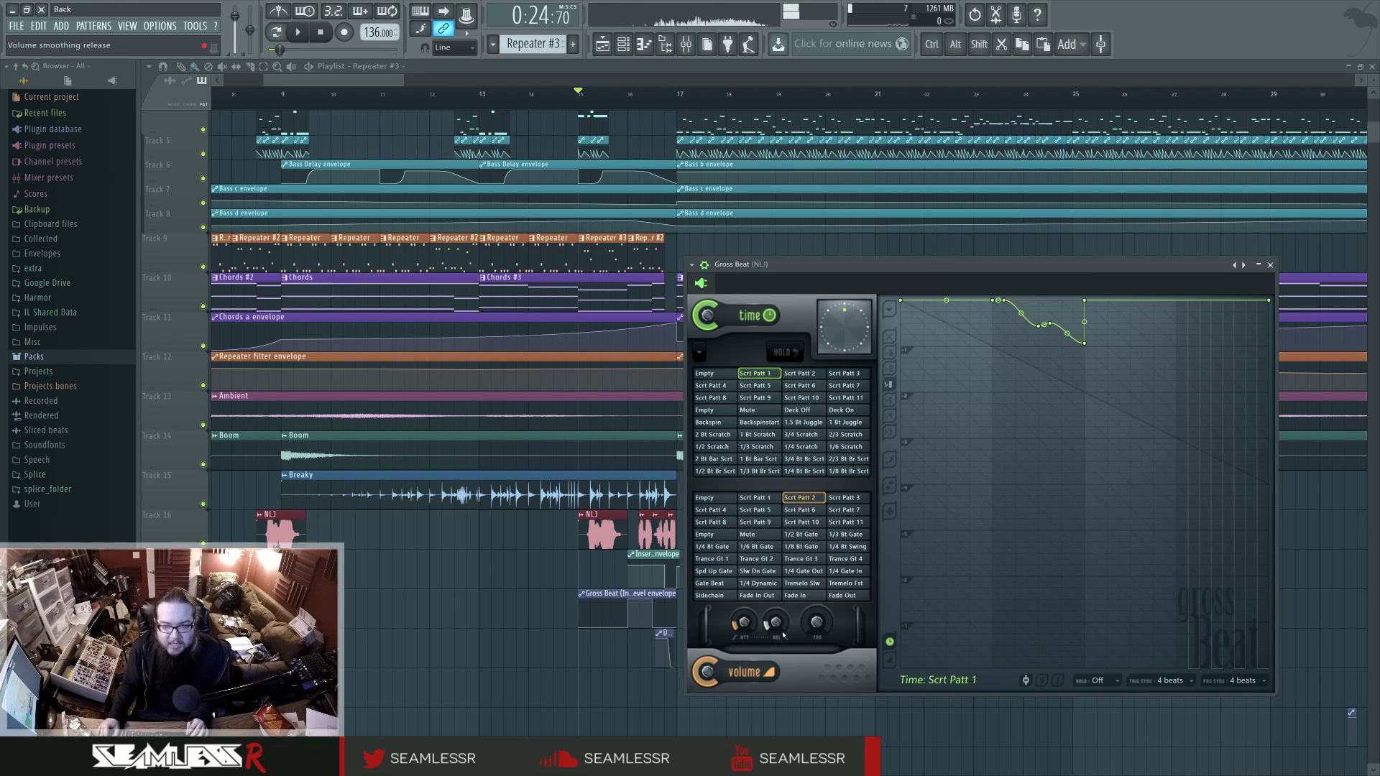
View Gross Beat's volume Scrt Patt 2, return to time Scrt Patt 1, and play from bar 15
left_click(805, 498)
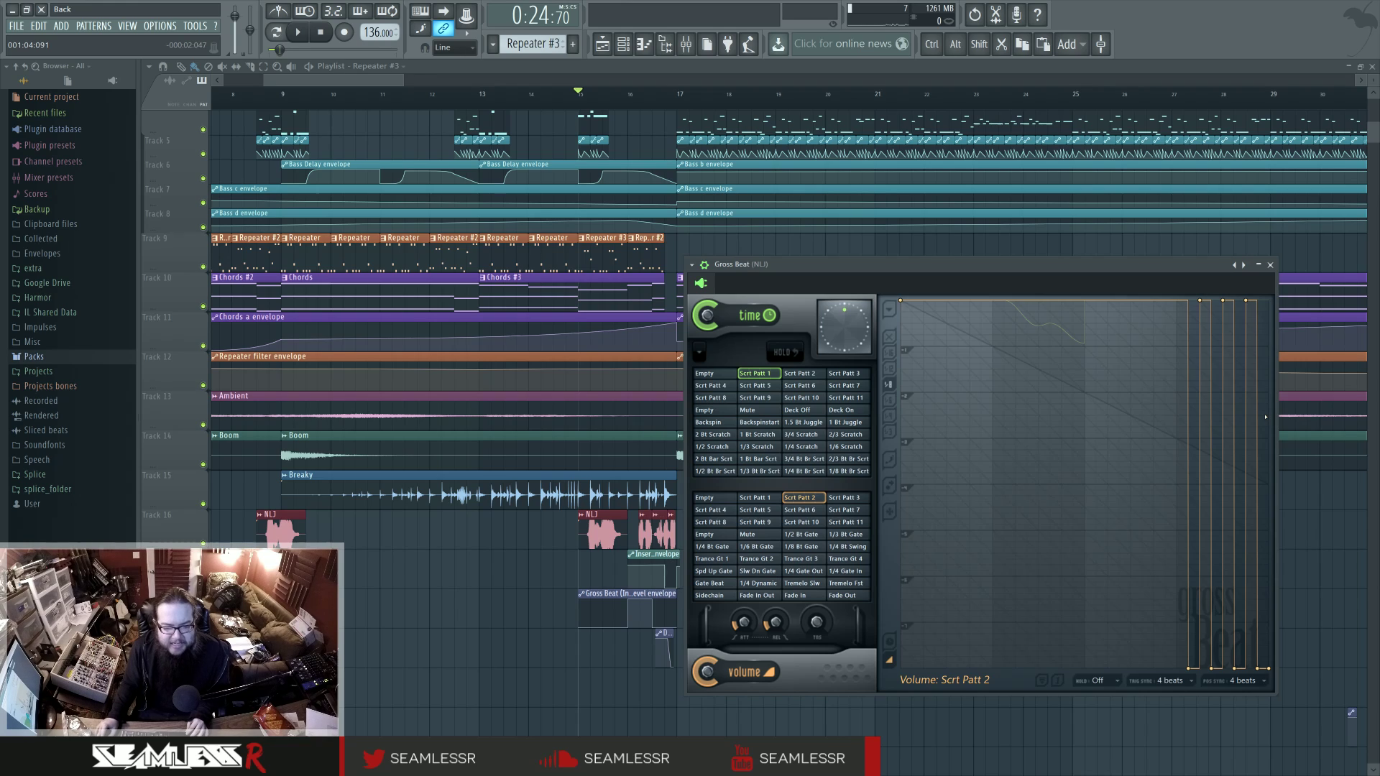
left_click(775, 377)
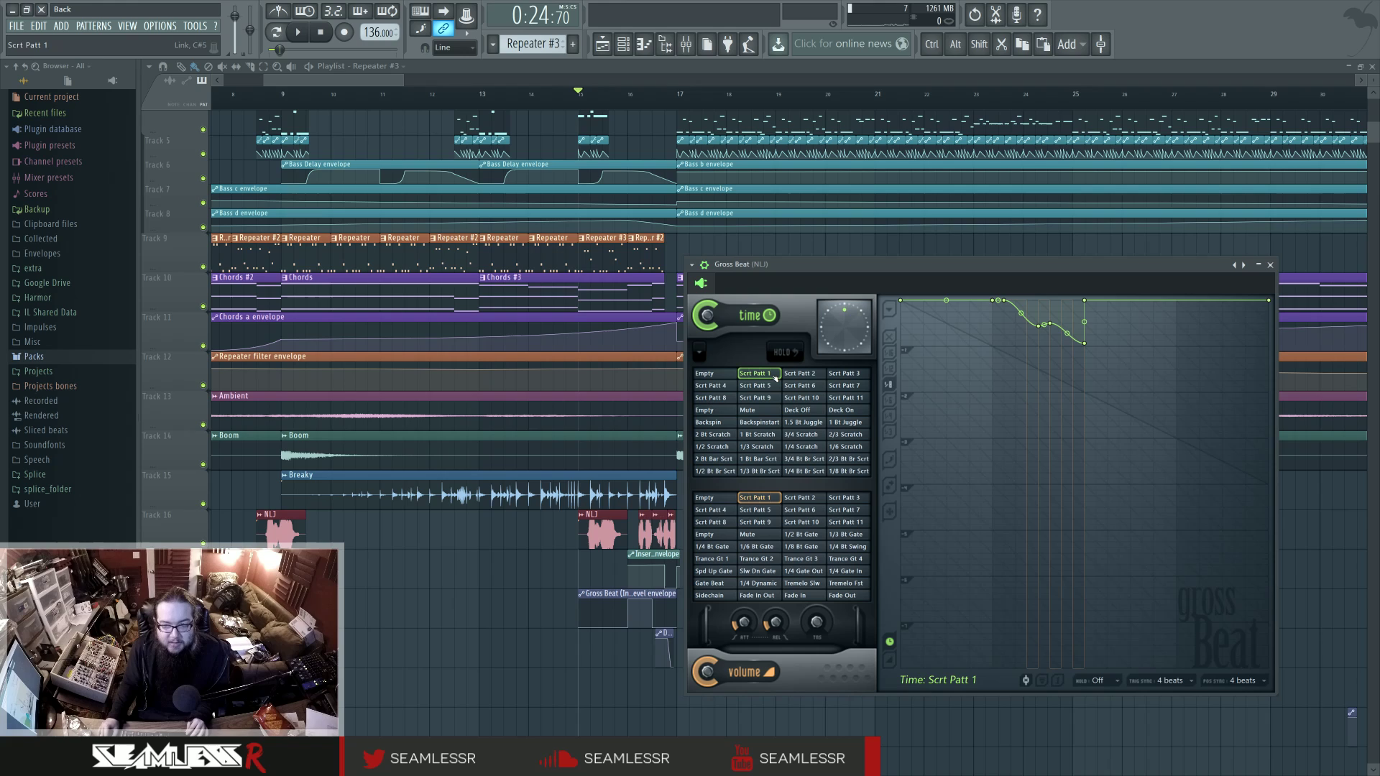
key("space")
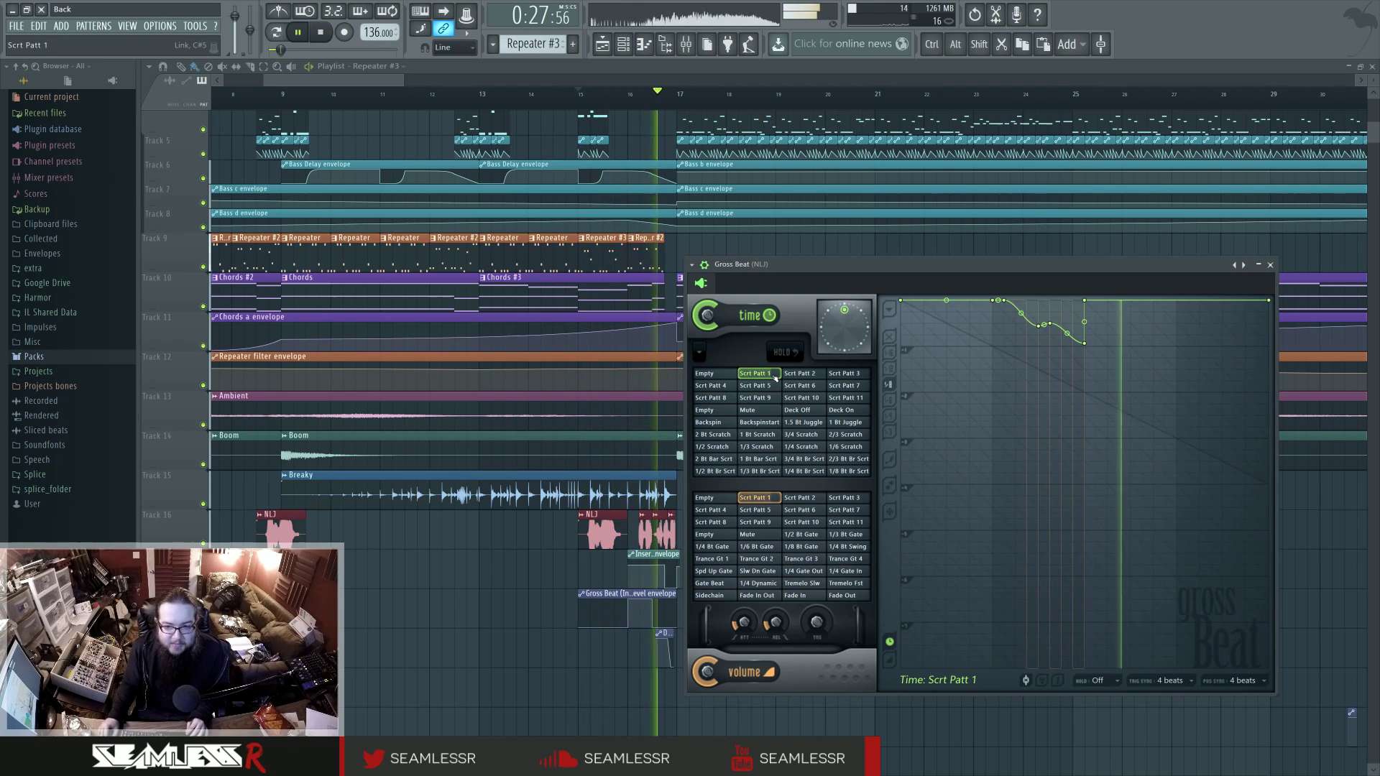
key("space")
Compare Gross Beat's volume Scrt Patt 1 and 2 with time Scrt Patt 1, ending on volume Scrt Patt 1
left_click(812, 501)
left_click(769, 498)
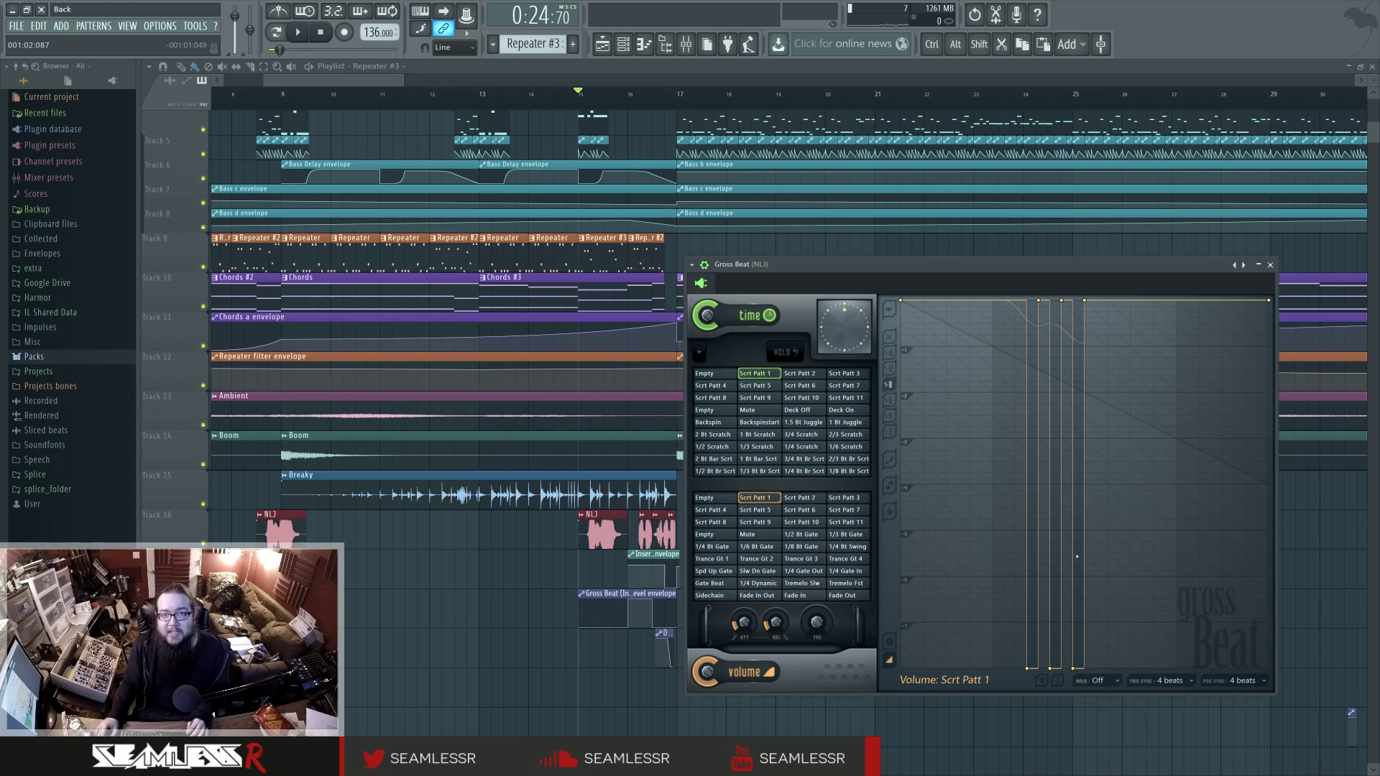
left_click(759, 374)
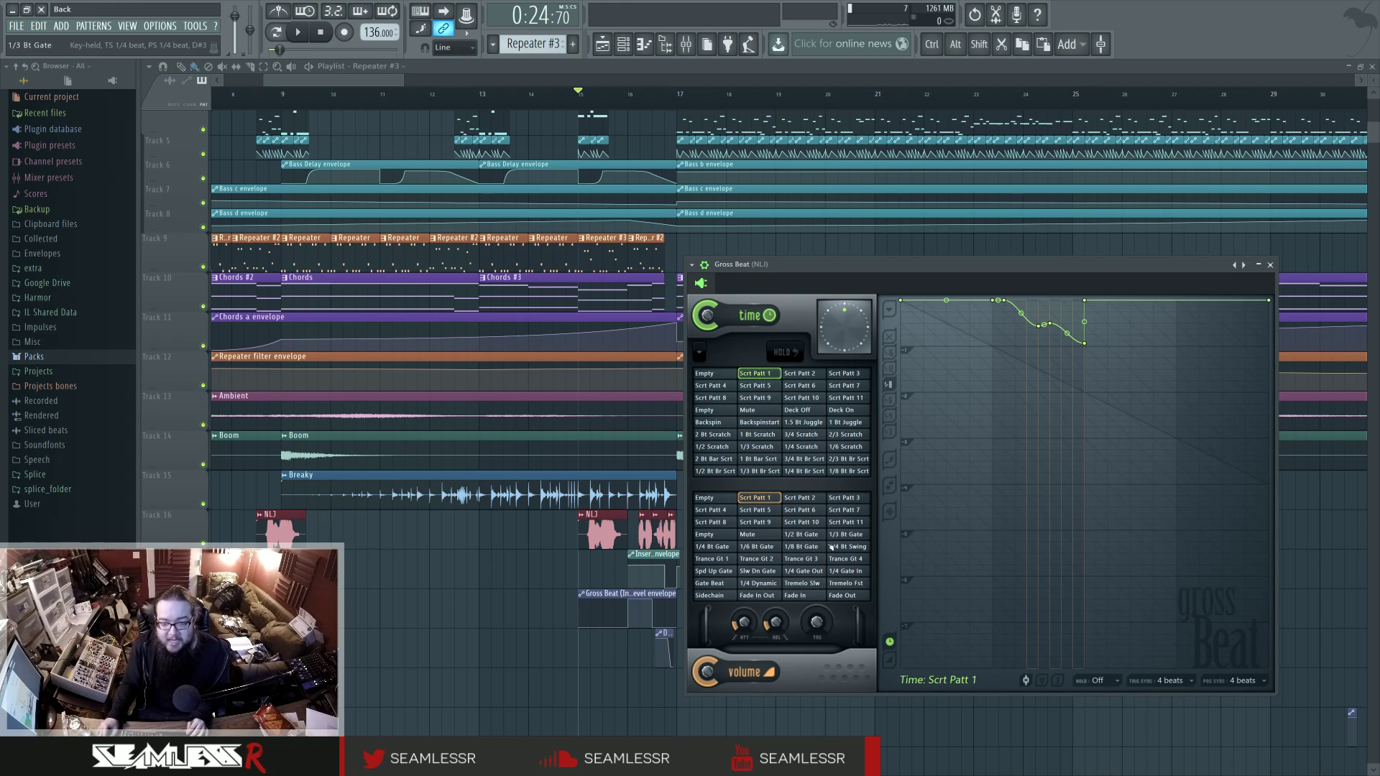
left_click(762, 498)
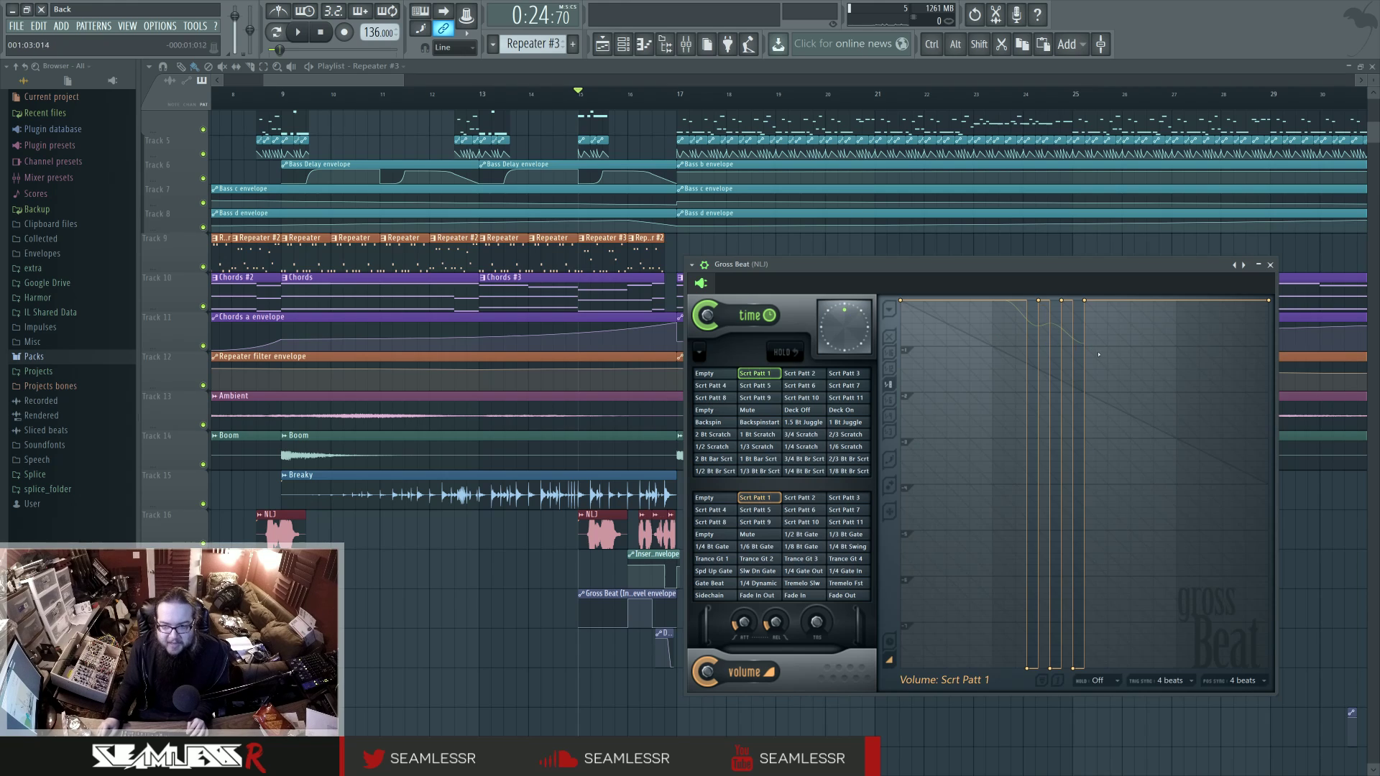
Close Gross Beat and play from bar 15 with the NLJ clips and their automation in view
key("Escape")
scroll(611, 594, "up", 4)
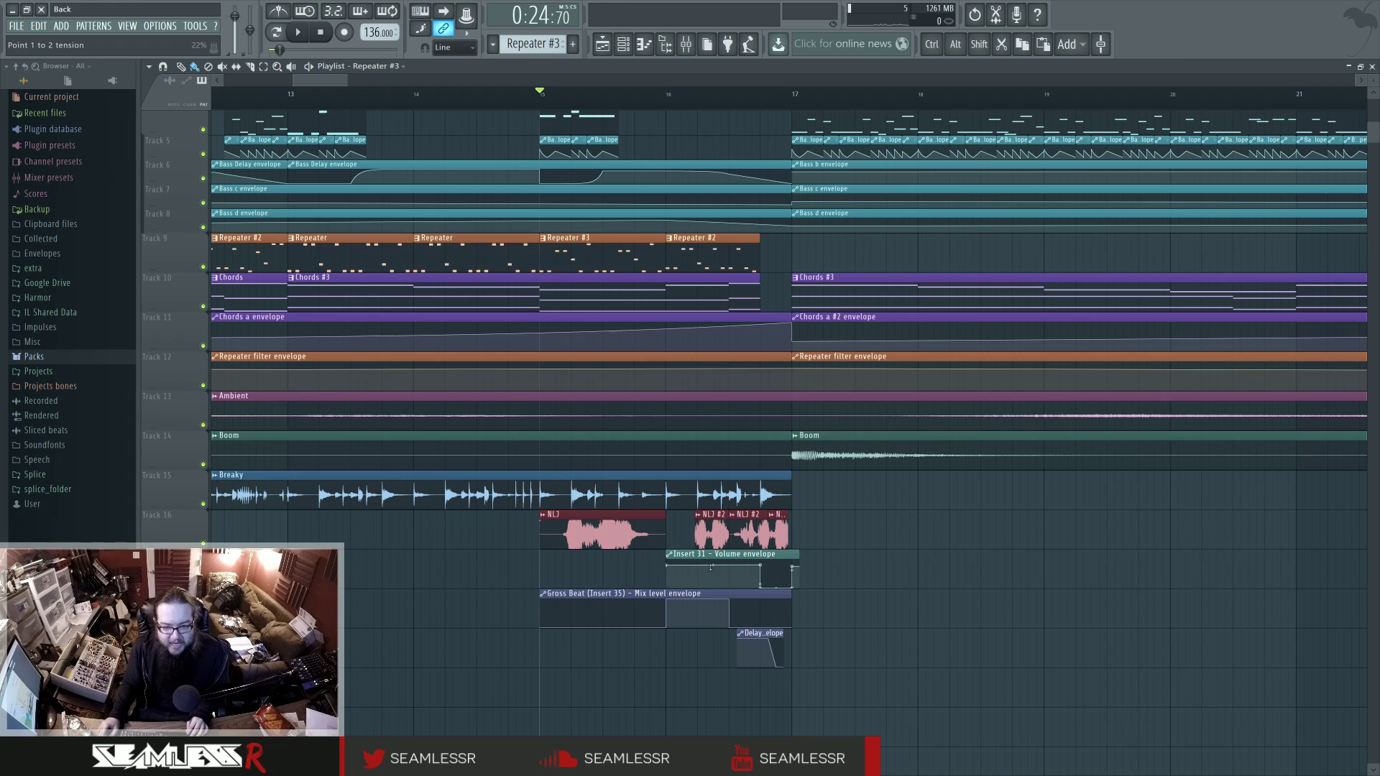
key("space")
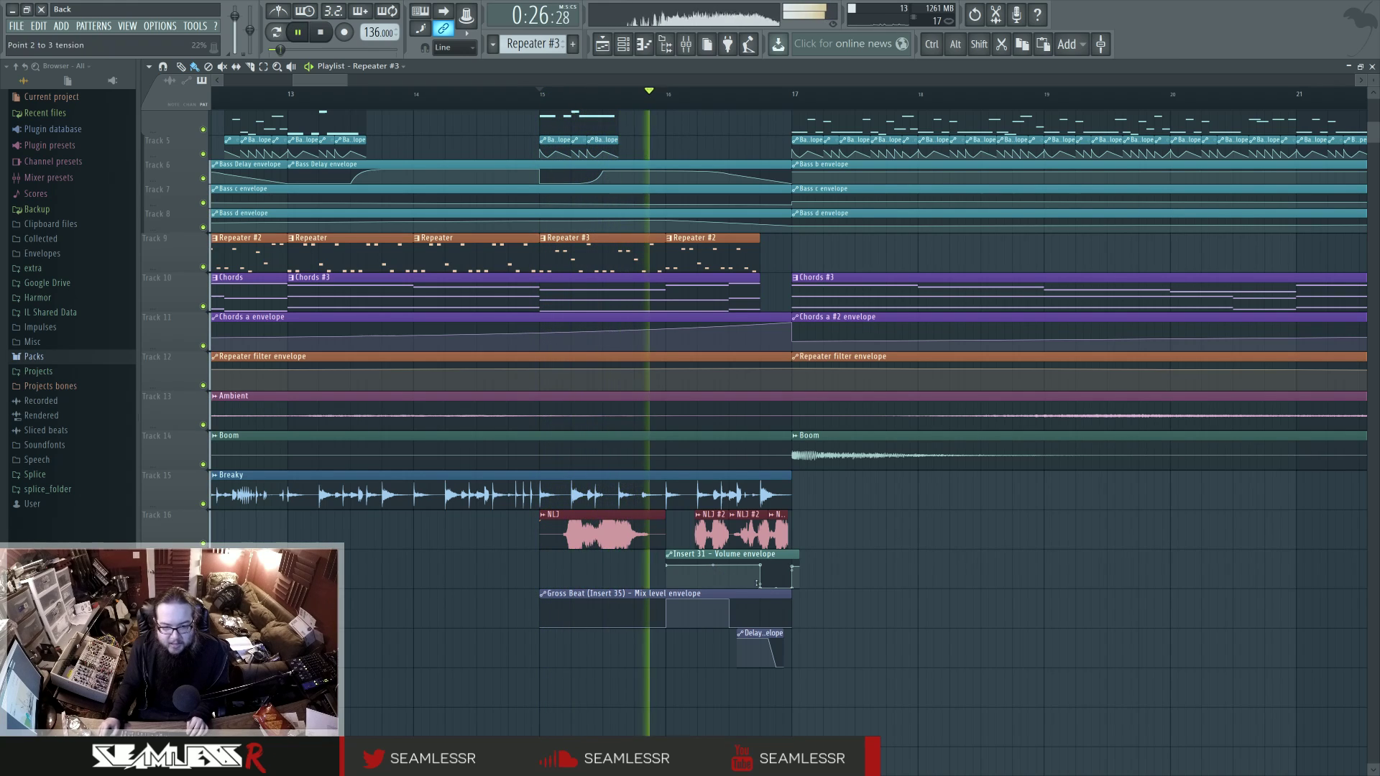
key("space")
Select the first NLJ #2 clip after bar 16 and check the NLJ track in the mixer
scroll(711, 576, "up", 4)
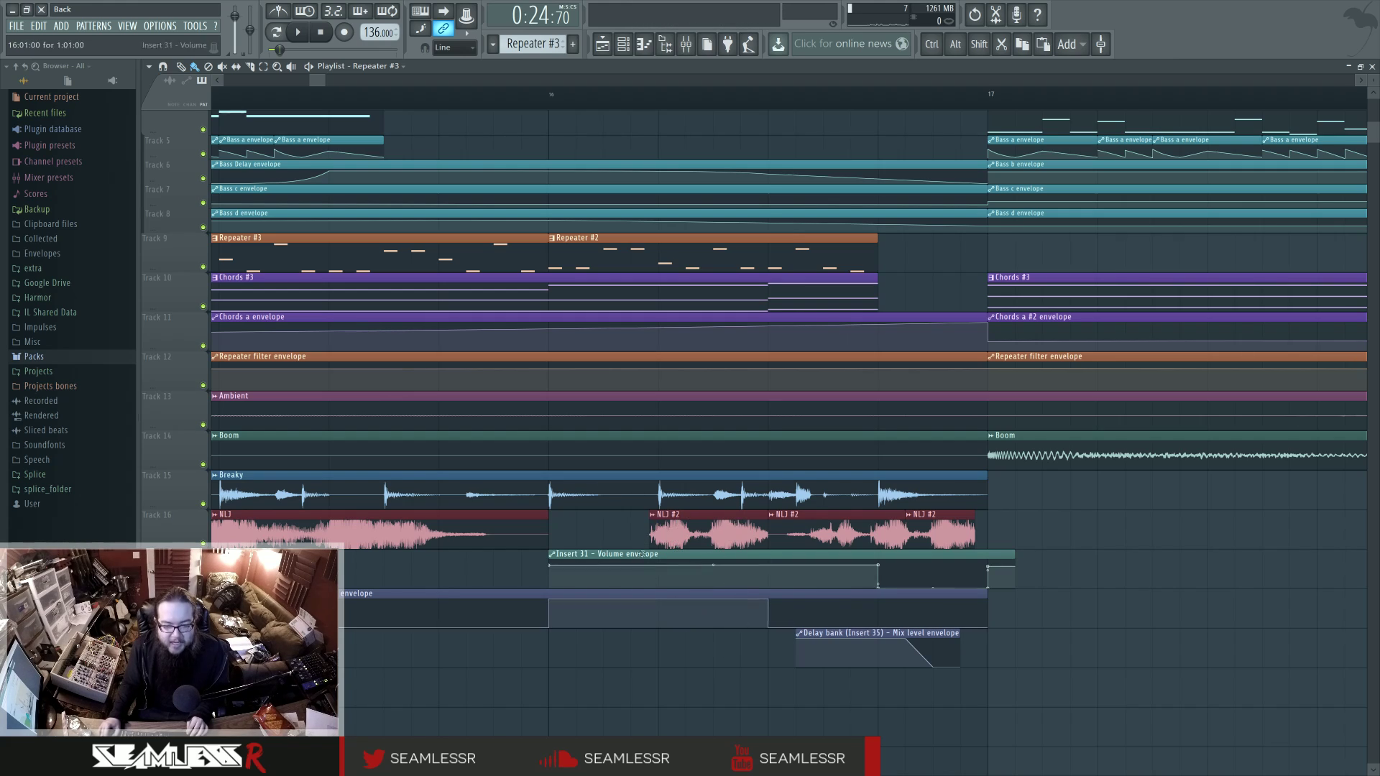
mouse_move(662, 534)
left_mouse_down()
mouse_move(634, 533)
mouse_move(647, 536)
left_mouse_up()
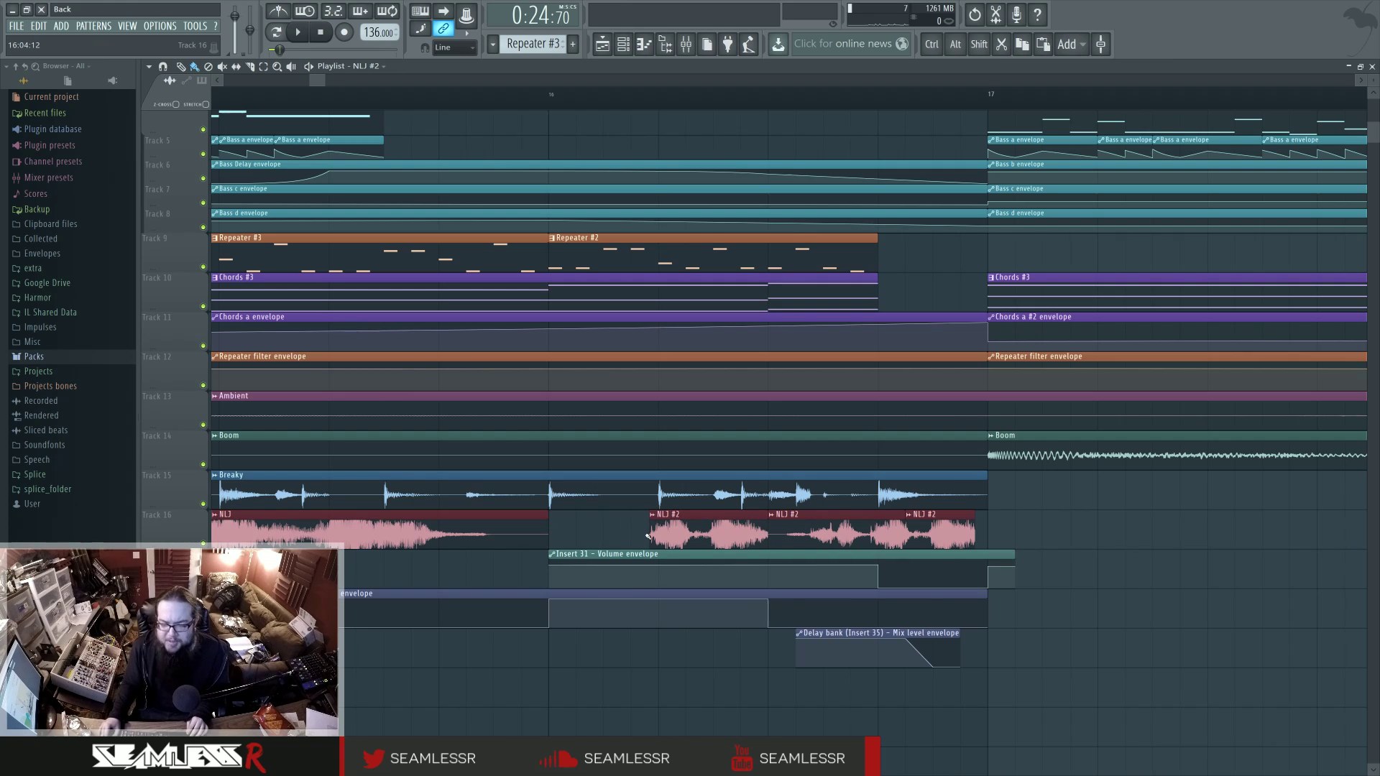
scroll(647, 535, "down", 3)
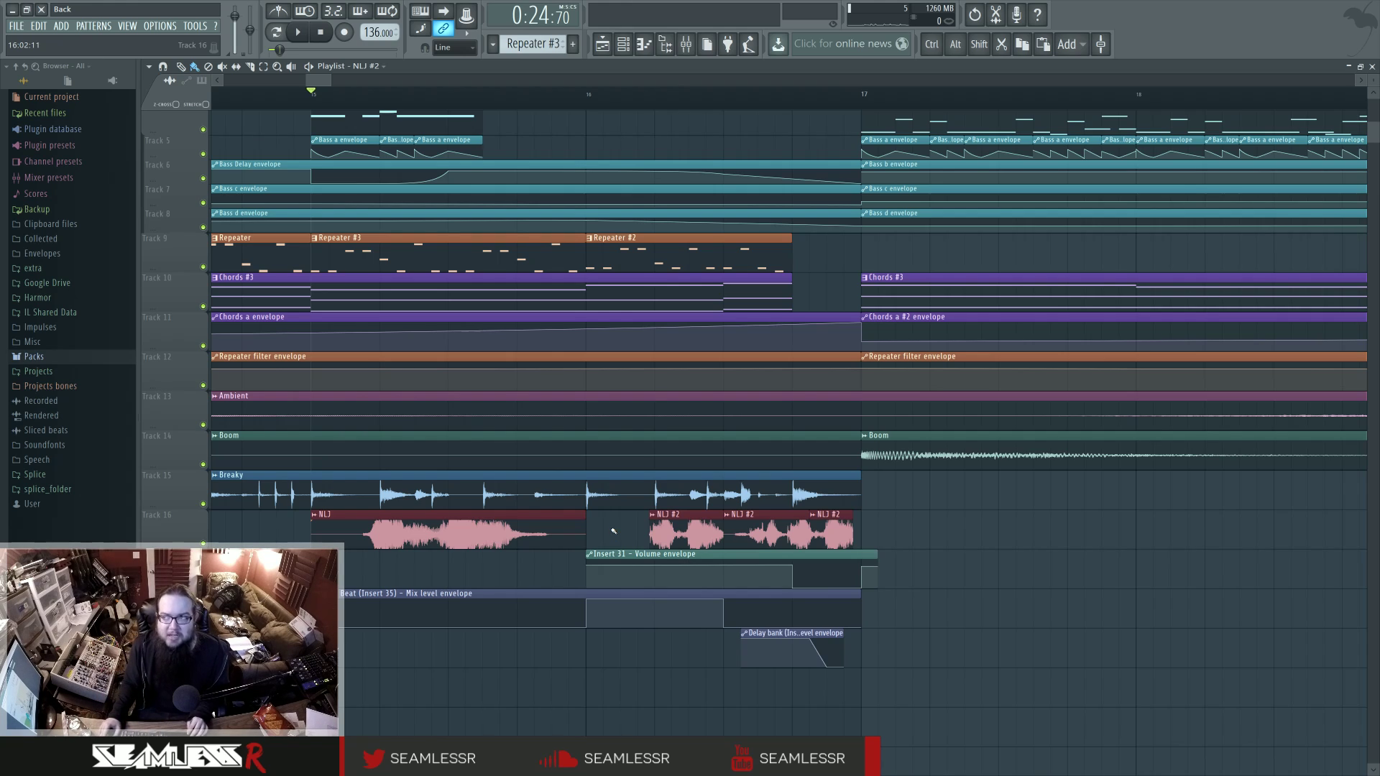
left_click(686, 46)
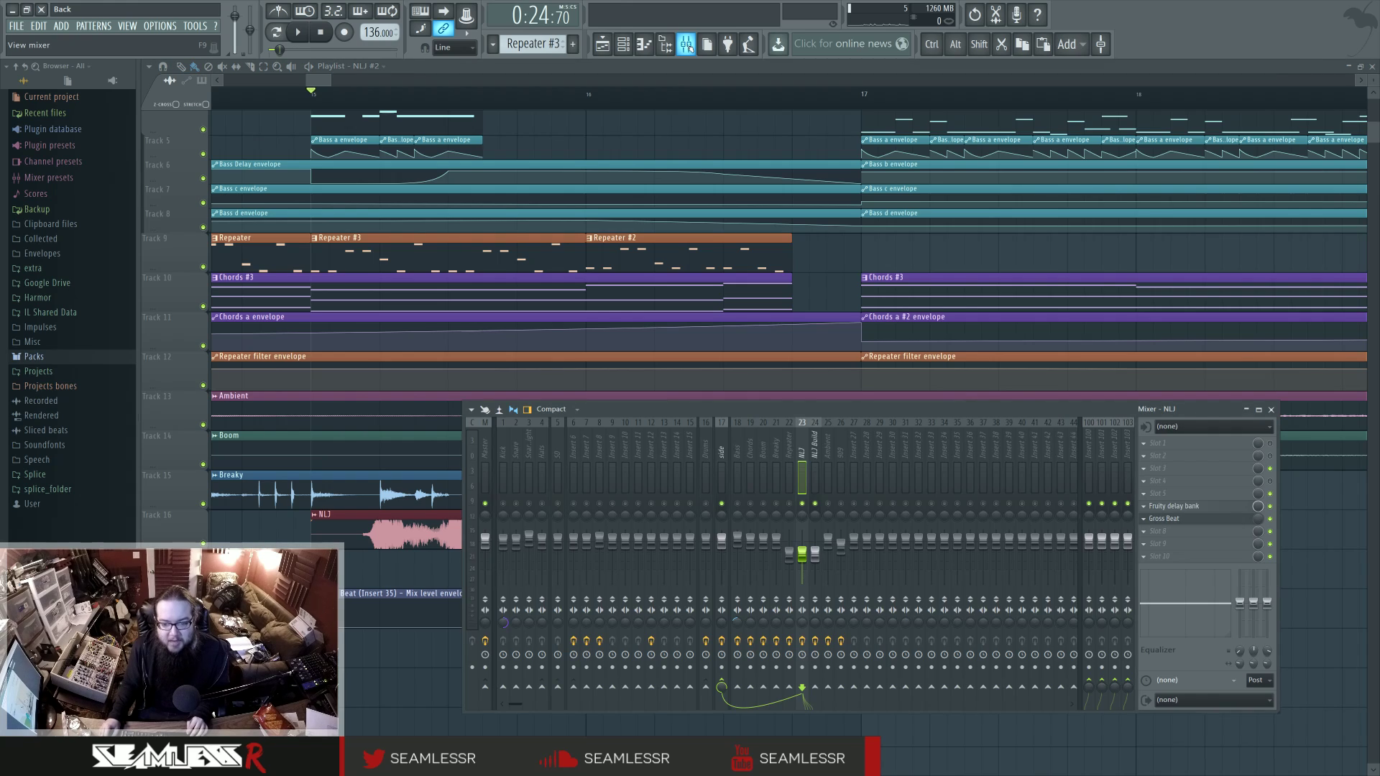
left_click(688, 47)
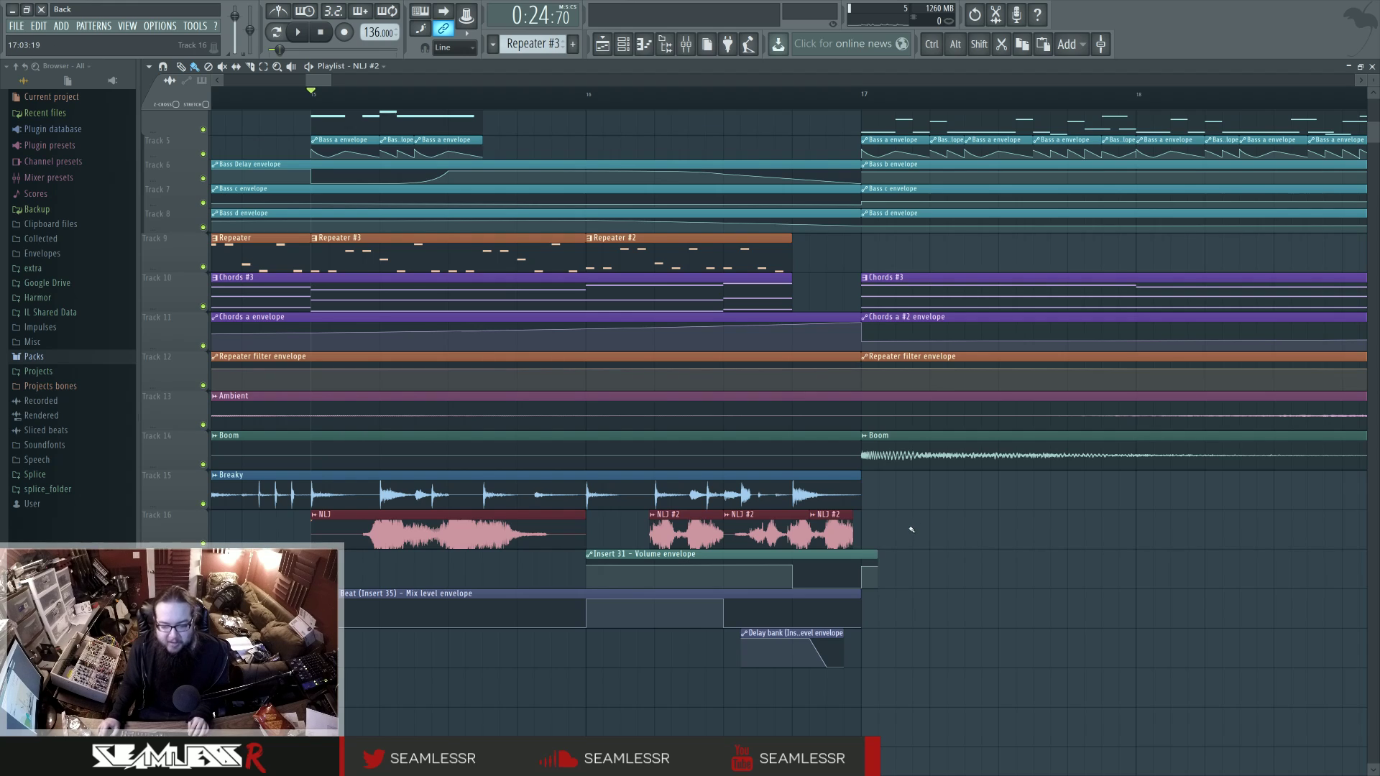
Solo track 15, which holds the Breaky clips, in the playlist
scroll(912, 530, "down", 6)
scroll(942, 545, "up", 3)
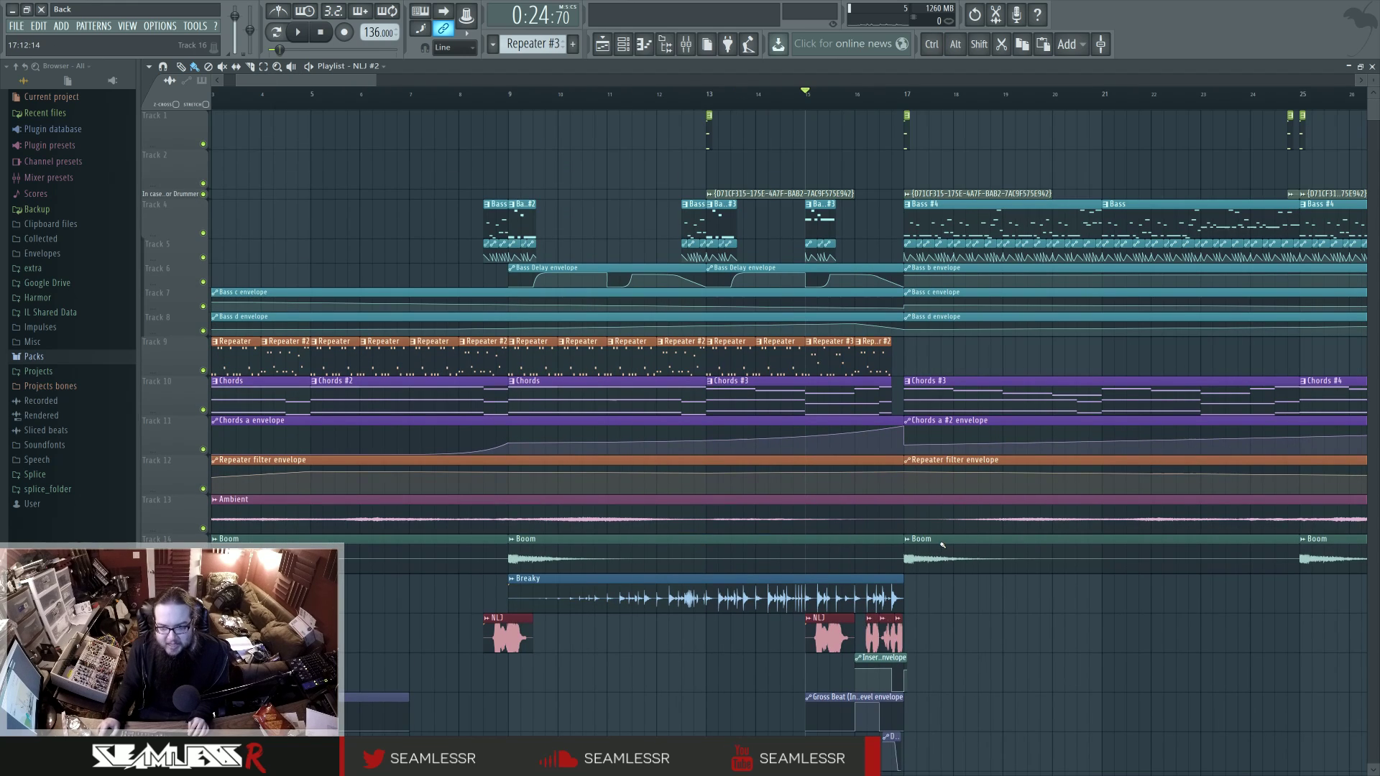
scroll(963, 598, "down", 1)
scroll(982, 606, "down", 2)
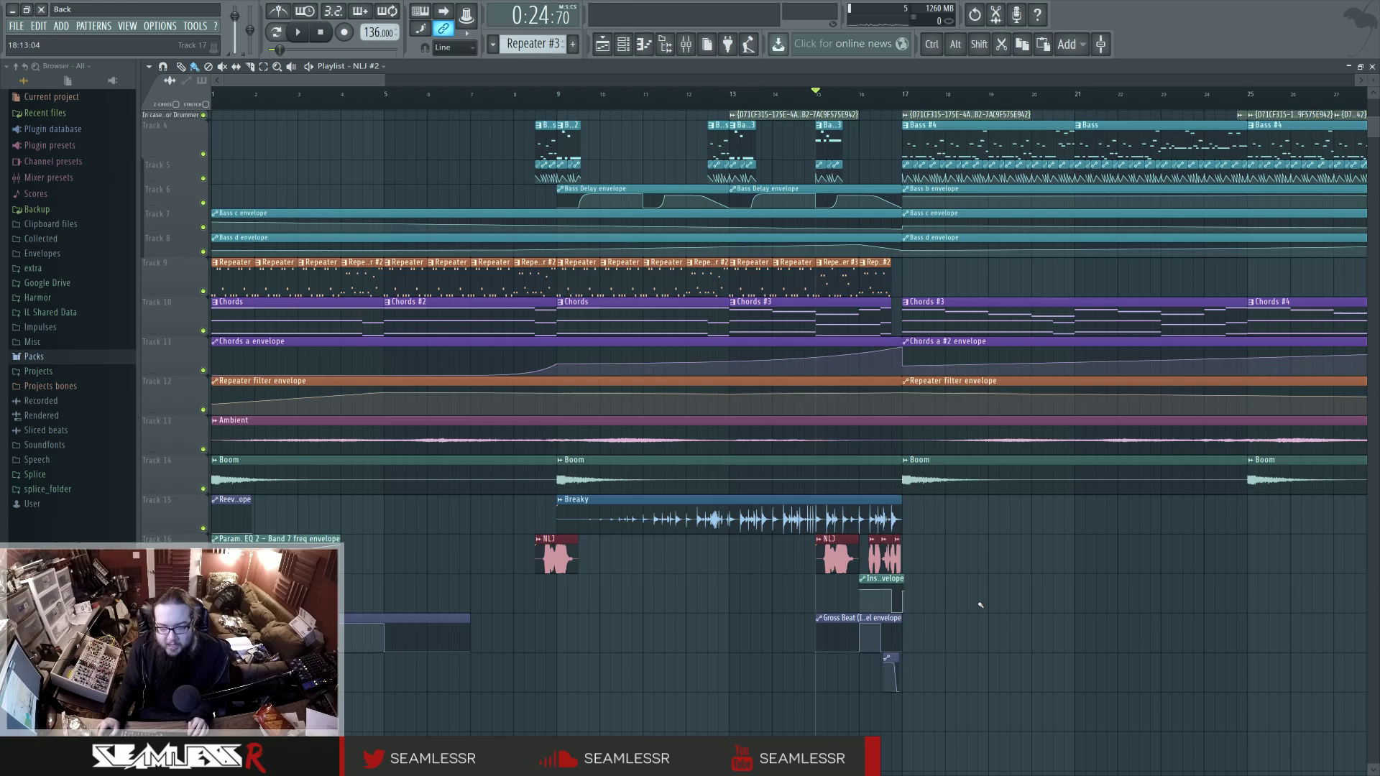
scroll(981, 605, "up", 2)
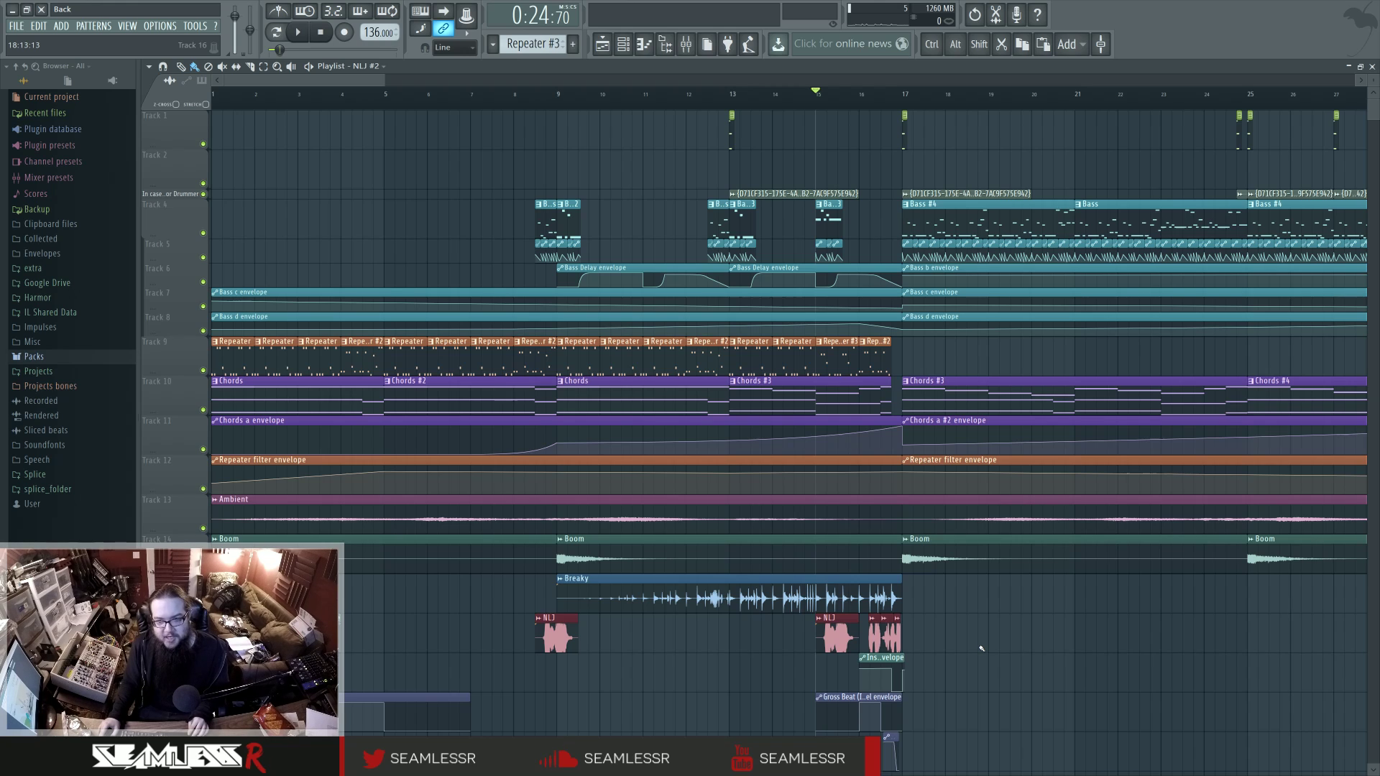
scroll(715, 658, "down", 1)
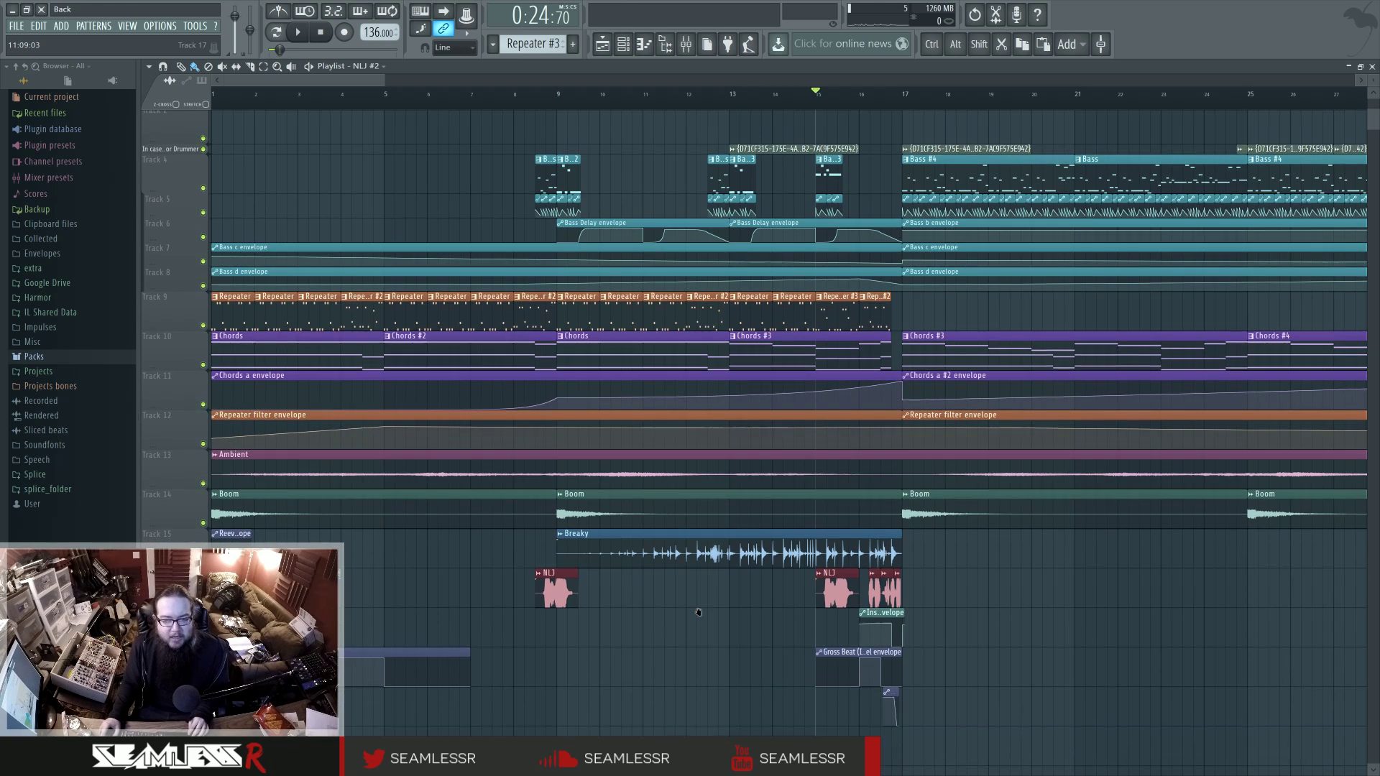
scroll(701, 627, "down", 3, "ctrl")
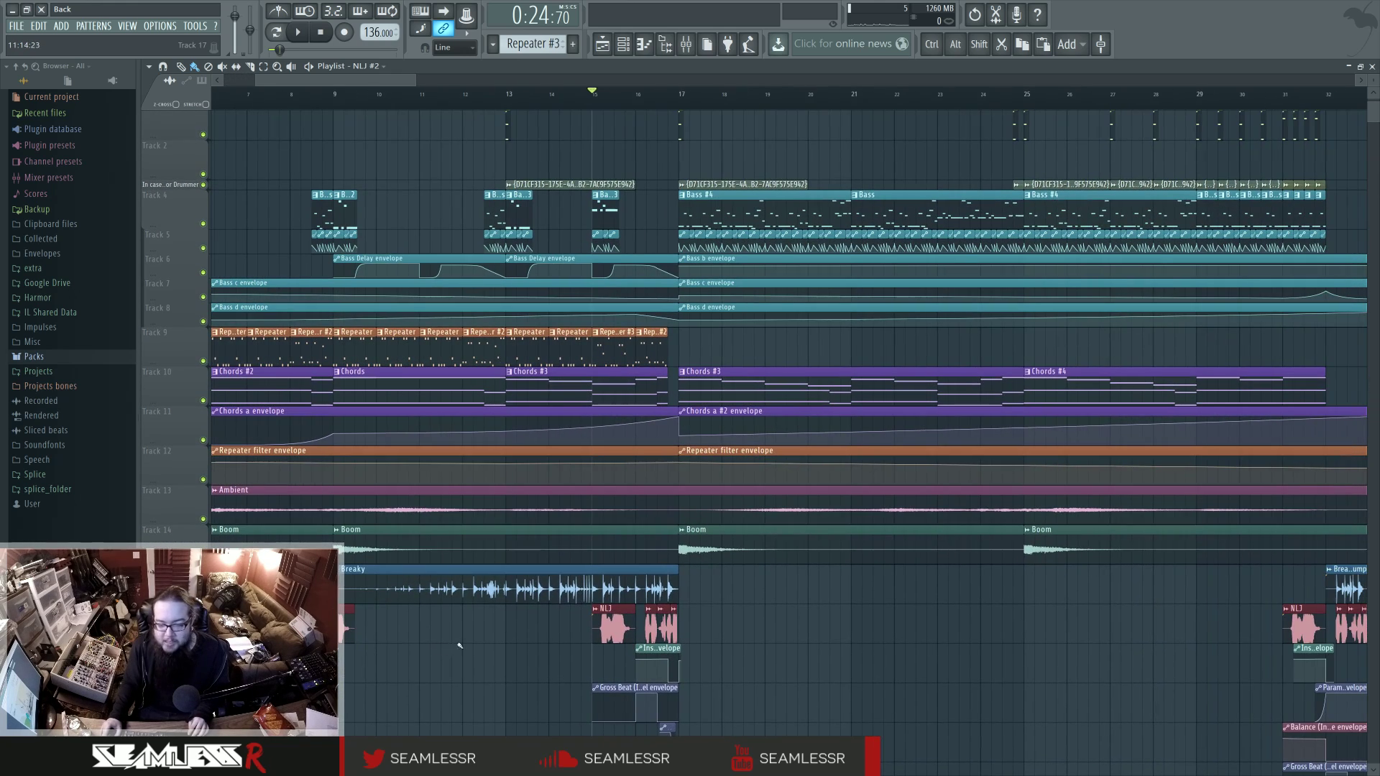
left_click_drag(484, 647, 571, 578)
right_click(204, 531)
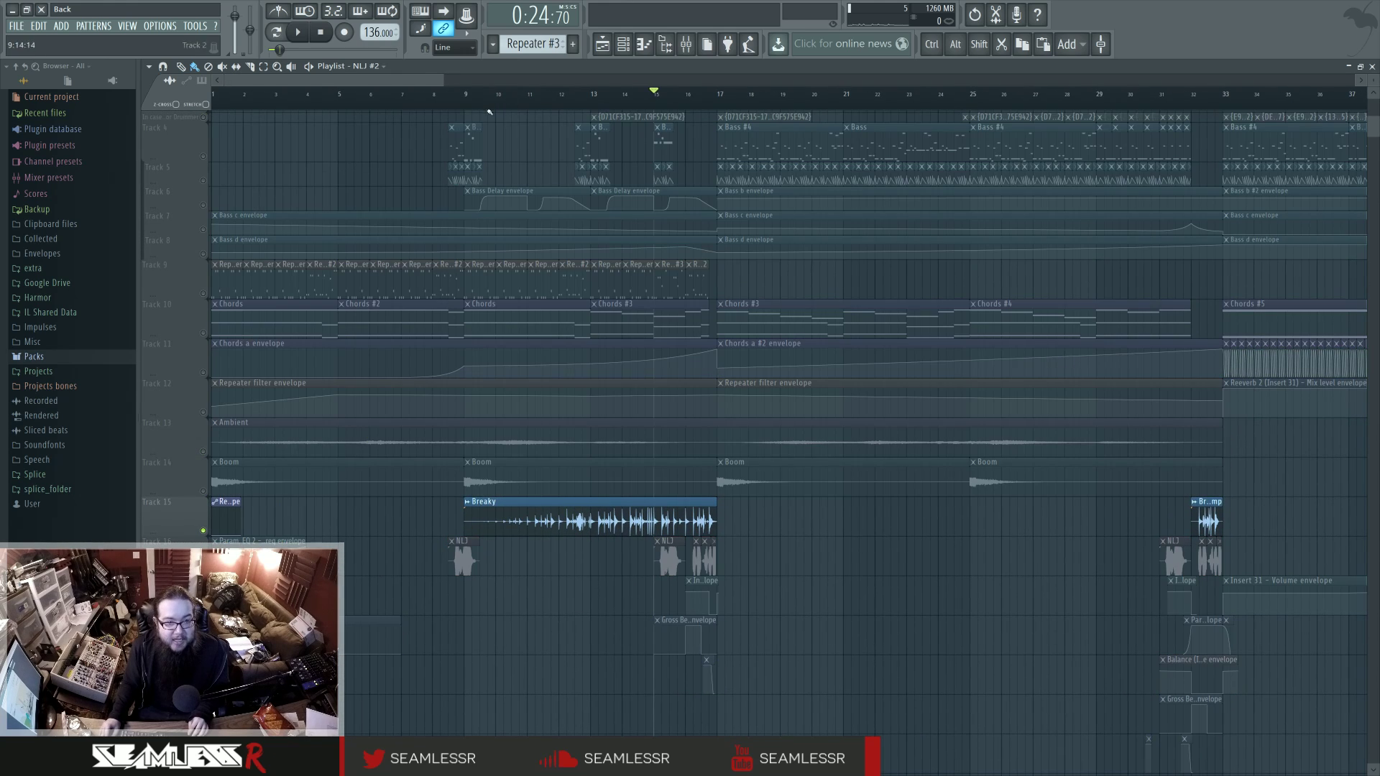
Play the soloed Breaky track from bar 9, stop playback and unsolo track 15
left_click(470, 99)
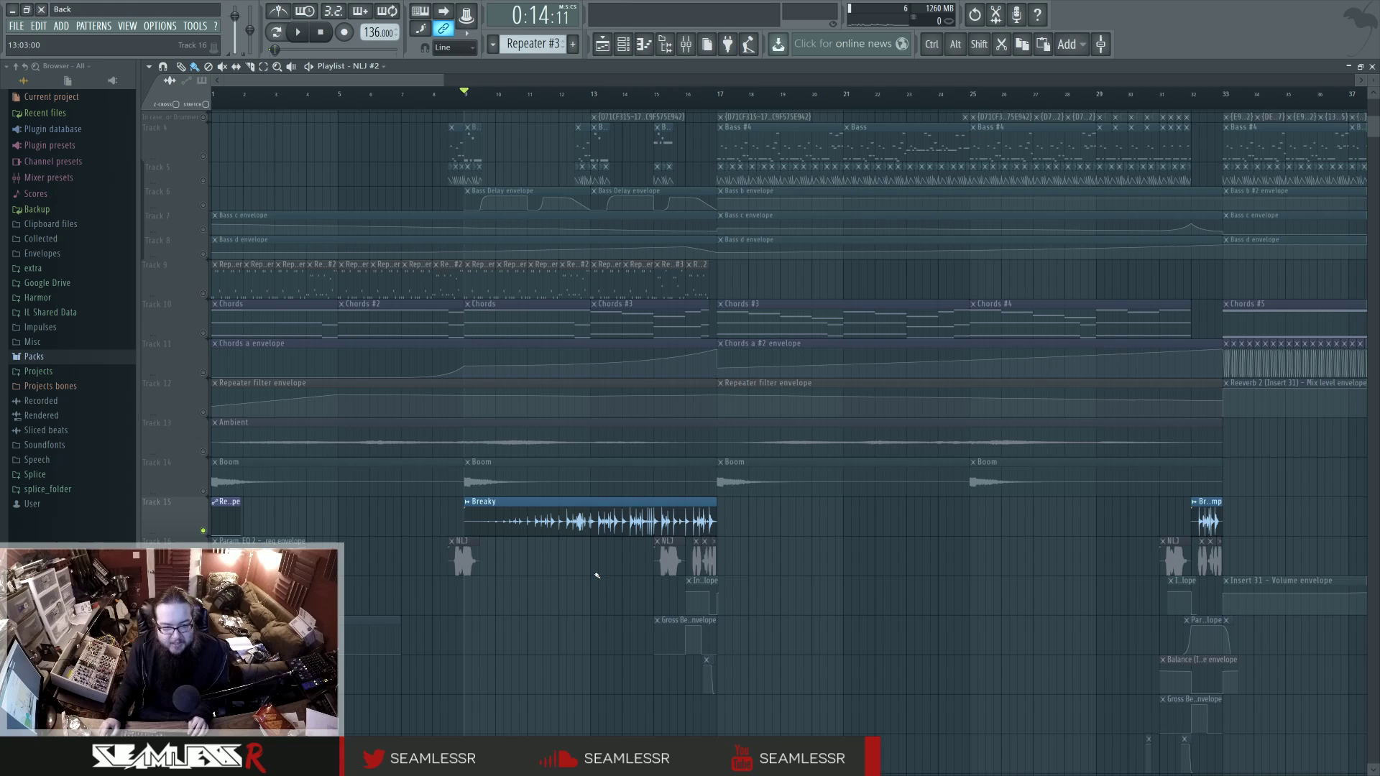
key("space")
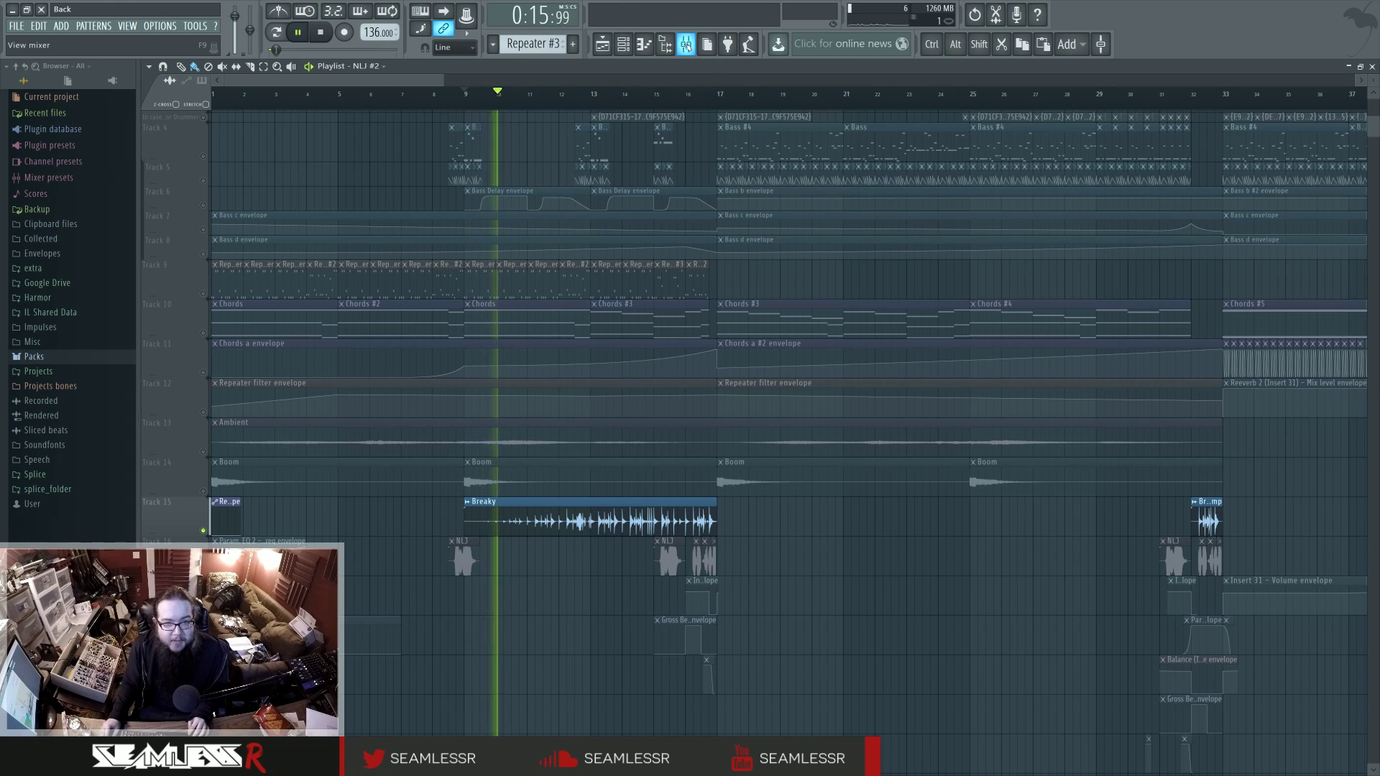
key("space")
right_click(204, 531)
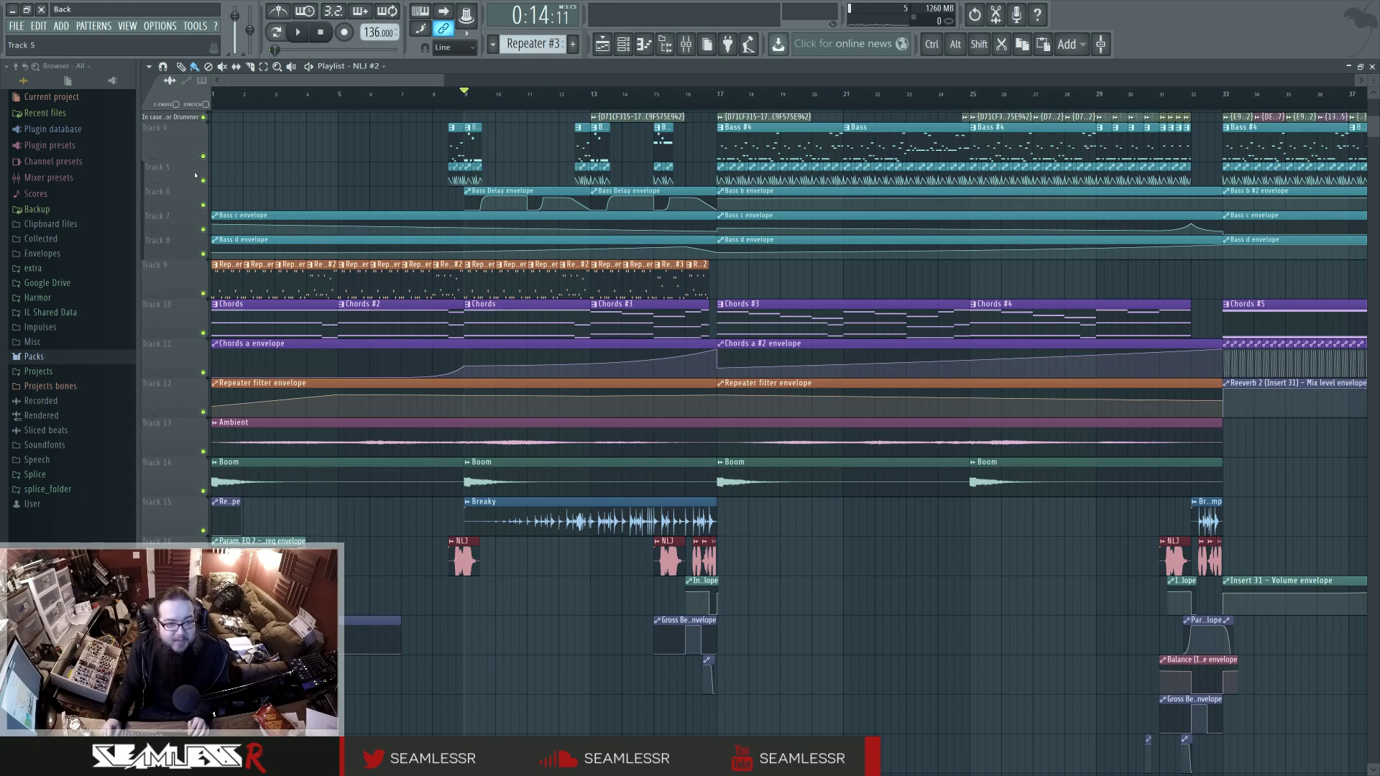
Play from bar 9 and inspect both Fruity Parametric EQ 2 effects on the Breaky mixer insert, keeping the Breaky clip in view
scroll(195, 175, "up", 1)
left_click(686, 44)
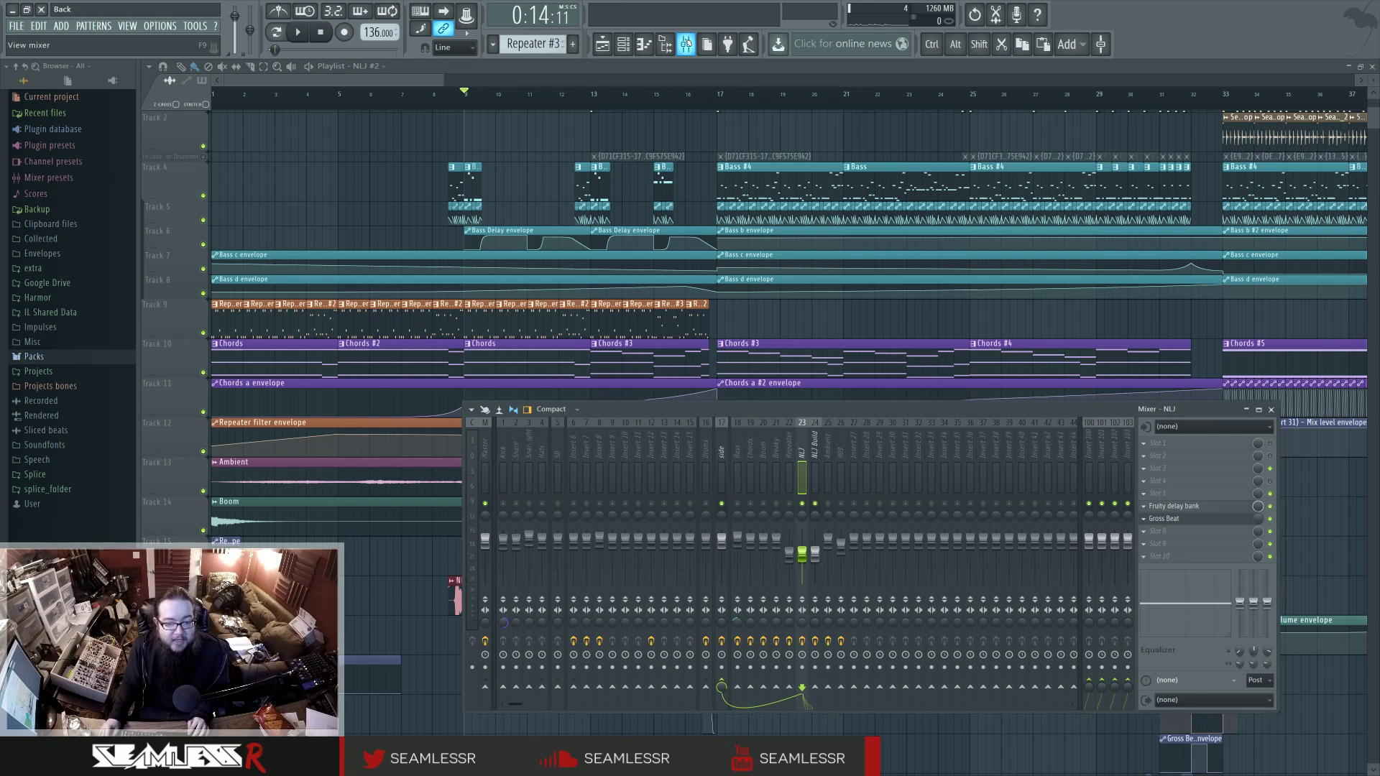
key("space")
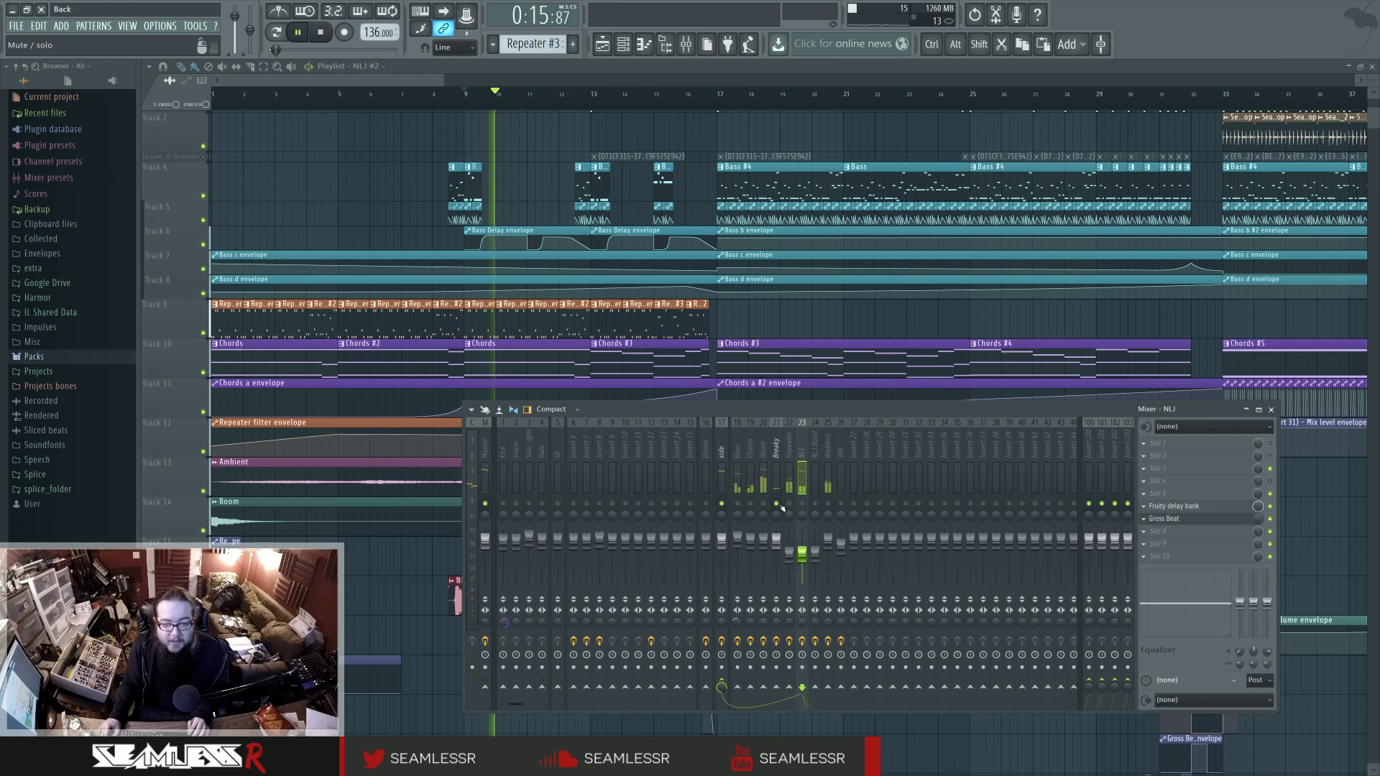
left_click(779, 508)
left_click(1183, 519)
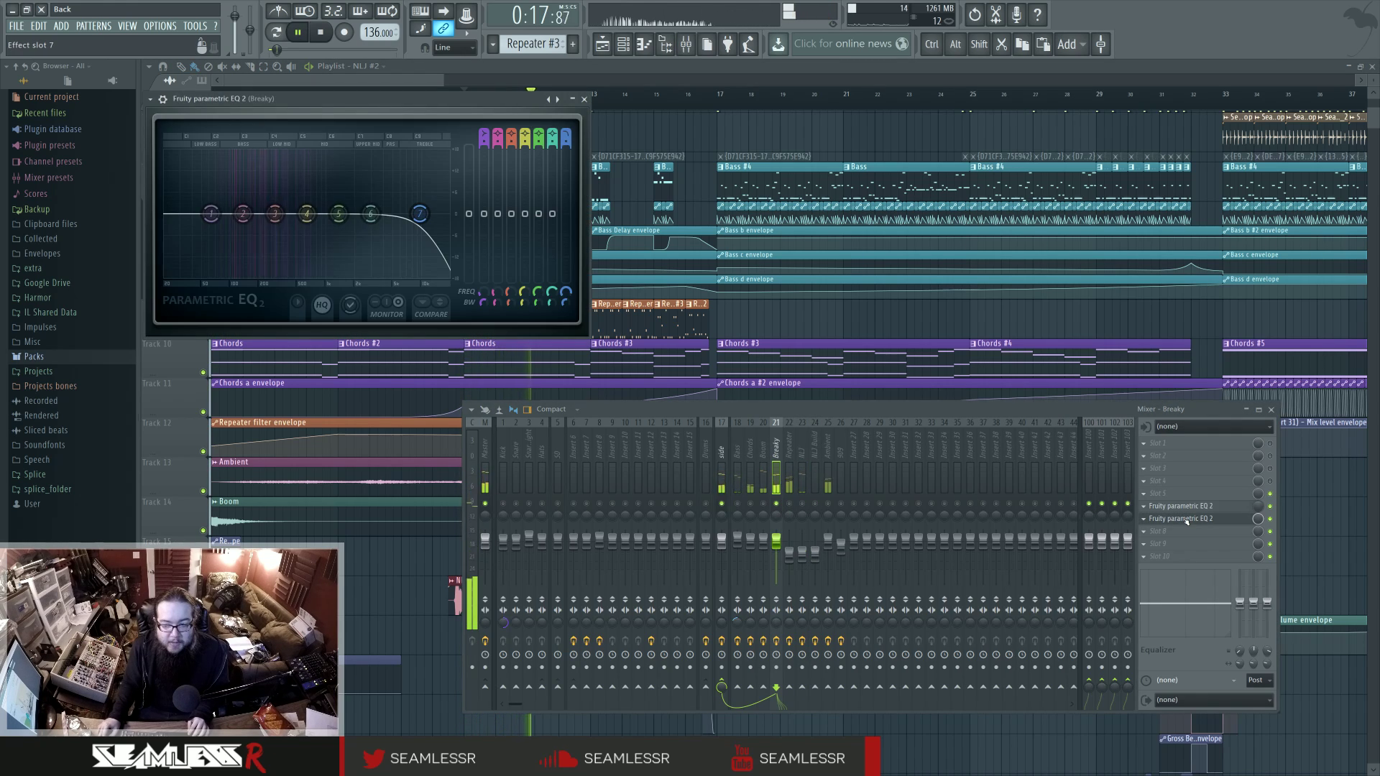
left_click(1190, 507)
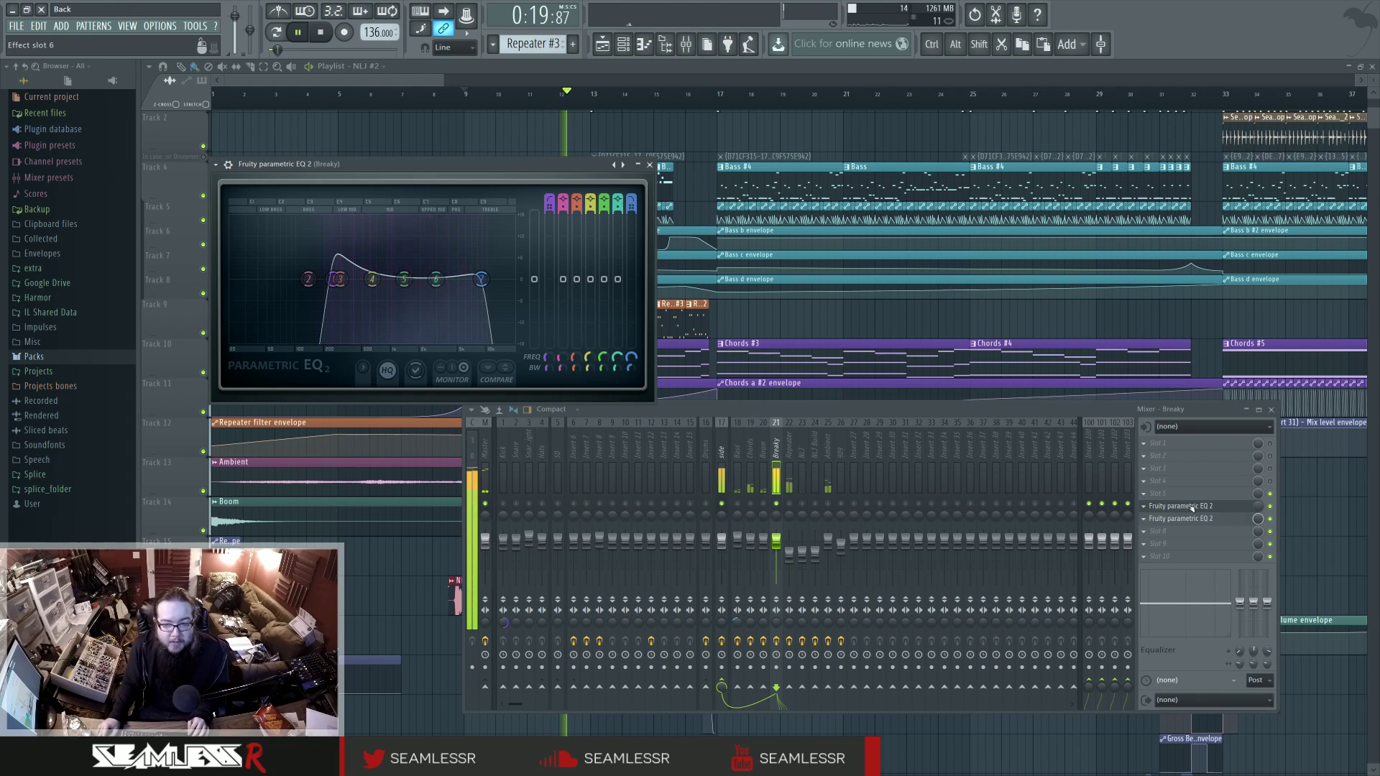
left_click(1191, 508)
left_click(1191, 519)
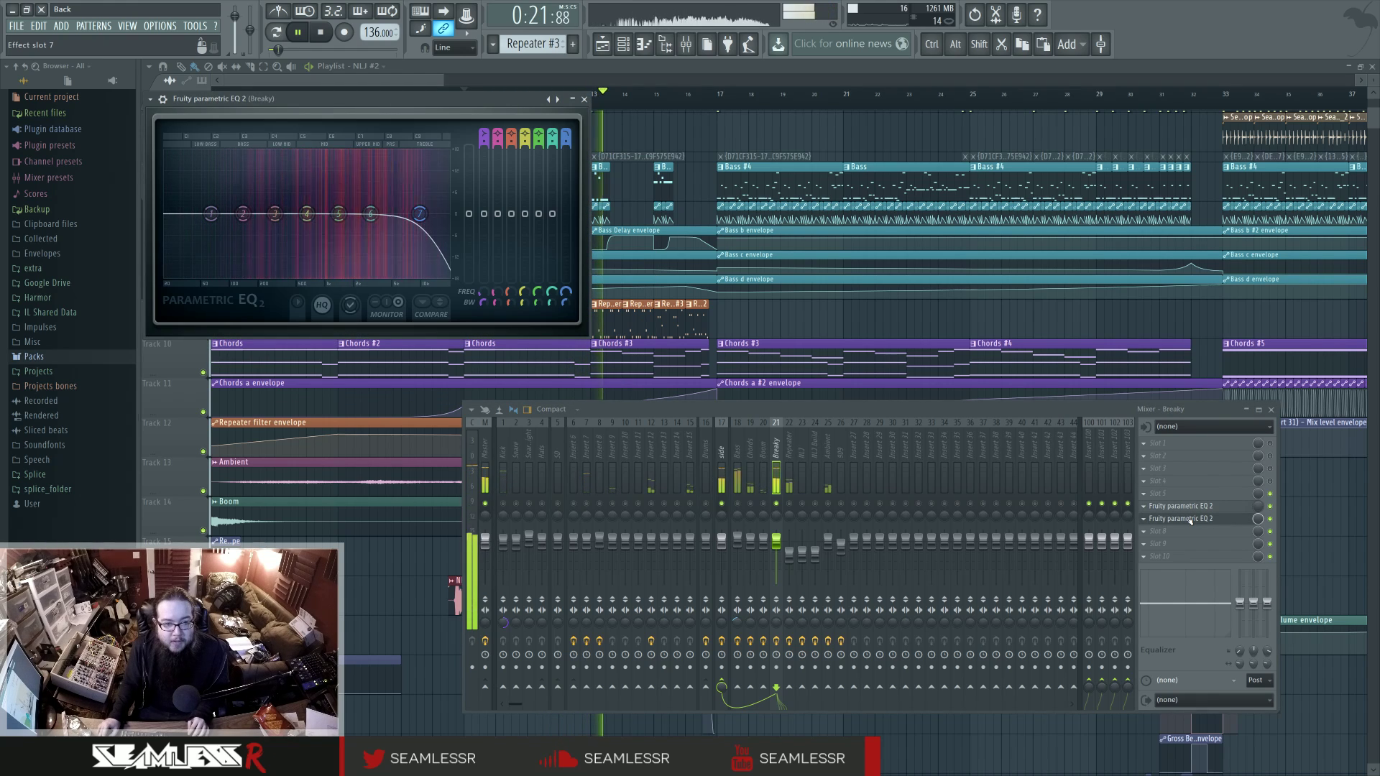
left_click(1190, 522)
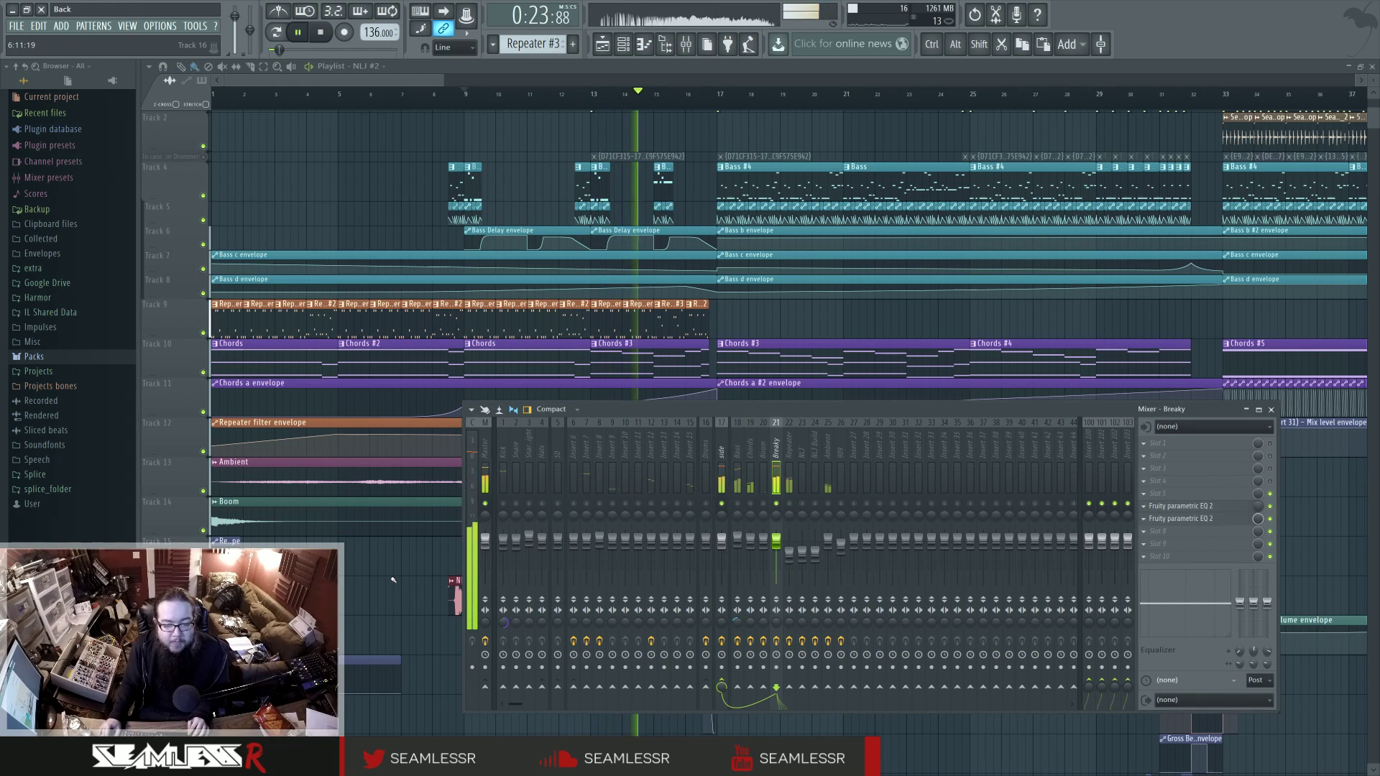
left_click_drag(796, 409, 725, 207)
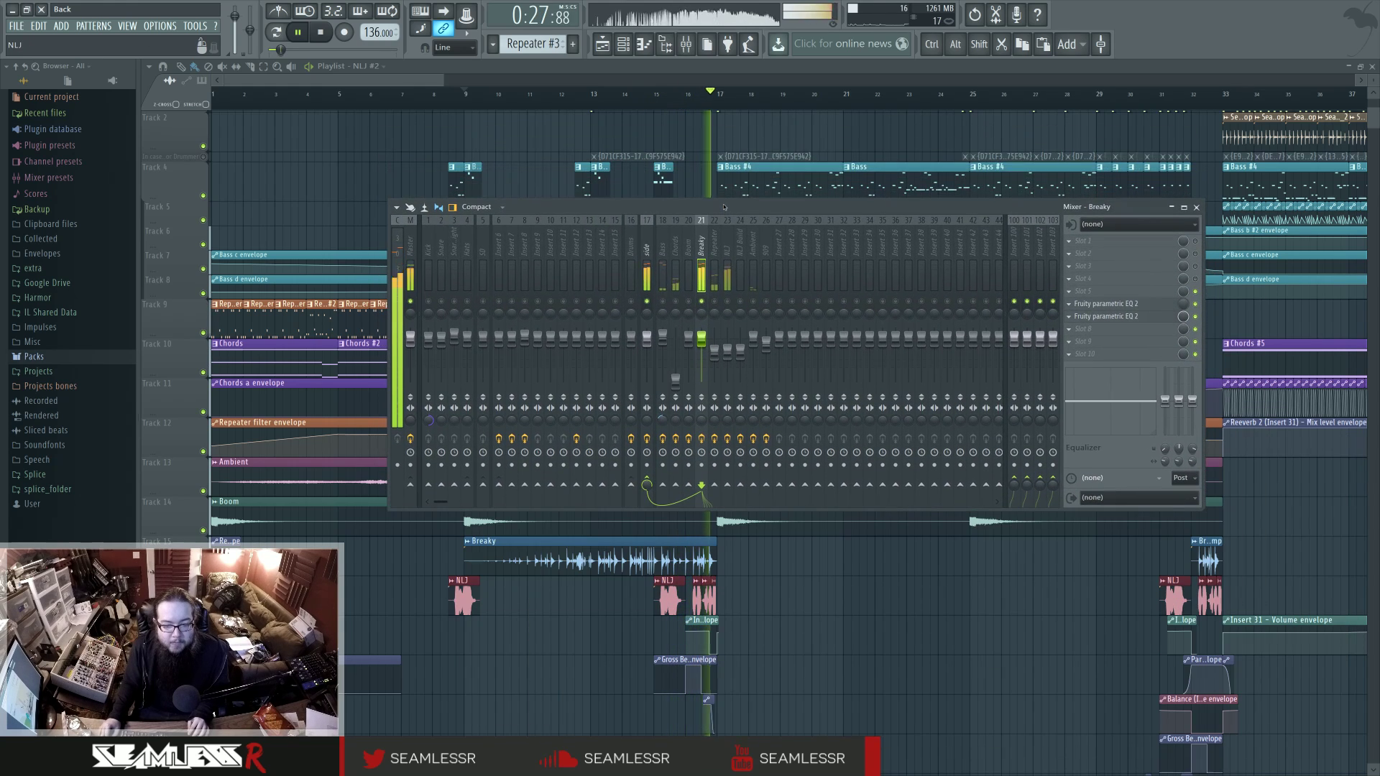
key("space")
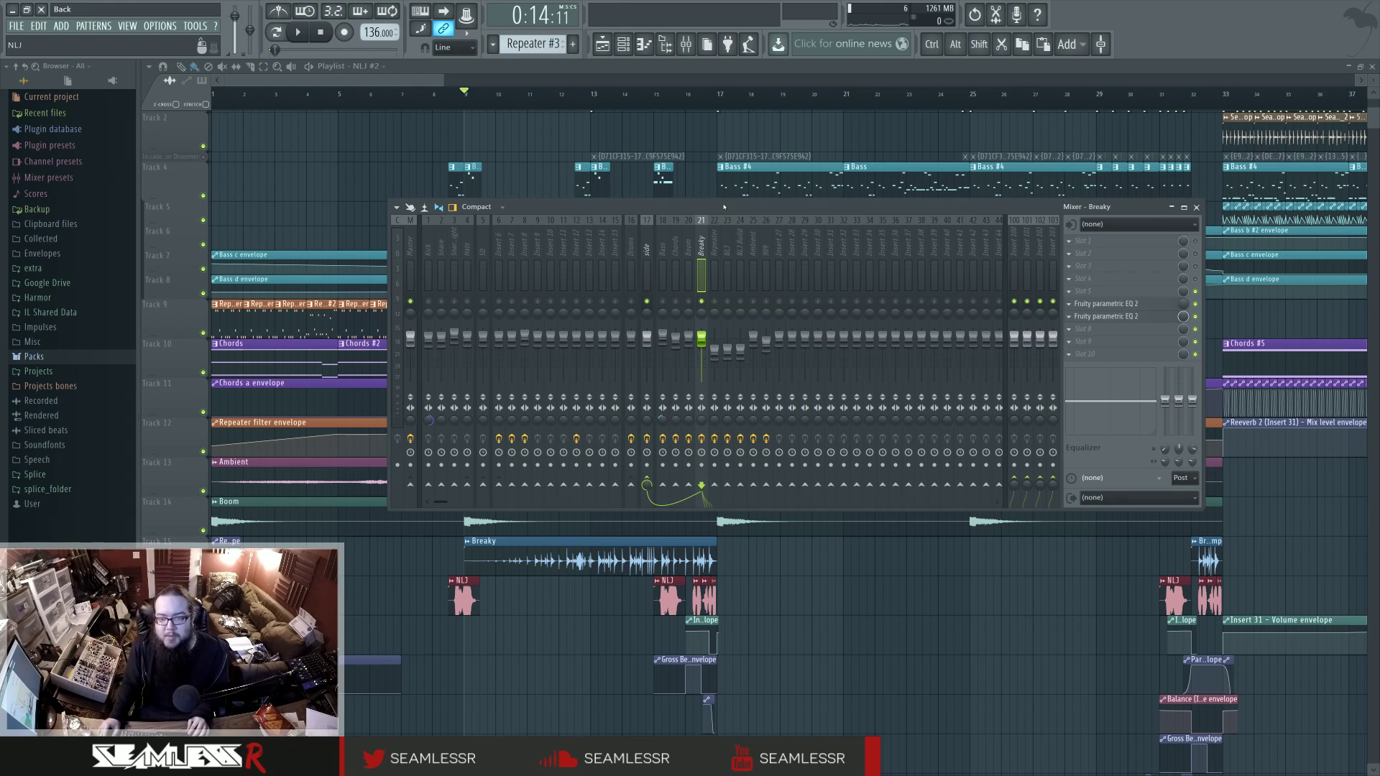
Add Fruity Love Philter to the first effect slot of mixer Insert 30 and load its EF lowpass sequence preset
left_click(818, 253)
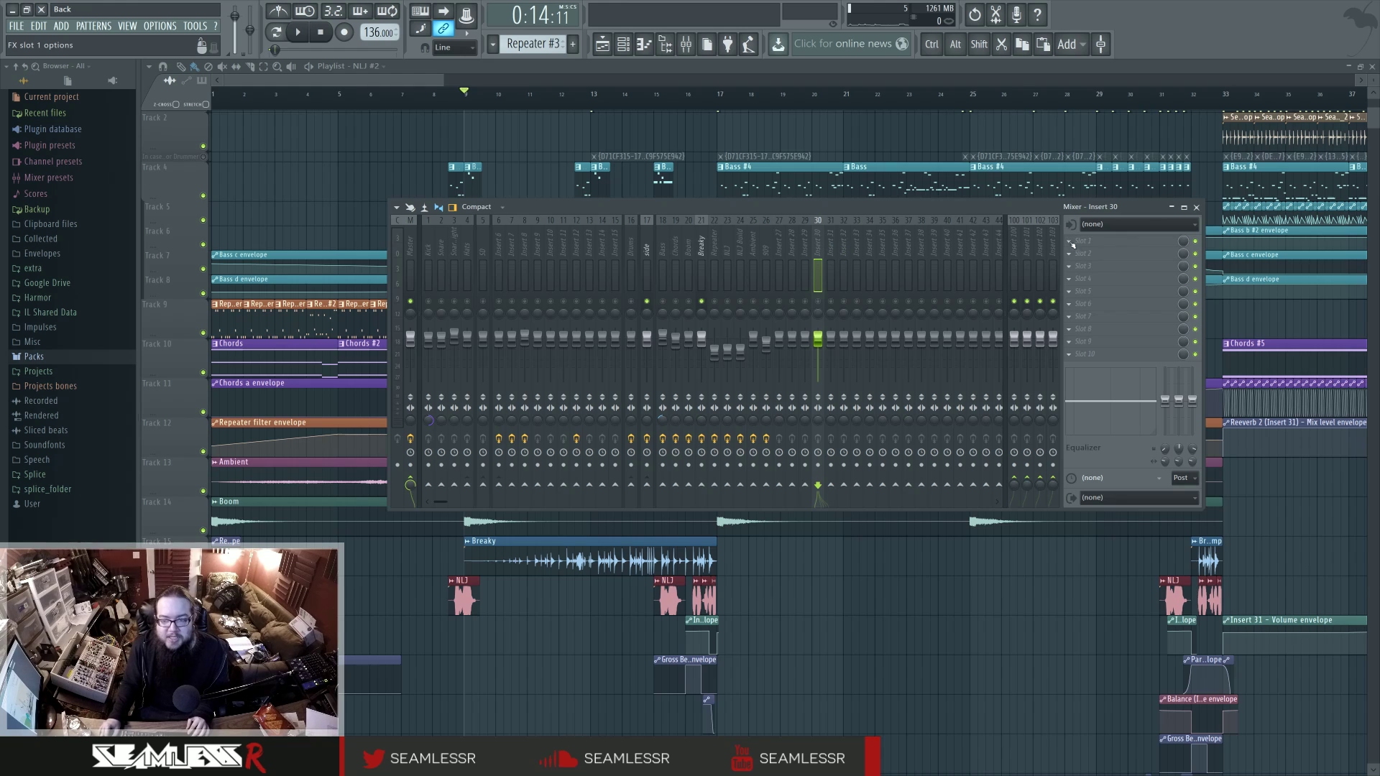
left_click(1093, 241)
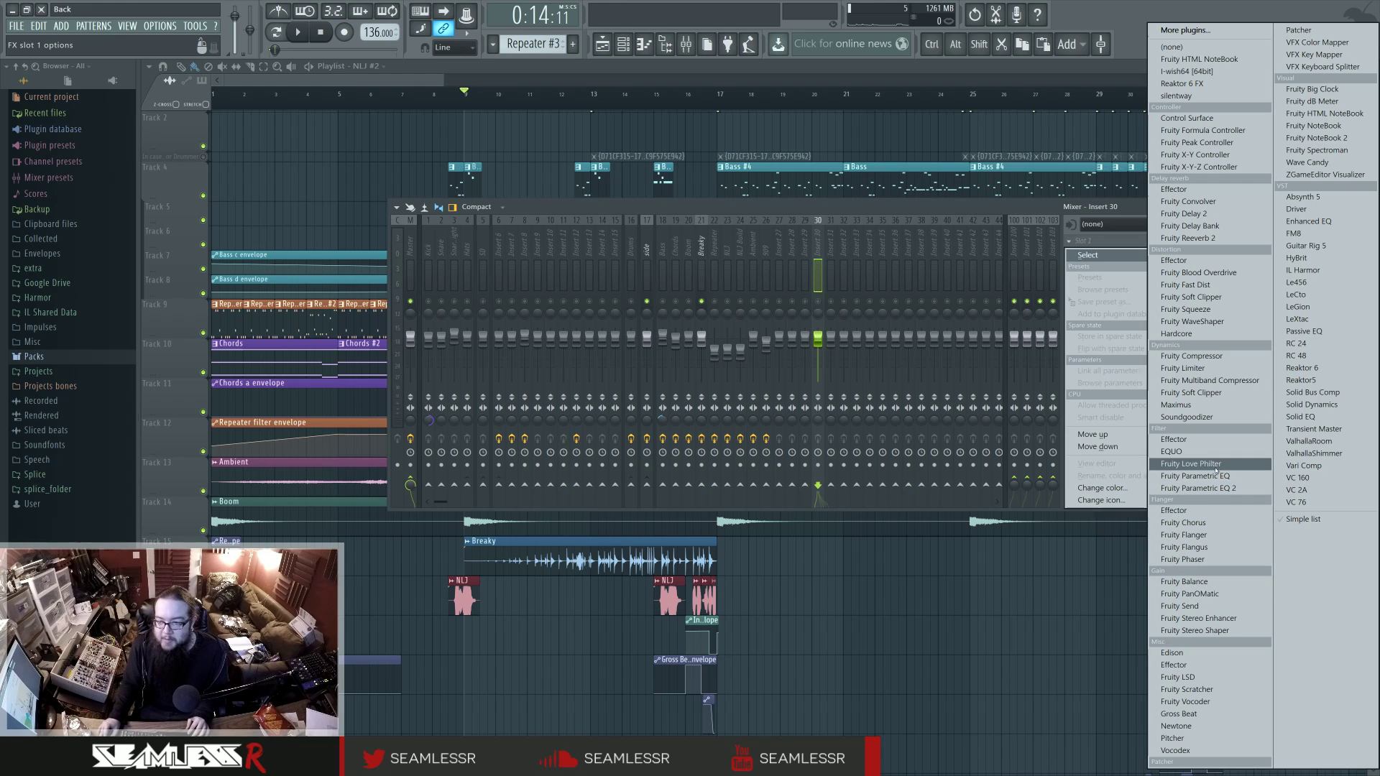
left_click(1191, 463)
right_click(641, 196)
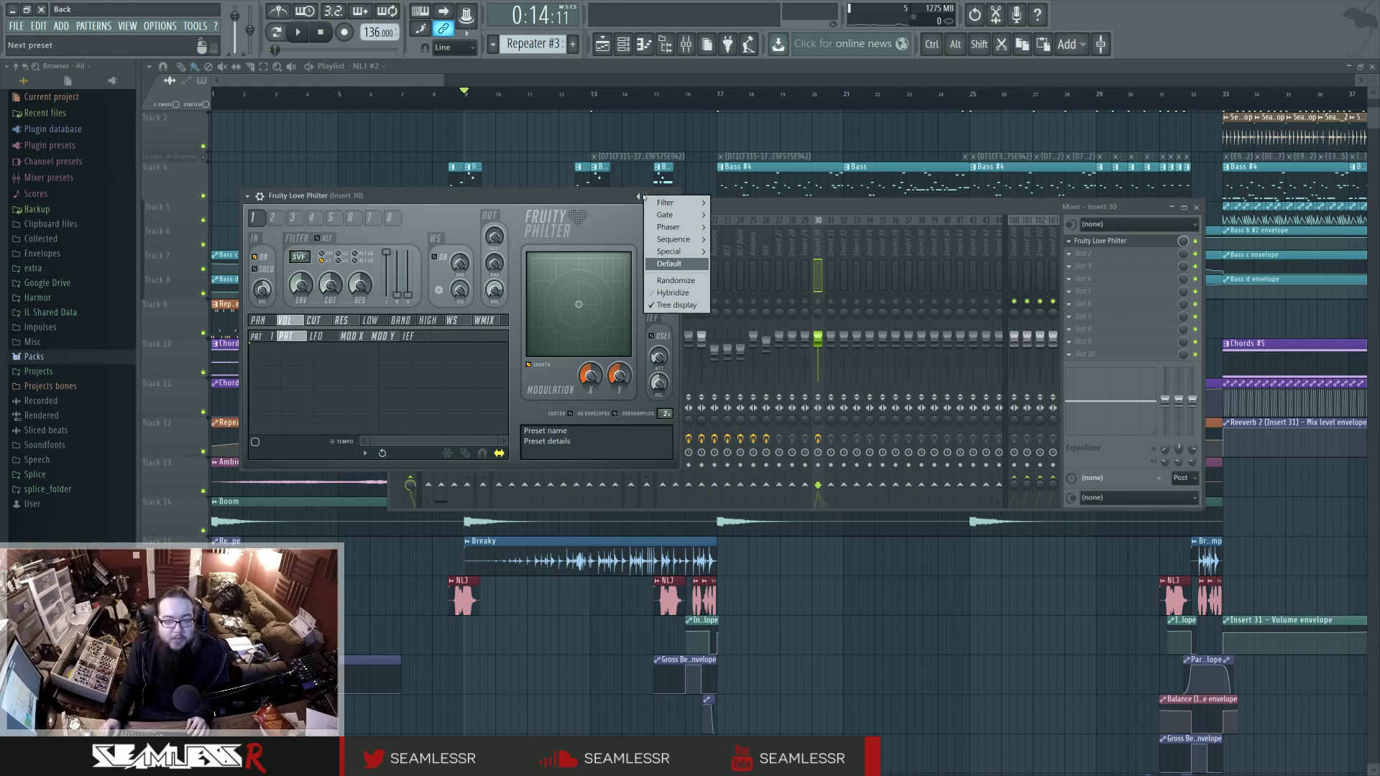
mouse_move(684, 243)
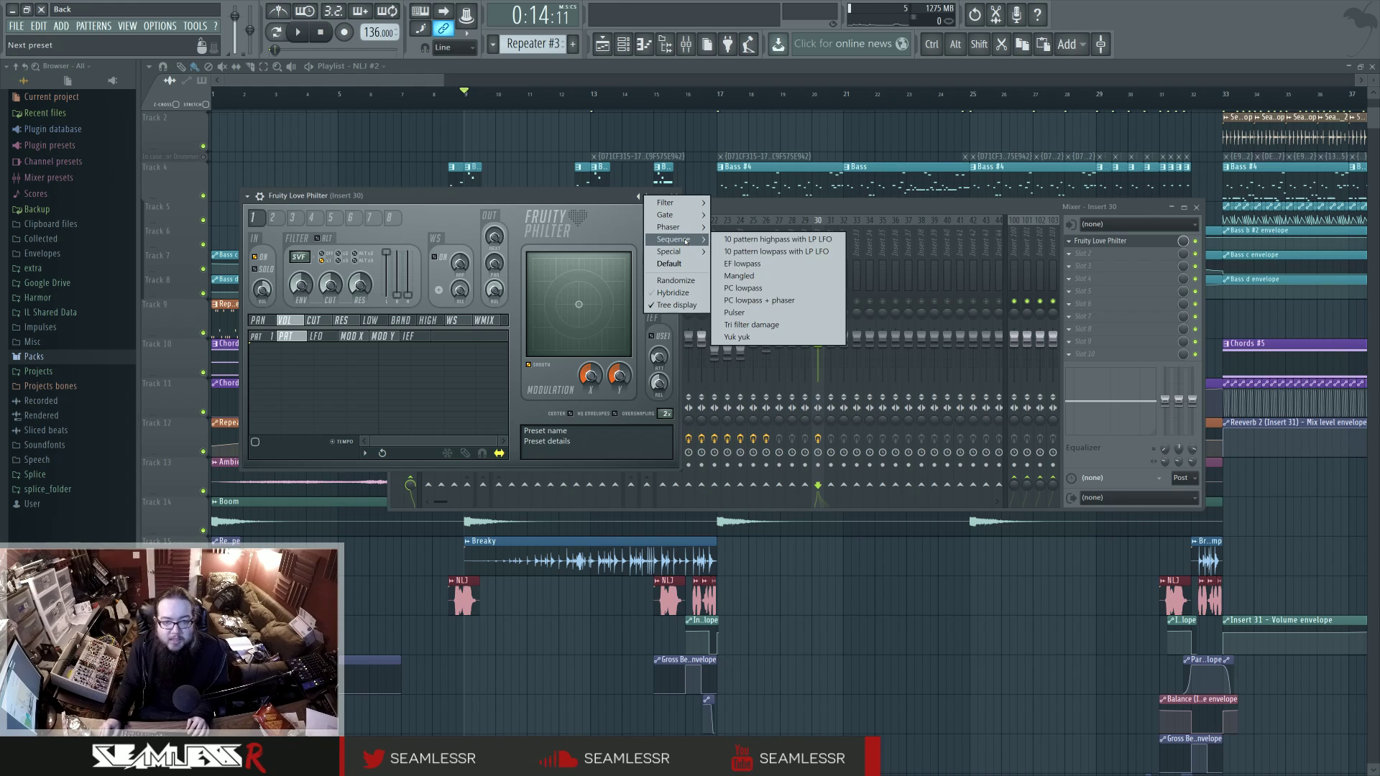
left_click(745, 264)
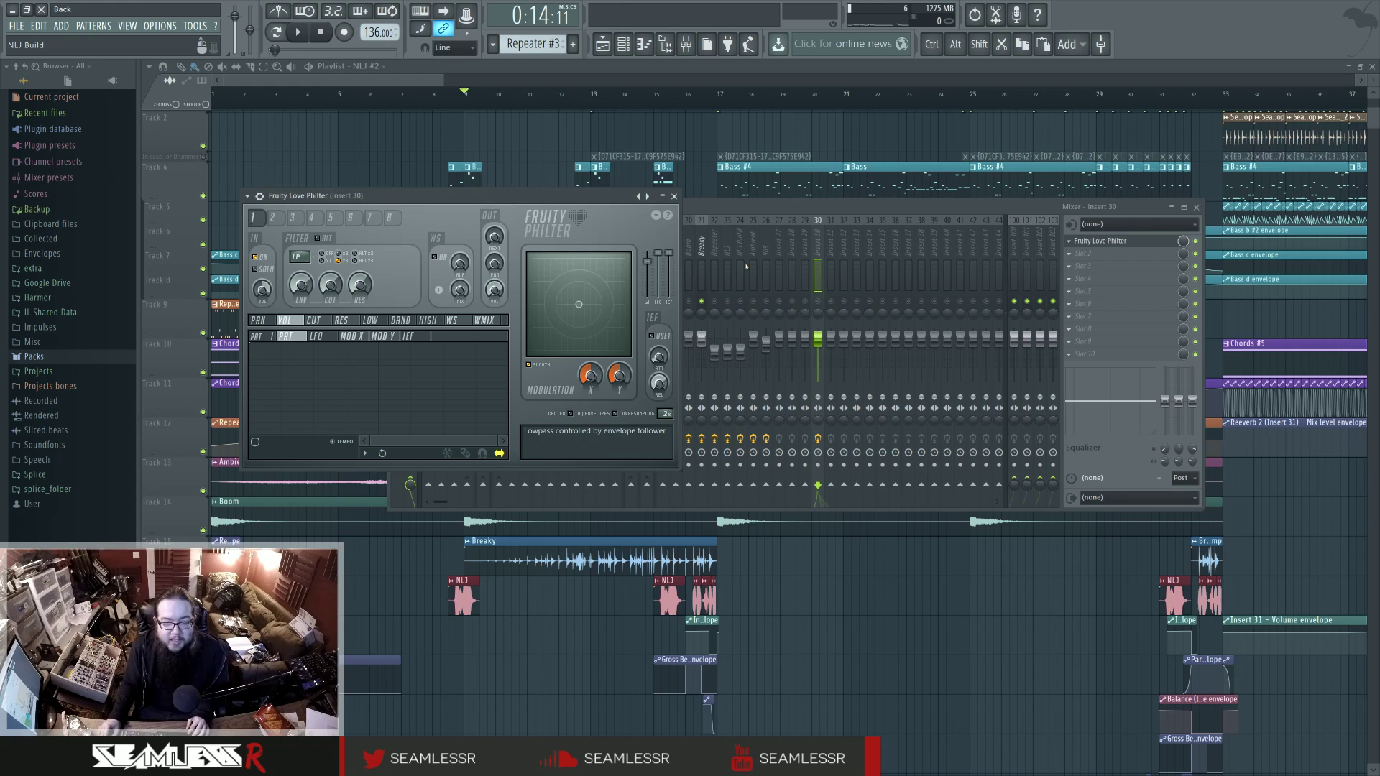
left_click_drag(552, 195, 819, 271)
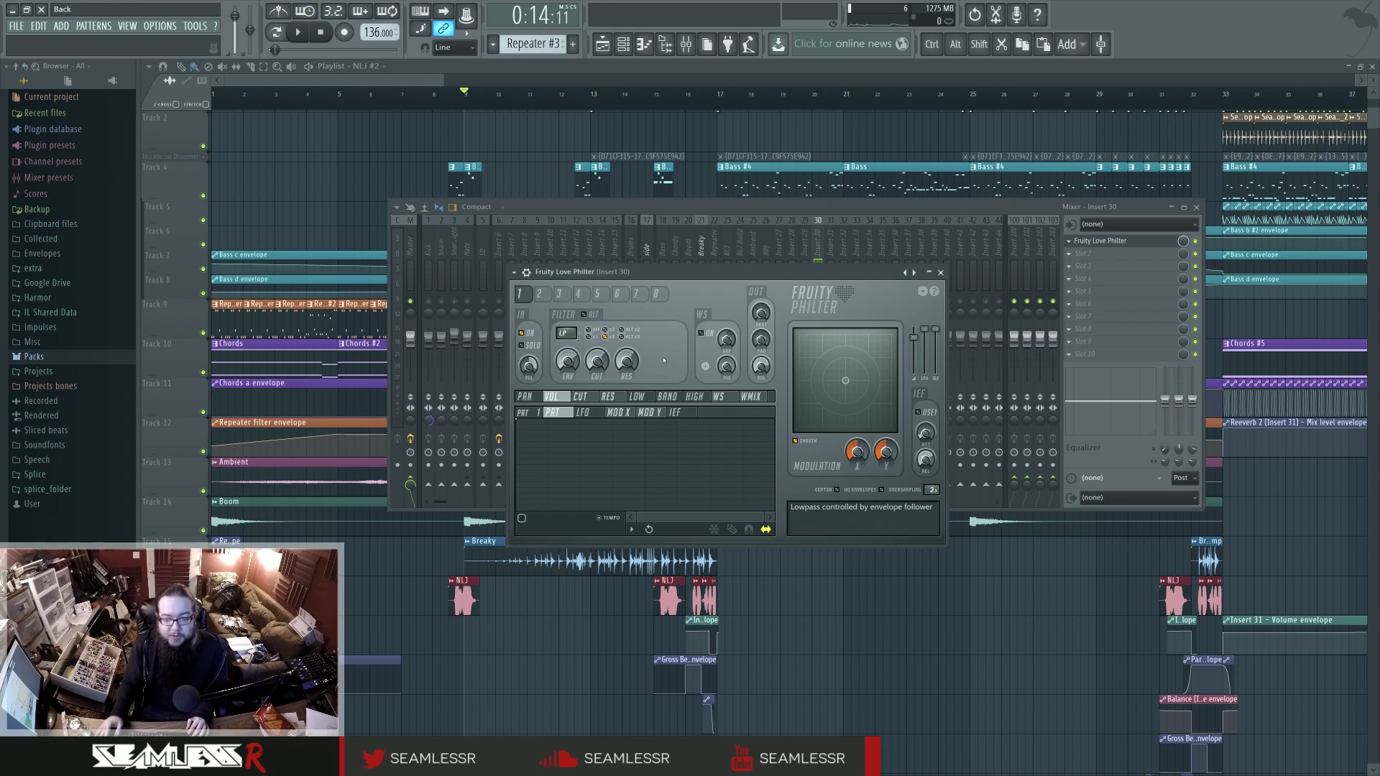
Examine the Breaky clip's waveform closely around bars 12 to 14
right_click(607, 696)
scroll(575, 661, "up", 7)
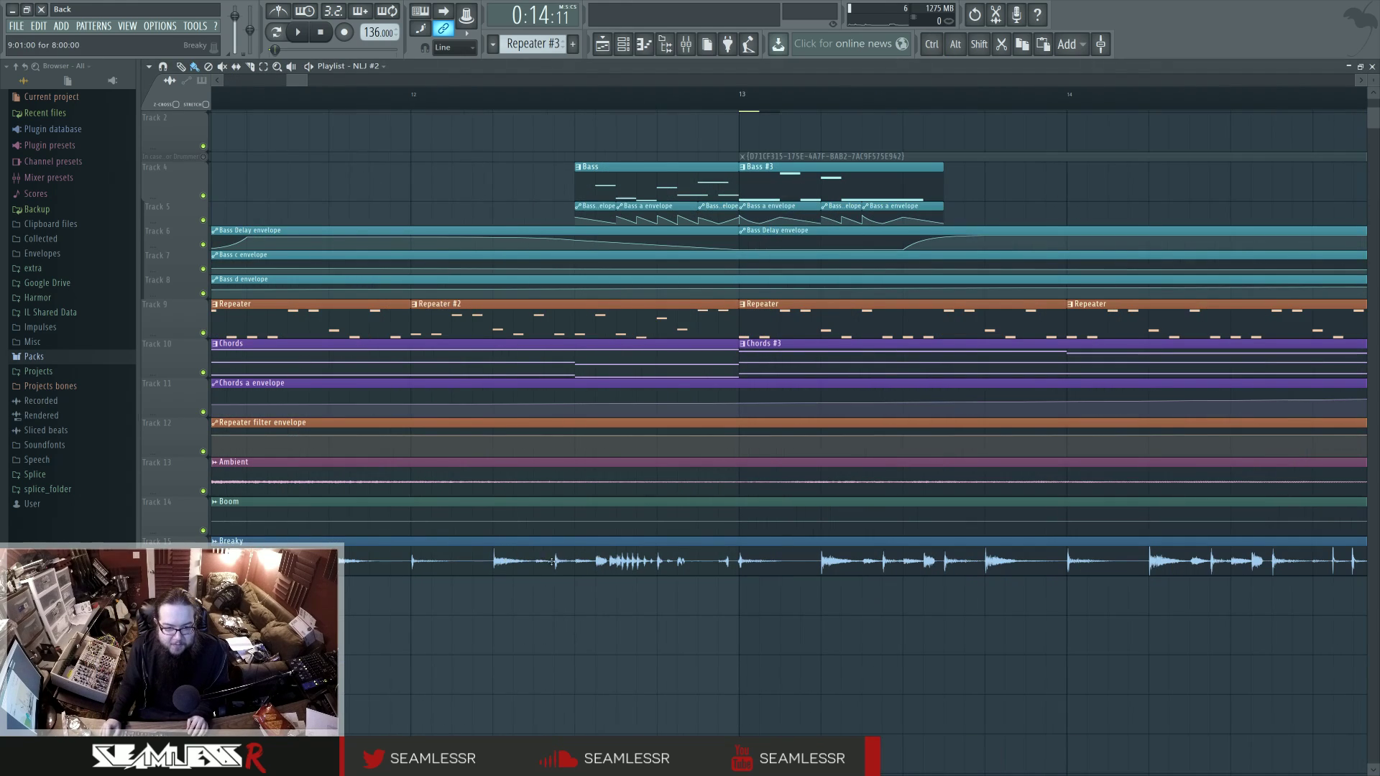
scroll(728, 558, "down", 6)
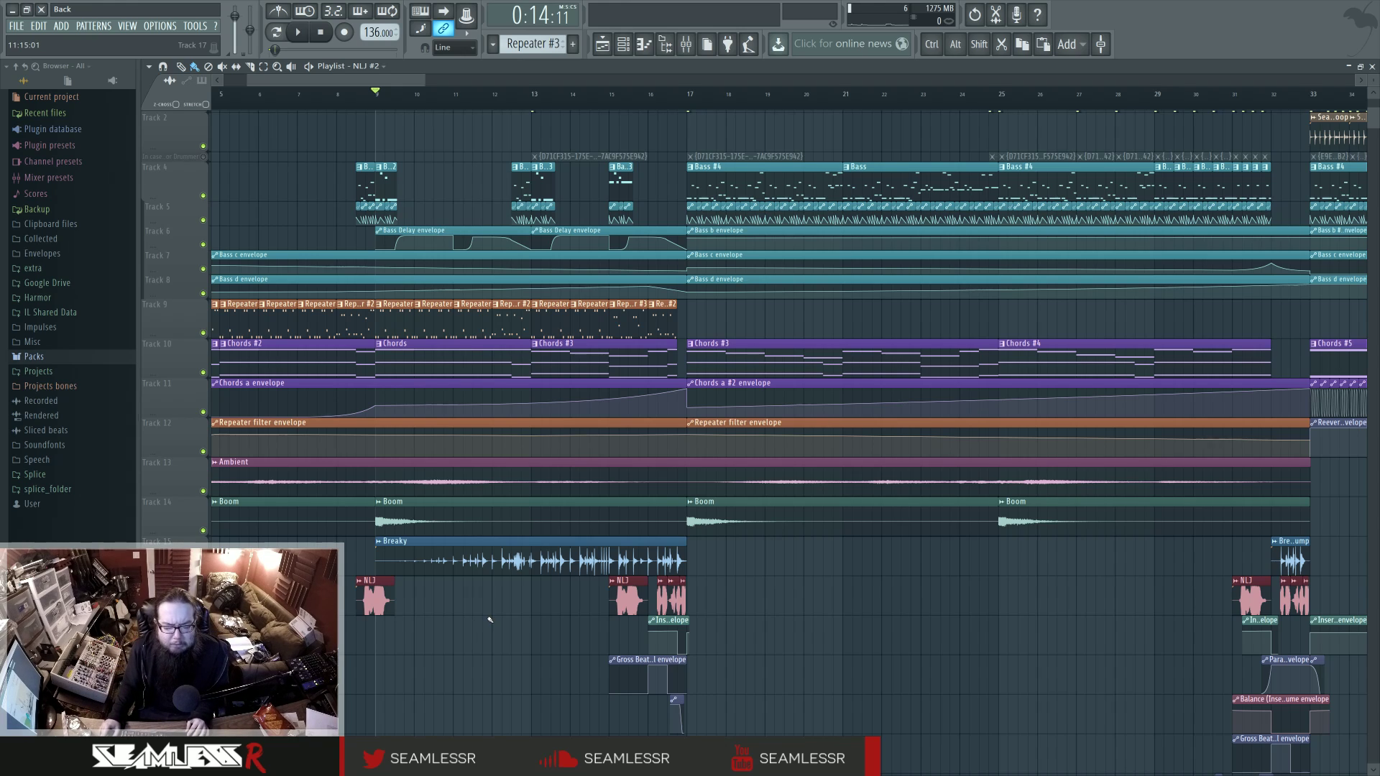
Play the Breaky build-up from the middle of bar 11, and again from bar 16
left_click(472, 95)
key("space")
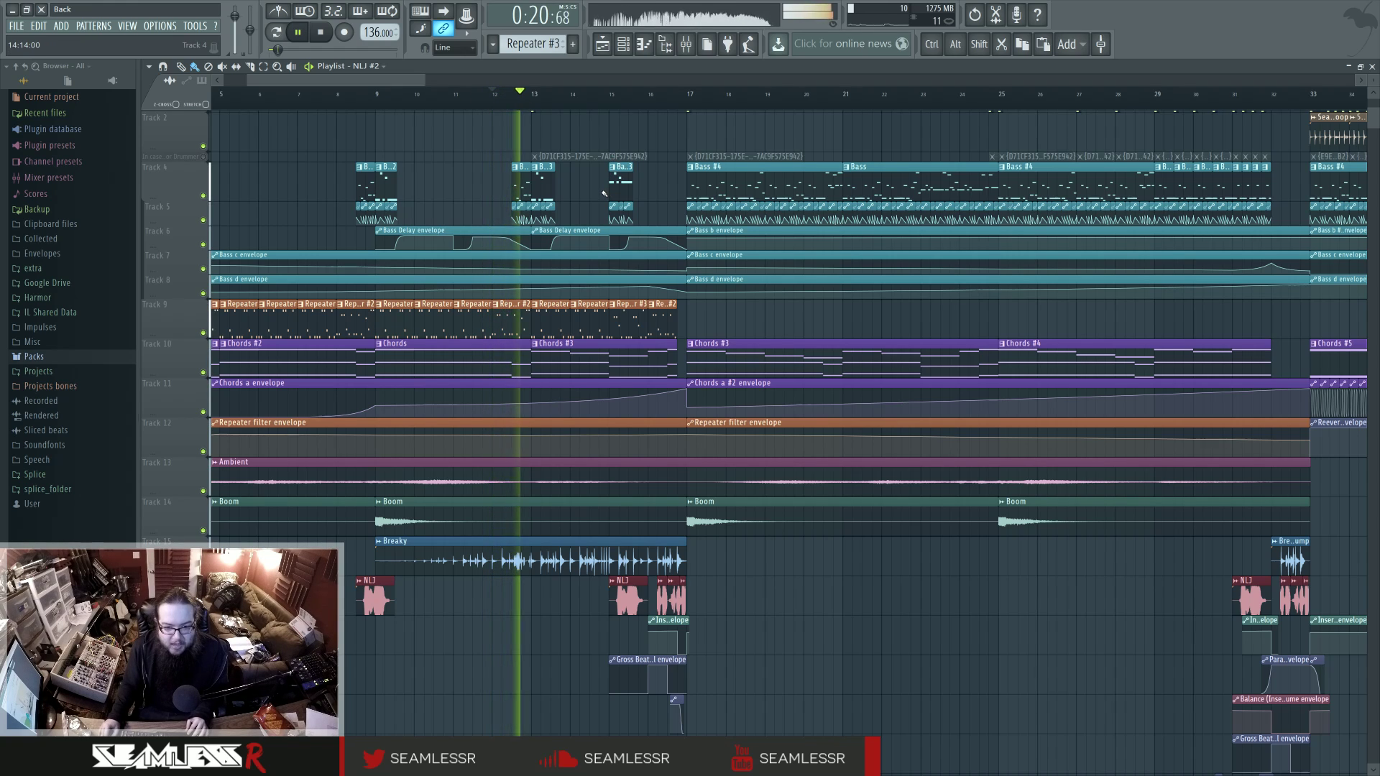
key("space")
left_click(650, 100)
key("space")
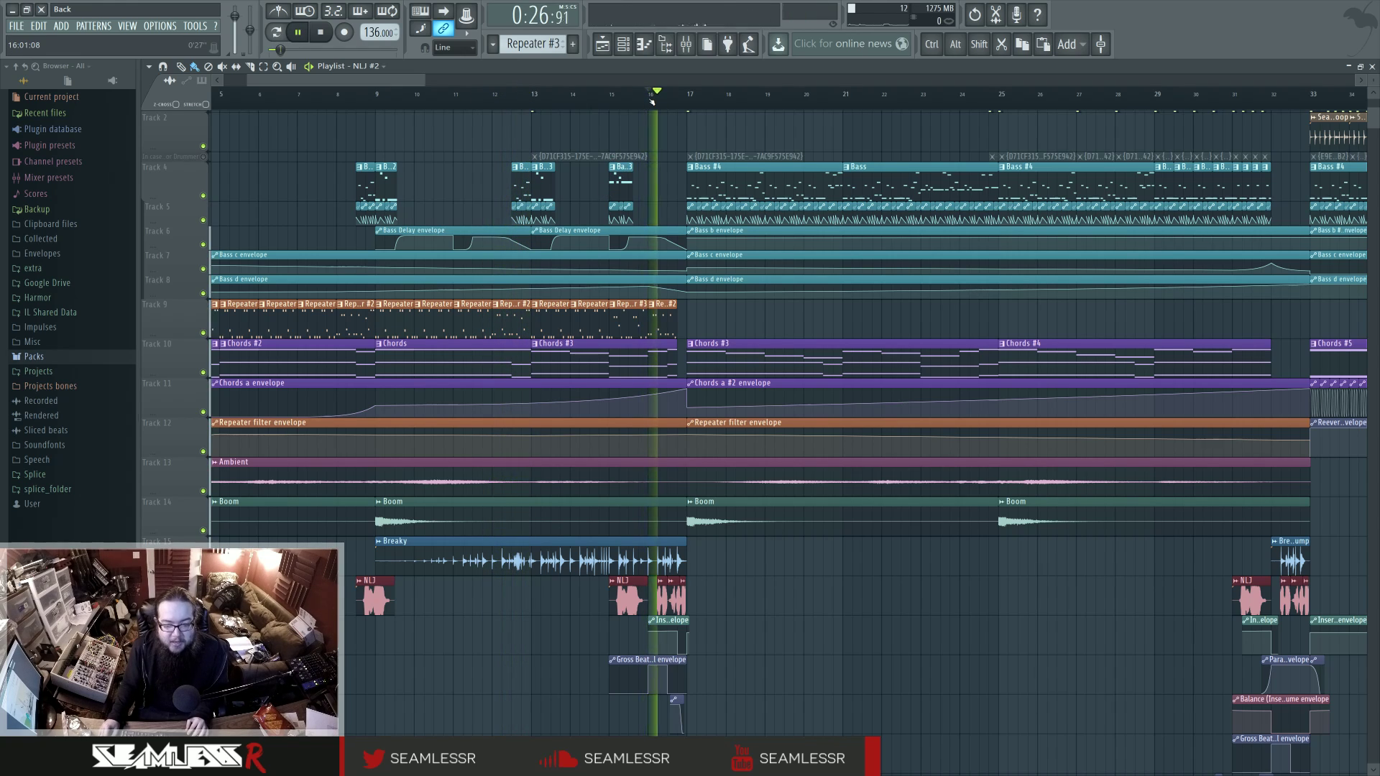
key("space")
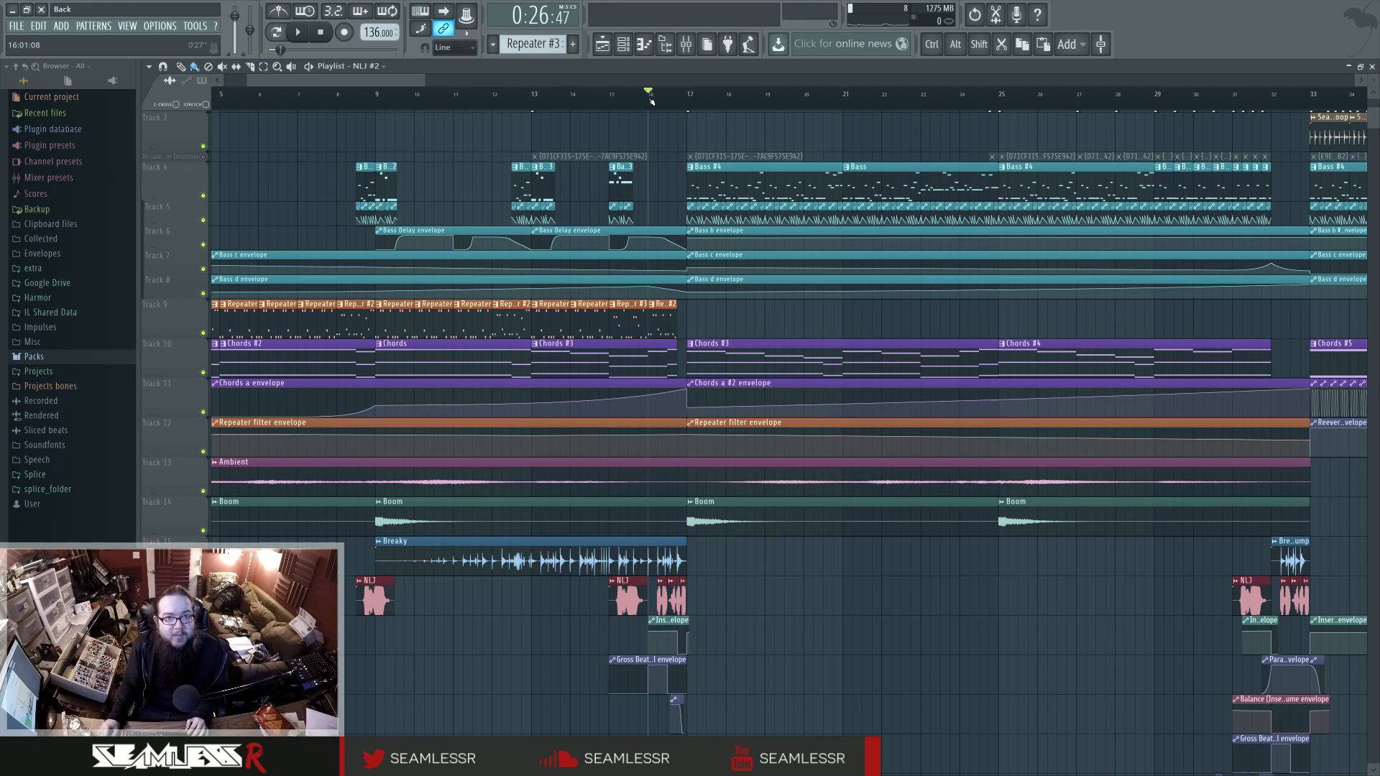
Remove Fruity Love Philter from mixer Insert 30 and return to the playlist
key("F9")
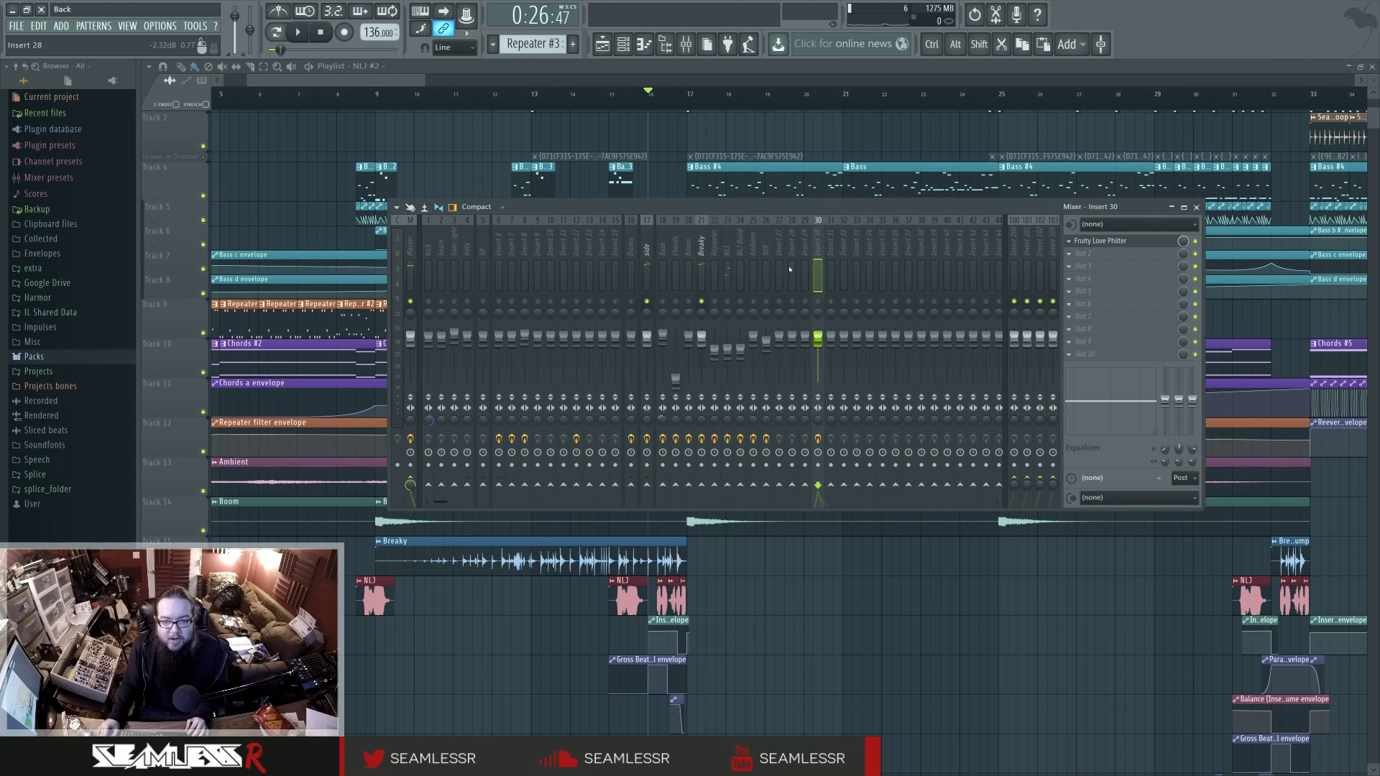
left_click(1085, 243)
mouse_move(1150, 253)
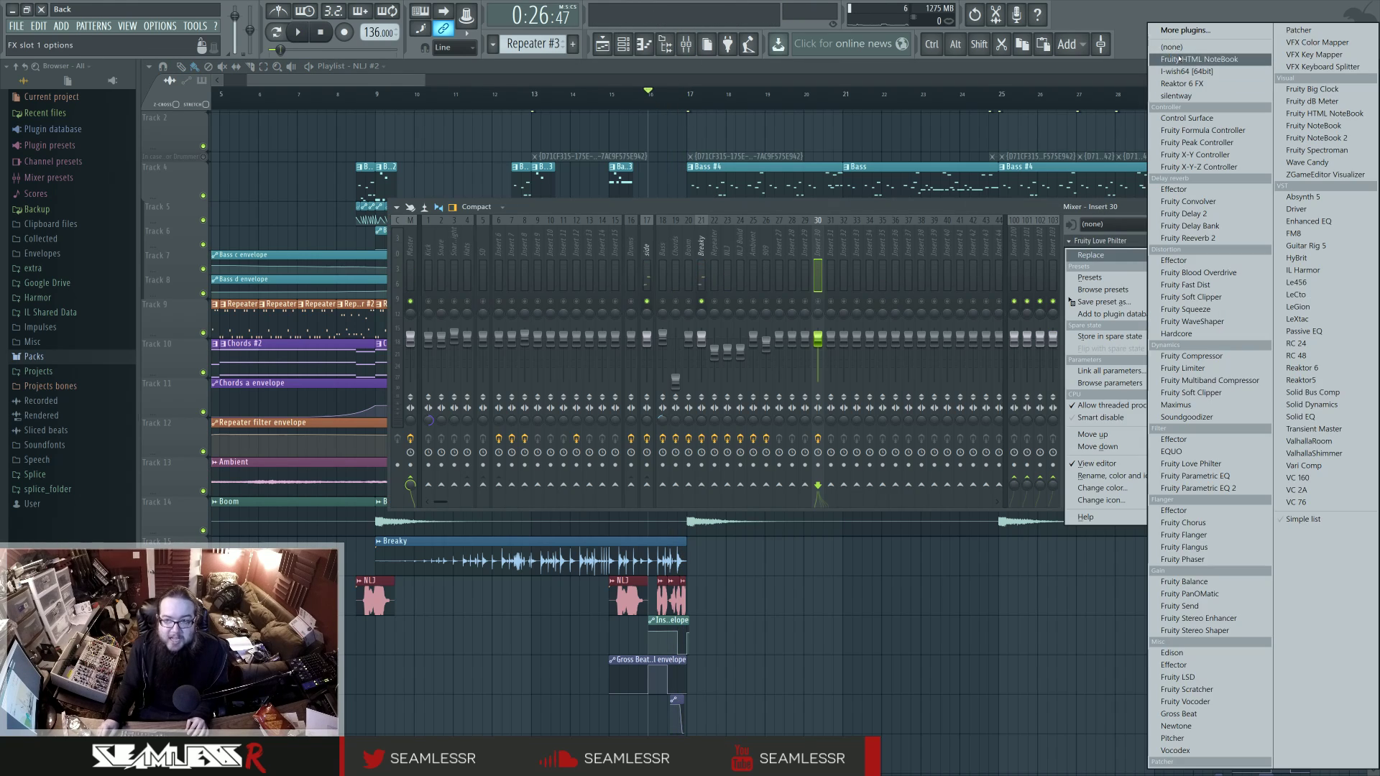
left_click(1194, 30)
key("F9")
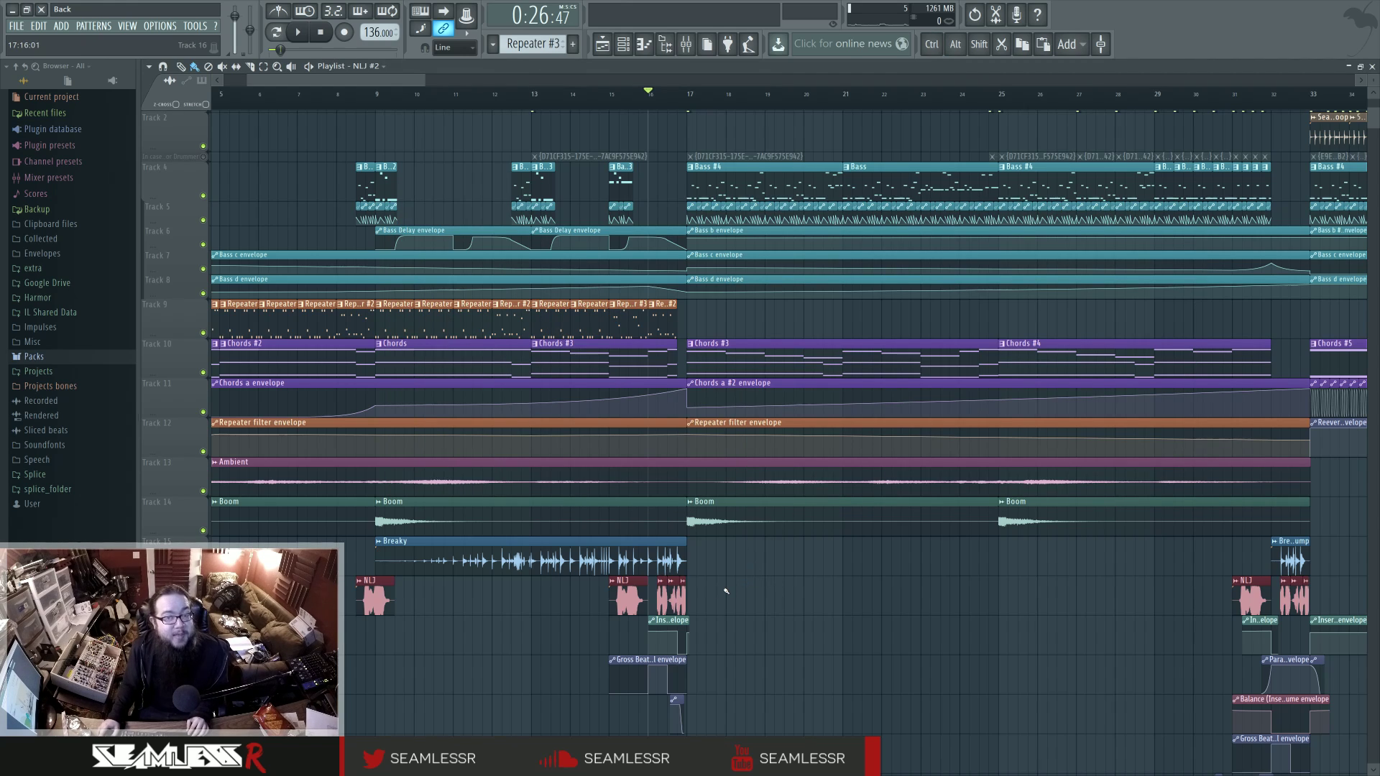
Look over the song's whole arrangement in the playlist, from the intro to the final Ambient and Boom clips
key("ctrl")
scroll(732, 588, "down", 3)
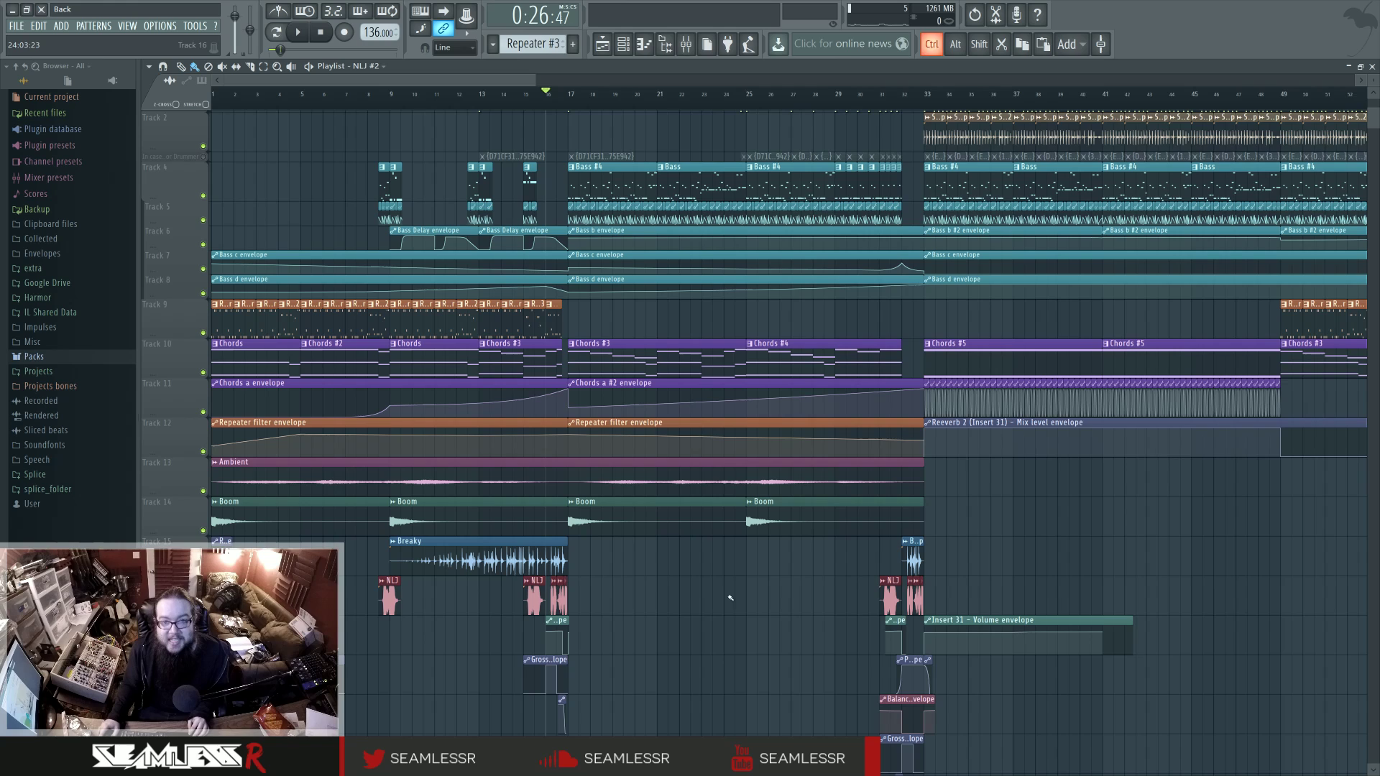
scroll(639, 610, "down", 2)
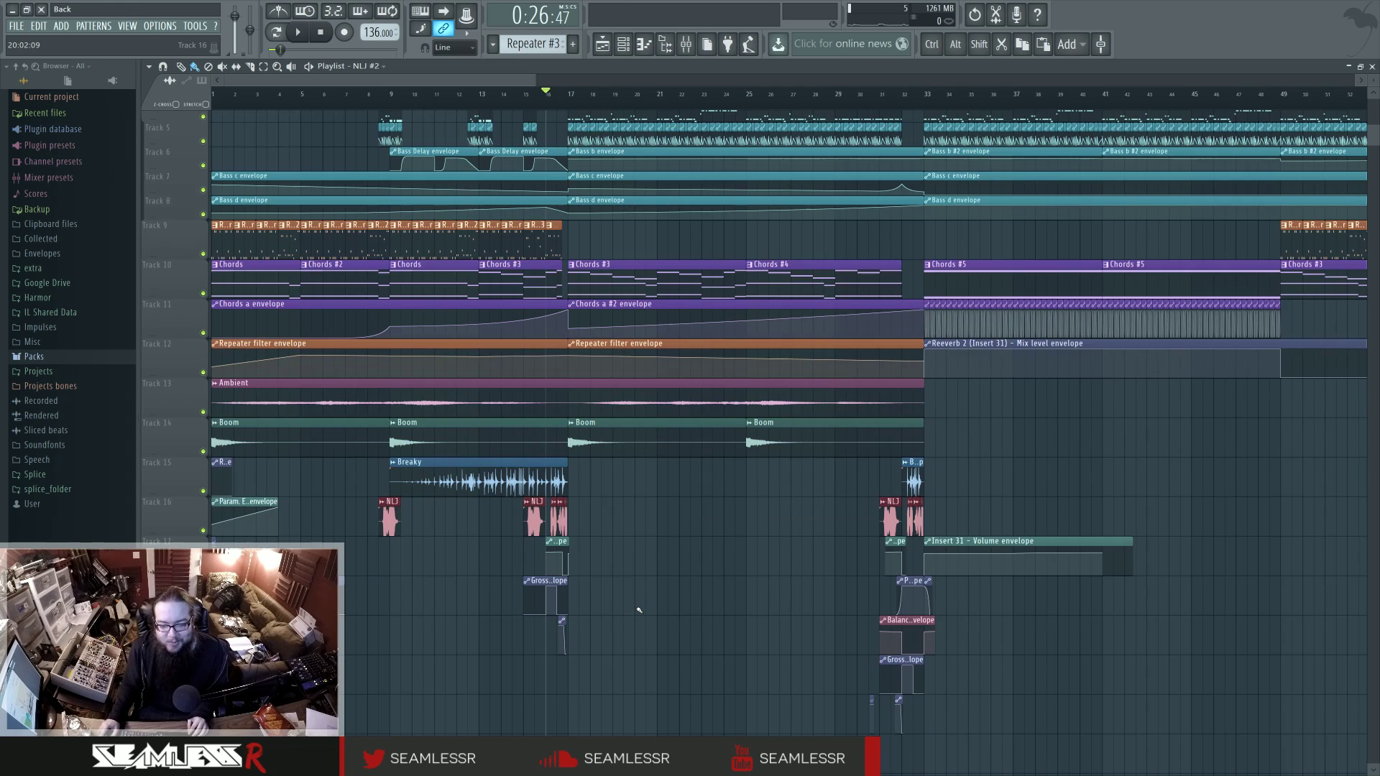
scroll(640, 626, "up", 4)
key("ctrl")
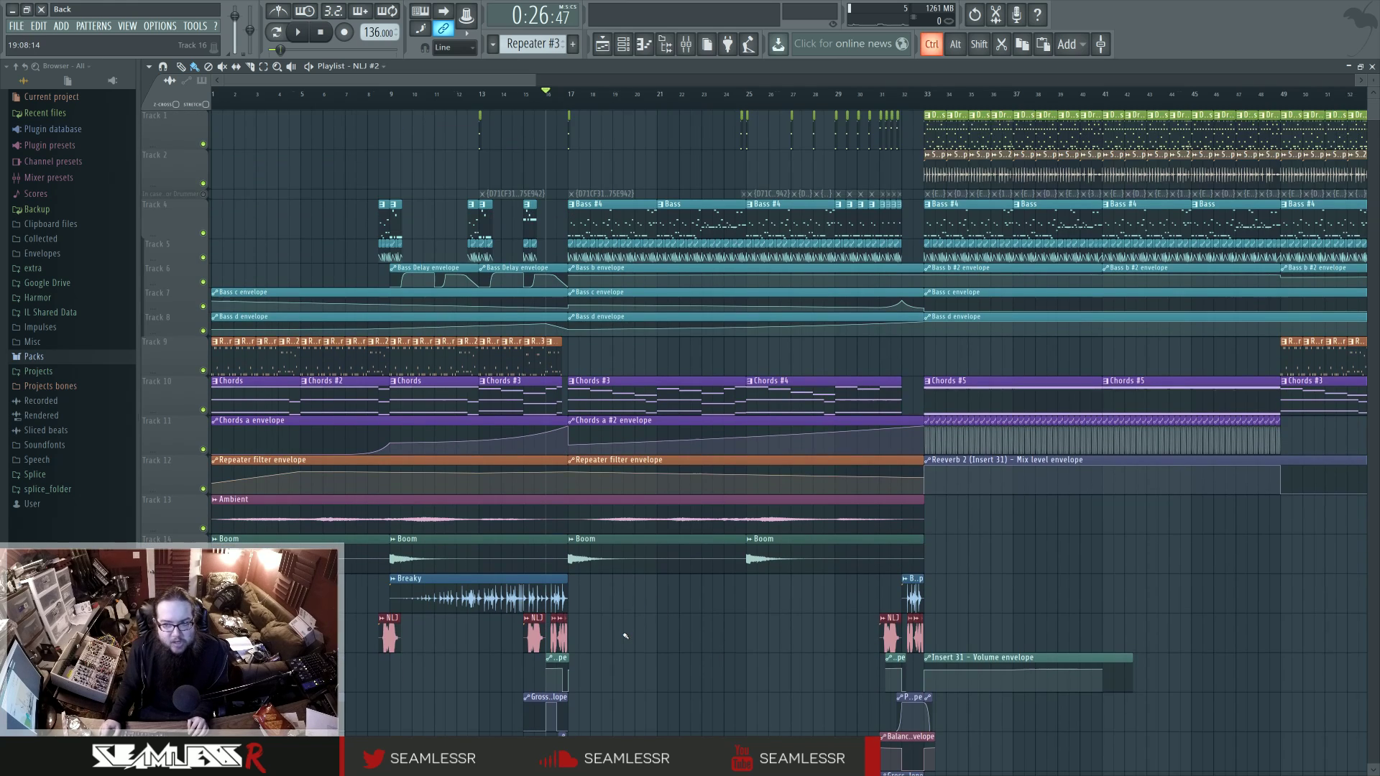
scroll(701, 605, "down", 4)
scroll(795, 591, "down", 5)
scroll(731, 595, "up", 5)
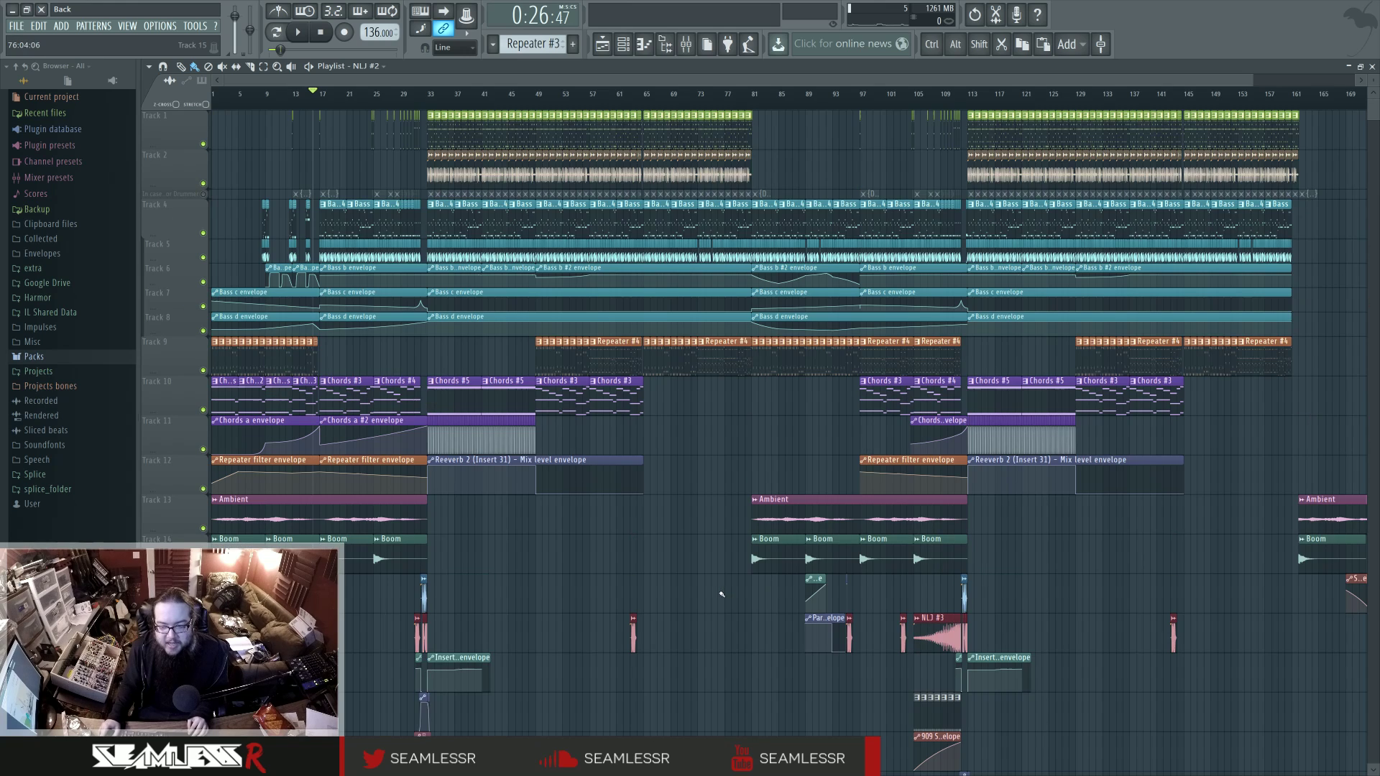
scroll(680, 618, "right", 4)
scroll(679, 618, "right", 2)
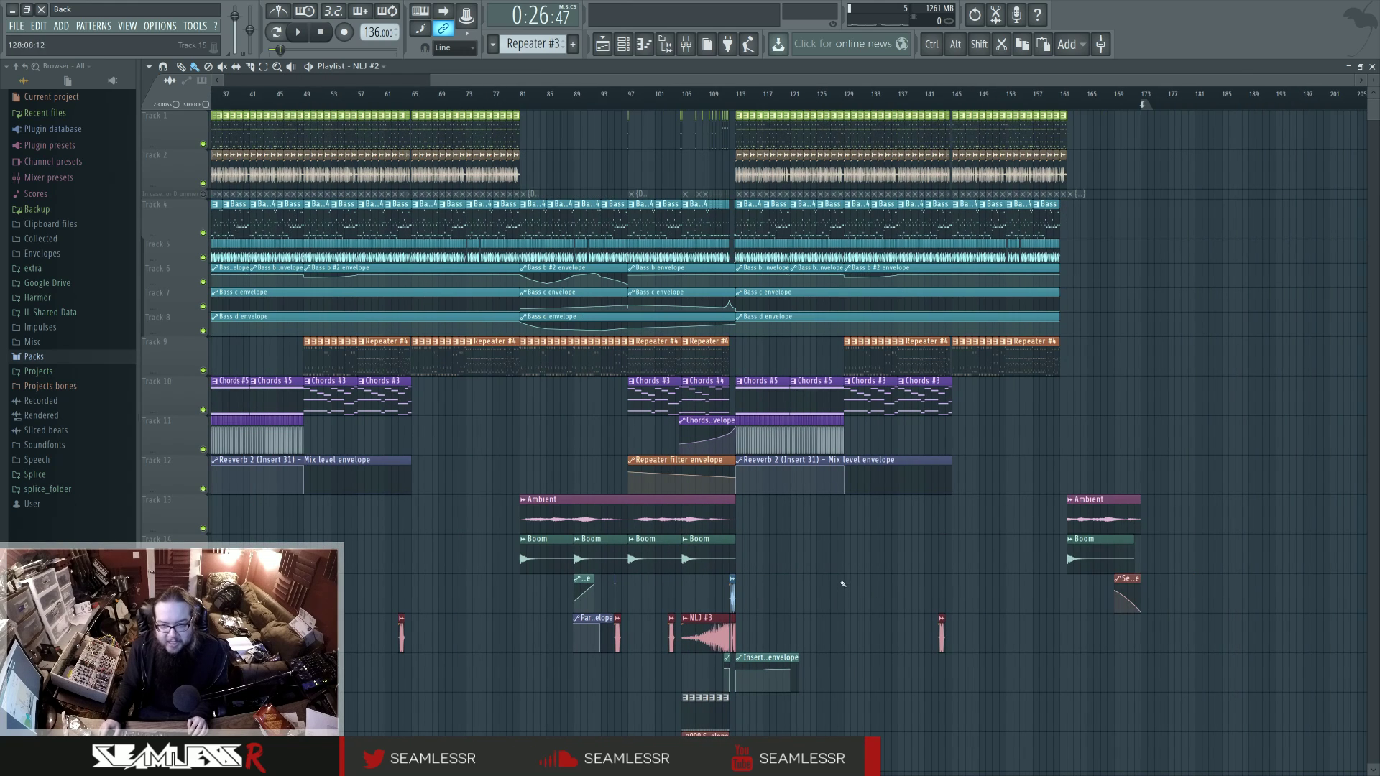
scroll(636, 590, "left", 4)
scroll(636, 590, "left", 4)
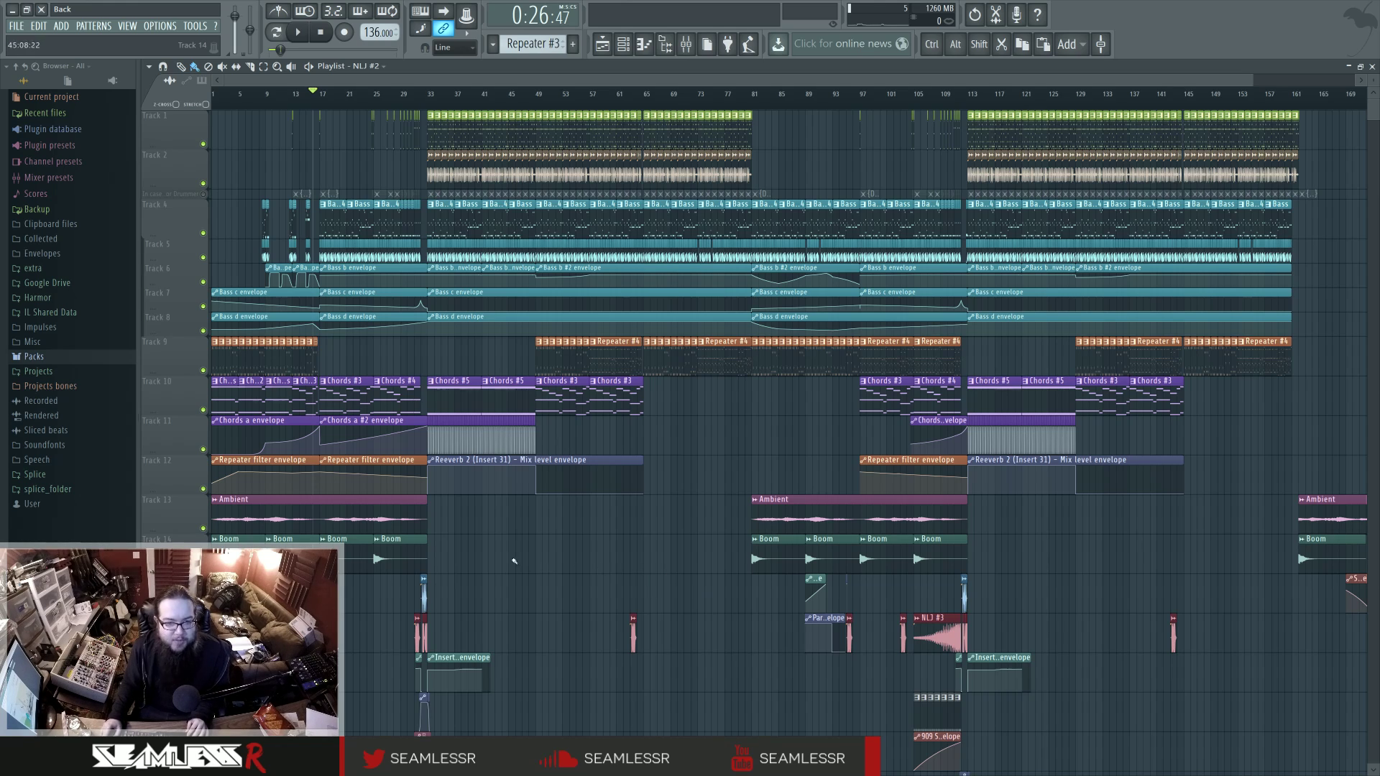
Place the playhead at bar 33 and review the effect and automation tracks below the Boom track
left_click(431, 101)
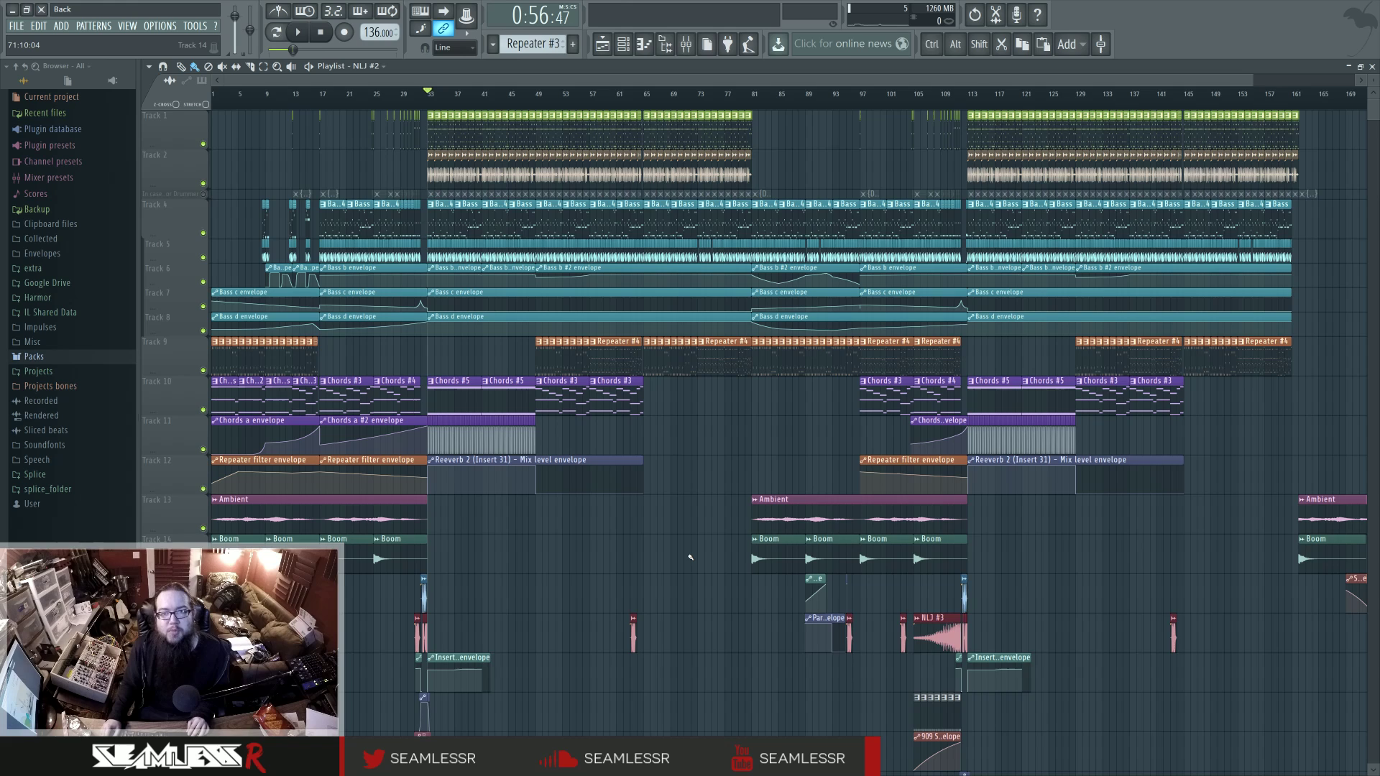
scroll(690, 558, "down", 1)
scroll(650, 475, "down", 5)
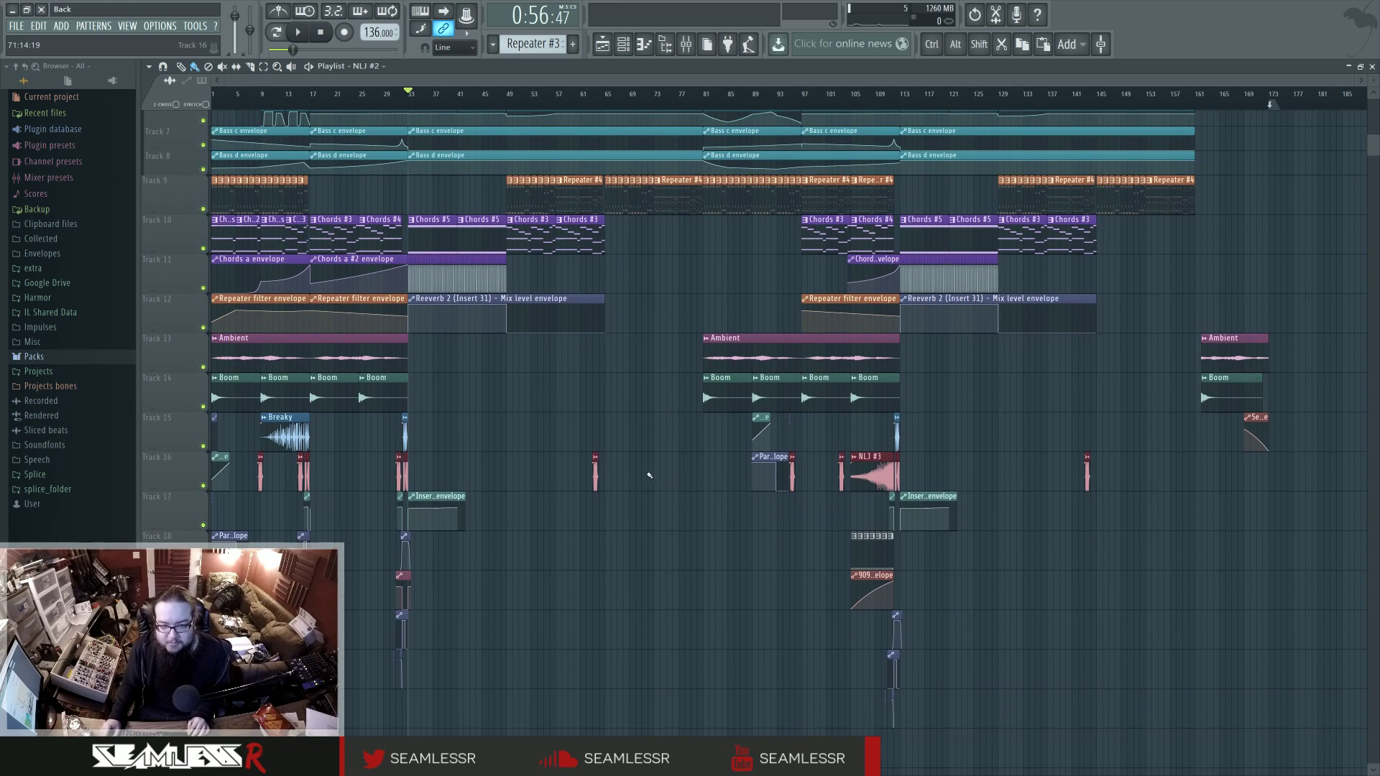
scroll(648, 449, "up", 5)
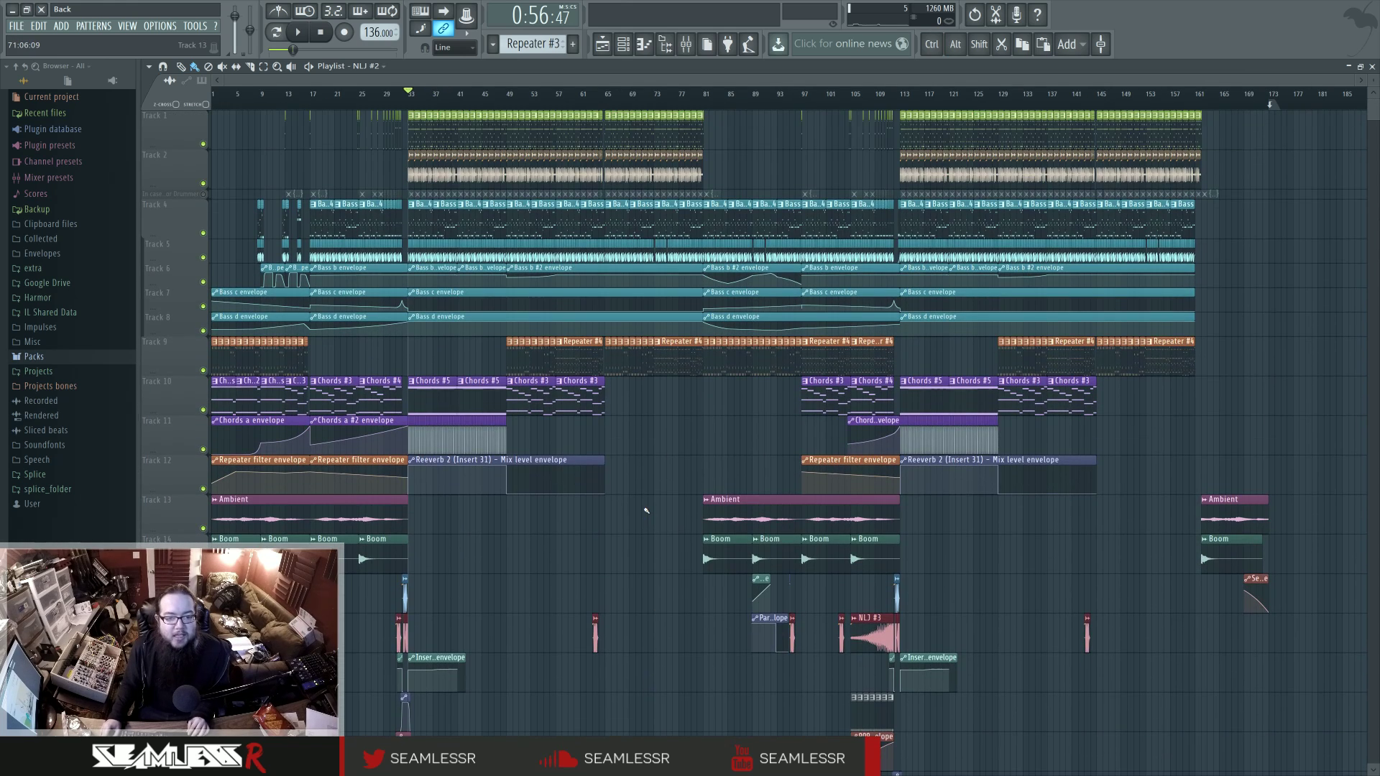